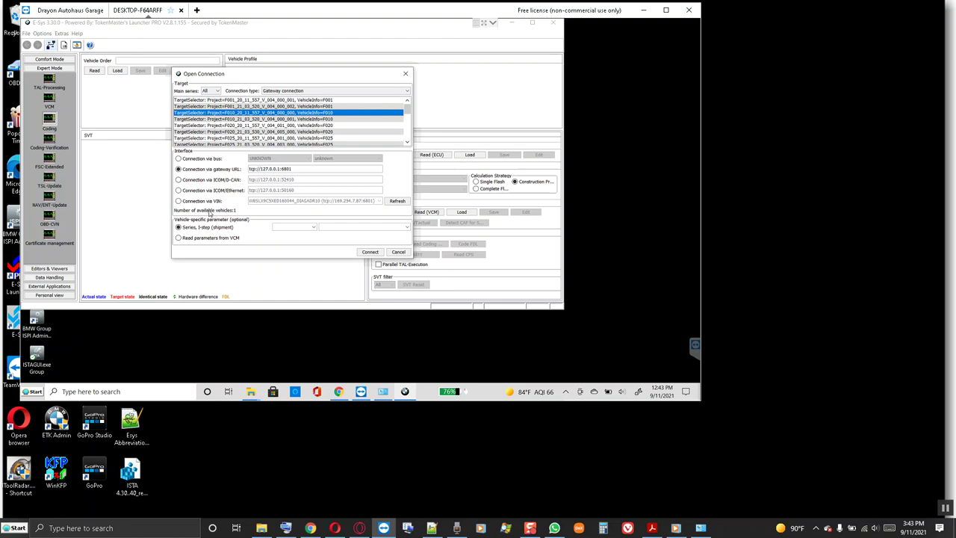
- Connect to the F010 vehicle via VIN with VCM parameters, acknowledge it, and read the vehicle order
{"action": "left_click", "coordinate": [204, 201]}
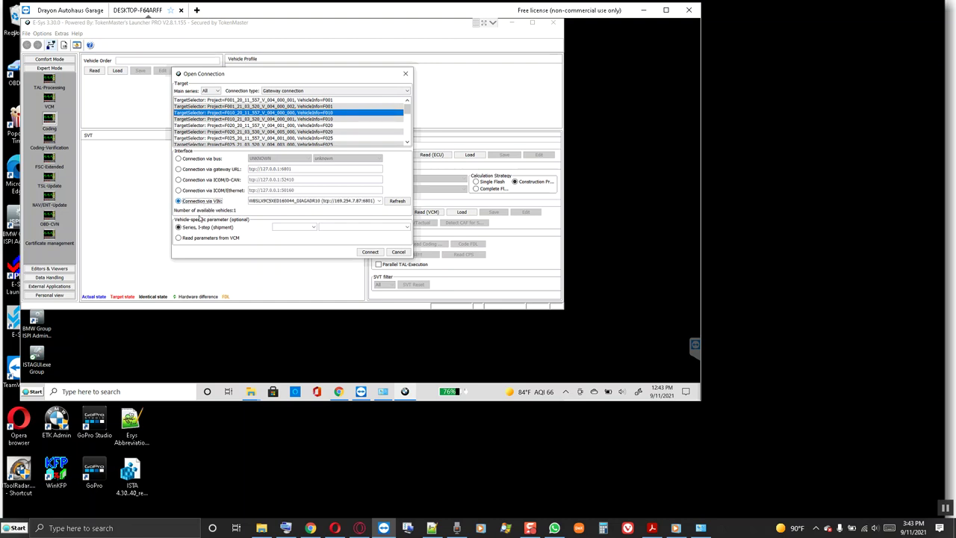
{"action": "left_click", "coordinate": [203, 238]}
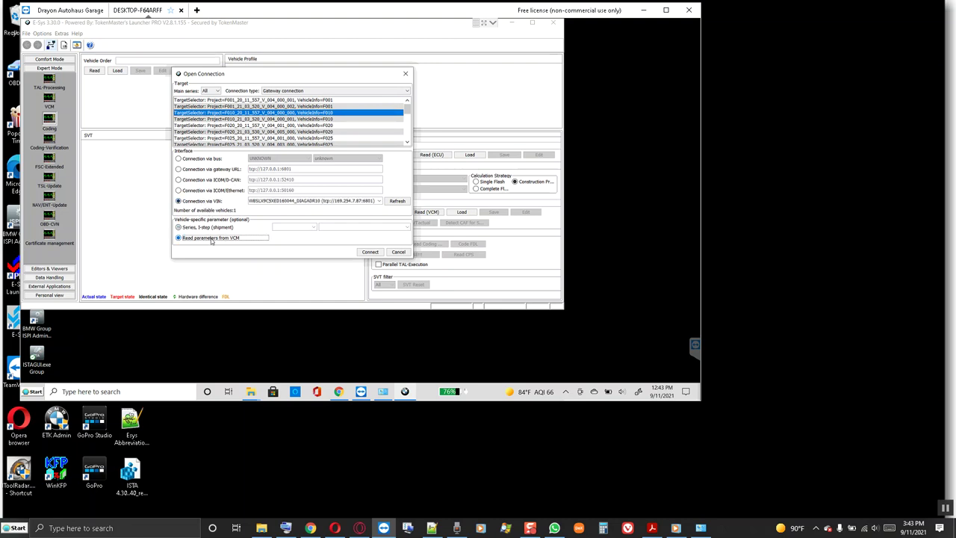
{"action": "left_click", "coordinate": [364, 253]}
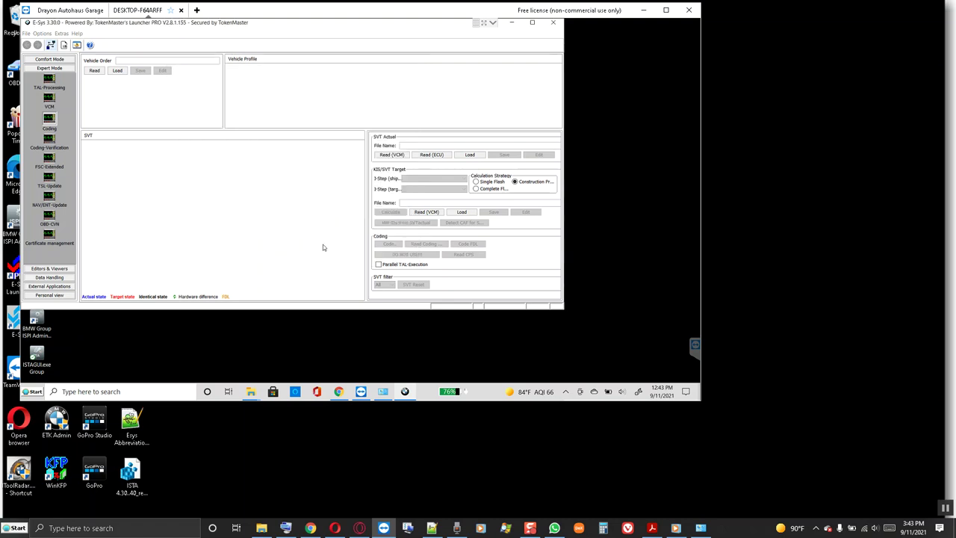
{"action": "left_click", "coordinate": [305, 189]}
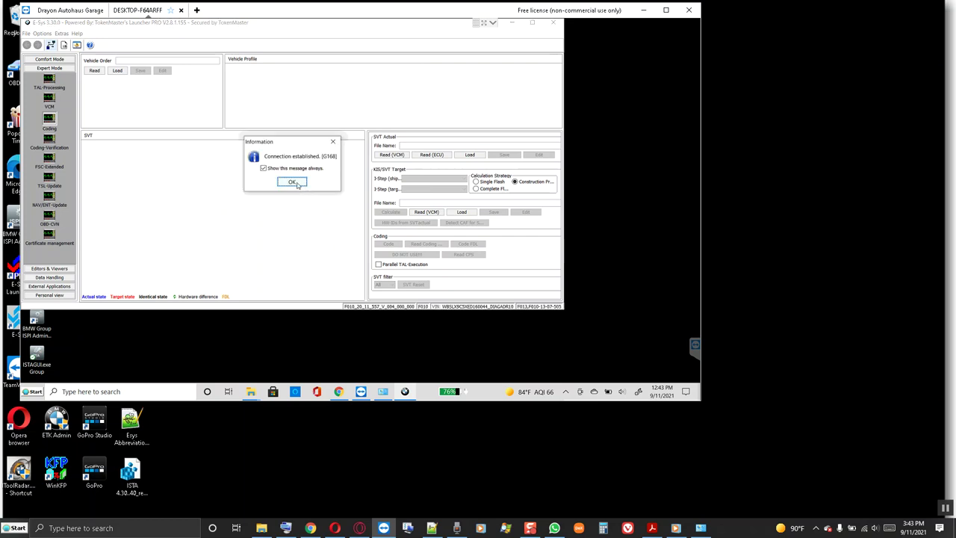
{"action": "left_click", "coordinate": [297, 185]}
{"action": "left_click", "coordinate": [94, 71]}
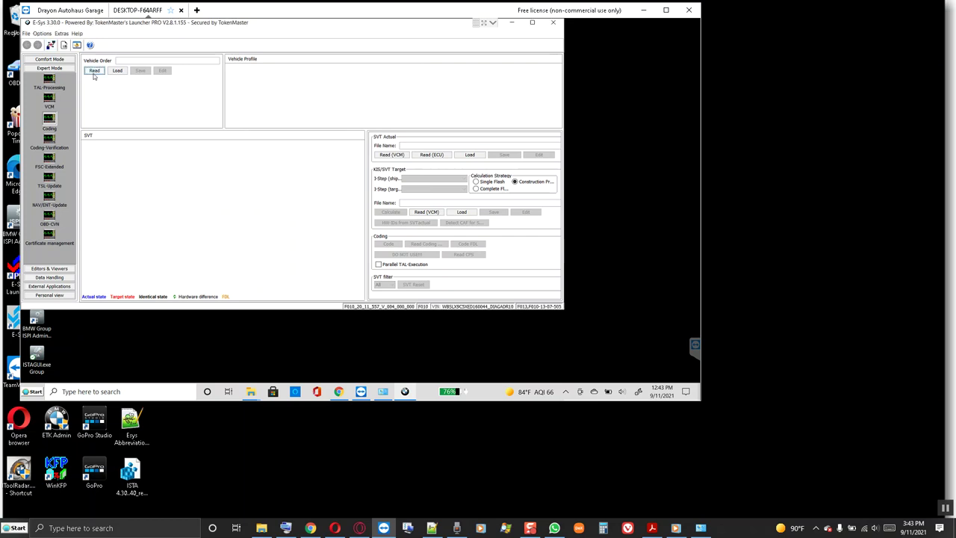
{"action": "right_click", "coordinate": [99, 85]}
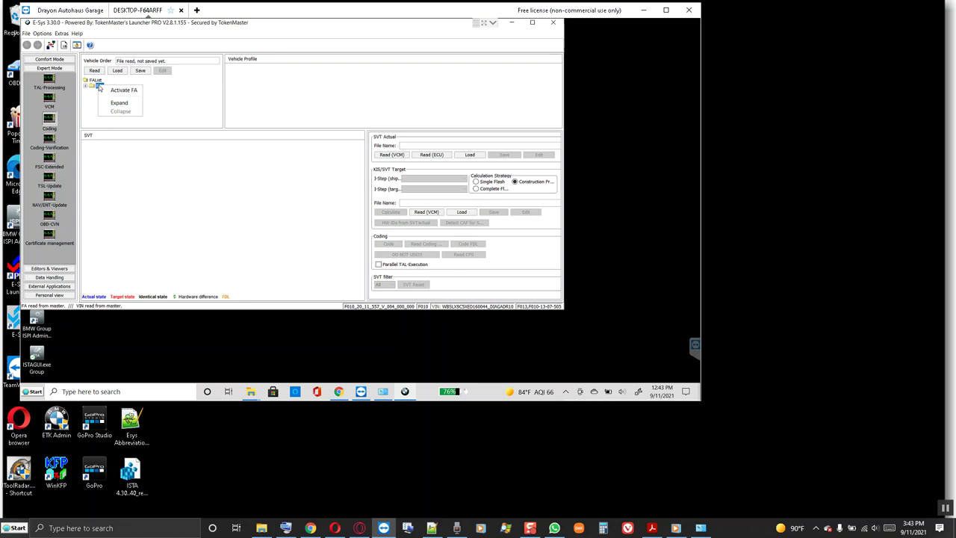
{"action": "left_click", "coordinate": [120, 90]}
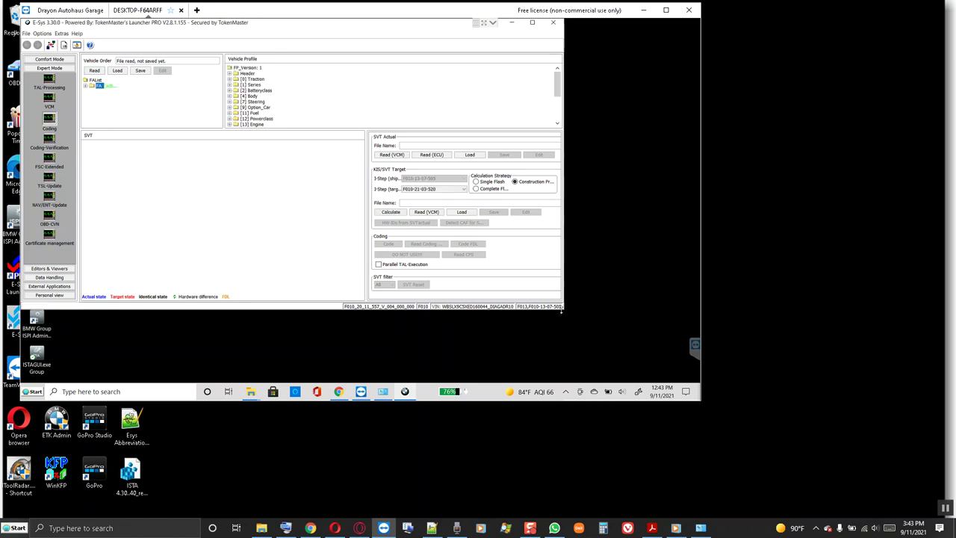
{"action": "left_click", "coordinate": [589, 247]}
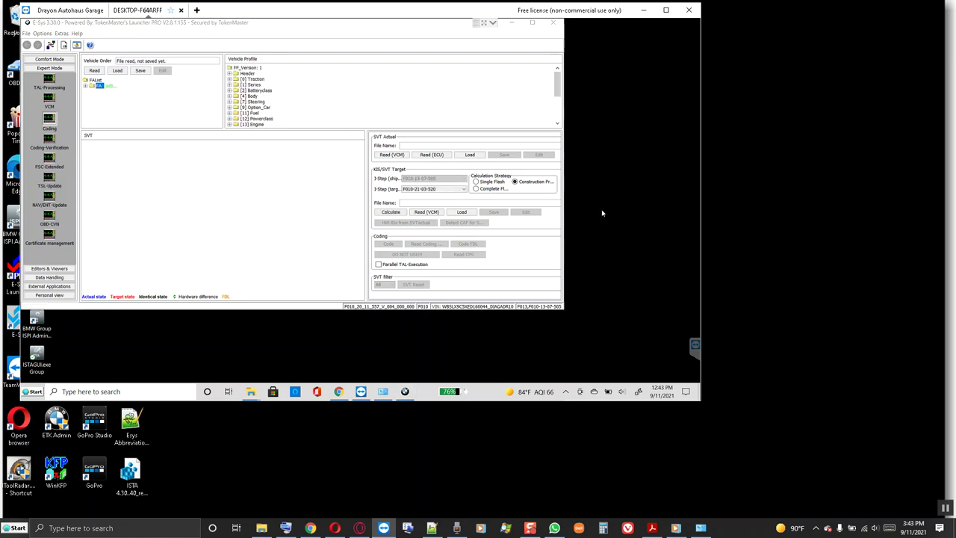
{"action": "right_click", "coordinate": [604, 208]}
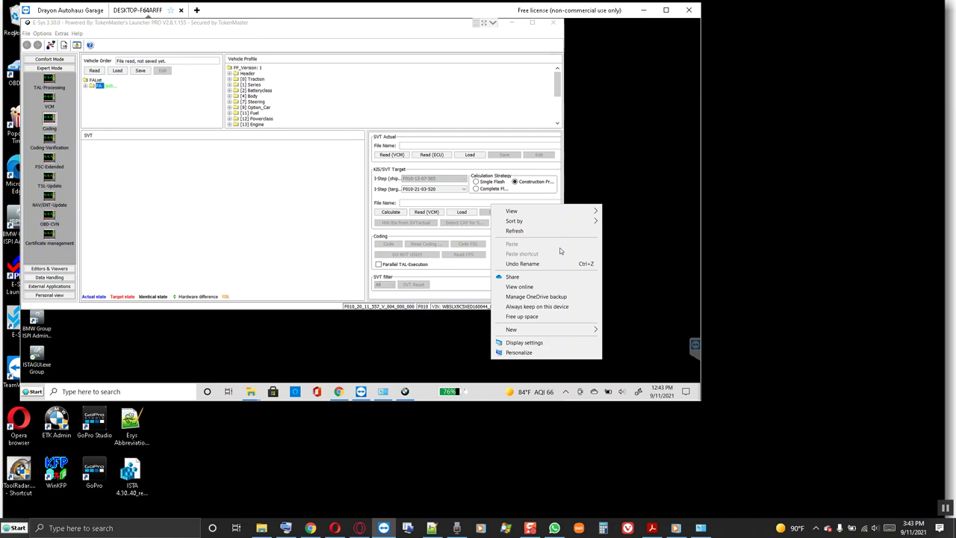
- Raise Windows display scaling to 150% (Recommended), keeping 1920 × 1080 resolution
{"action": "left_click", "coordinate": [543, 344]}
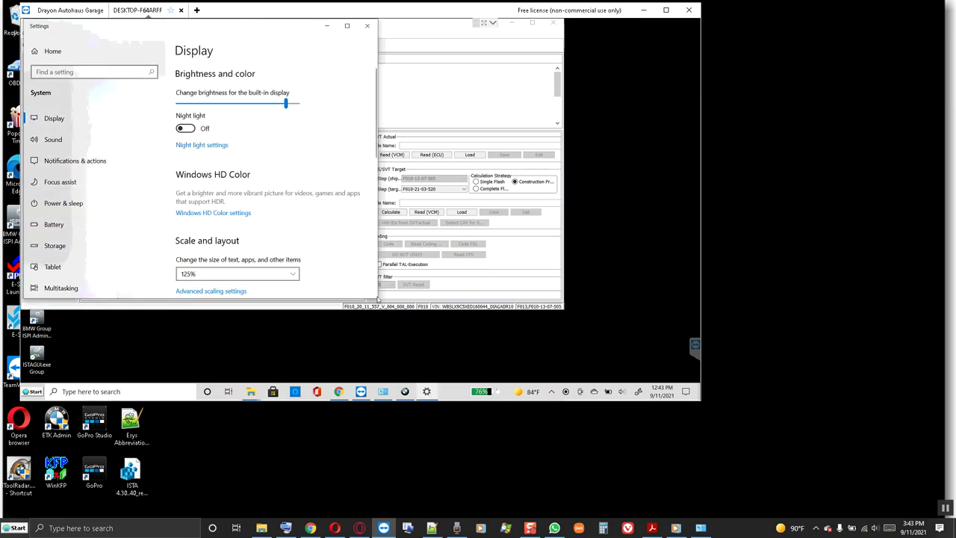
{"action": "left_click_drag", "start_coordinate": [378, 299], "coordinate": [586, 351]}
{"action": "scroll", "coordinate": [373, 181], "scroll_direction": "down", "scroll_amount": 1}
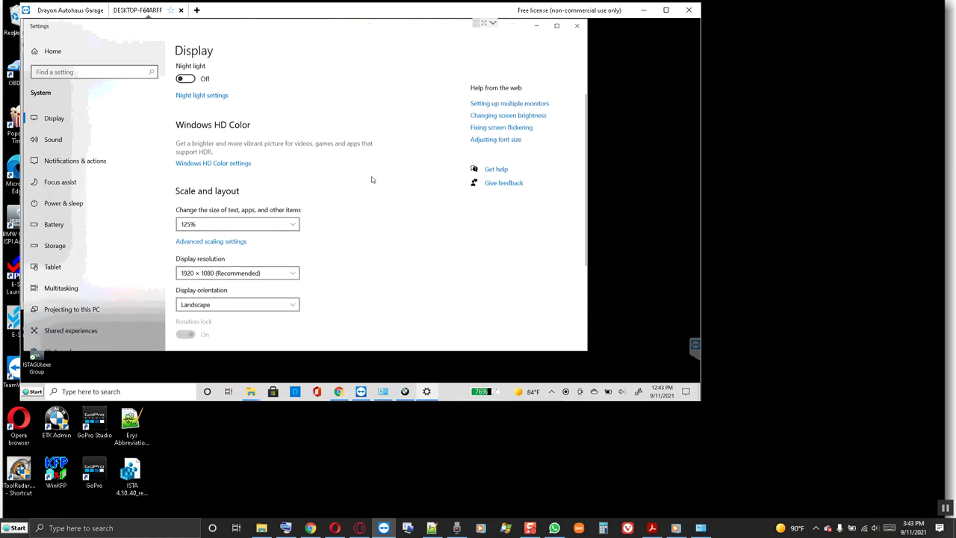
{"action": "left_click", "coordinate": [292, 273]}
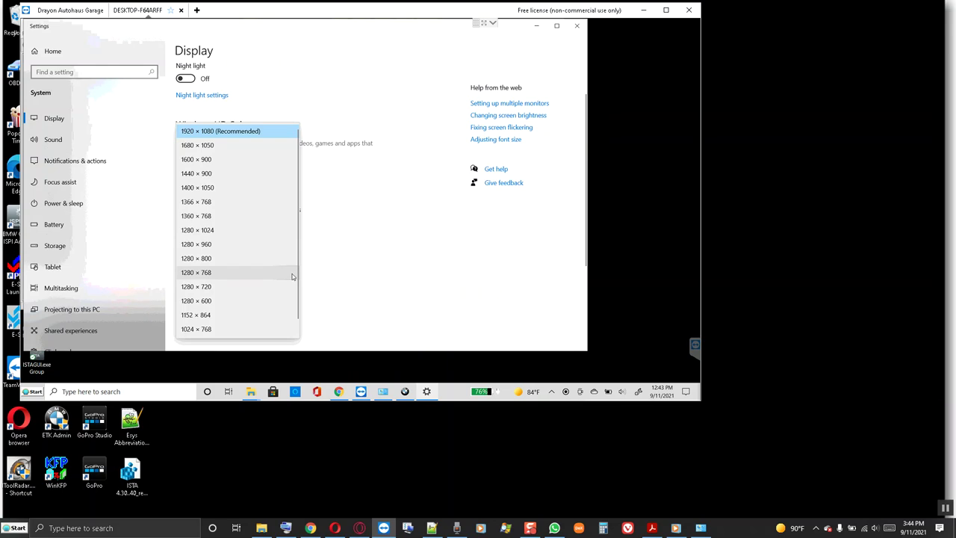
{"action": "left_click", "coordinate": [367, 230]}
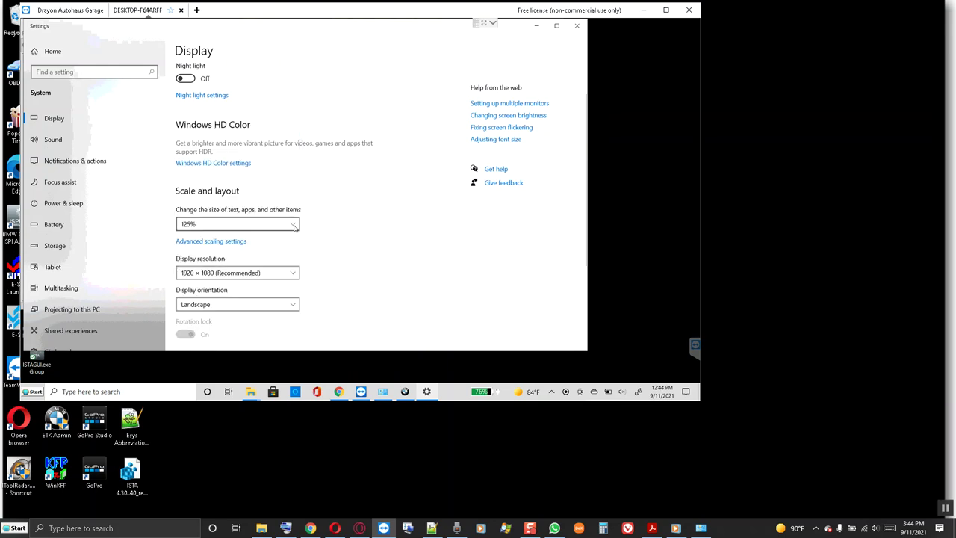
{"action": "left_click", "coordinate": [293, 226]}
{"action": "left_click", "coordinate": [246, 239]}
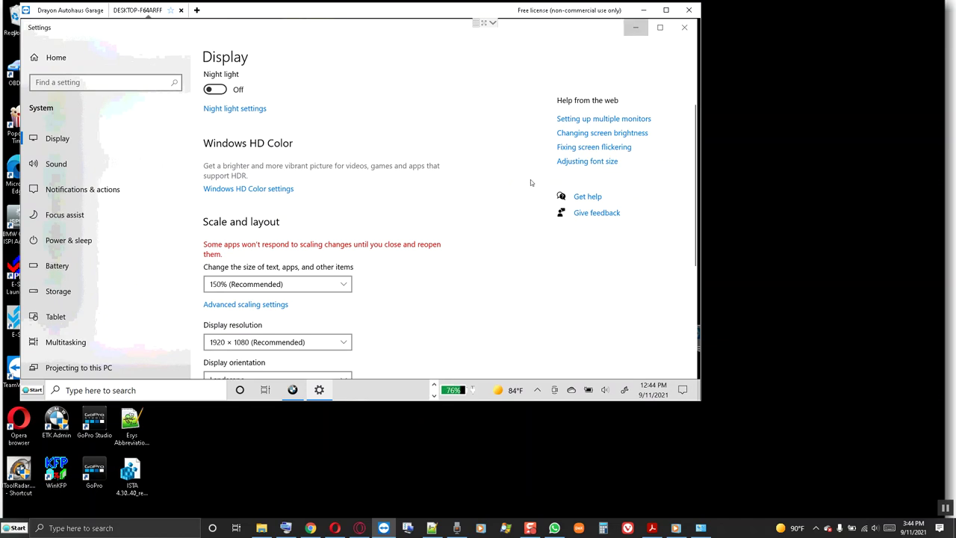
{"action": "left_click", "coordinate": [635, 27]}
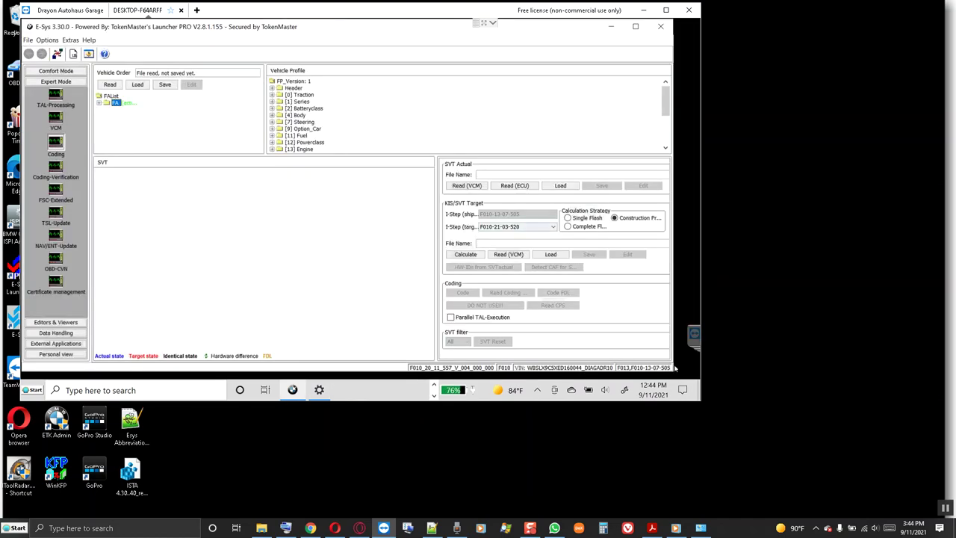
- Read the actual SVT via VCM, use Complete Flash, and overwrite BMW F10_Vin_D160044_SVT_ist.xml
{"action": "left_click_drag", "start_coordinate": [685, 366], "coordinate": [693, 367]}
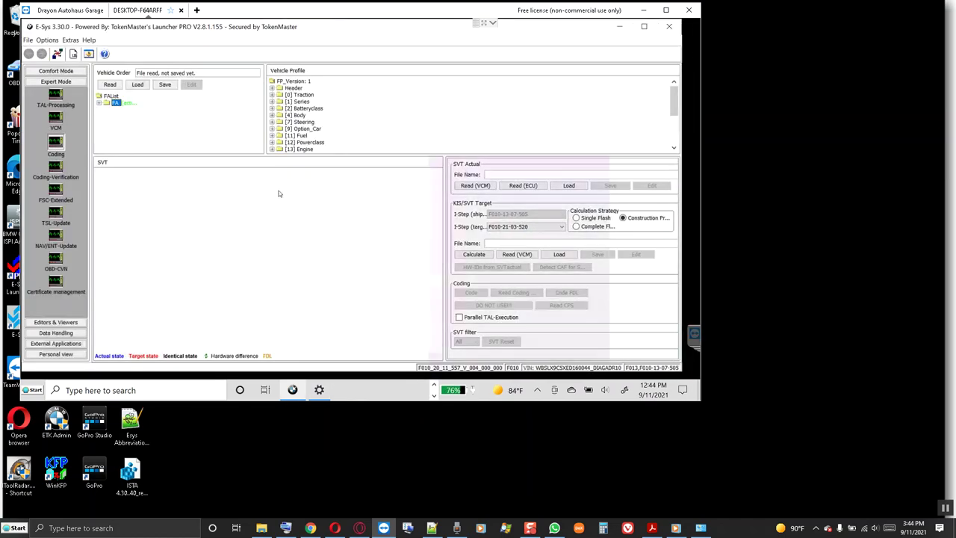
{"action": "left_click", "coordinate": [457, 189]}
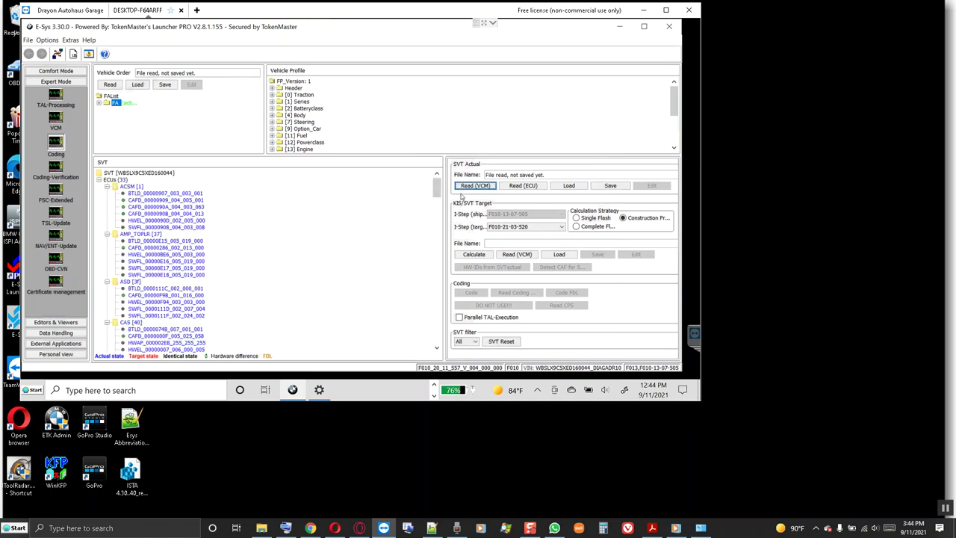
{"action": "left_click", "coordinate": [576, 227]}
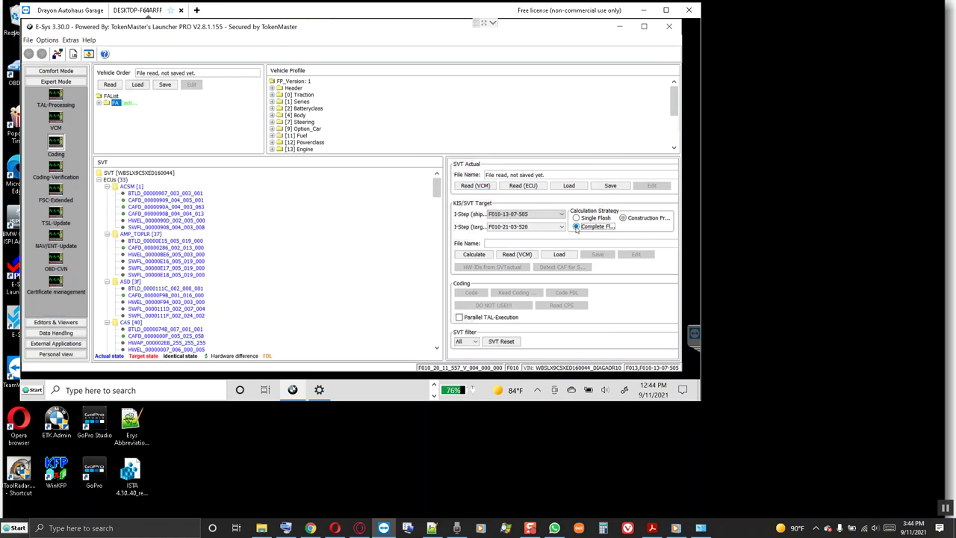
{"action": "left_click", "coordinate": [610, 185]}
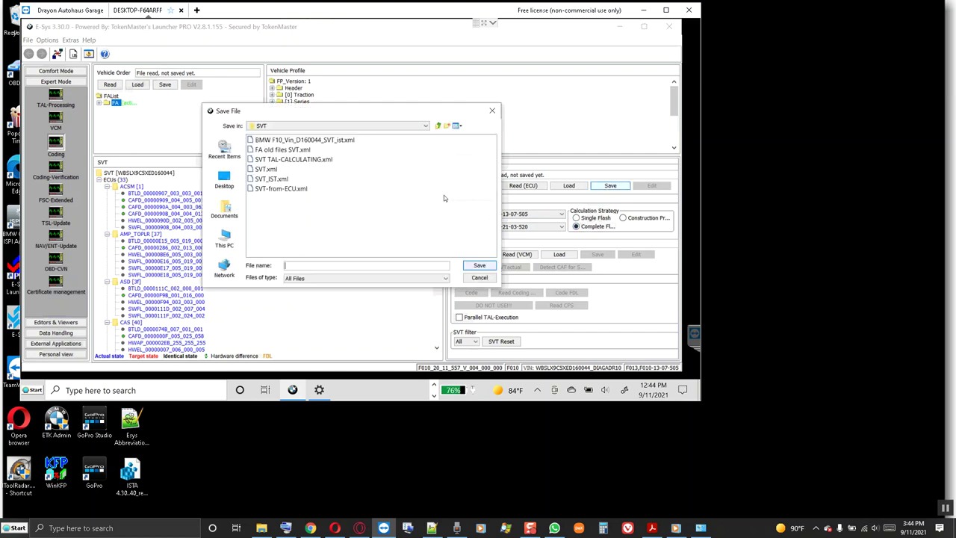
{"action": "left_click", "coordinate": [306, 140]}
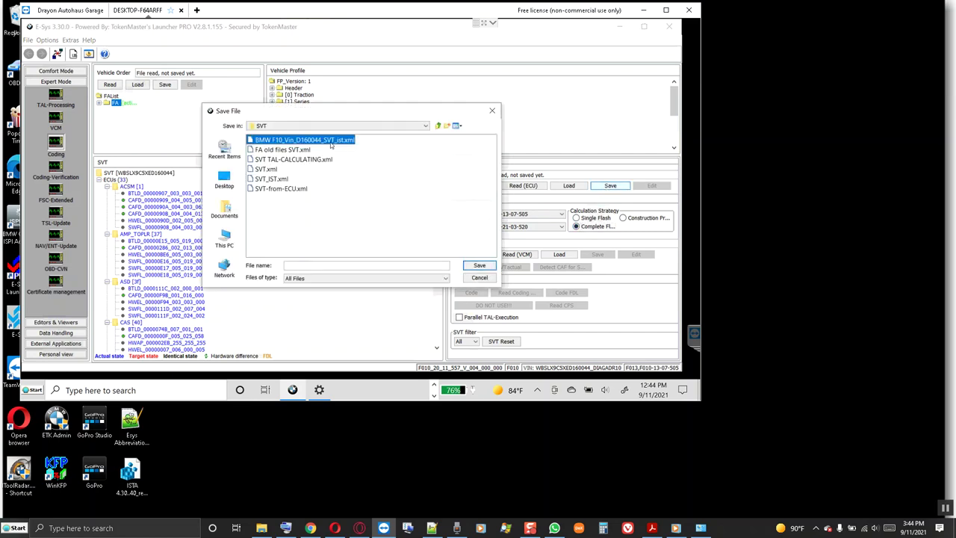
{"action": "left_click", "coordinate": [479, 266]}
{"action": "left_click", "coordinate": [311, 211]}
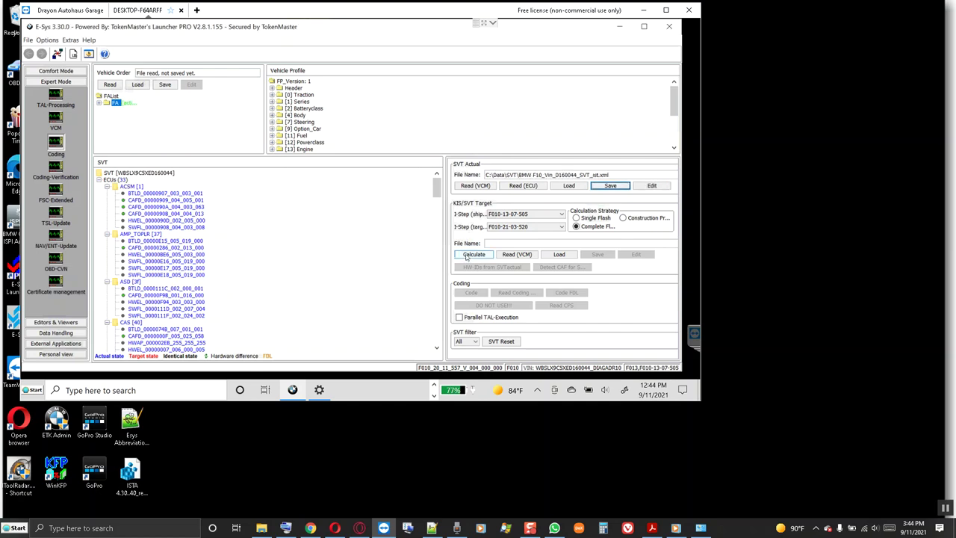
{"action": "left_click", "coordinate": [473, 255]}
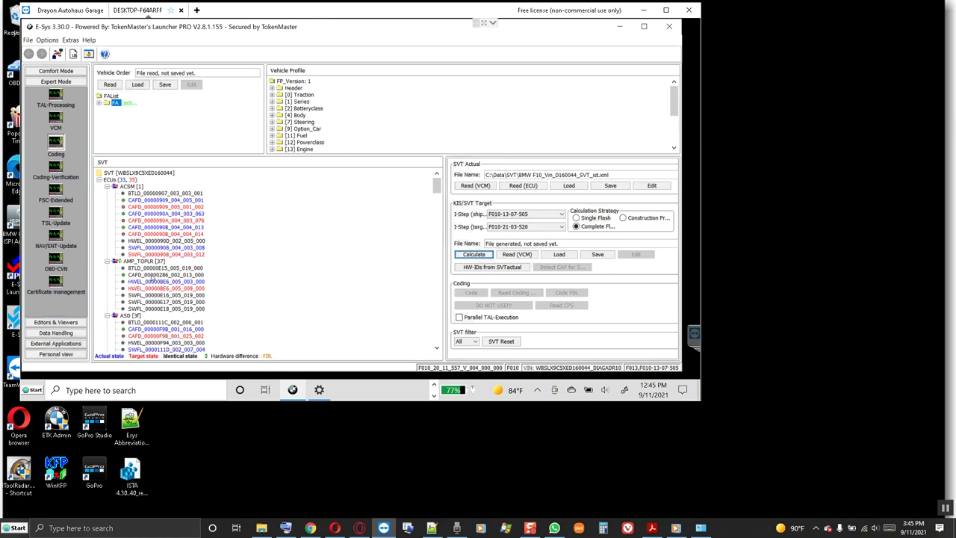
- Inspect the AMP_TOPLR module and its HWEL_00000BE6_005_003_000 entry in the SVT tree
{"action": "left_click", "coordinate": [141, 263]}
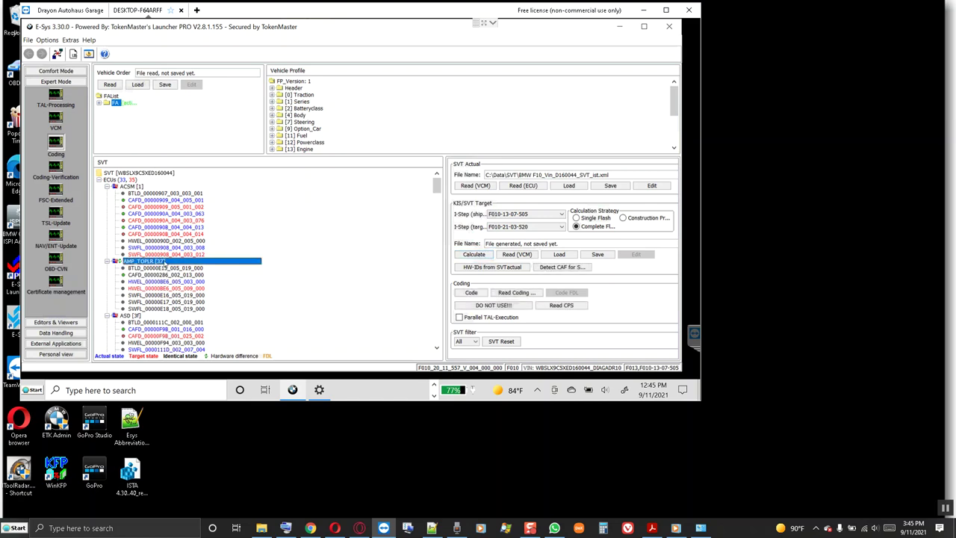
{"action": "left_click", "coordinate": [158, 287]}
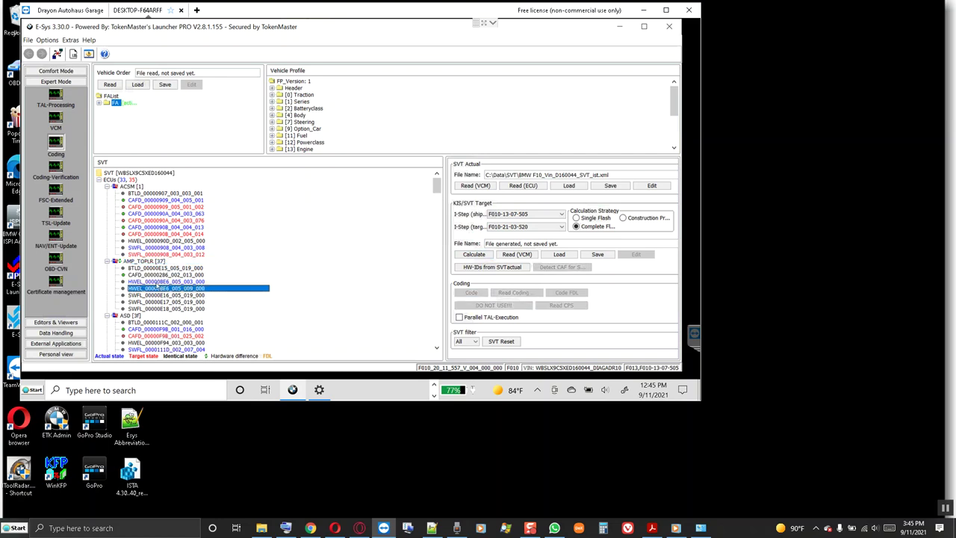
{"action": "left_click", "coordinate": [159, 282]}
{"action": "scroll", "coordinate": [157, 273], "scroll_direction": "down", "scroll_amount": 4}
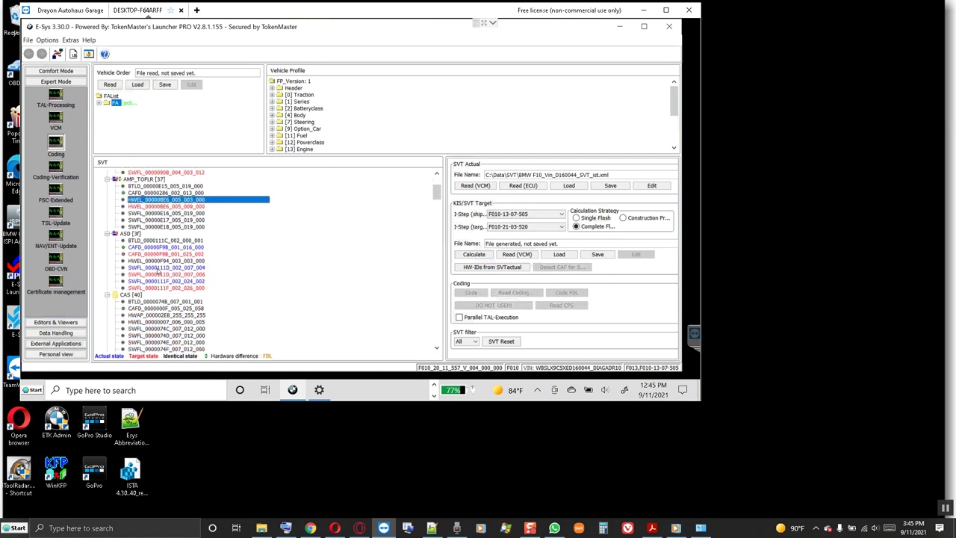
{"action": "scroll", "coordinate": [154, 239], "scroll_direction": "down", "scroll_amount": 4}
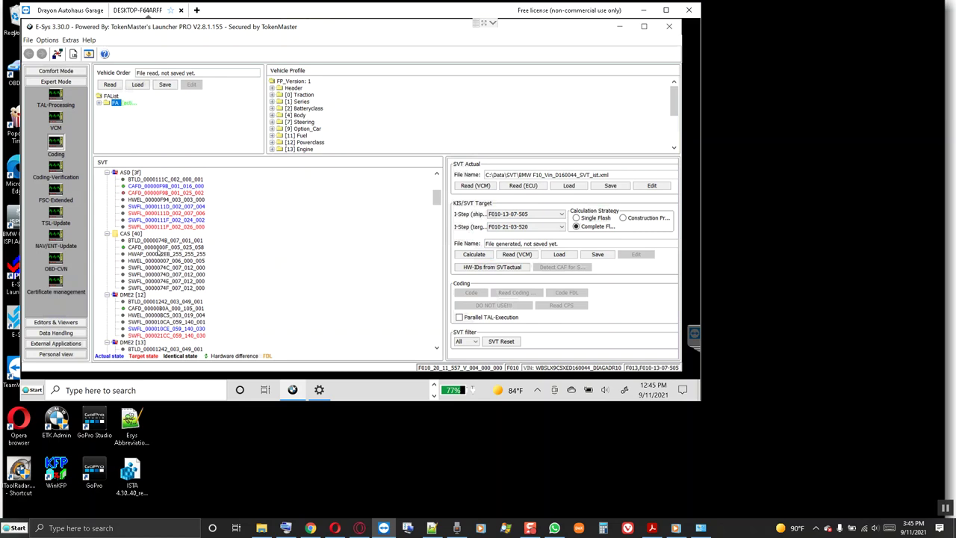
{"action": "scroll", "coordinate": [158, 254], "scroll_direction": "down", "scroll_amount": 2}
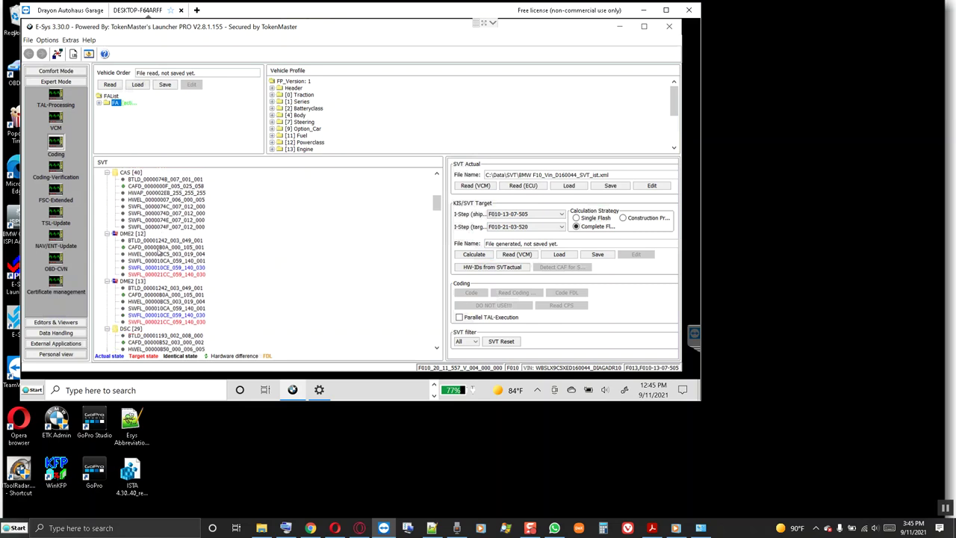
{"action": "scroll", "coordinate": [158, 254], "scroll_direction": "down", "scroll_amount": 3}
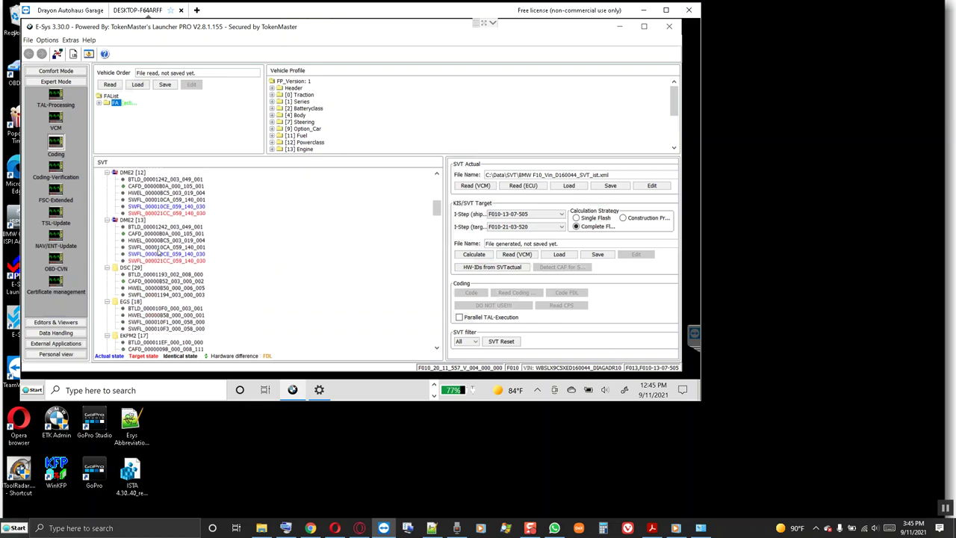
{"action": "scroll", "coordinate": [158, 254], "scroll_direction": "down", "scroll_amount": 6}
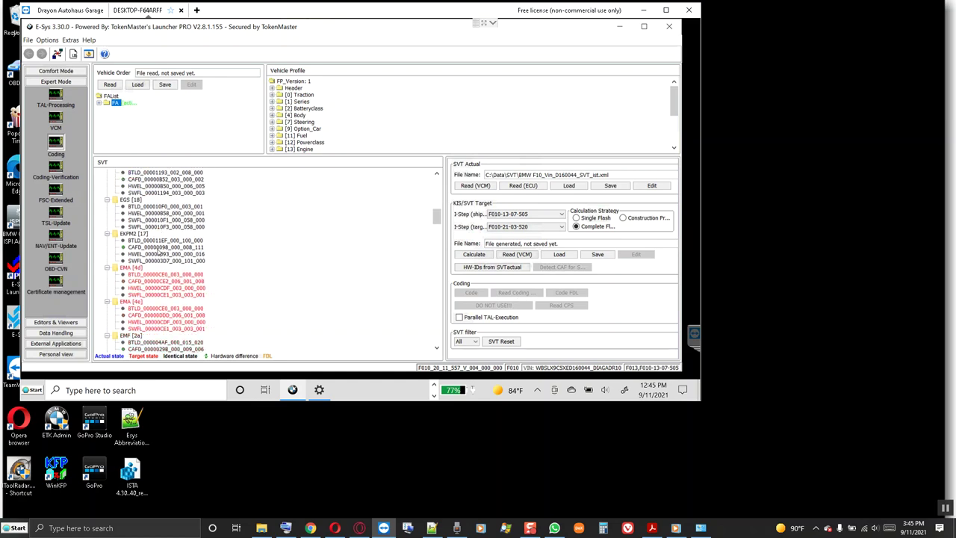
{"action": "scroll", "coordinate": [157, 253], "scroll_direction": "down", "scroll_amount": 1}
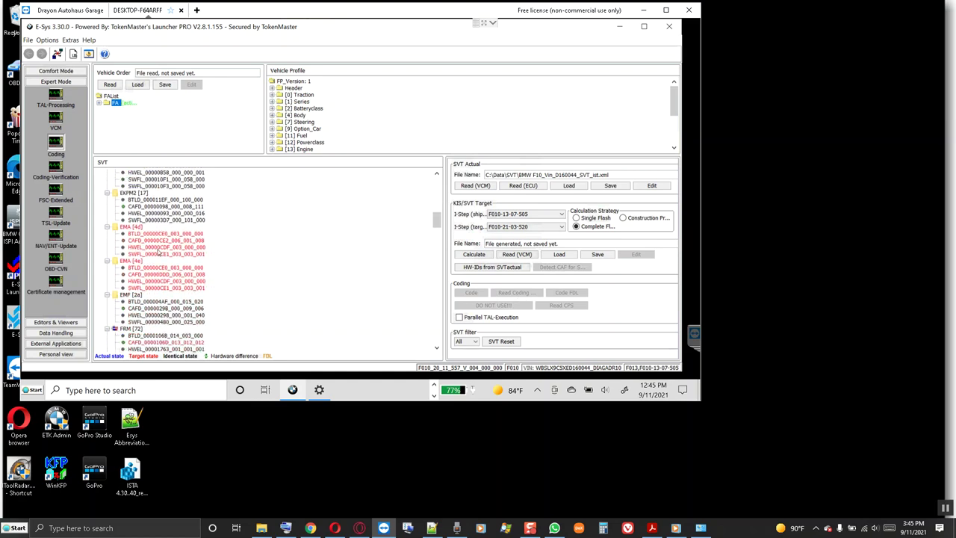
- Review the EMA [4d] and EMA [4e] modules, then select the FRM [72] control unit
{"action": "left_click", "coordinate": [142, 227]}
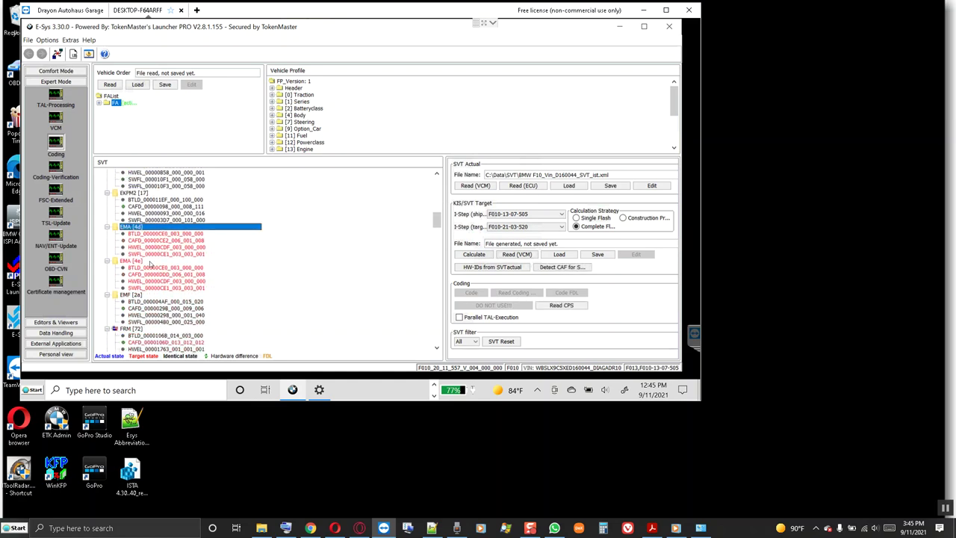
{"action": "left_click", "coordinate": [149, 261]}
{"action": "scroll", "coordinate": [180, 234], "scroll_direction": "down", "scroll_amount": 3}
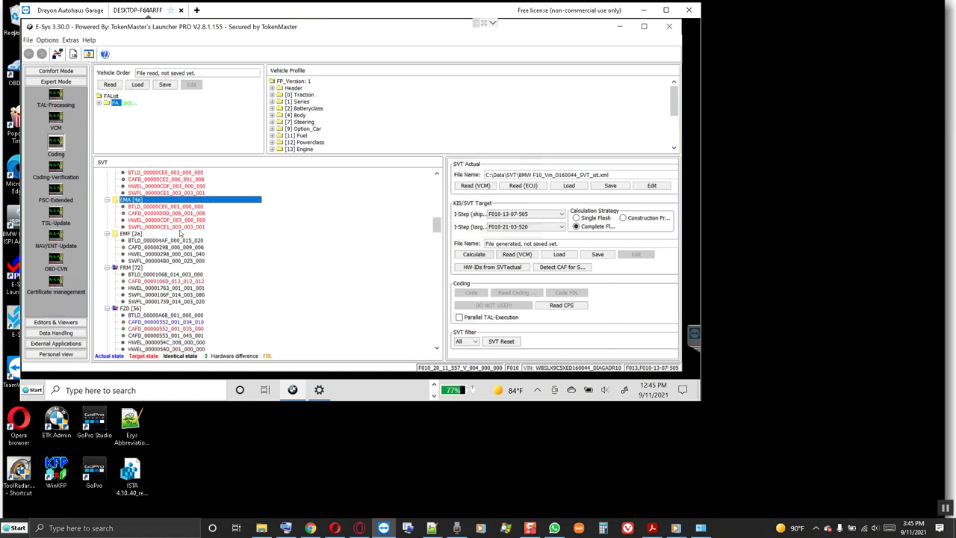
{"action": "scroll", "coordinate": [179, 234], "scroll_direction": "down", "scroll_amount": 1}
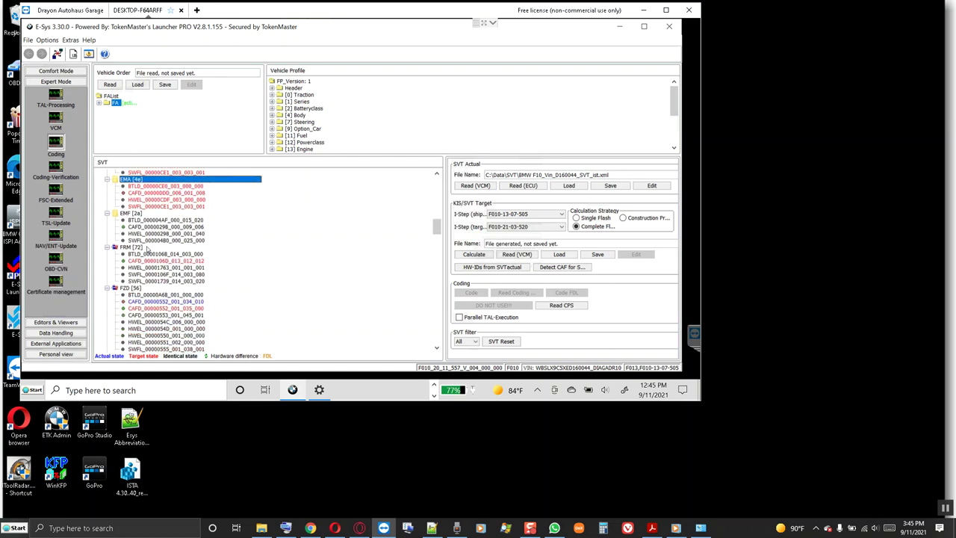
{"action": "left_click", "coordinate": [144, 248]}
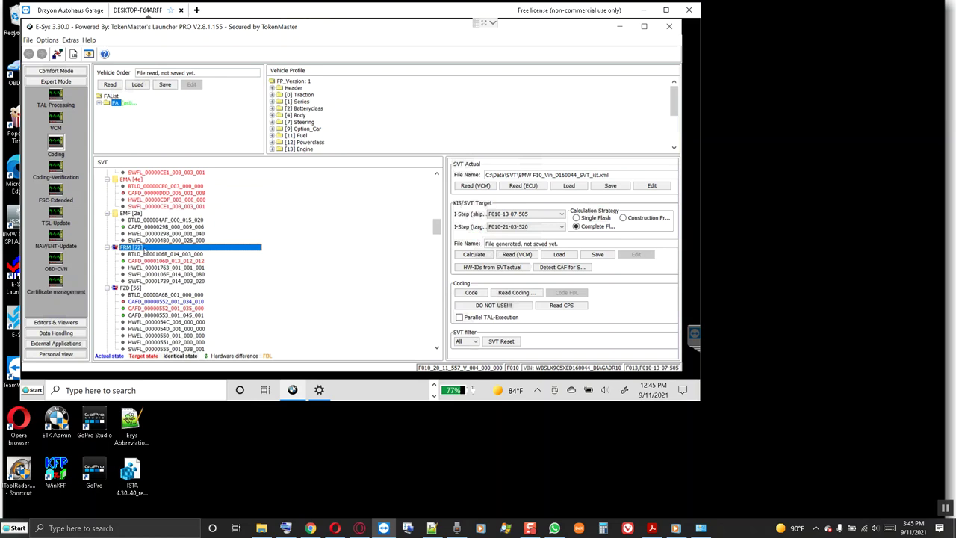
{"action": "left_click", "coordinate": [565, 268]}
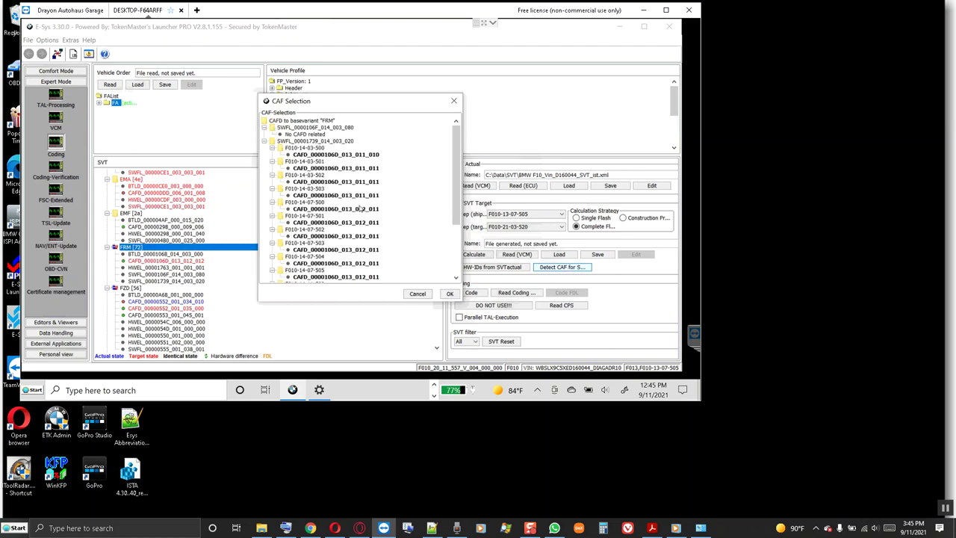
{"action": "left_click", "coordinate": [321, 155]}
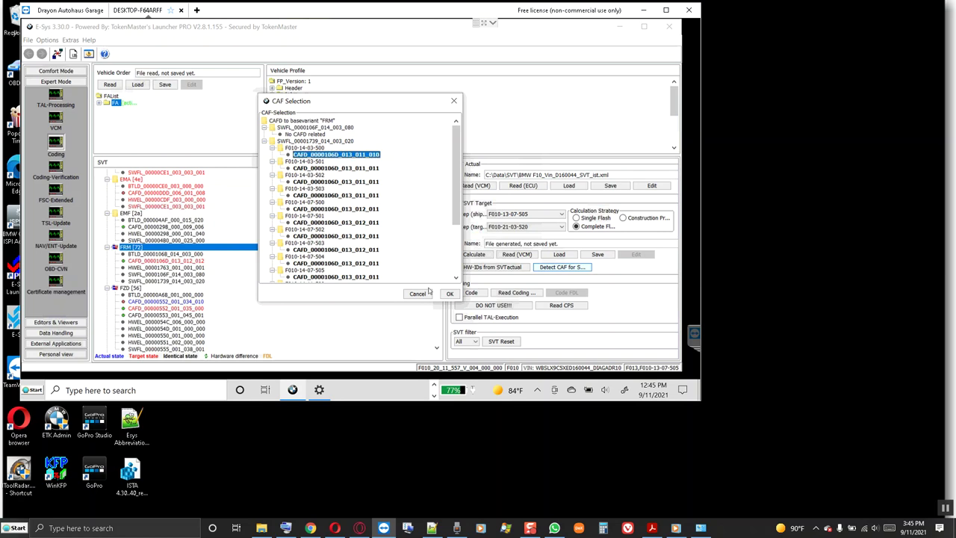
{"action": "left_click", "coordinate": [451, 294]}
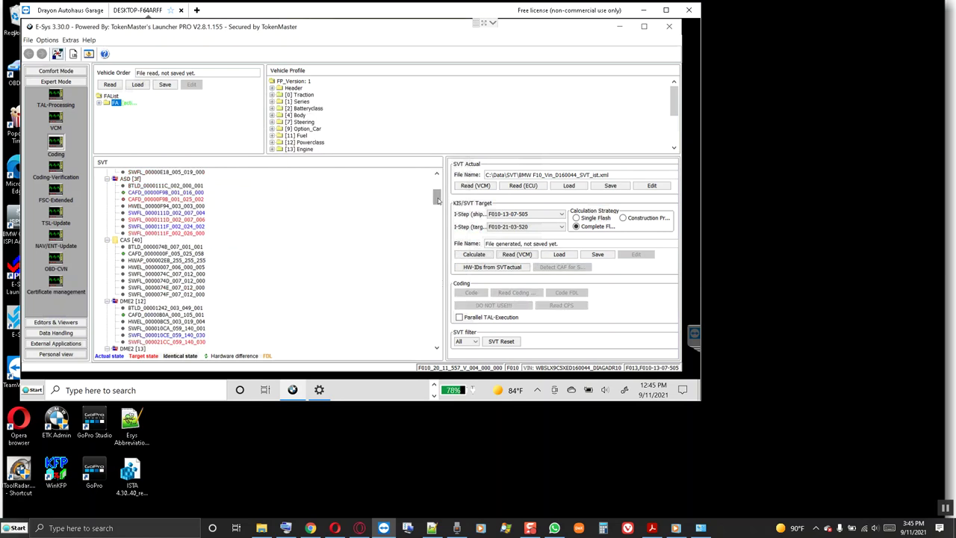
{"action": "left_click_drag", "start_coordinate": [436, 218], "coordinate": [436, 231]}
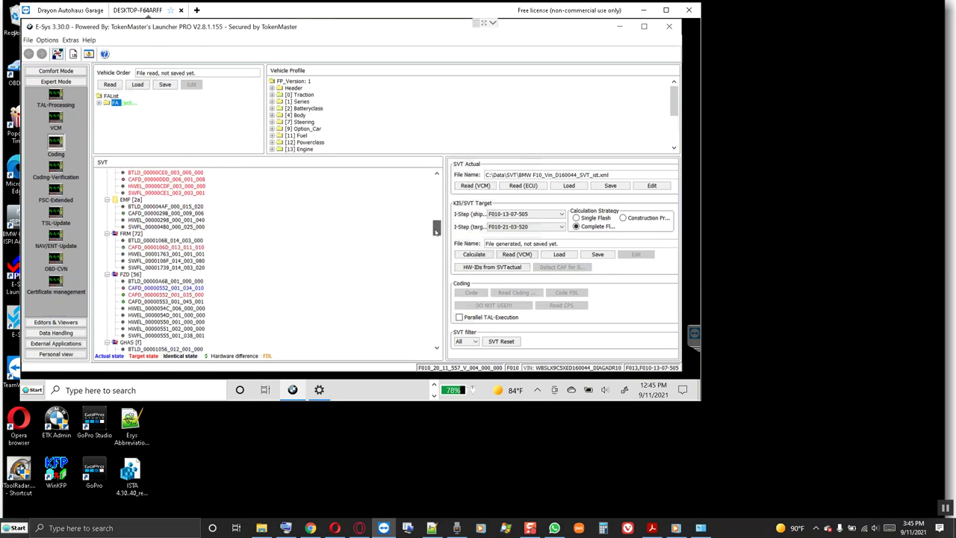
{"action": "left_click", "coordinate": [132, 236]}
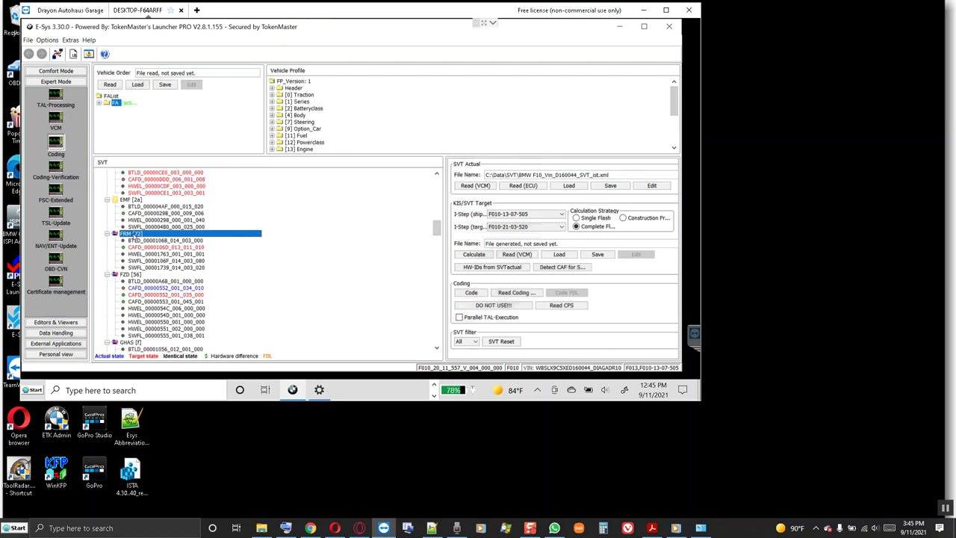
- Code the FRM module and select the finished coding log for copying into Notepad++
{"action": "left_click", "coordinate": [472, 293]}
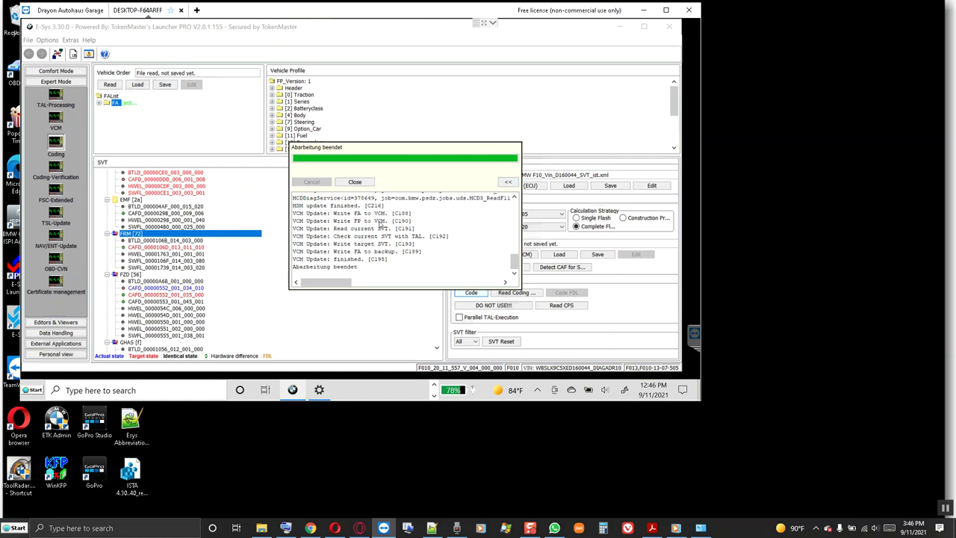
{"action": "key", "text": "ctrl+a"}
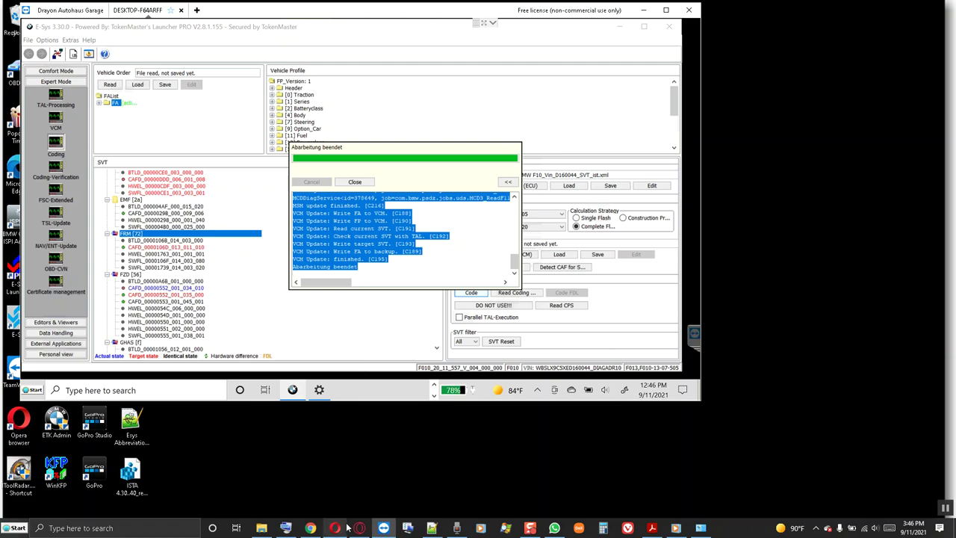
{"action": "left_click", "coordinate": [431, 528]}
- In a new Notepad++ tab, write a customer-name 'BMW F10' heading and 'FRM encoded tal log', then paste the log
{"action": "left_click", "coordinate": [6, 27]}
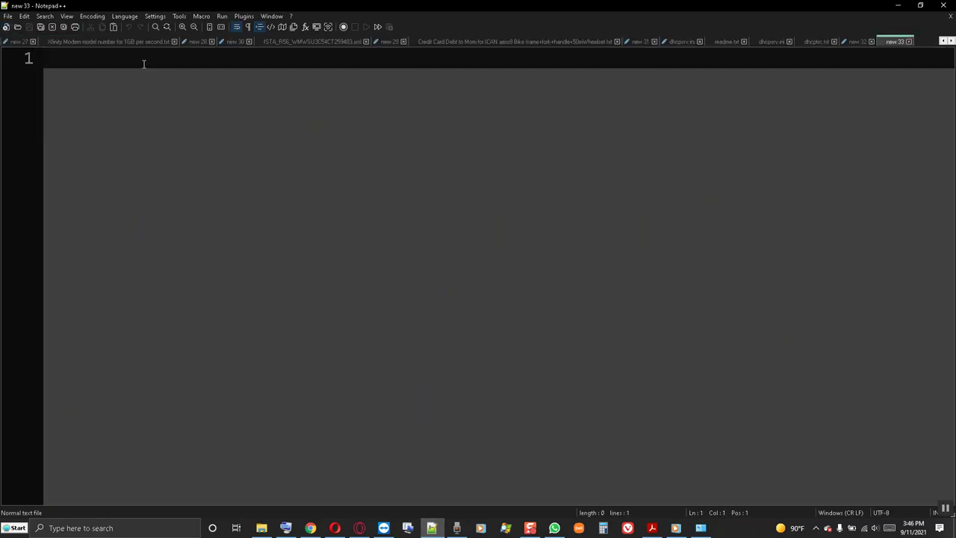
{"action": "type", "text": "MR VU BMW F10"}
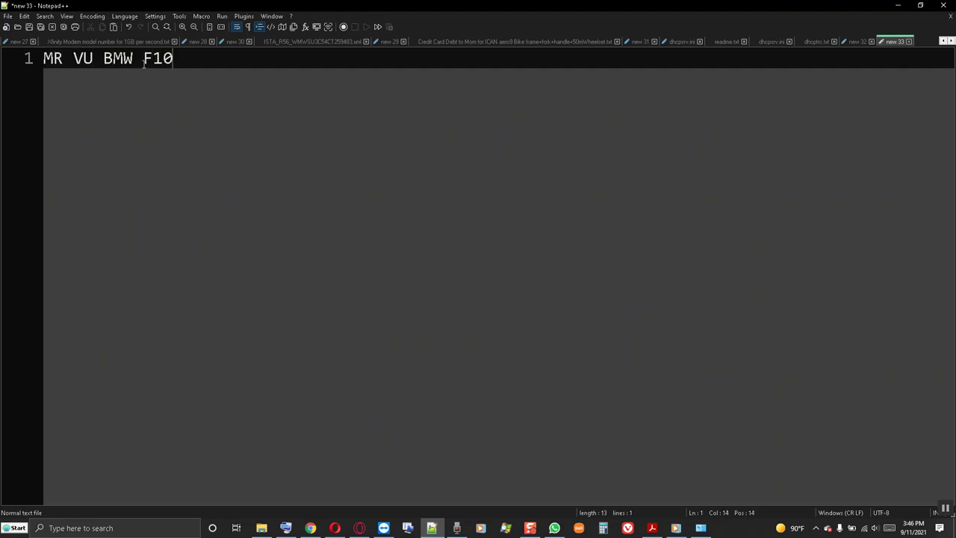
{"action": "key", "text": "Return"}
{"action": "key", "text": "Return"}
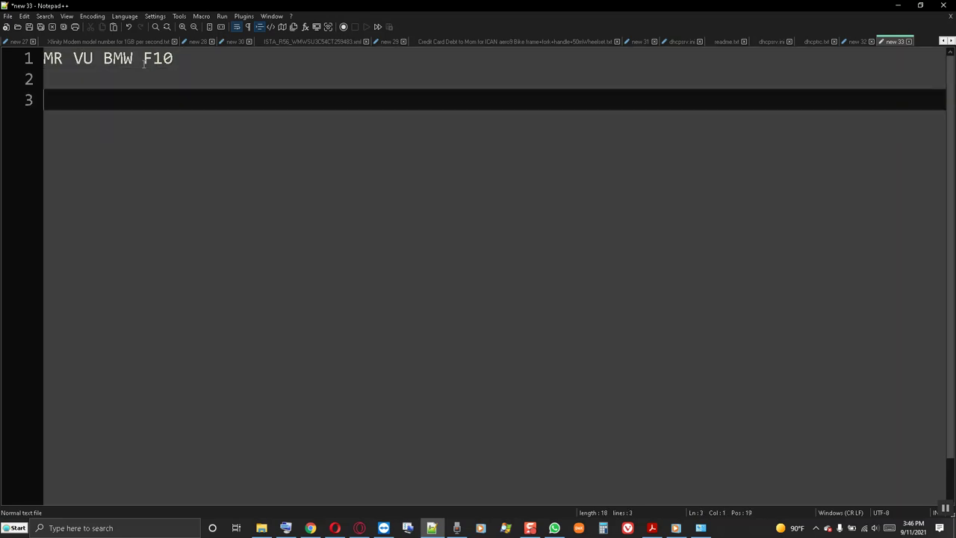
{"action": "type", "text": "FRM encoded tal log"}
{"action": "key", "text": "Return"}
{"action": "key", "text": "Return"}
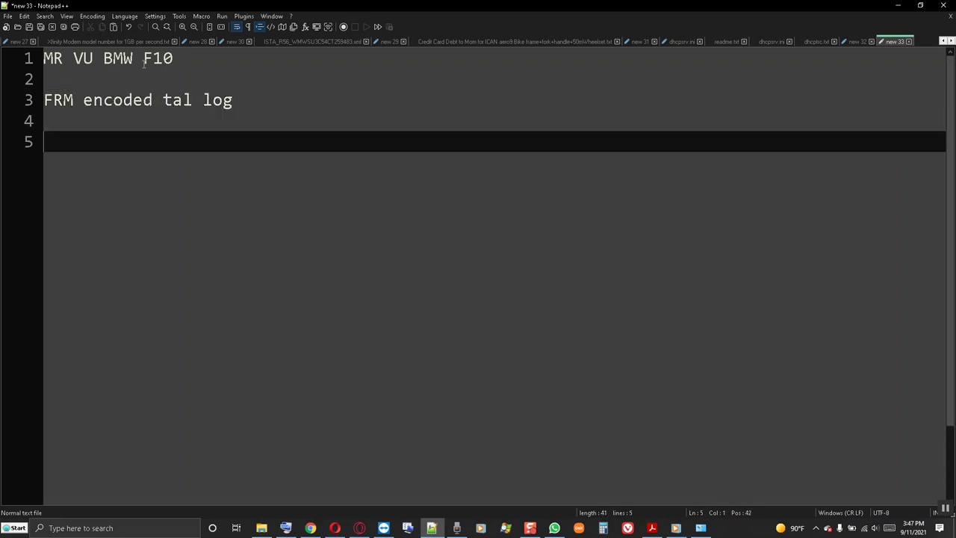
{"action": "key", "text": "ctrl+v"}
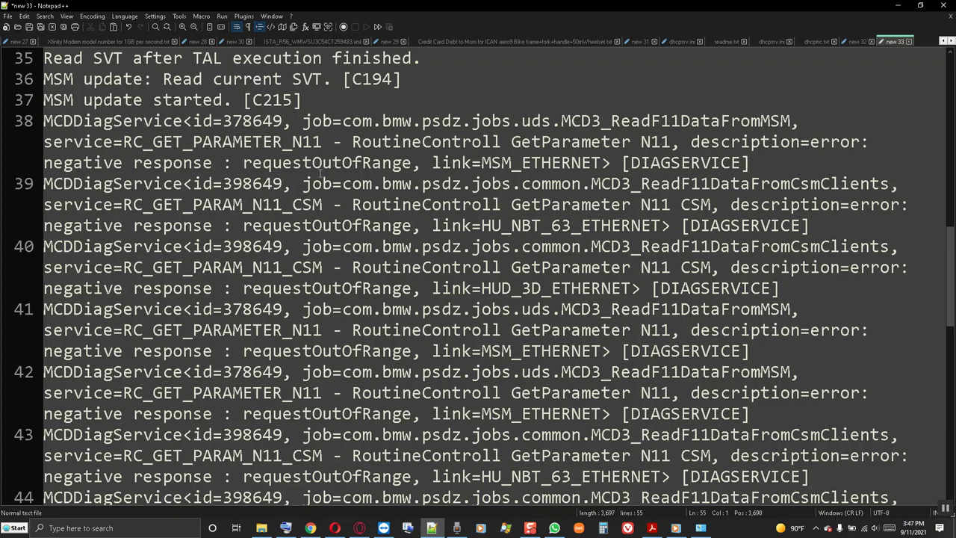
{"action": "left_click", "coordinate": [433, 529]}
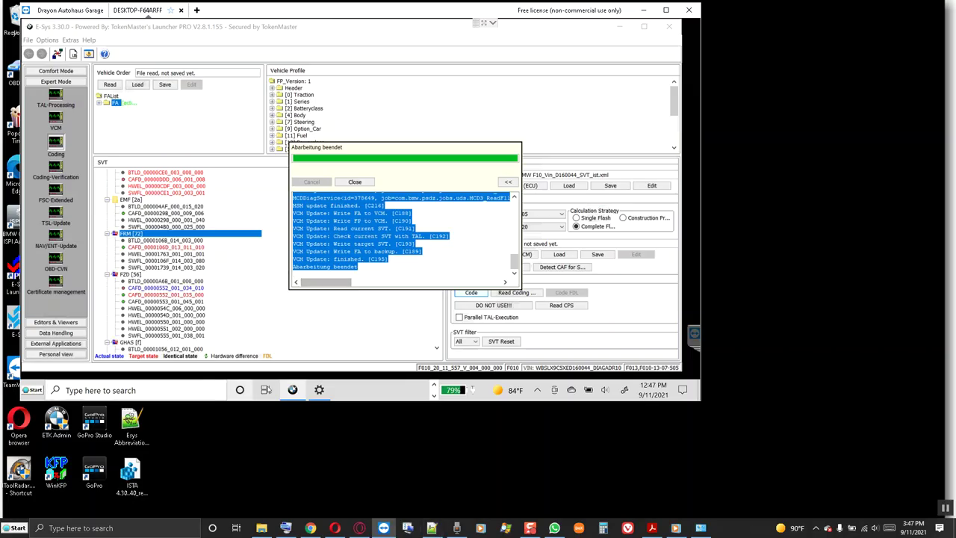
- Launch Notepad++ by searching 'note' in the Start menu's program list
{"action": "left_click", "coordinate": [32, 390]}
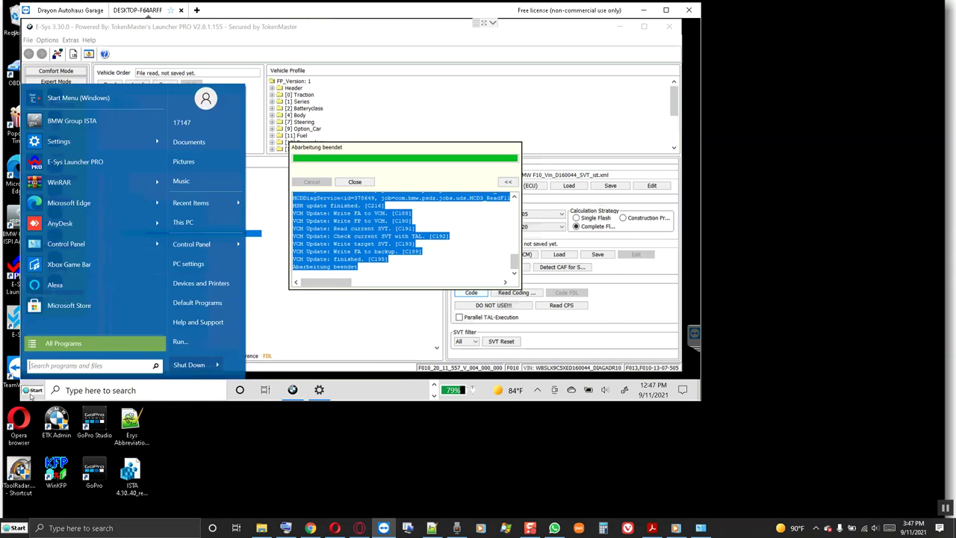
{"action": "left_click", "coordinate": [128, 343]}
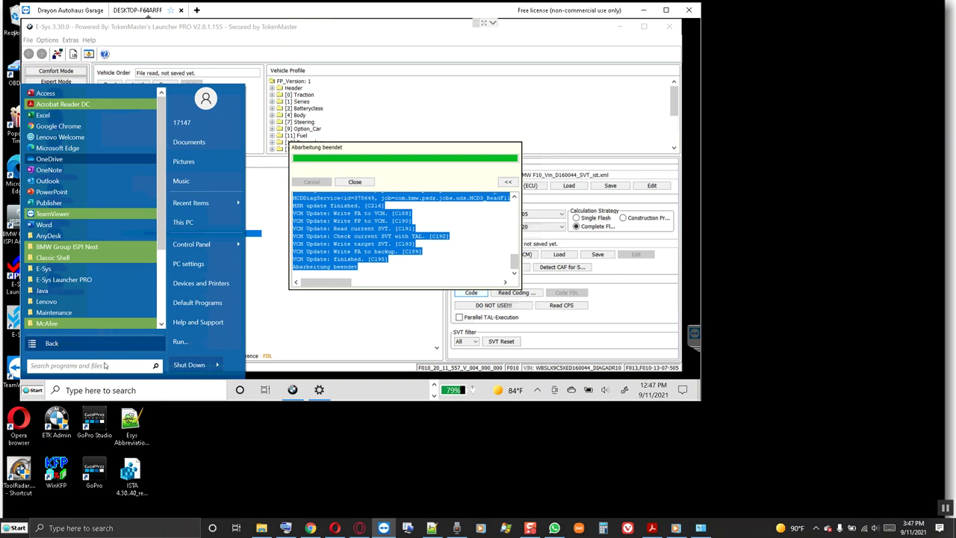
{"action": "type", "text": "note"}
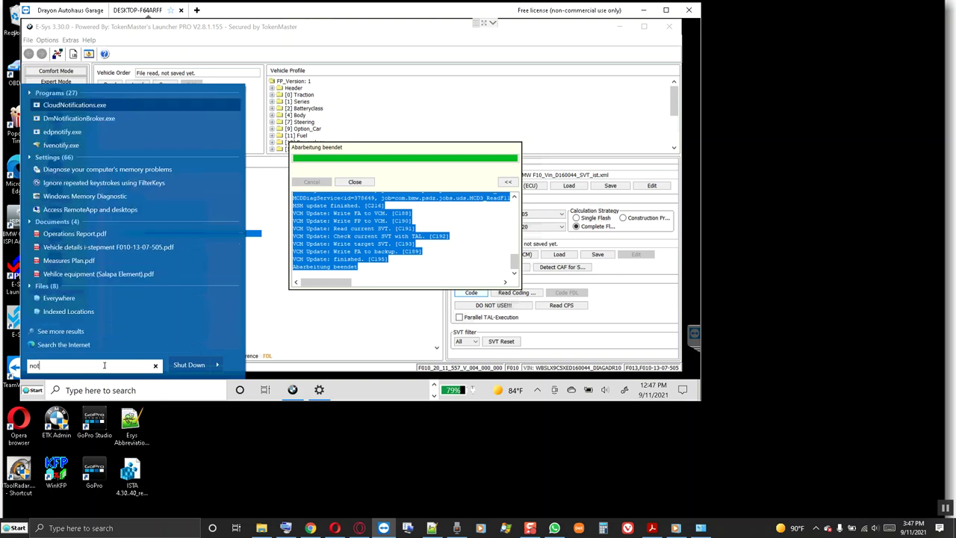
{"action": "left_click", "coordinate": [104, 118]}
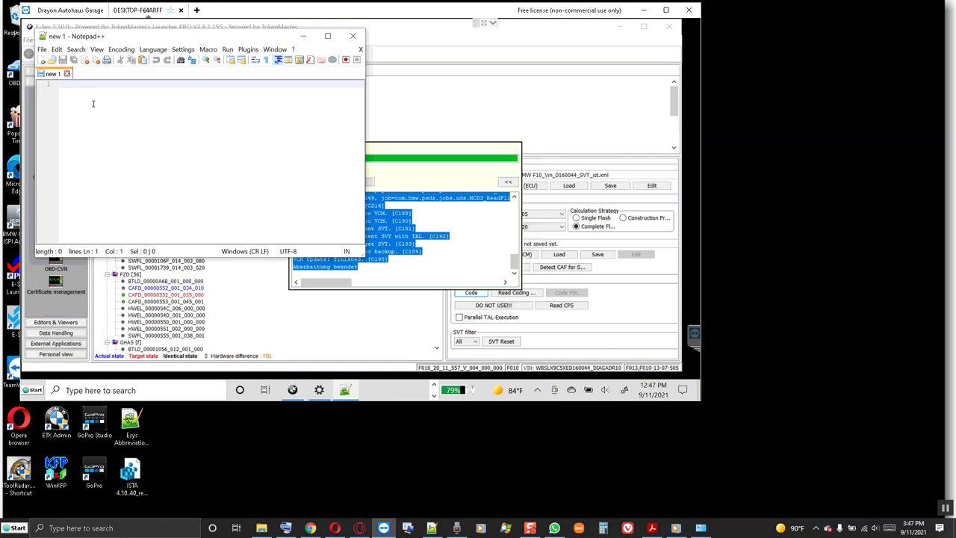
- Head the new document 'BMW F10 TAL LGO', paste the coding log below, and widen the window
{"action": "type", "text": "BMW F10"}
{"action": "type", "text": "TAL LGO"}
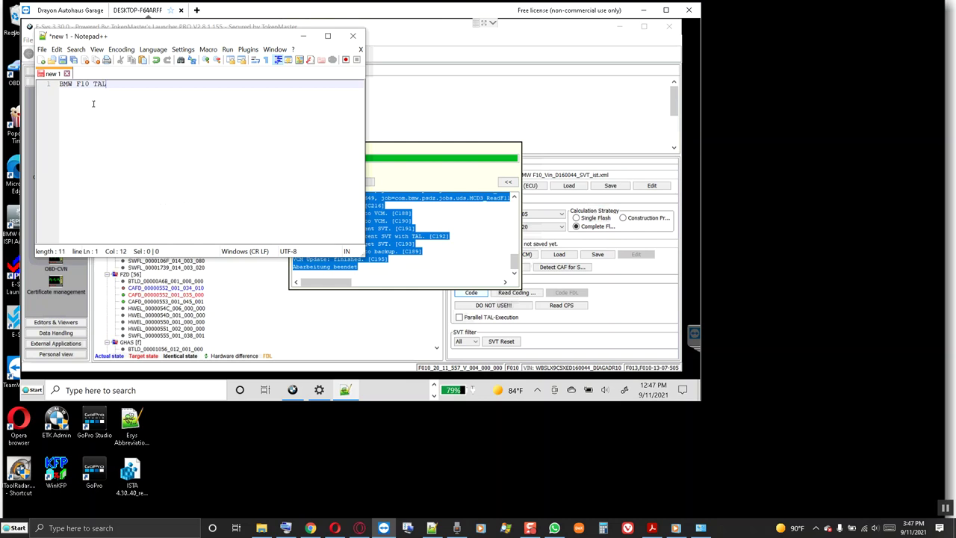
{"action": "key", "text": "Return"}
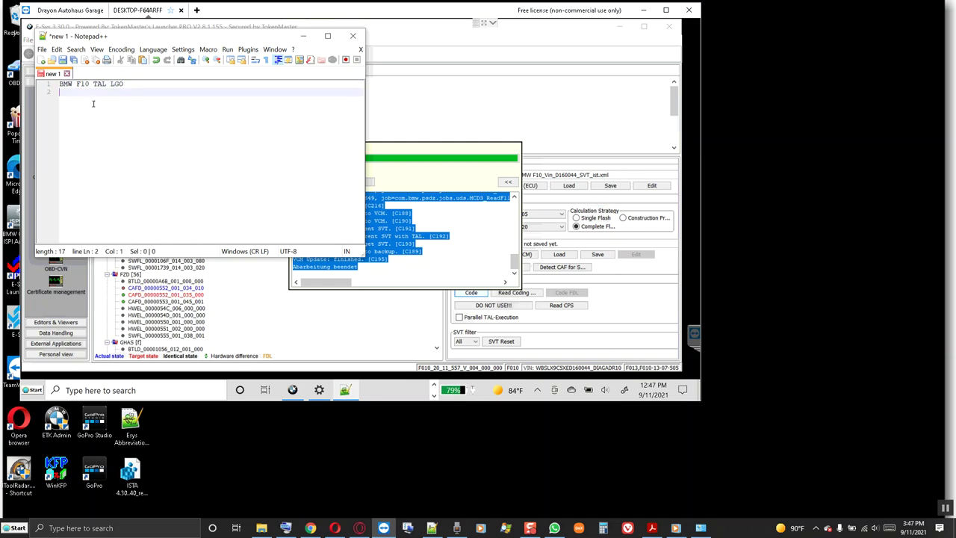
{"action": "key", "text": "ctrl+v"}
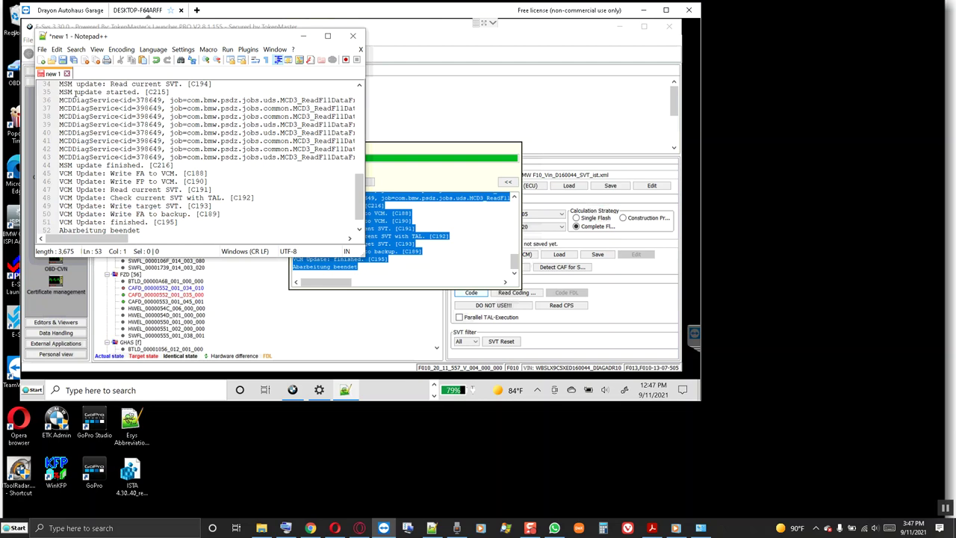
{"action": "scroll", "coordinate": [75, 94], "scroll_direction": "up", "scroll_amount": 9}
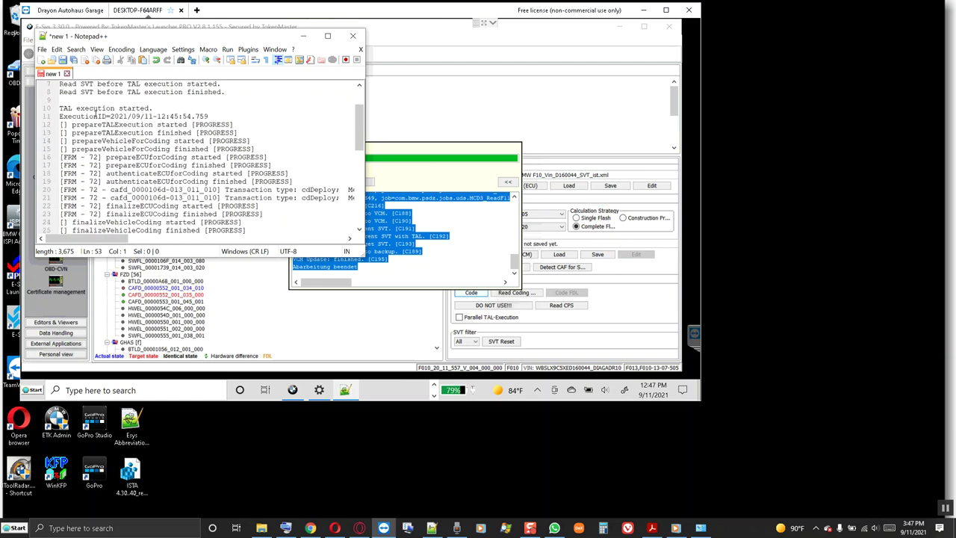
{"action": "scroll", "coordinate": [105, 133], "scroll_direction": "down", "scroll_amount": 1}
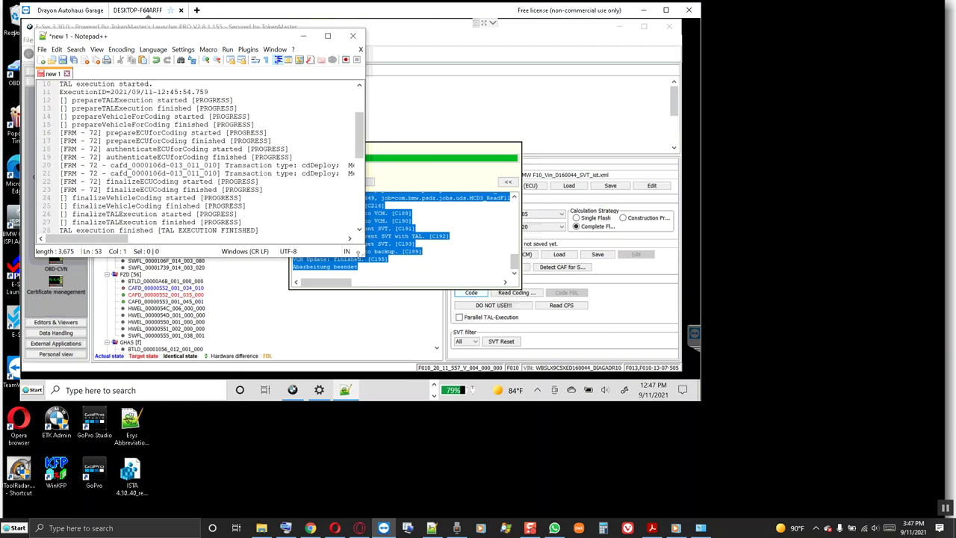
{"action": "left_click_drag", "start_coordinate": [366, 257], "coordinate": [437, 269]}
{"action": "left_click", "coordinate": [482, 255]}
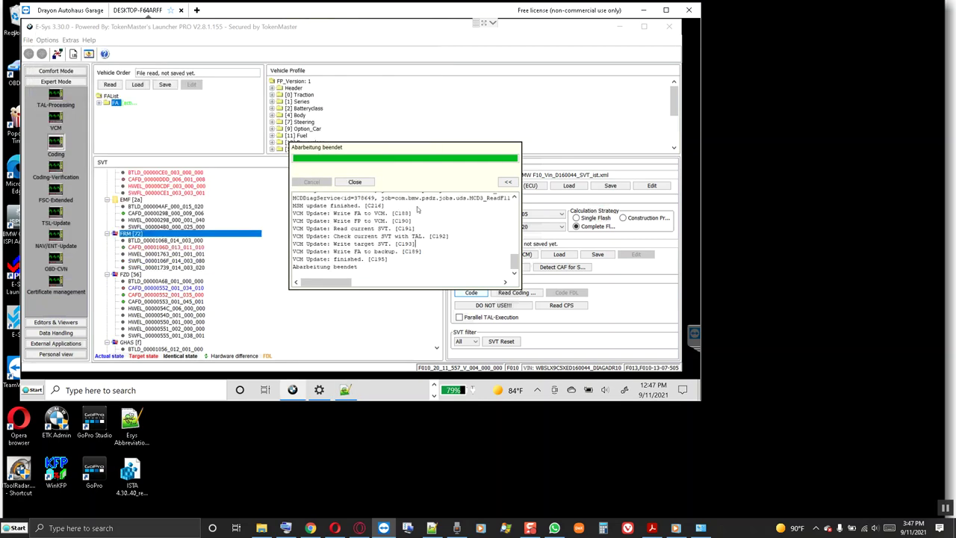
- Close the finished-coding window and the 0-error report, then re-read SVT Actual from the ECUs
{"action": "left_click", "coordinate": [354, 183]}
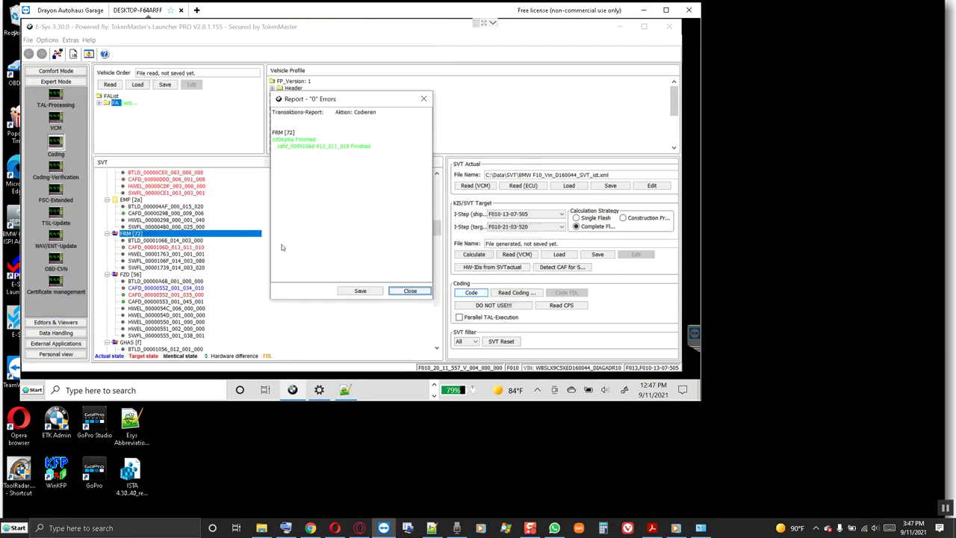
{"action": "left_click", "coordinate": [409, 291]}
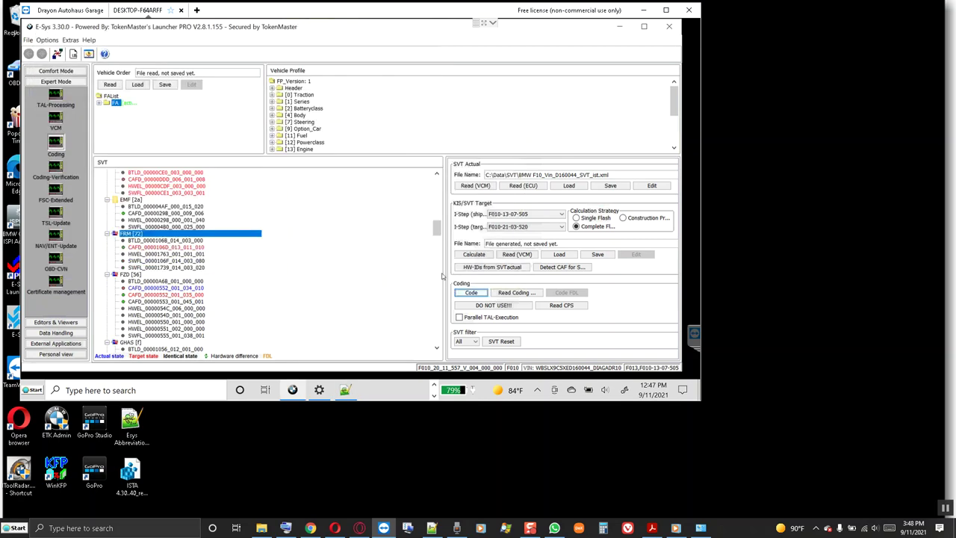
{"action": "left_click", "coordinate": [527, 185]}
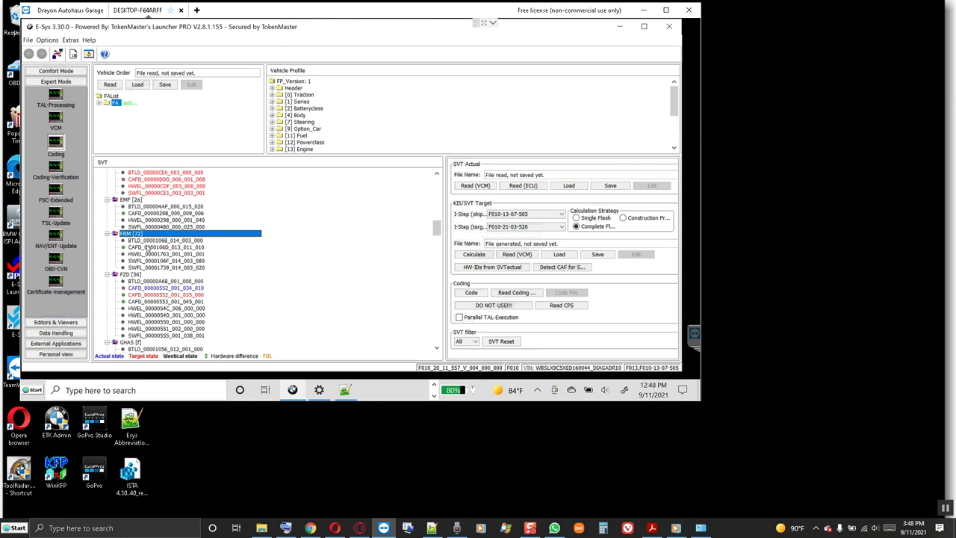
- Compare FZD [56]'s actual CAFD_00000552_001_034_010 with target CAFD_00000552_001_035_000
{"action": "scroll", "coordinate": [156, 266], "scroll_direction": "down", "scroll_amount": 4}
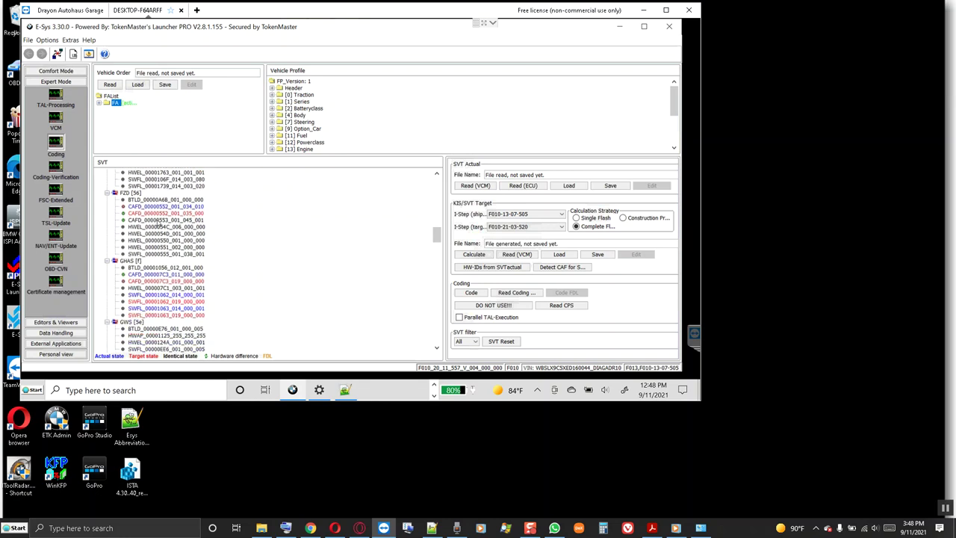
{"action": "left_click", "coordinate": [131, 193]}
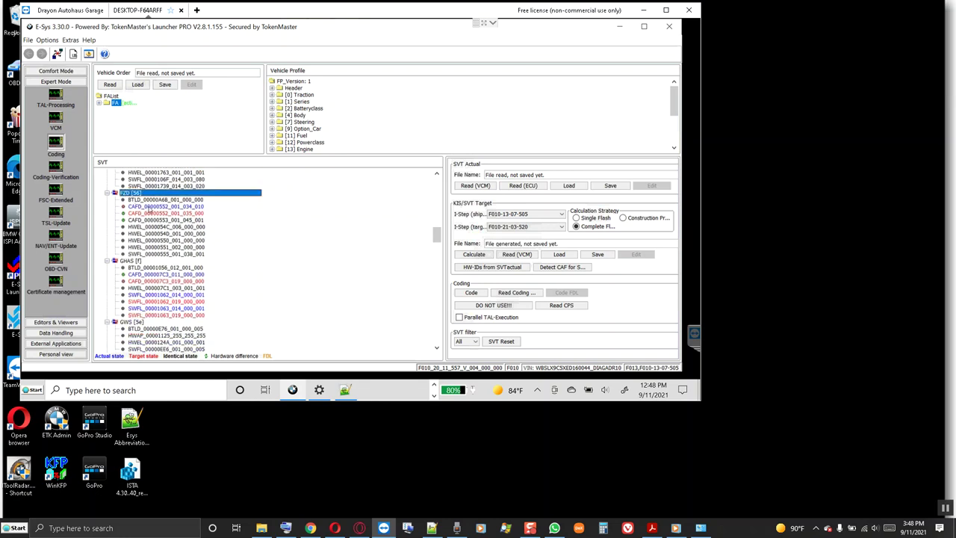
{"action": "left_click", "coordinate": [161, 208]}
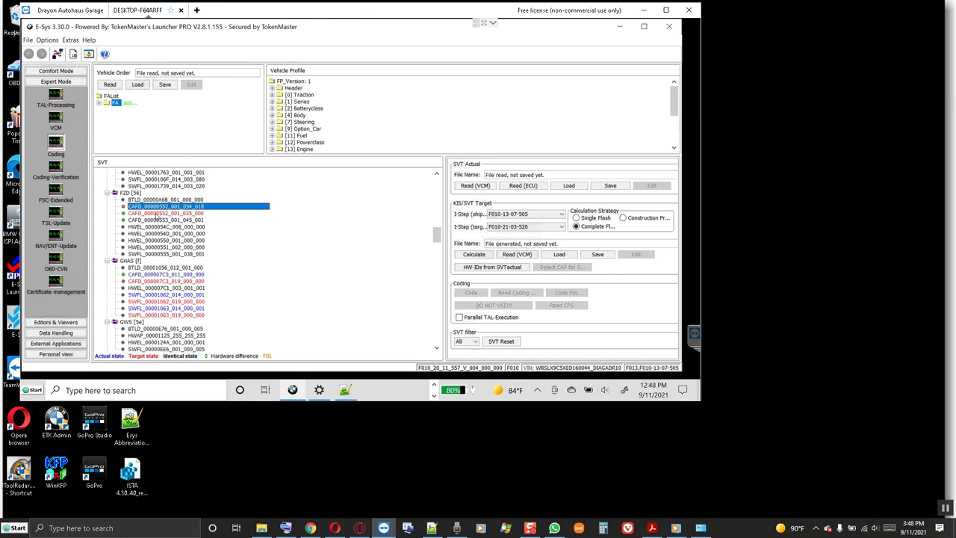
{"action": "left_click", "coordinate": [158, 215]}
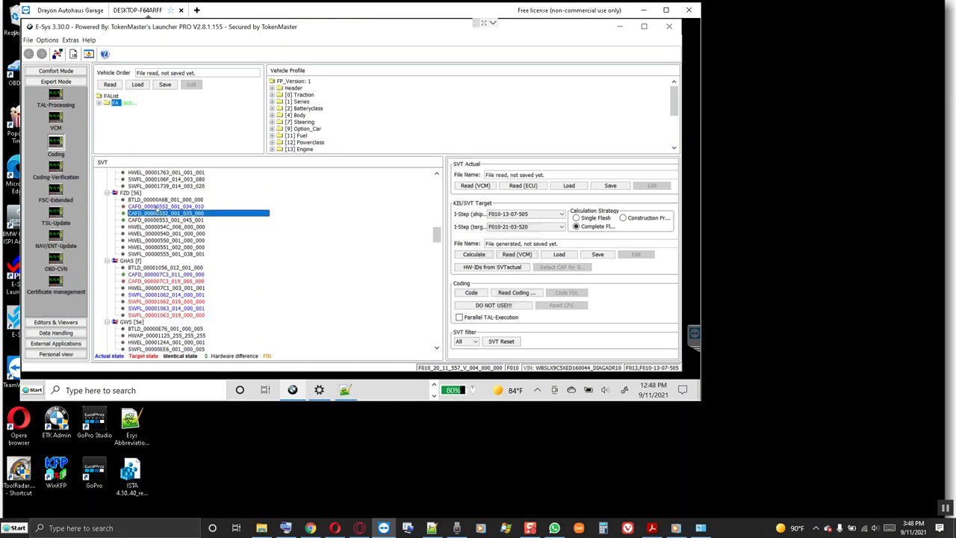
{"action": "left_click", "coordinate": [158, 208]}
{"action": "left_click", "coordinate": [139, 194]}
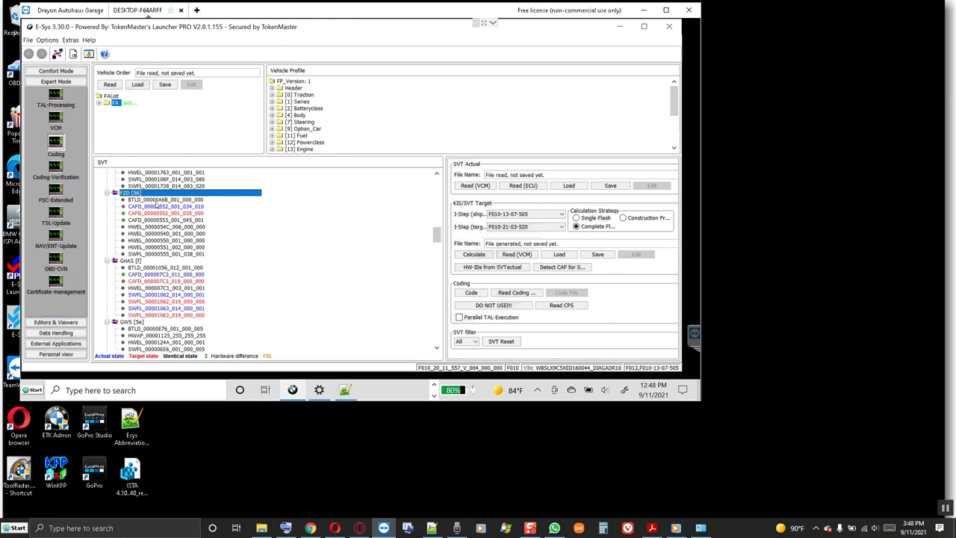
- Review FZD's HWEL entries 054C, 054D, 0550, 0551 and its SWFL_00000555_001_038_001 software entry
{"action": "scroll", "coordinate": [163, 210], "scroll_direction": "down", "scroll_amount": 1}
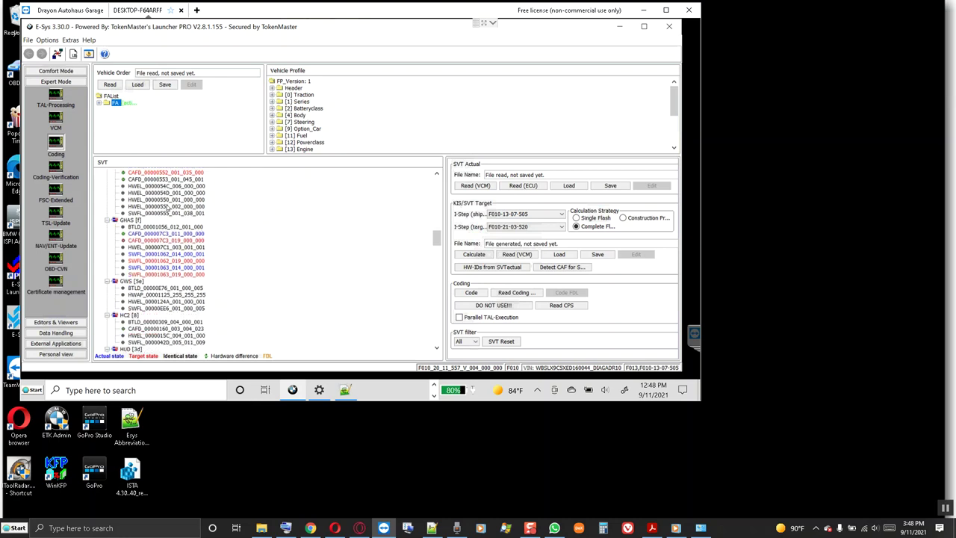
{"action": "left_click", "coordinate": [169, 207]}
{"action": "scroll", "coordinate": [171, 211], "scroll_direction": "up", "scroll_amount": 1}
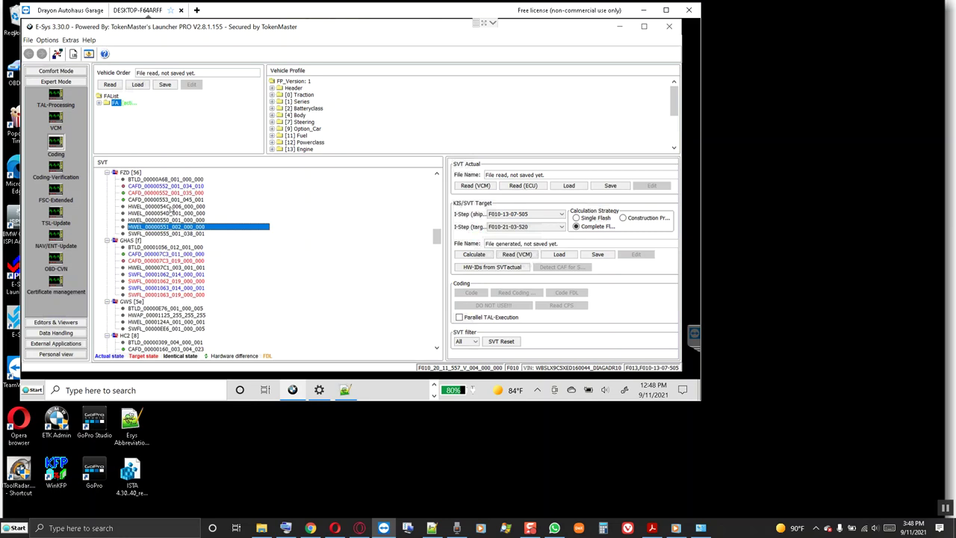
{"action": "left_click", "coordinate": [171, 206]}
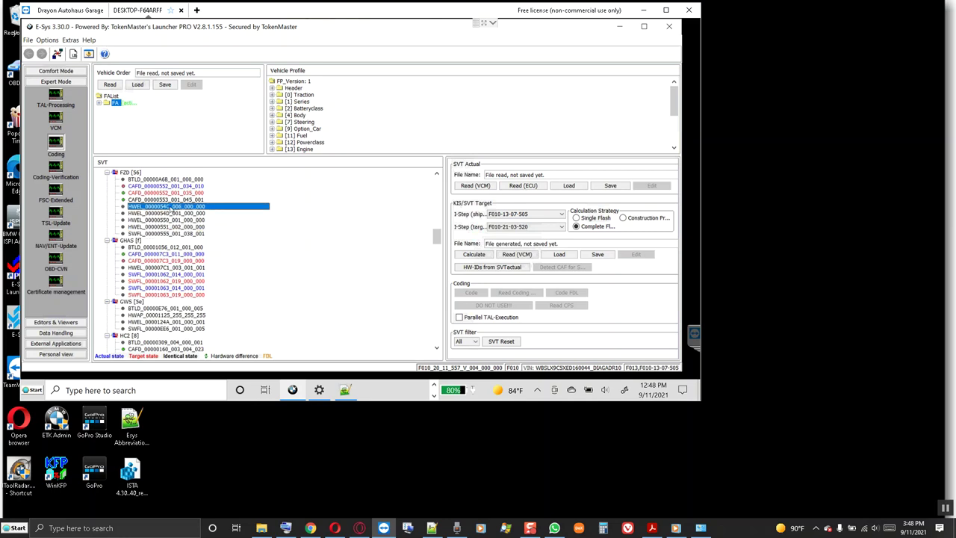
{"action": "left_click", "coordinate": [154, 214]}
{"action": "left_click", "coordinate": [158, 220]}
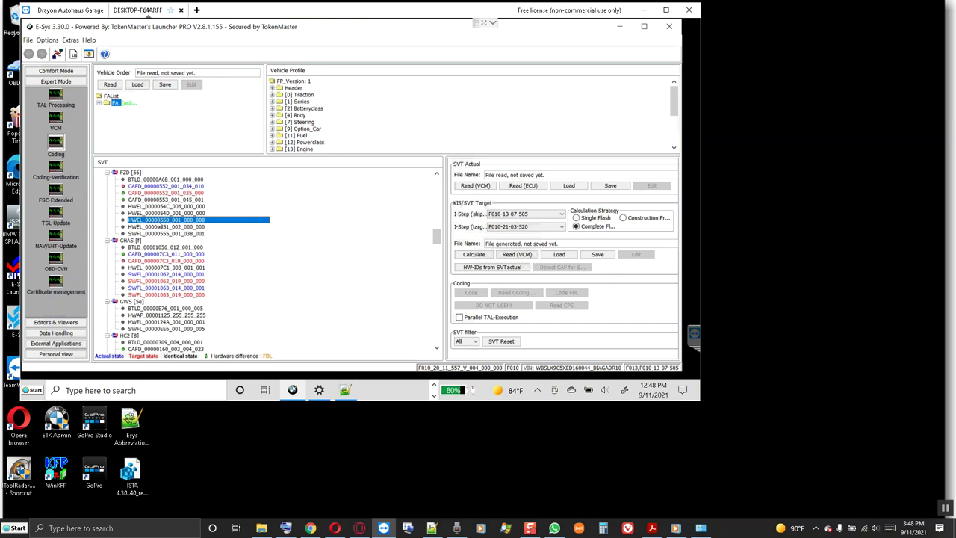
{"action": "left_click", "coordinate": [160, 226]}
{"action": "left_click", "coordinate": [148, 206]}
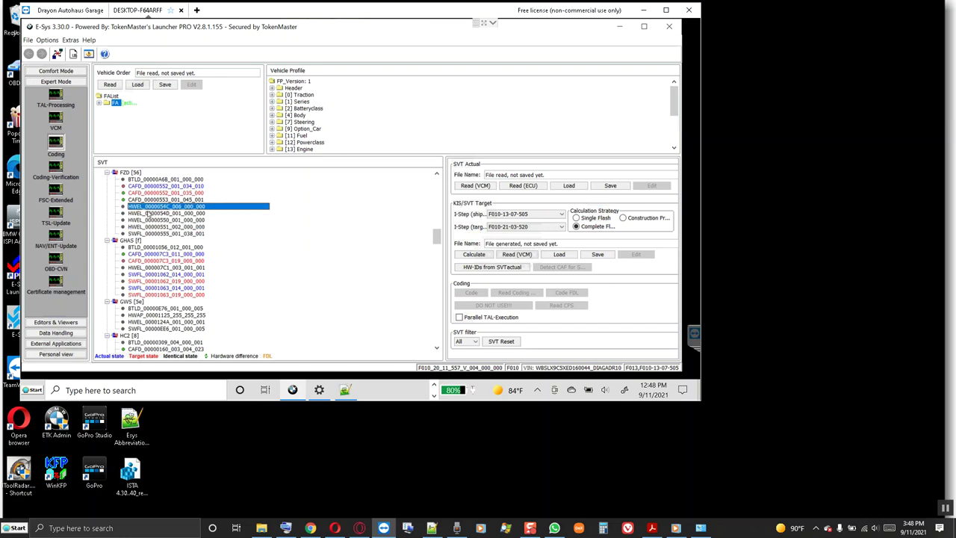
{"action": "left_click", "coordinate": [150, 213]}
{"action": "left_click", "coordinate": [153, 220]}
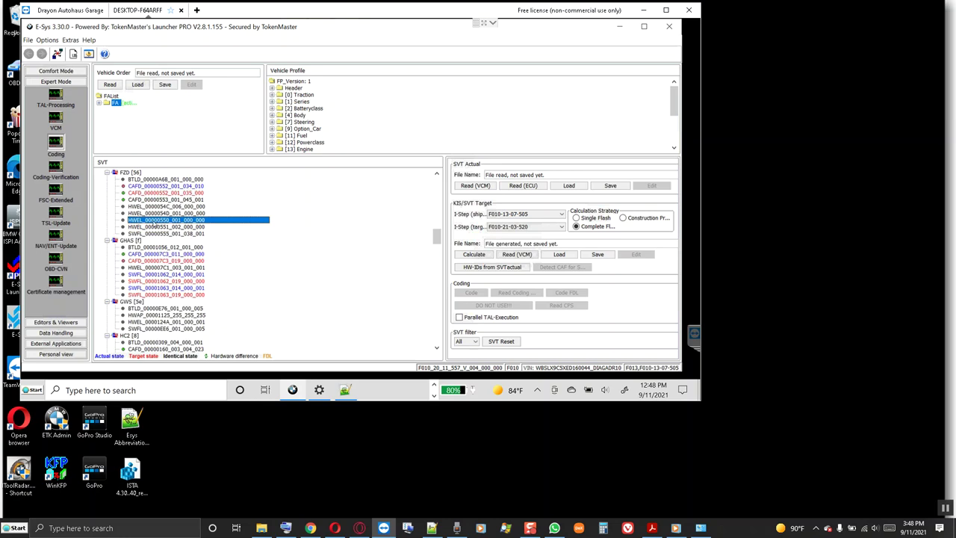
{"action": "left_click", "coordinate": [157, 226]}
{"action": "left_click", "coordinate": [159, 234]}
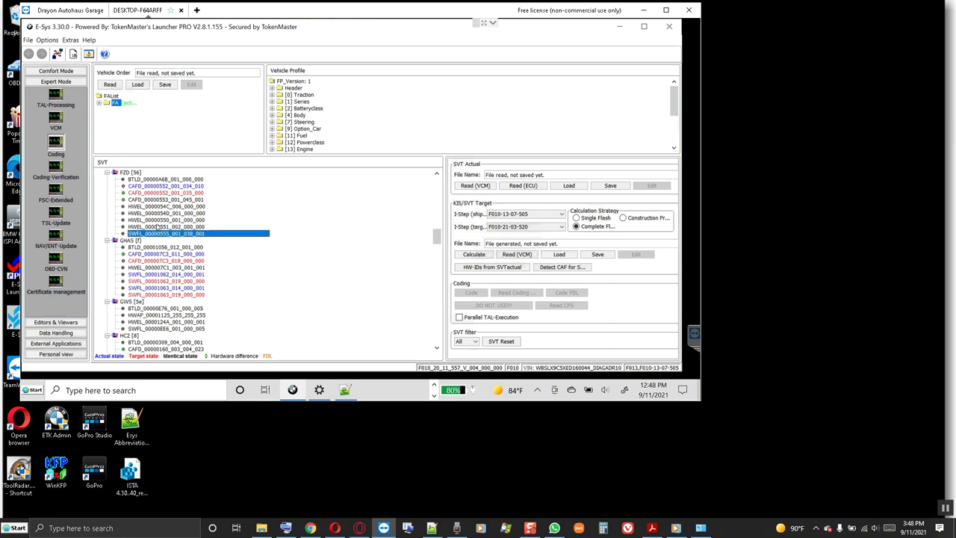
- Check HU_NBT [63]'s coding entry CAFD_00000DED_003_009_015, then switch to the VCM view
{"action": "scroll", "coordinate": [157, 226], "scroll_direction": "down", "scroll_amount": 2}
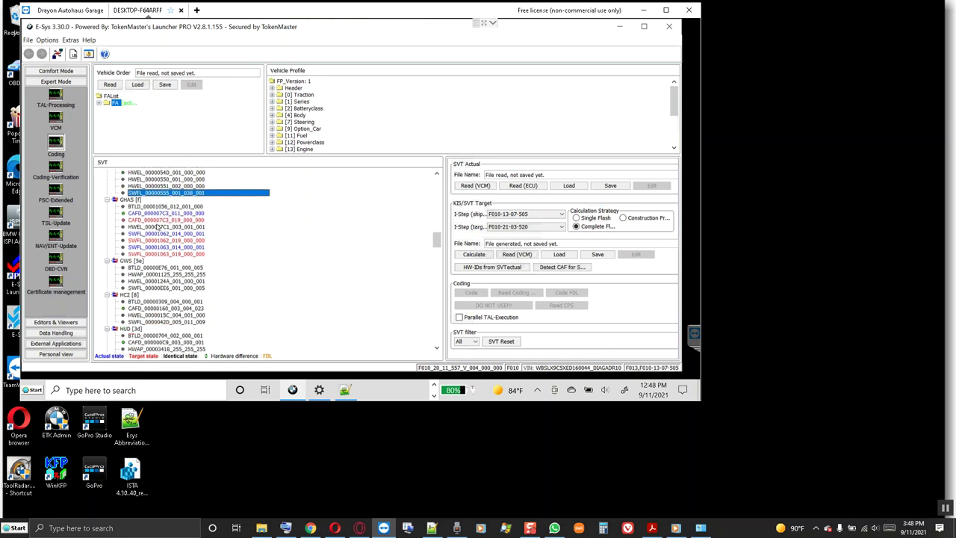
{"action": "scroll", "coordinate": [139, 226], "scroll_direction": "down", "scroll_amount": 7}
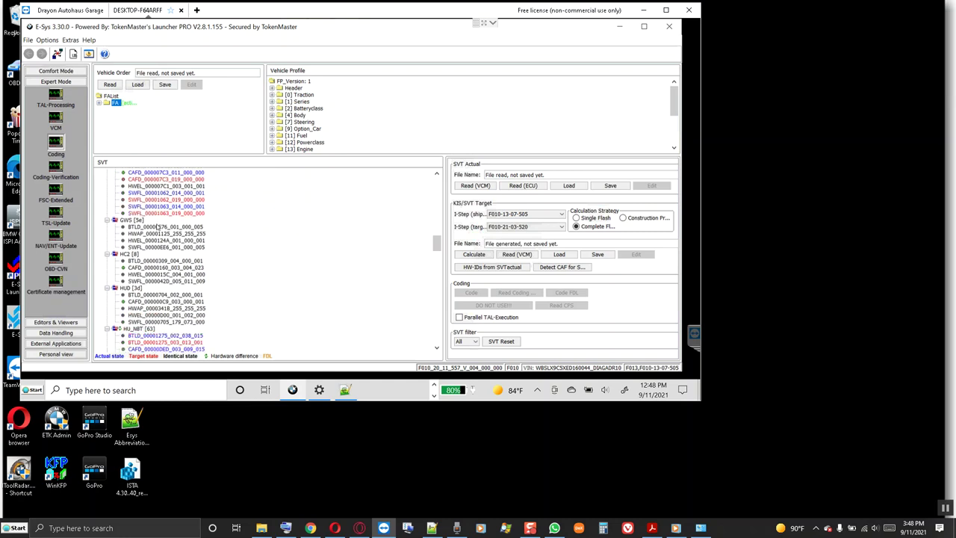
{"action": "scroll", "coordinate": [157, 227], "scroll_direction": "down", "scroll_amount": 1}
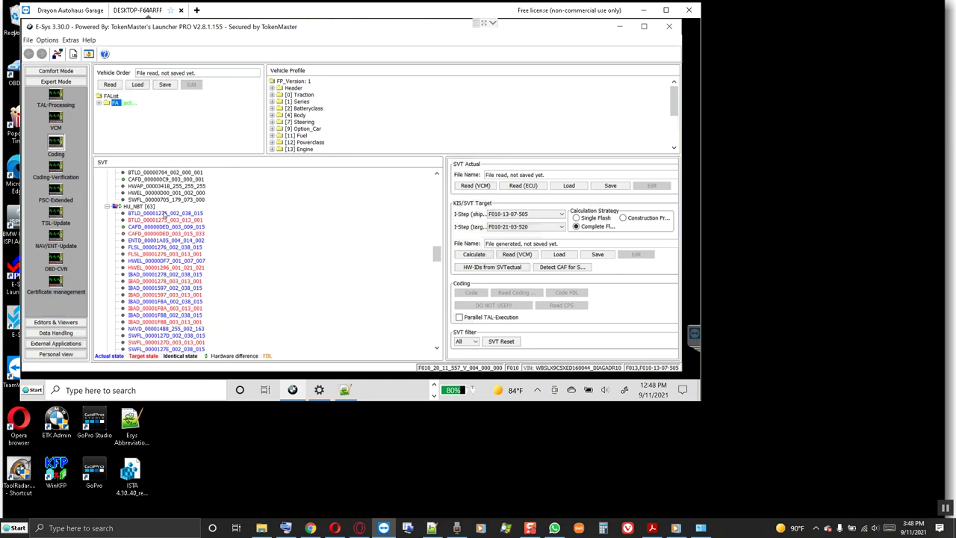
{"action": "scroll", "coordinate": [164, 215], "scroll_direction": "down", "scroll_amount": 1}
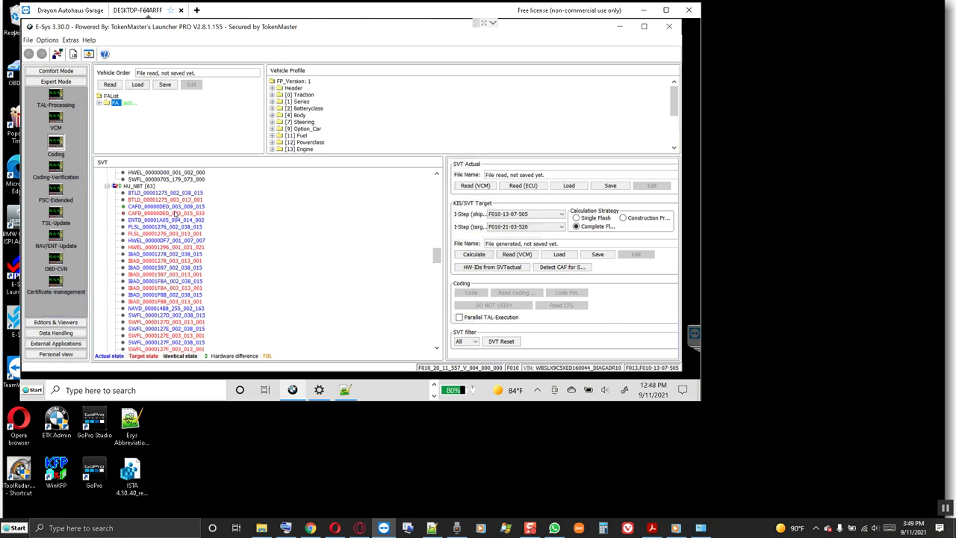
{"action": "left_click", "coordinate": [158, 207]}
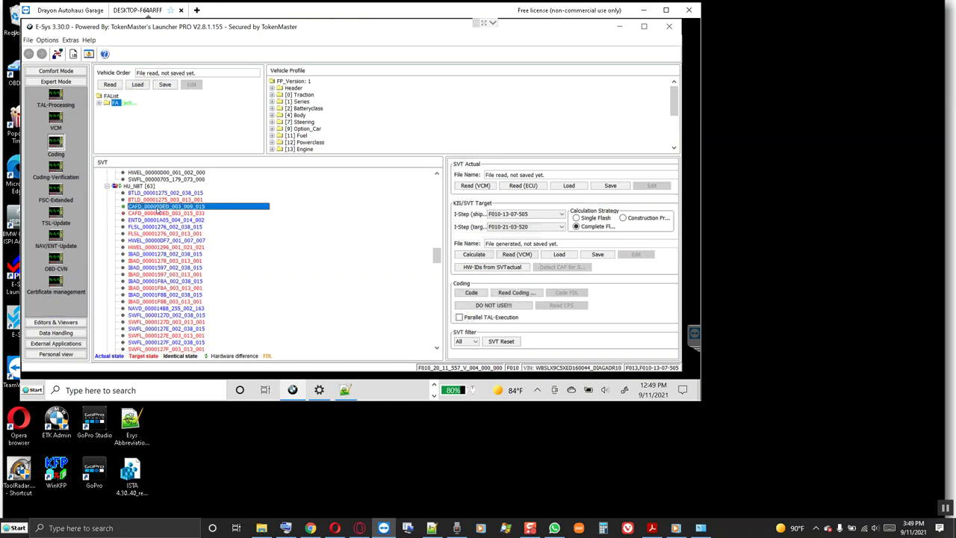
{"action": "left_click", "coordinate": [134, 187]}
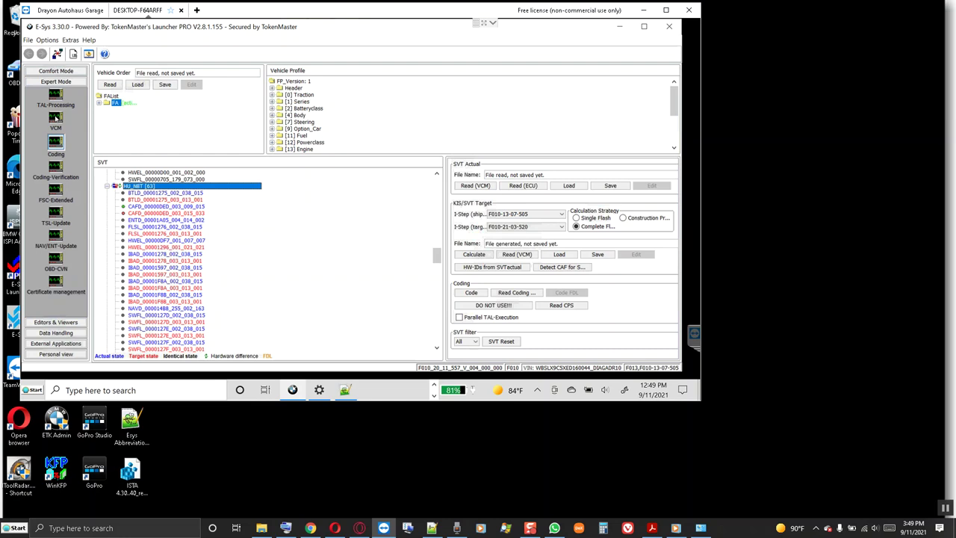
{"action": "left_click", "coordinate": [56, 118]}
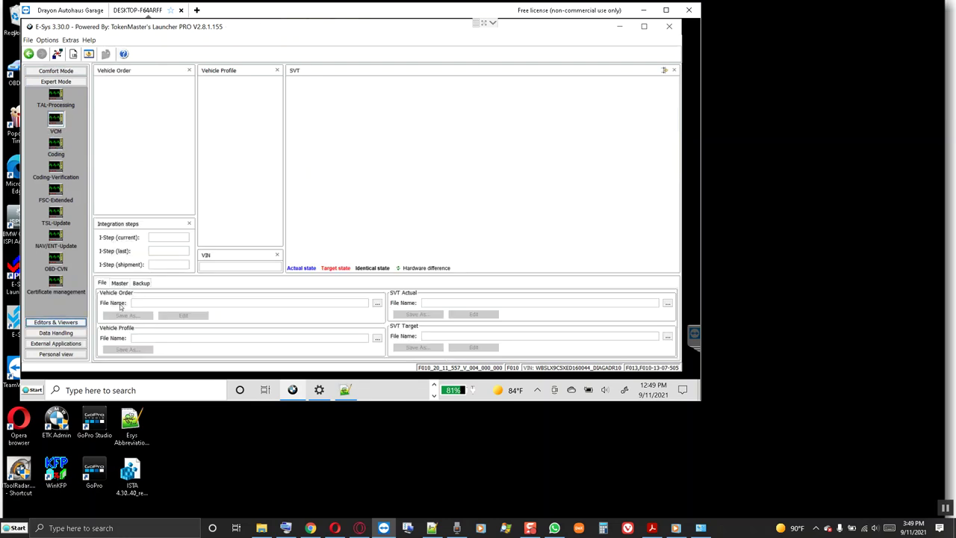
- Read the I-Steps and the vehicle order and profile (FA/FP) from the car
{"action": "left_click", "coordinate": [120, 283]}
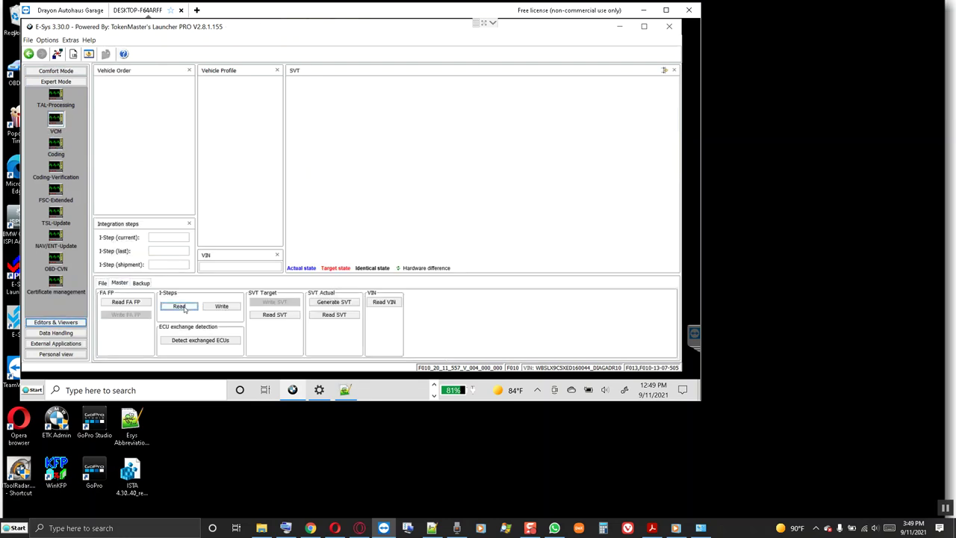
{"action": "left_click", "coordinate": [179, 307]}
{"action": "left_click", "coordinate": [103, 284]}
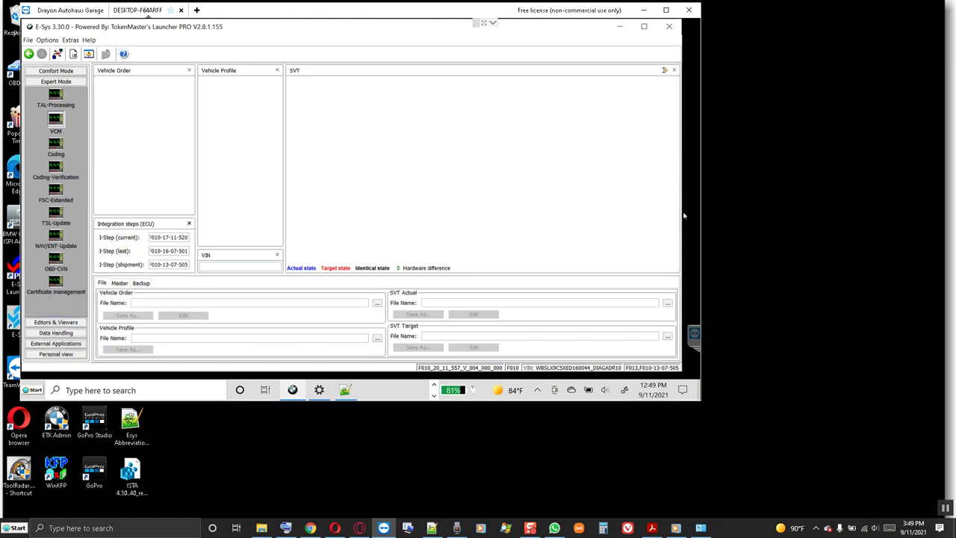
{"action": "left_click_drag", "start_coordinate": [685, 217], "coordinate": [694, 212]}
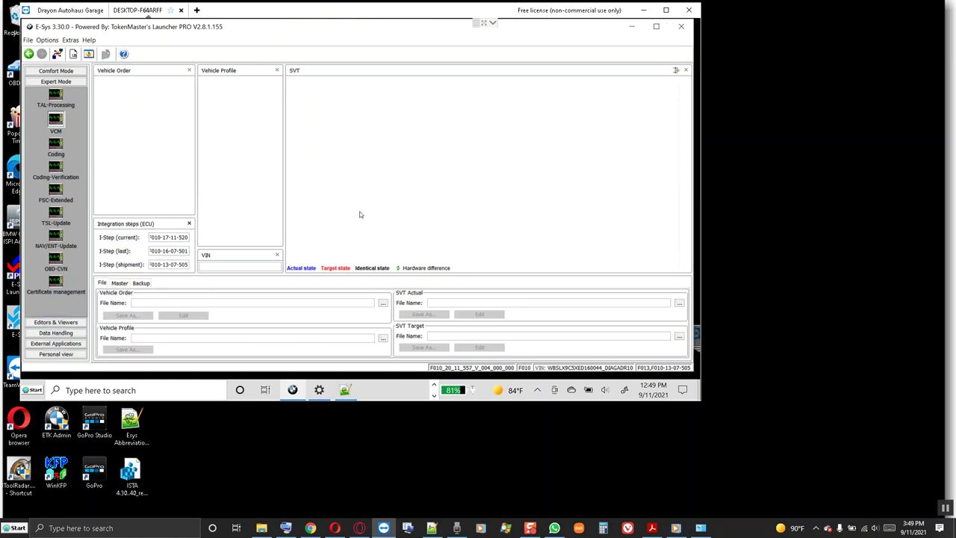
{"action": "left_click", "coordinate": [105, 285]}
{"action": "left_click", "coordinate": [118, 284]}
{"action": "left_click", "coordinate": [128, 302]}
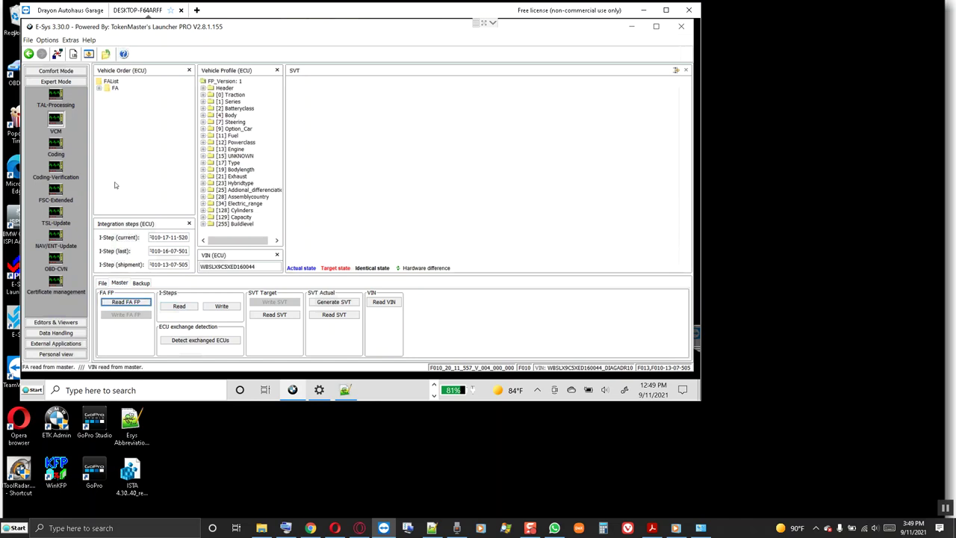
- Calculate the vehicle profile from the FA and check the [255] Buildlevel entry
{"action": "right_click", "coordinate": [116, 89]}
{"action": "left_click", "coordinate": [133, 95]}
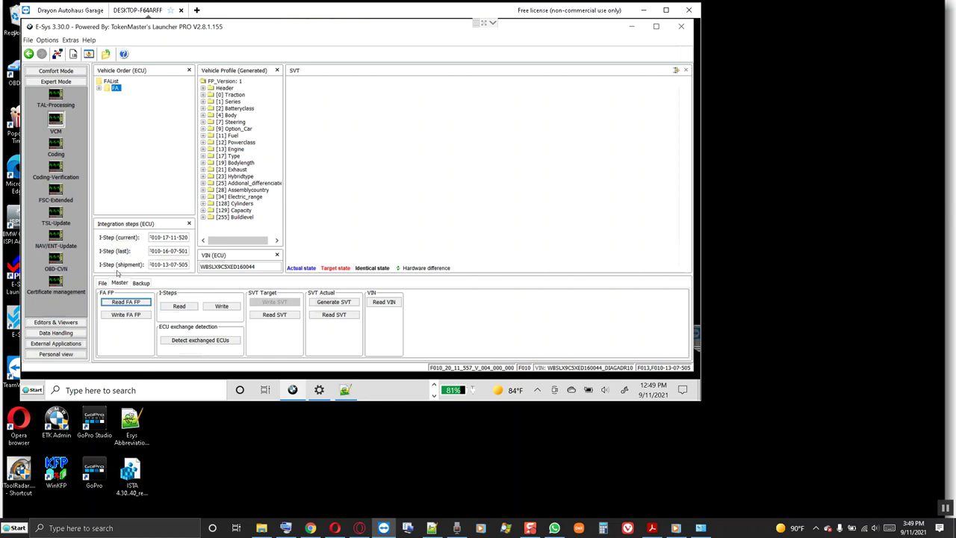
{"action": "left_click", "coordinate": [203, 217]}
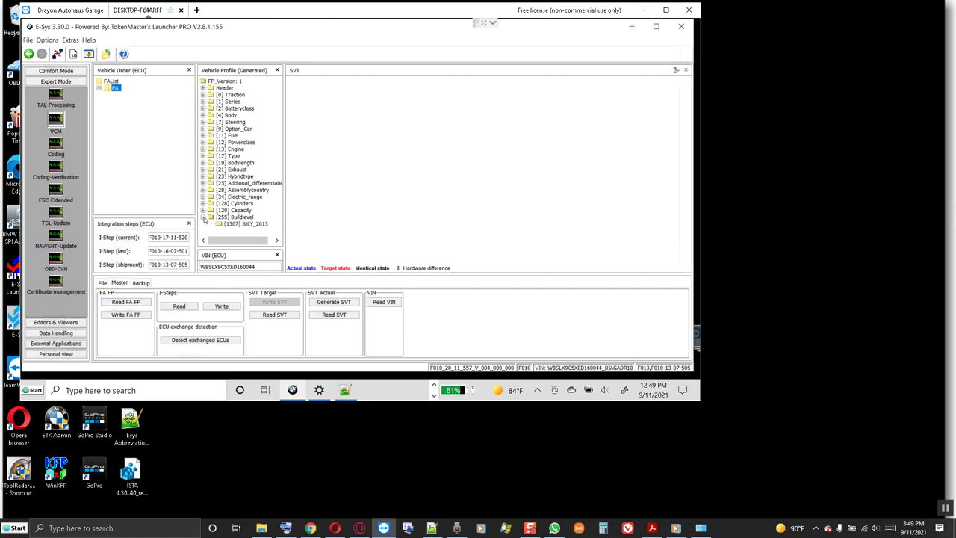
{"action": "left_click", "coordinate": [203, 217]}
{"action": "left_click", "coordinate": [33, 390]}
{"action": "left_click", "coordinate": [198, 222]}
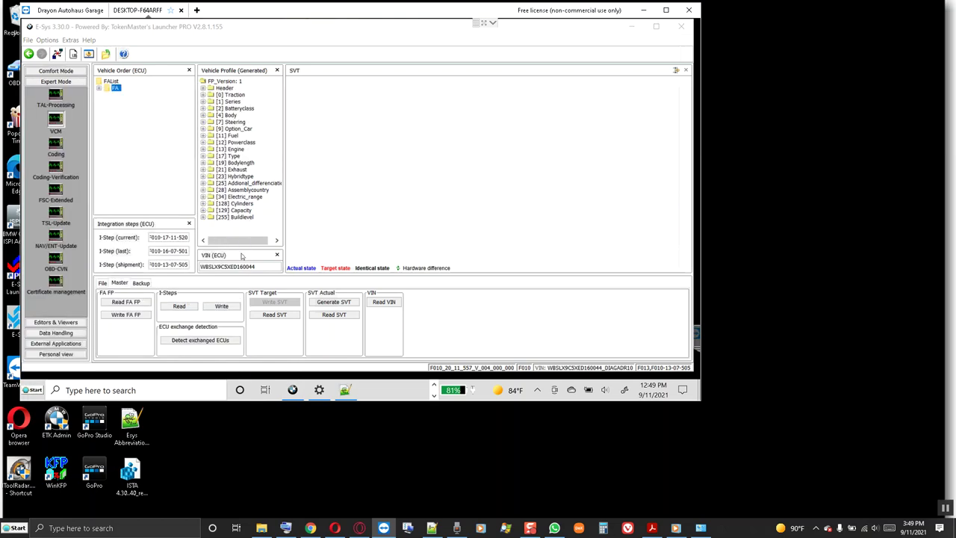
- Open the Documents folder in File Explorer and move the window aside
{"action": "right_click", "coordinate": [288, 390]}
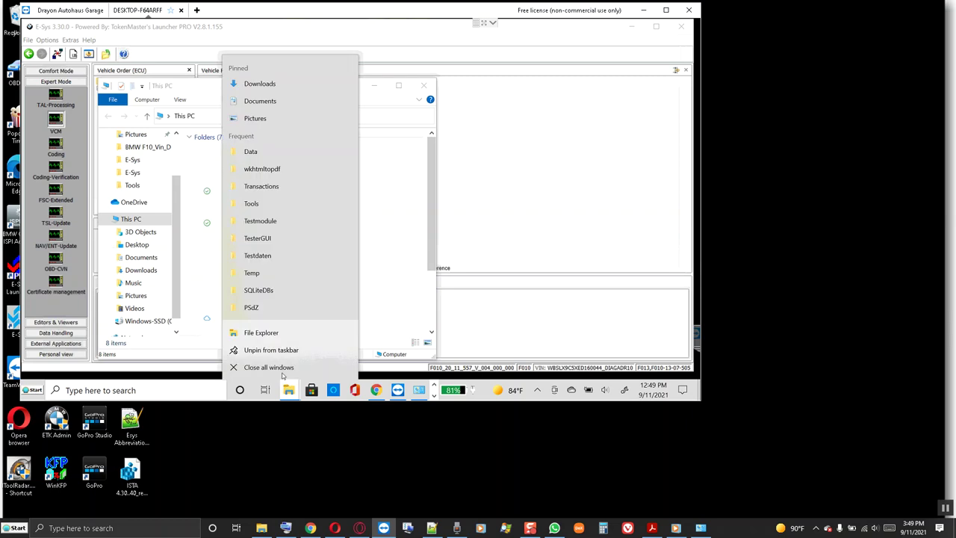
{"action": "left_click", "coordinate": [179, 272]}
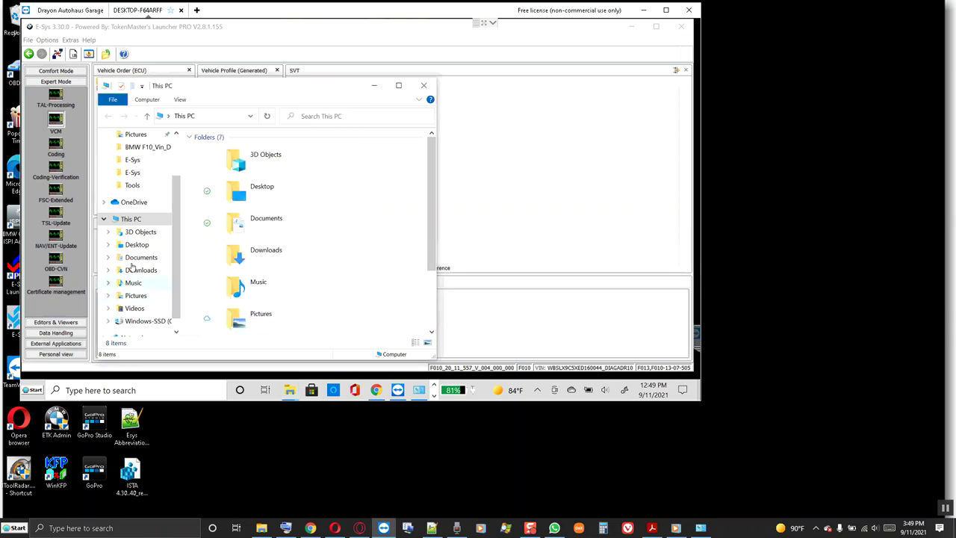
{"action": "left_click", "coordinate": [134, 260]}
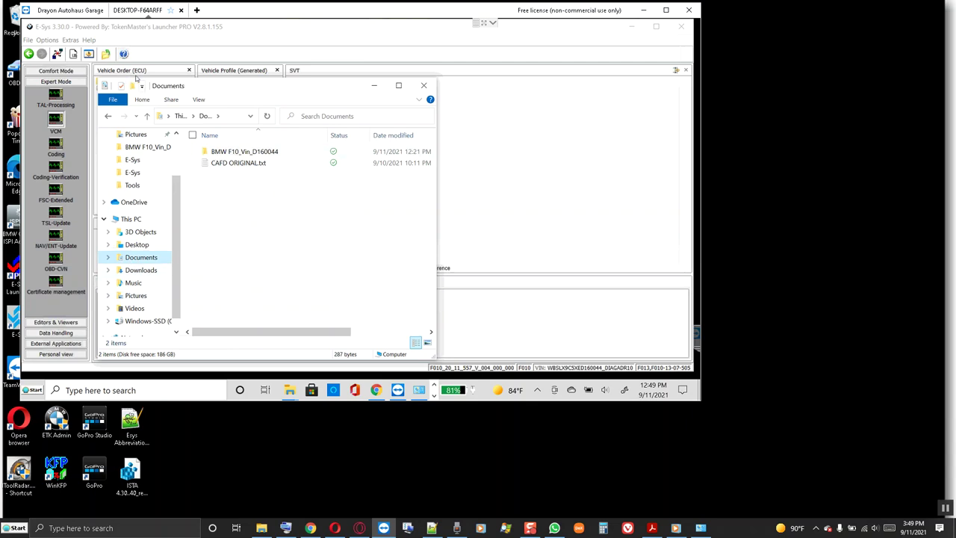
{"action": "left_click_drag", "start_coordinate": [165, 87], "coordinate": [373, 78]}
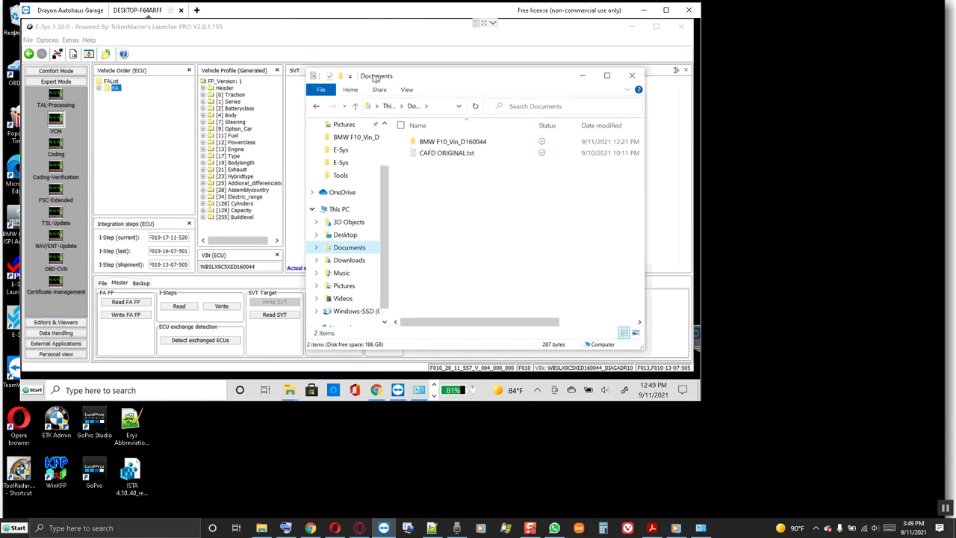
- Start renaming the BMW F10_Vin_D160044 folder, cancel to keep its name, and return to E-Sys
{"action": "right_click", "coordinate": [482, 144]}
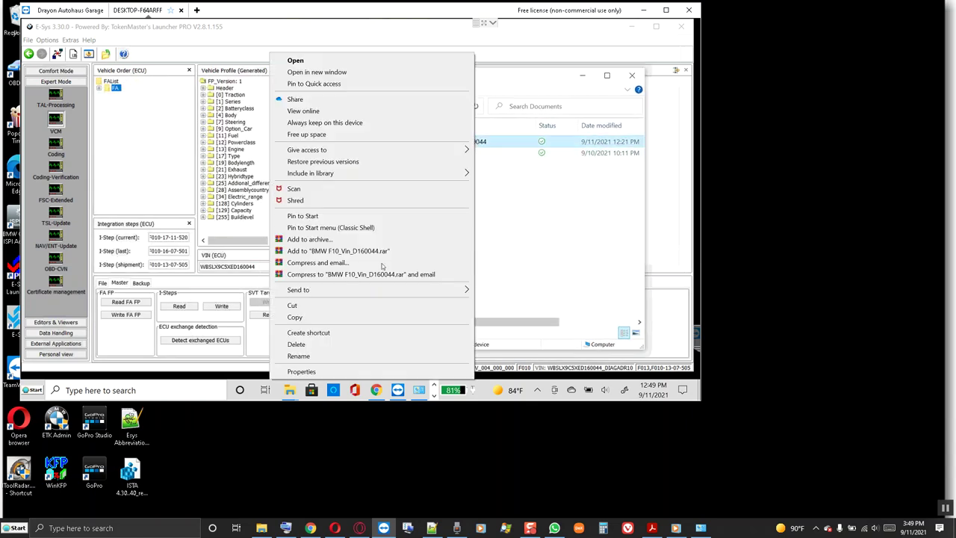
{"action": "left_click", "coordinate": [309, 356]}
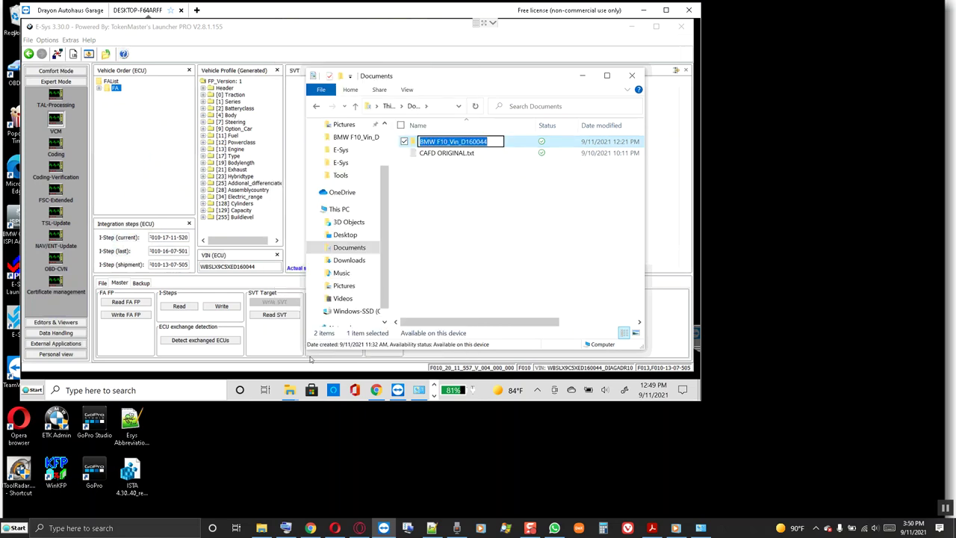
{"action": "left_click", "coordinate": [425, 281]}
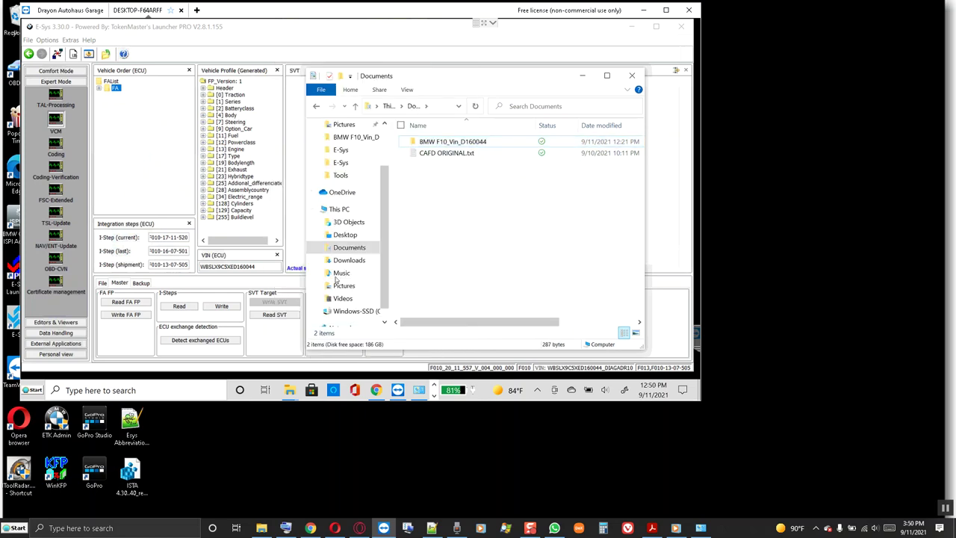
{"action": "left_click", "coordinate": [198, 286]}
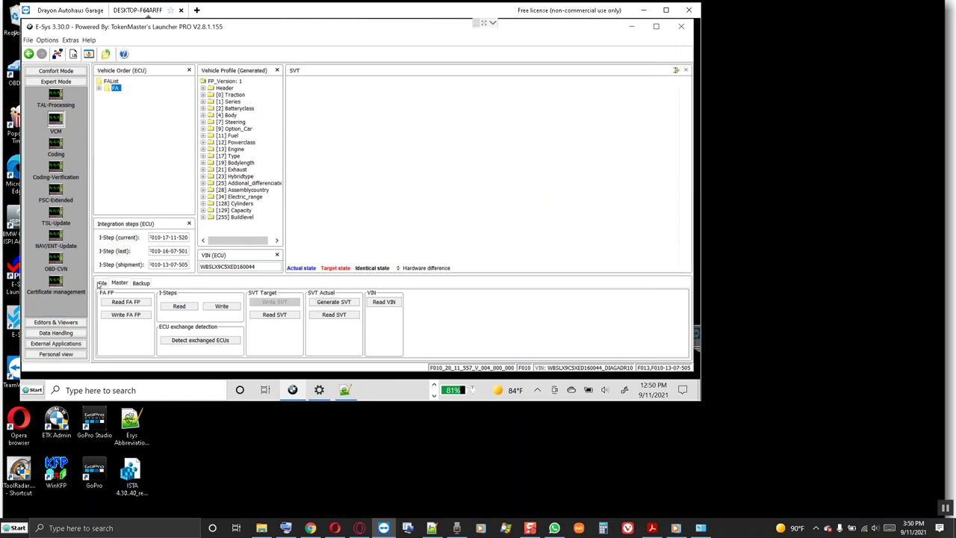
- Save the vehicle order over the existing BMW F10_Vin_D160044_FA.xml file
{"action": "left_click", "coordinate": [101, 283]}
{"action": "left_click", "coordinate": [122, 316]}
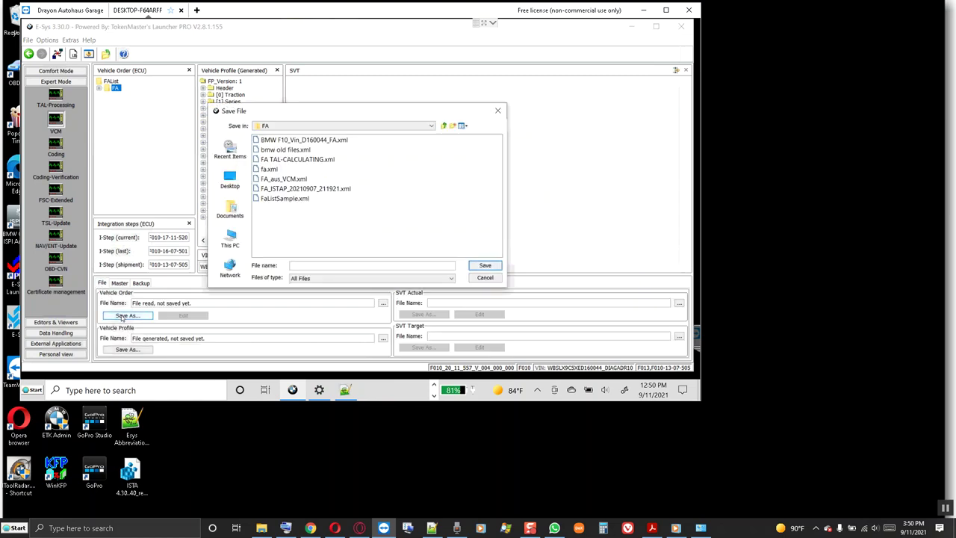
{"action": "left_click", "coordinate": [325, 141]}
{"action": "left_click", "coordinate": [482, 265]}
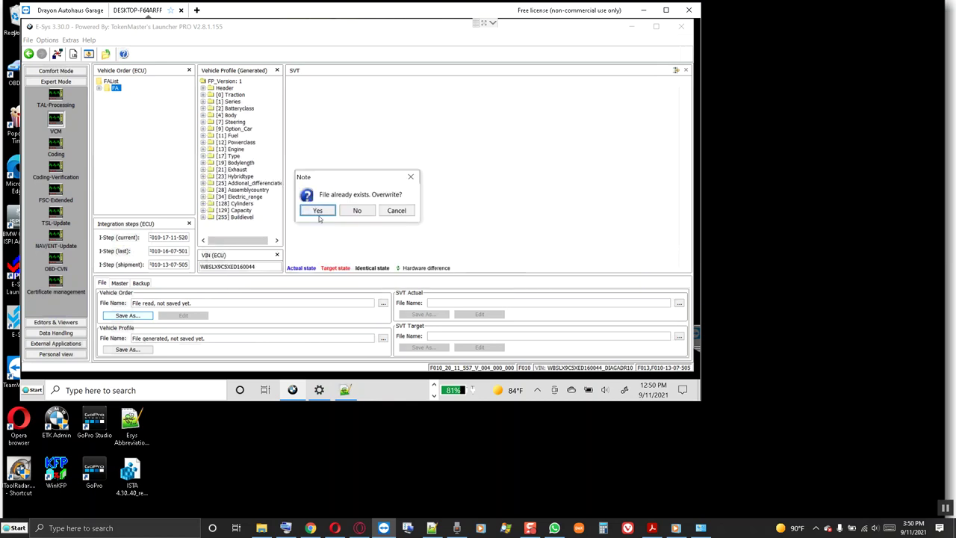
{"action": "left_click", "coordinate": [317, 210]}
- Save the vehicle profile over the existing FP.xml file, confirming the overwrite
{"action": "left_click", "coordinate": [142, 350]}
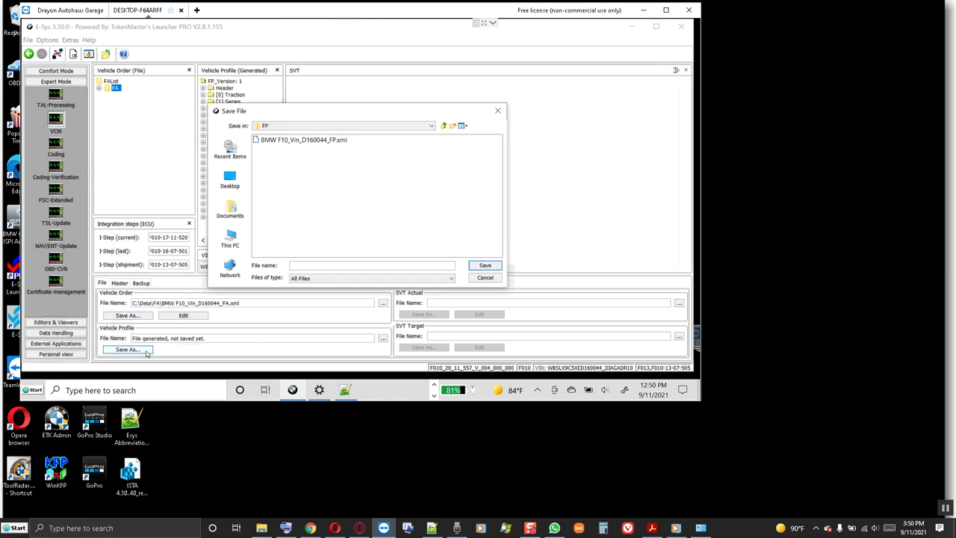
{"action": "left_click", "coordinate": [301, 141]}
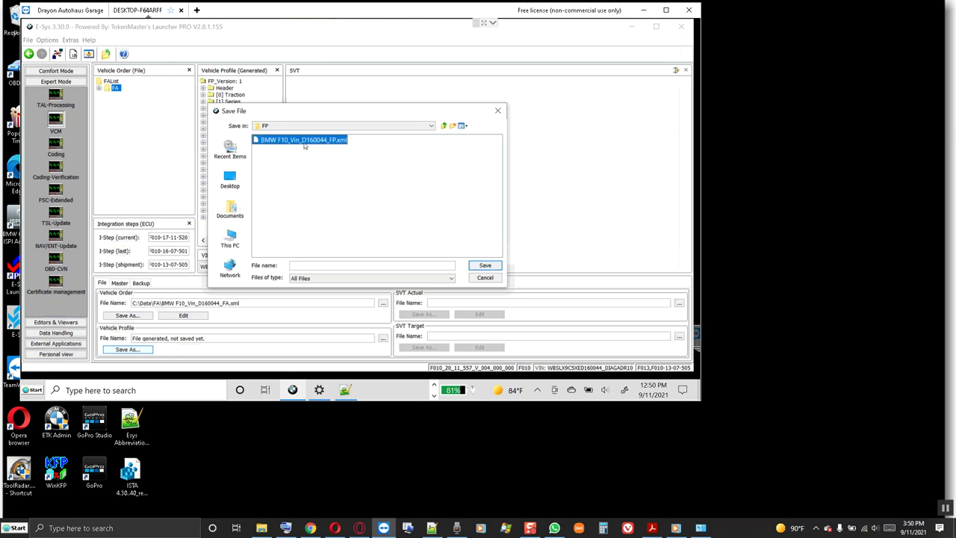
{"action": "left_click", "coordinate": [485, 265]}
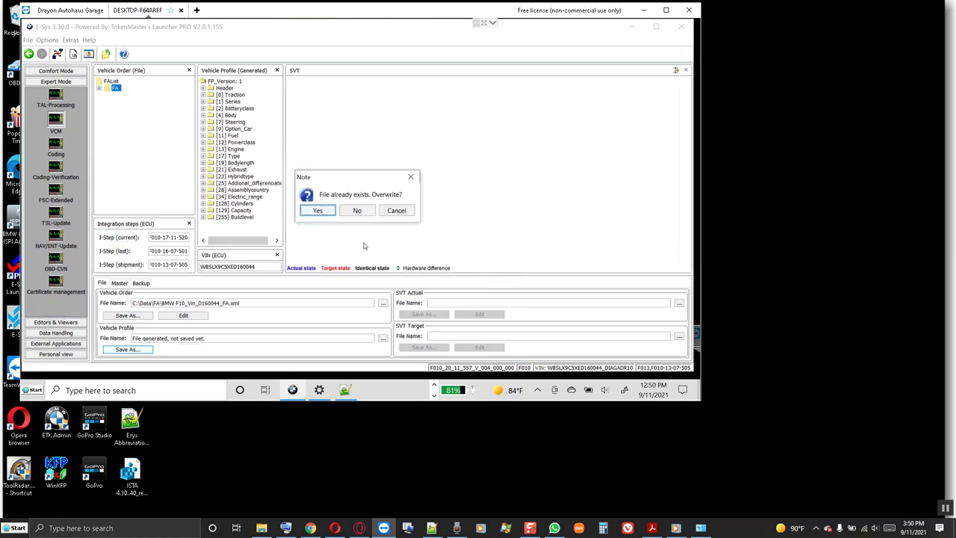
{"action": "left_click", "coordinate": [320, 212]}
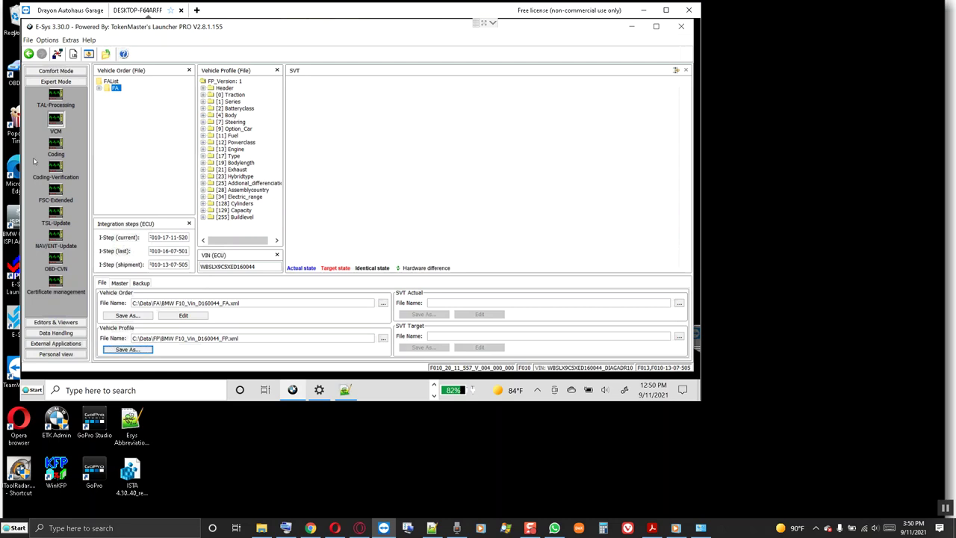
- In the Coding view, inspect ICM [1c] and its HWEL_00000D80_002_003_010 entry
{"action": "left_click", "coordinate": [56, 143]}
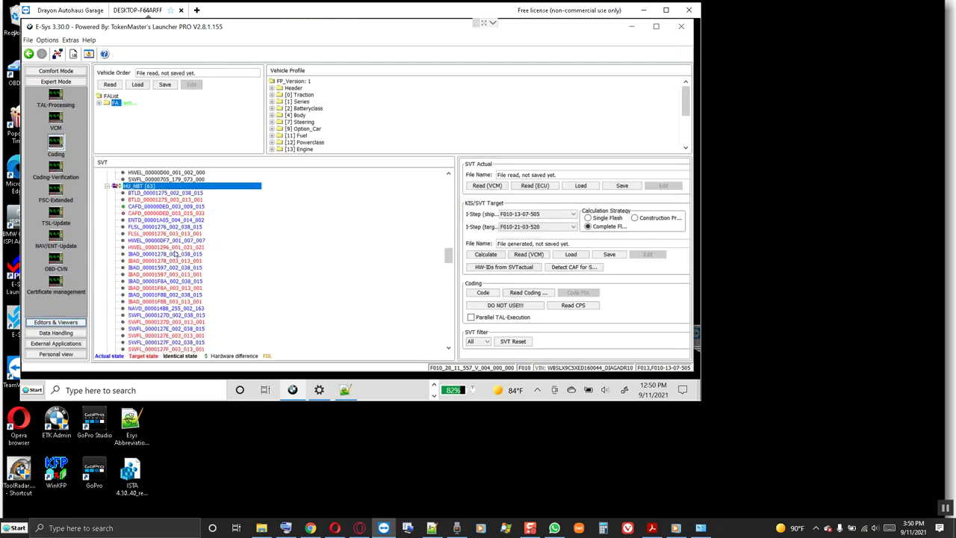
{"action": "scroll", "coordinate": [176, 254], "scroll_direction": "down", "scroll_amount": 10}
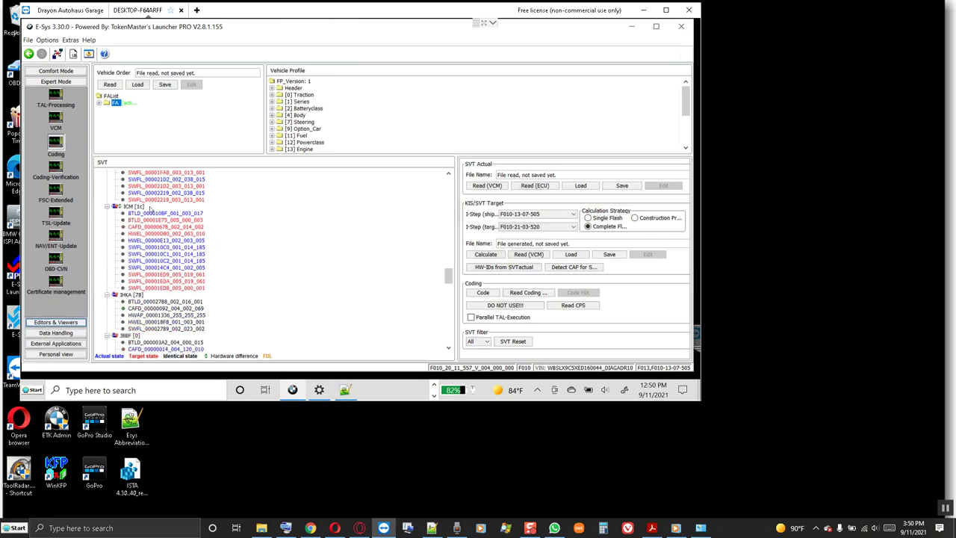
{"action": "left_click", "coordinate": [136, 207]}
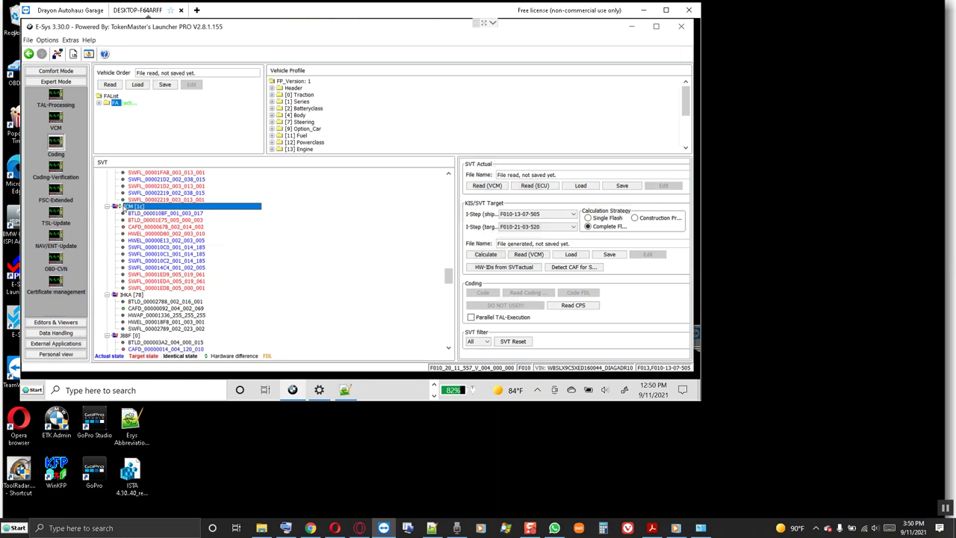
{"action": "left_click", "coordinate": [140, 235]}
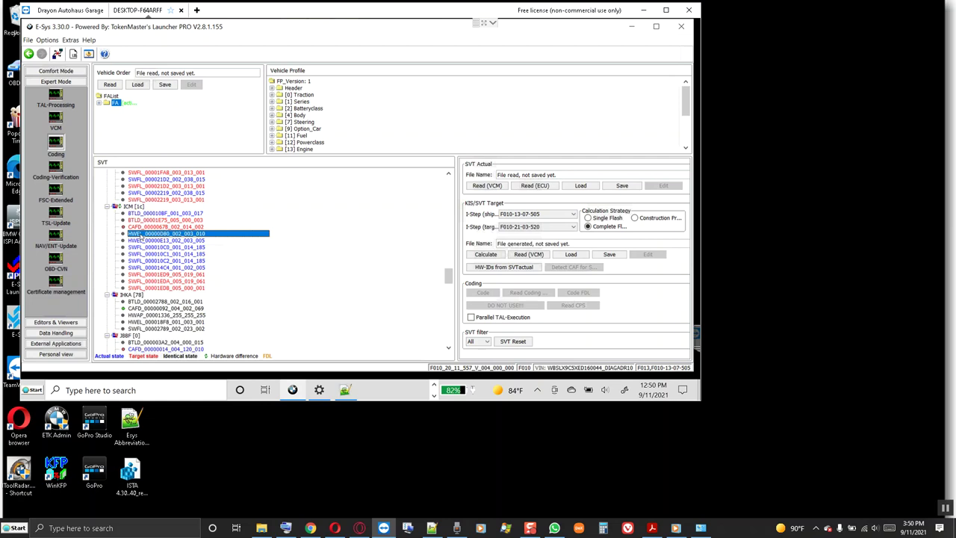
{"action": "left_click", "coordinate": [131, 210]}
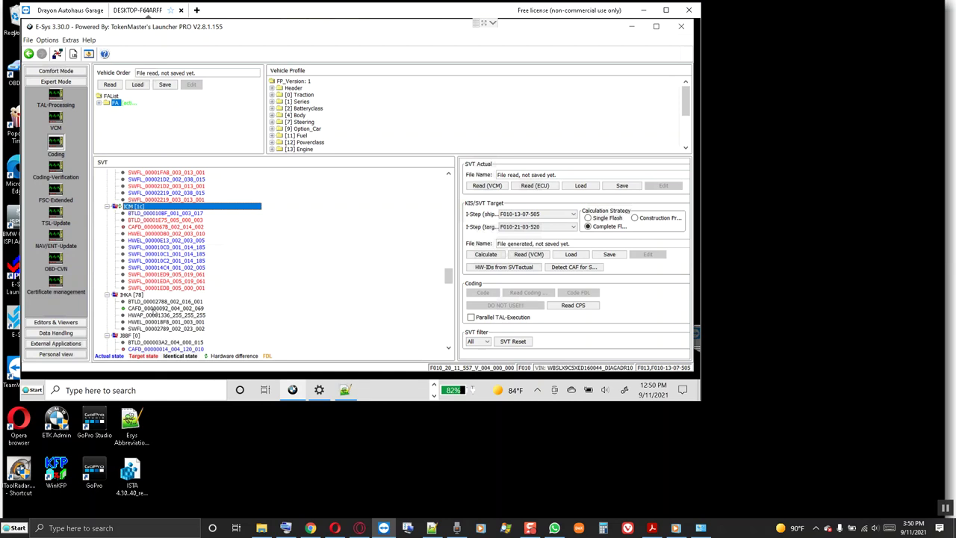
- Inspect IHKA [78]'s HWAP_00001336 and HWEL_000018F8 entries, then ICM's HWEL_00000D80 and HWEL_00000E13
{"action": "left_click", "coordinate": [150, 317]}
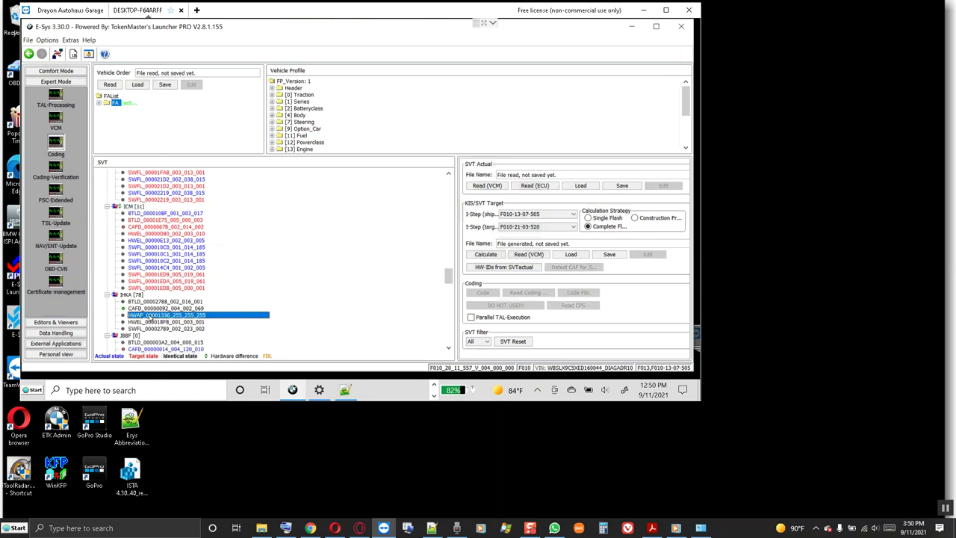
{"action": "left_click", "coordinate": [150, 322]}
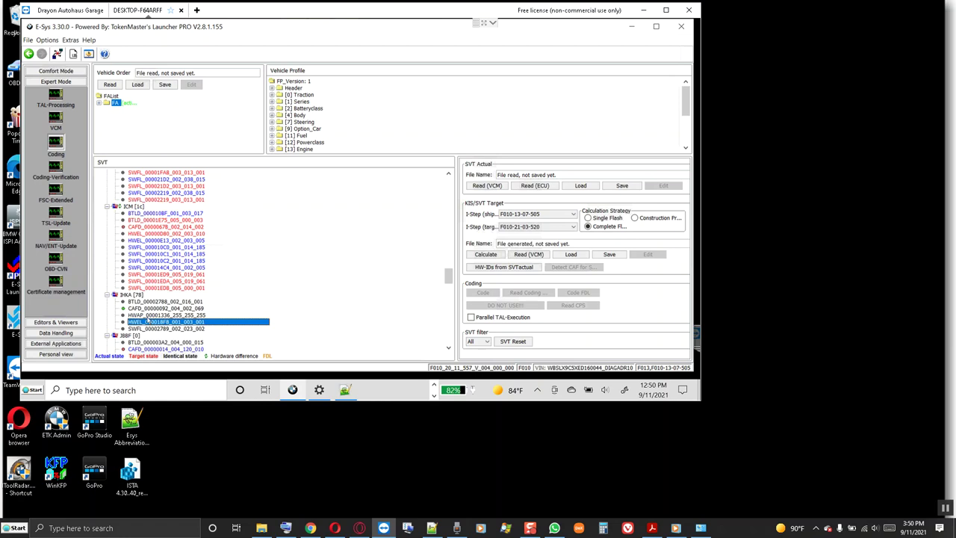
{"action": "left_click", "coordinate": [139, 296]}
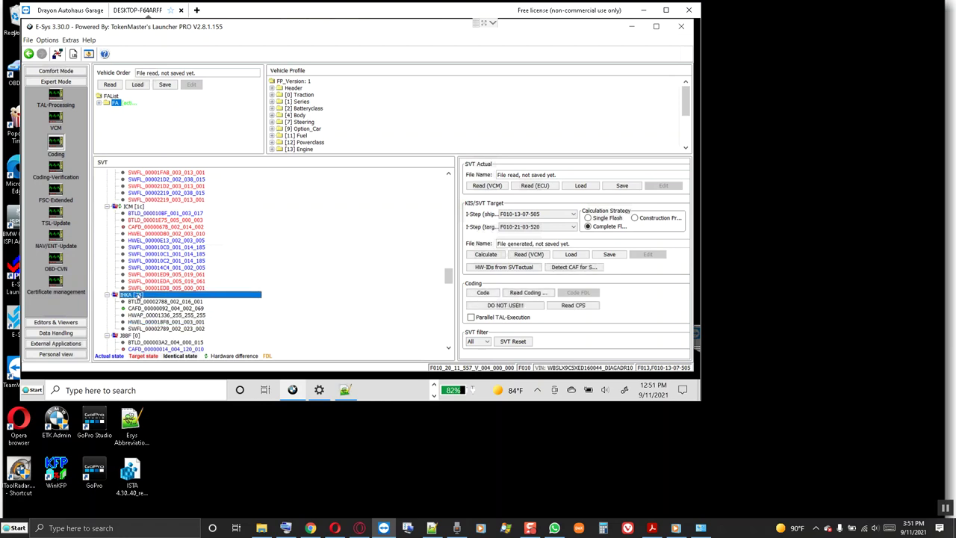
{"action": "left_click", "coordinate": [158, 236]}
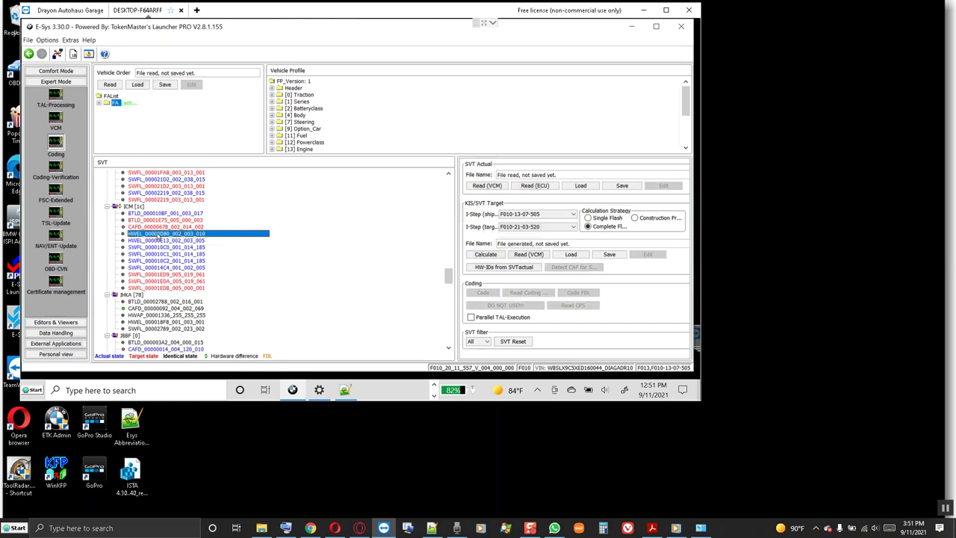
{"action": "left_click", "coordinate": [135, 207]}
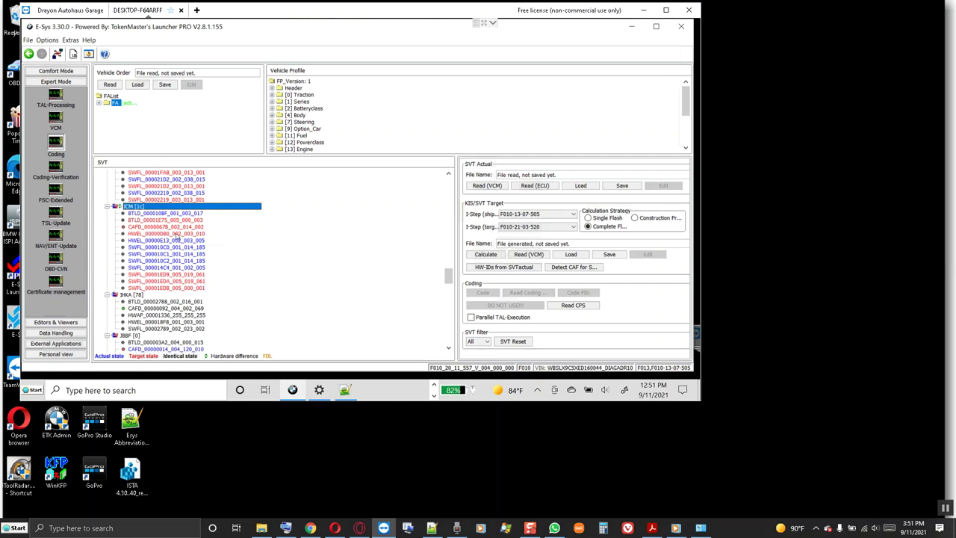
{"action": "left_click", "coordinate": [177, 234]}
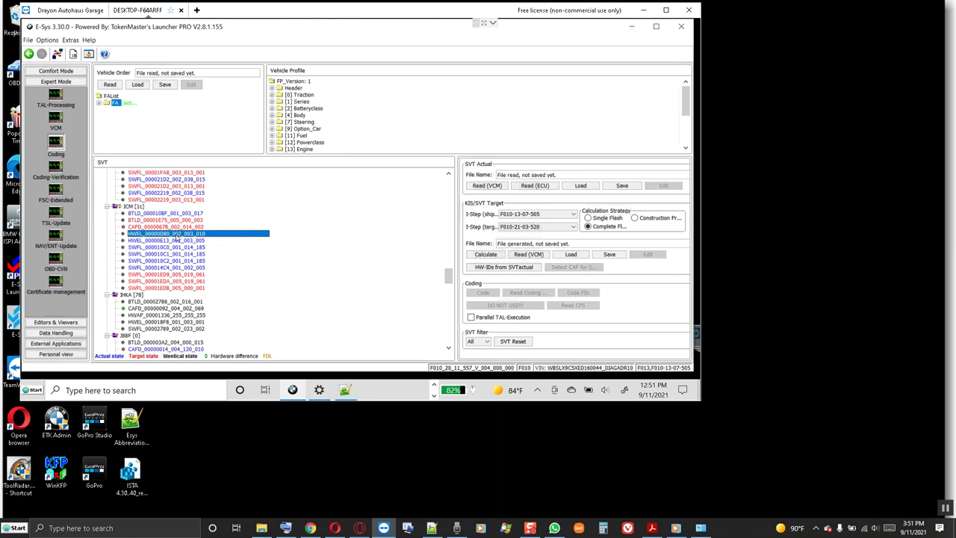
{"action": "left_click", "coordinate": [161, 241]}
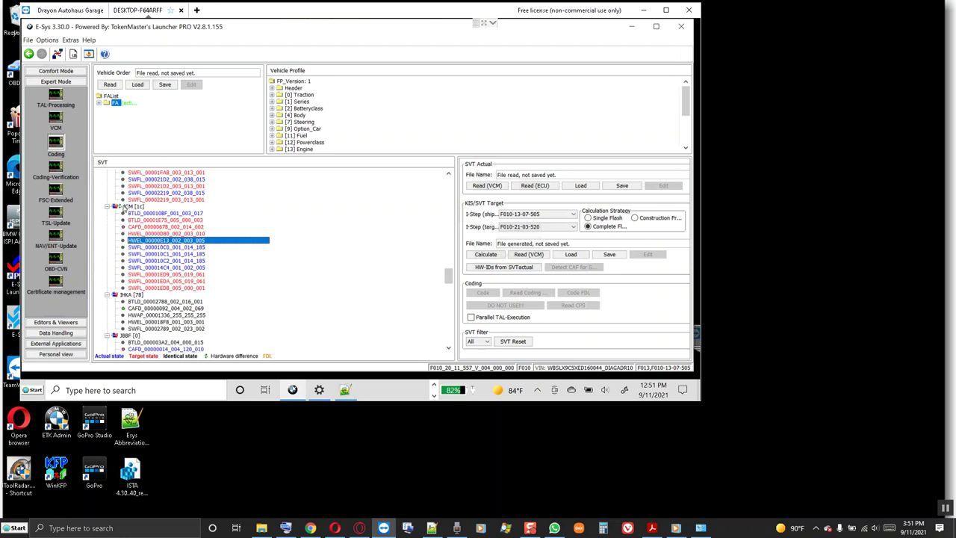
{"action": "left_click", "coordinate": [126, 207]}
{"action": "left_click", "coordinate": [145, 241]}
{"action": "left_click", "coordinate": [173, 234]}
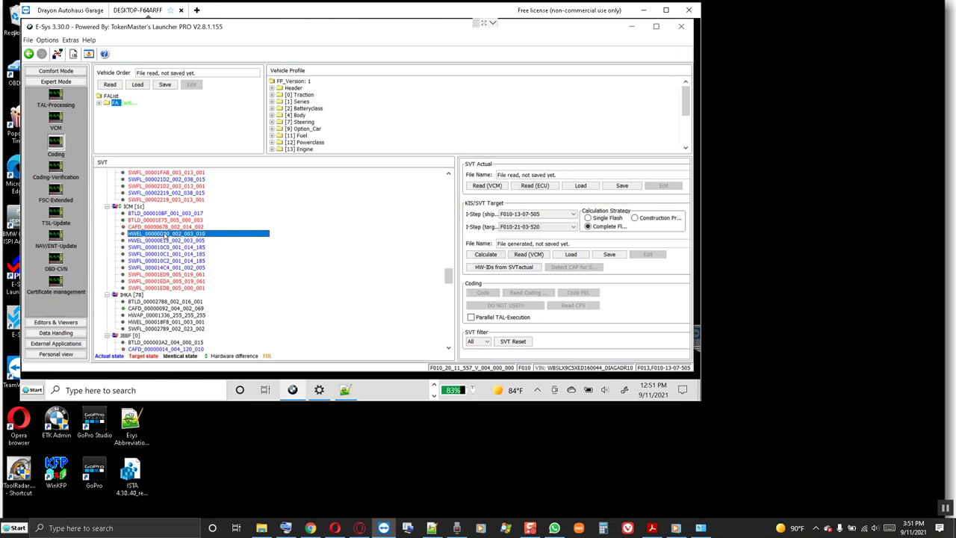
{"action": "left_click", "coordinate": [157, 241]}
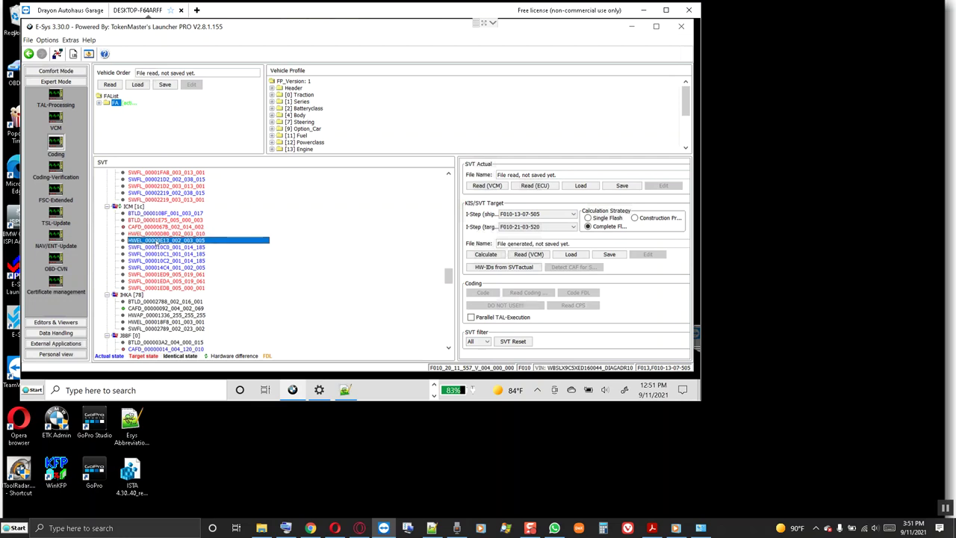
{"action": "left_click", "coordinate": [158, 235]}
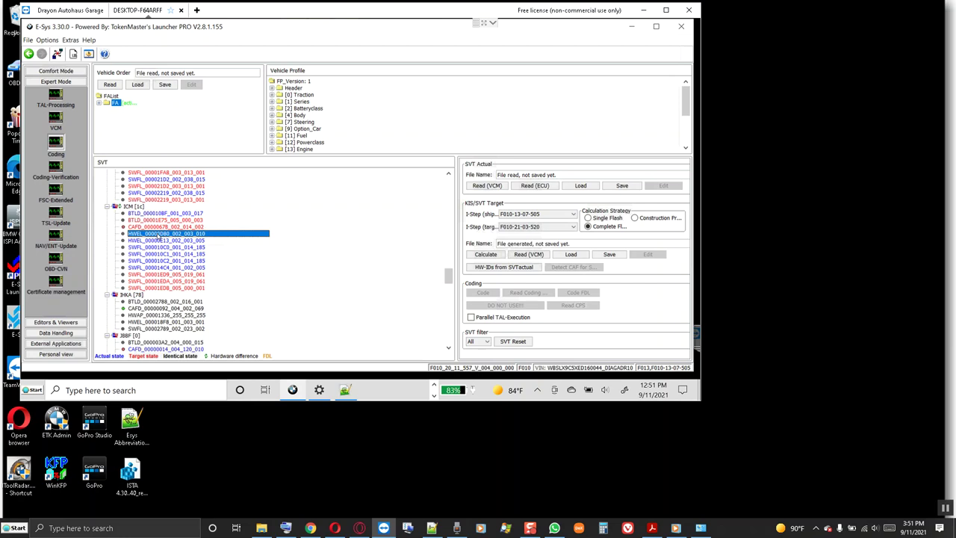
{"action": "left_click", "coordinate": [159, 242]}
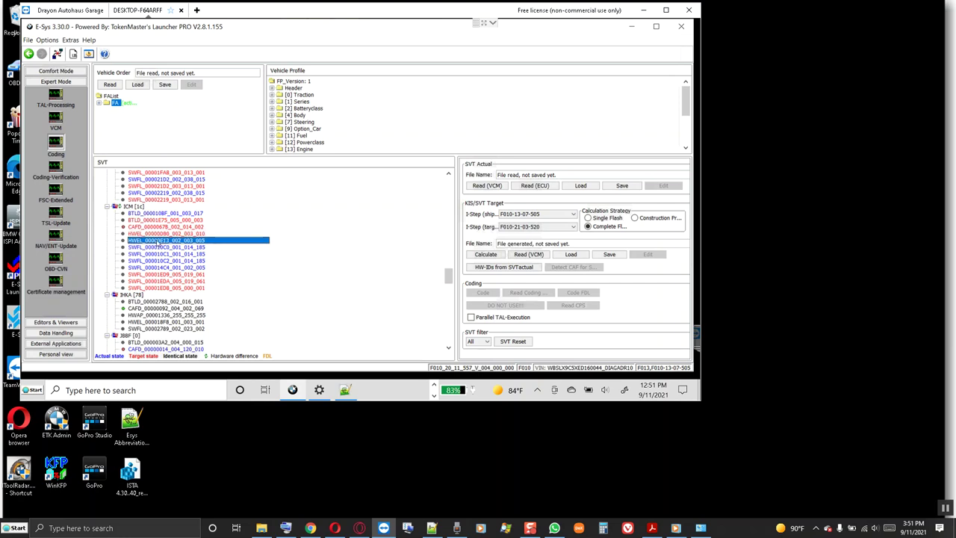
{"action": "left_click", "coordinate": [158, 246]}
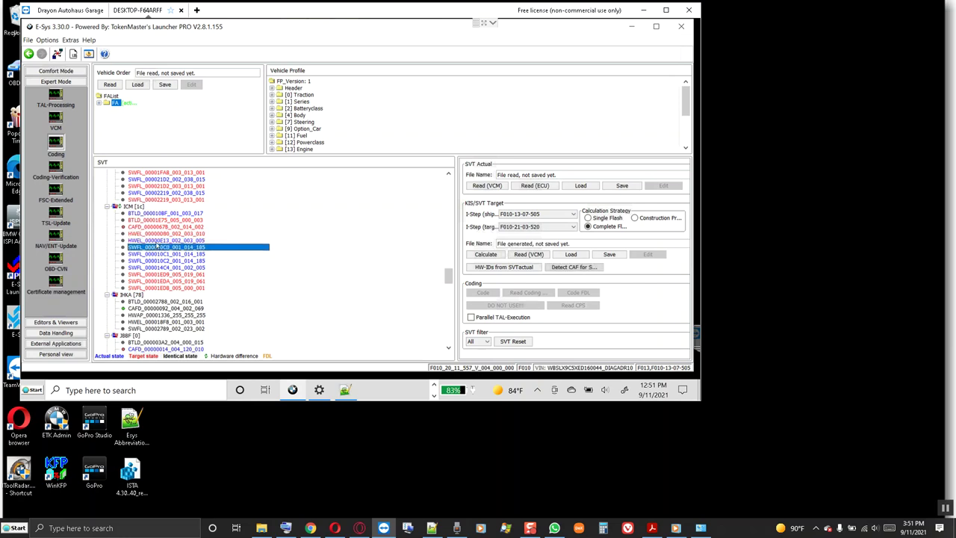
{"action": "left_click", "coordinate": [157, 241]}
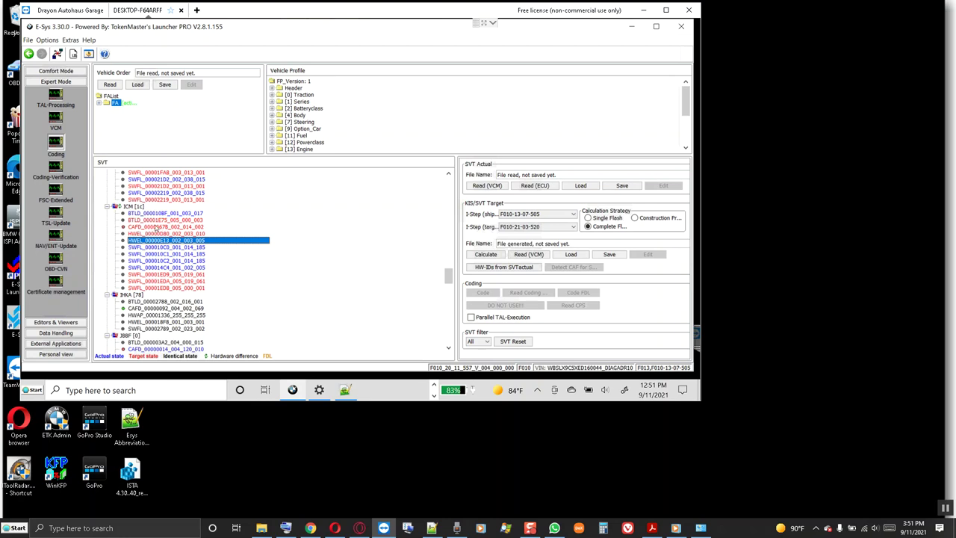
{"action": "left_click", "coordinate": [134, 206]}
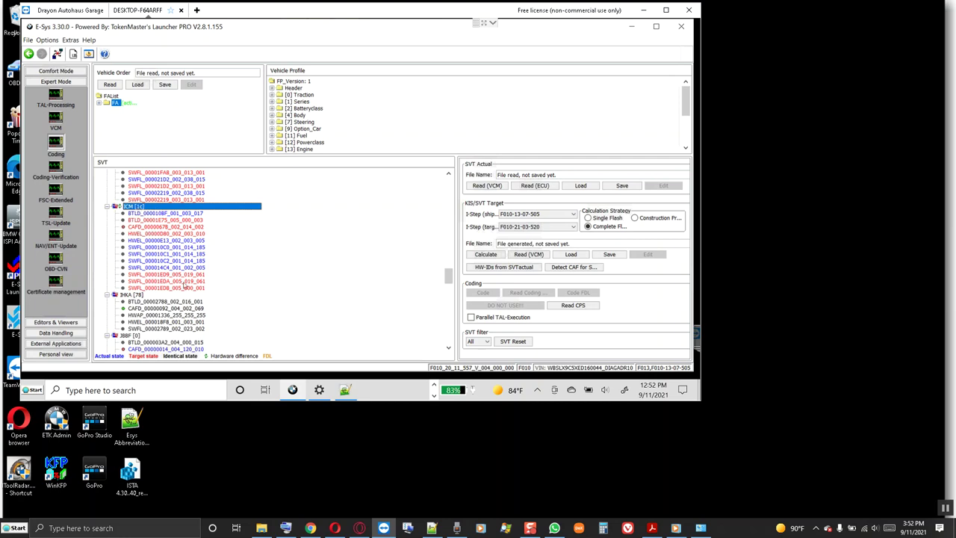
- Inspect HU_NBT [63]'s HWEL_00000DF7_001_007_007 and HWEL_00001296_001_021_021 entries, leaving HU_NBT selected
{"action": "scroll", "coordinate": [147, 284], "scroll_direction": "up", "scroll_amount": 15}
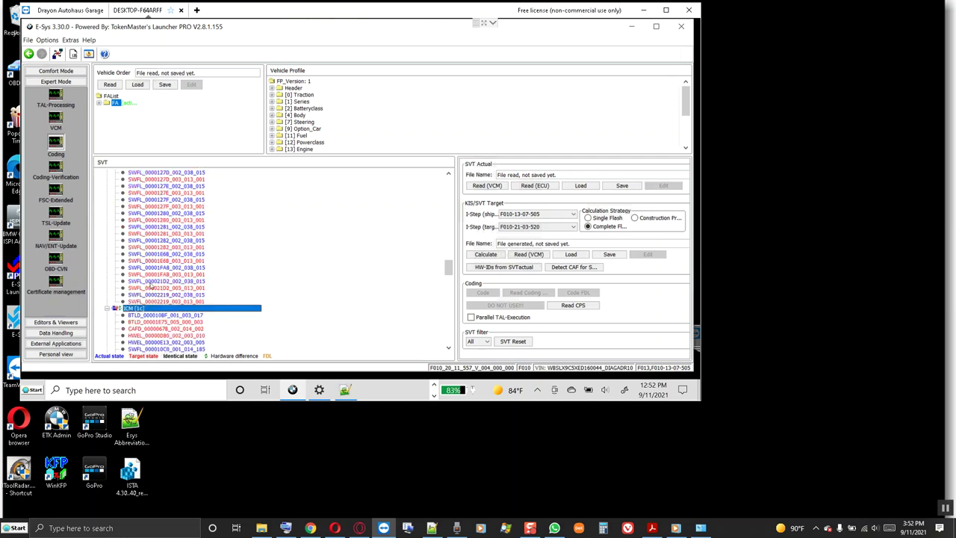
{"action": "scroll", "coordinate": [155, 241], "scroll_direction": "down", "scroll_amount": 1}
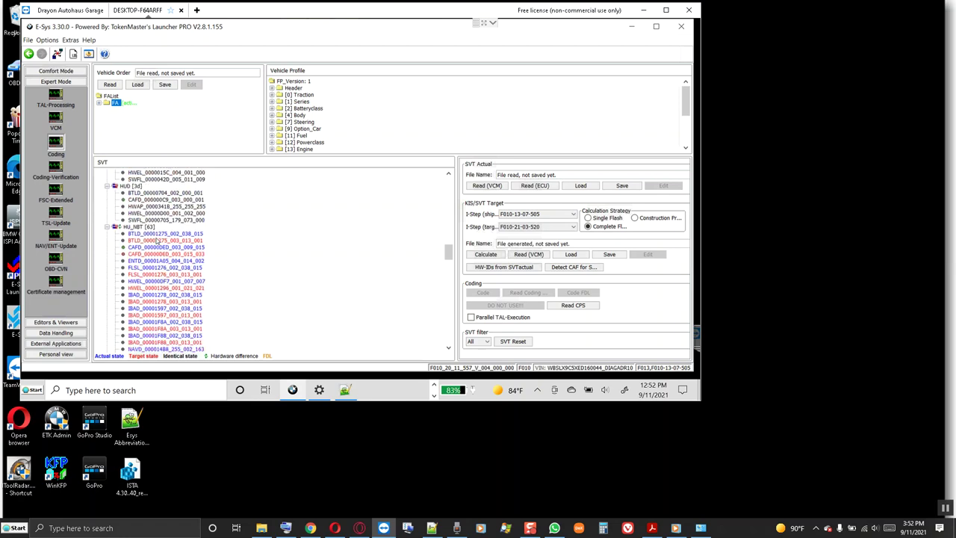
{"action": "left_click", "coordinate": [149, 227]}
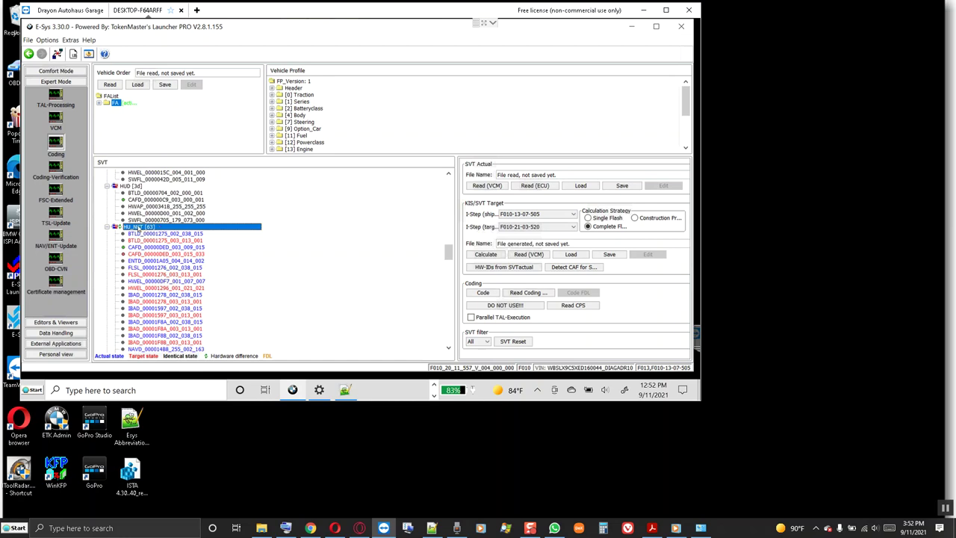
{"action": "scroll", "coordinate": [139, 228], "scroll_direction": "down", "scroll_amount": 1}
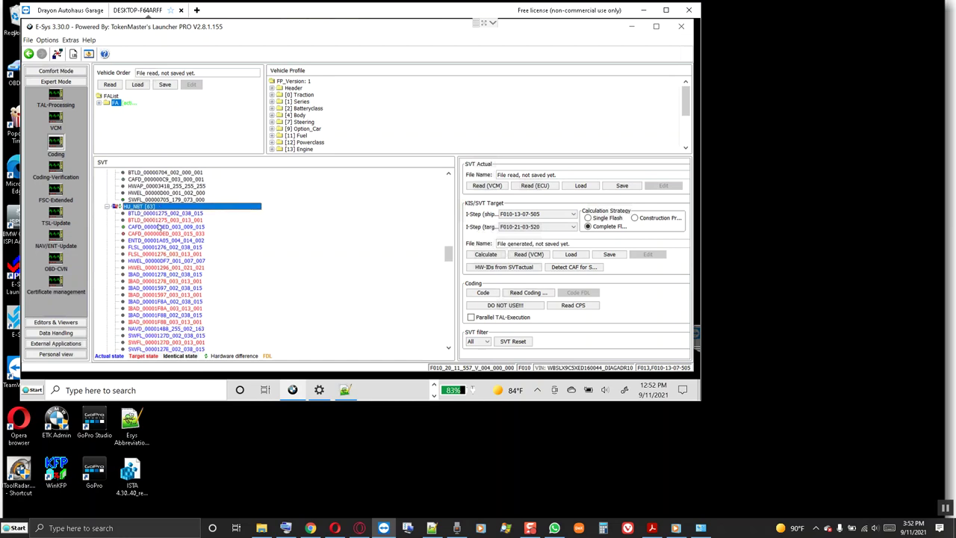
{"action": "left_click", "coordinate": [170, 260]}
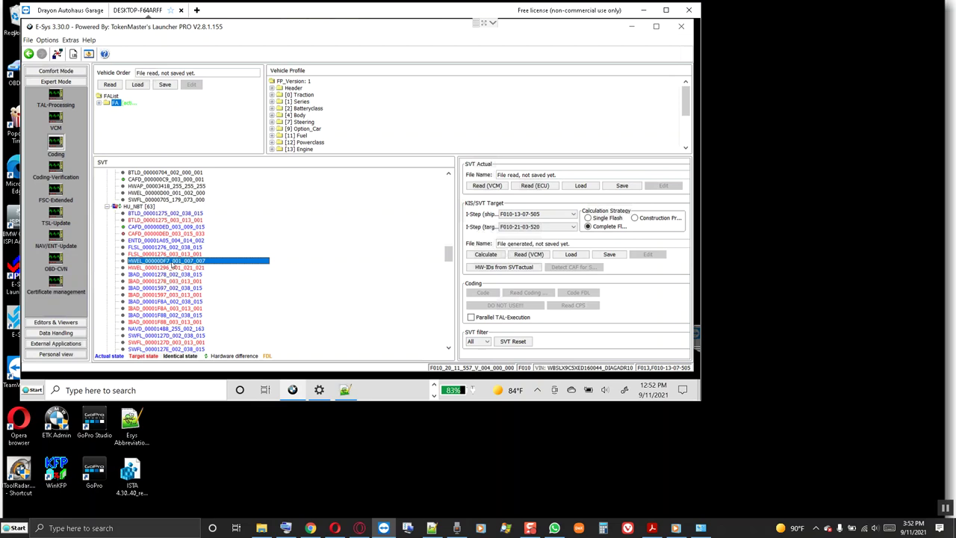
{"action": "left_click", "coordinate": [147, 267]}
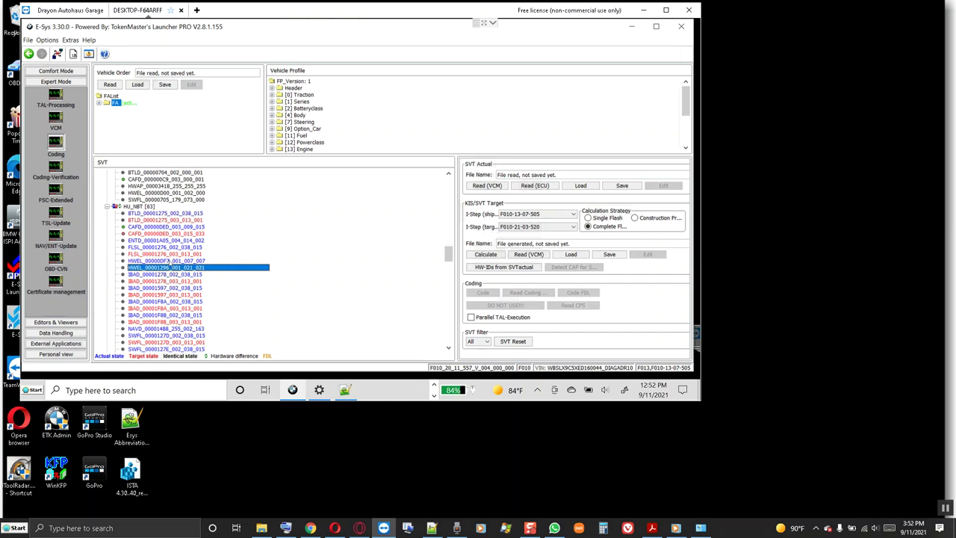
{"action": "left_click", "coordinate": [169, 262]}
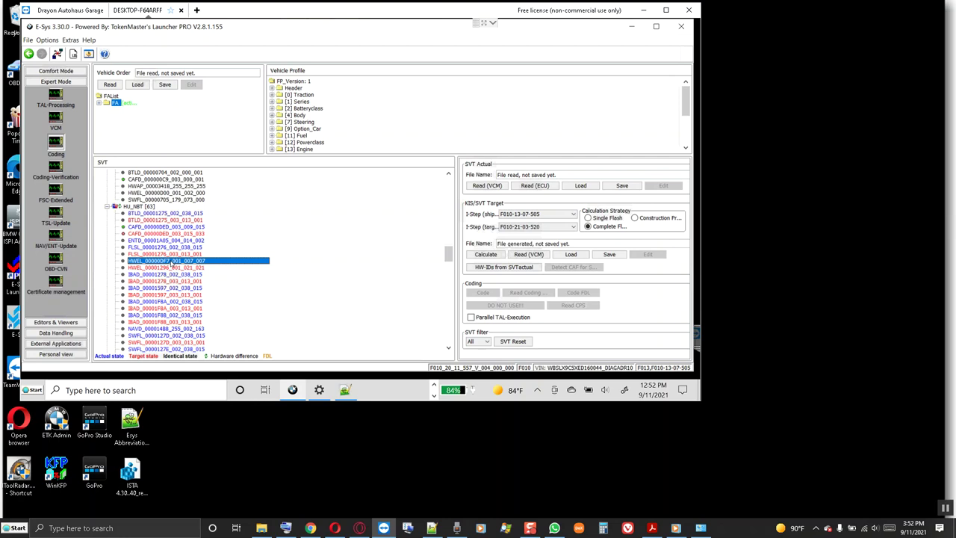
{"action": "scroll", "coordinate": [172, 265], "scroll_direction": "down", "scroll_amount": 1}
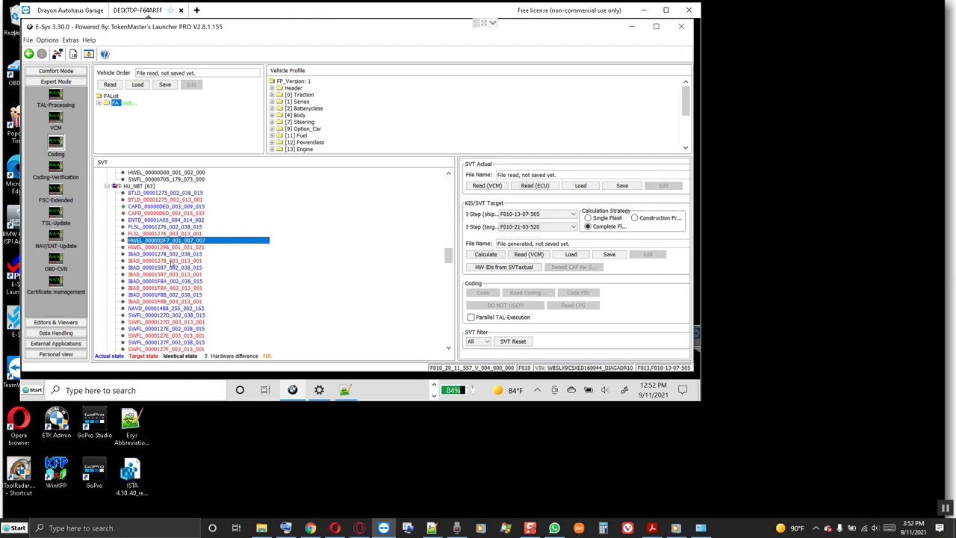
{"action": "scroll", "coordinate": [171, 263], "scroll_direction": "down", "scroll_amount": 1}
{"action": "scroll", "coordinate": [146, 200], "scroll_direction": "up", "scroll_amount": 1}
{"action": "left_click", "coordinate": [146, 186]}
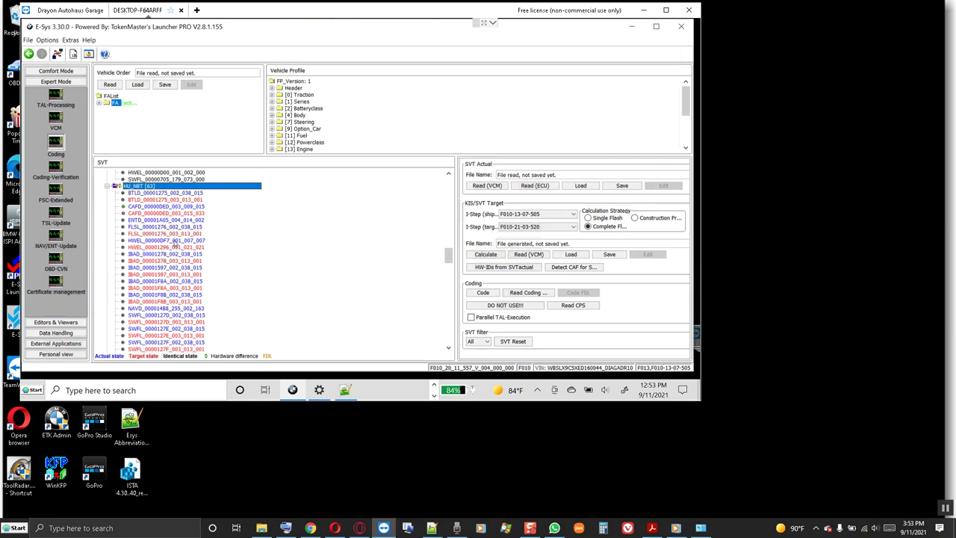
{"action": "scroll", "coordinate": [176, 244], "scroll_direction": "down", "scroll_amount": 7}
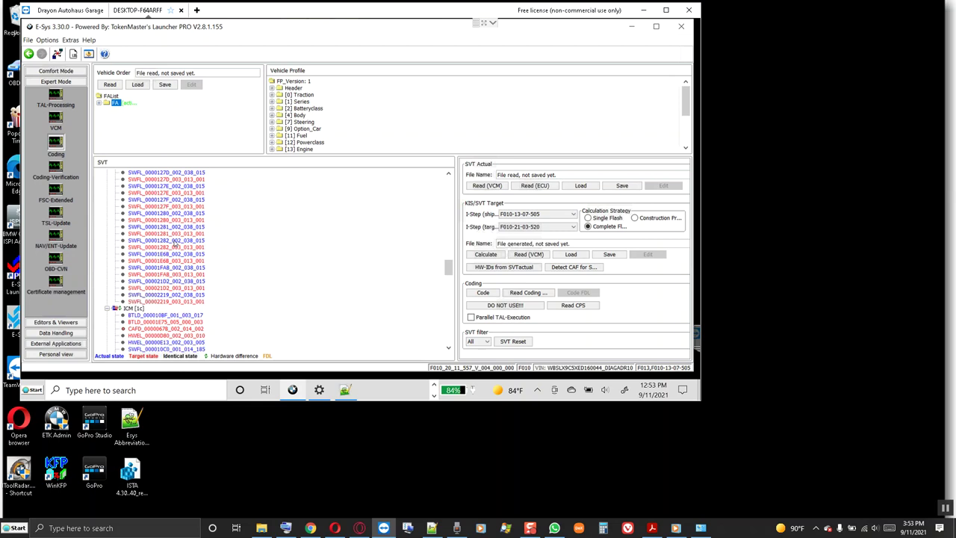
{"action": "scroll", "coordinate": [176, 245], "scroll_direction": "down", "scroll_amount": 4}
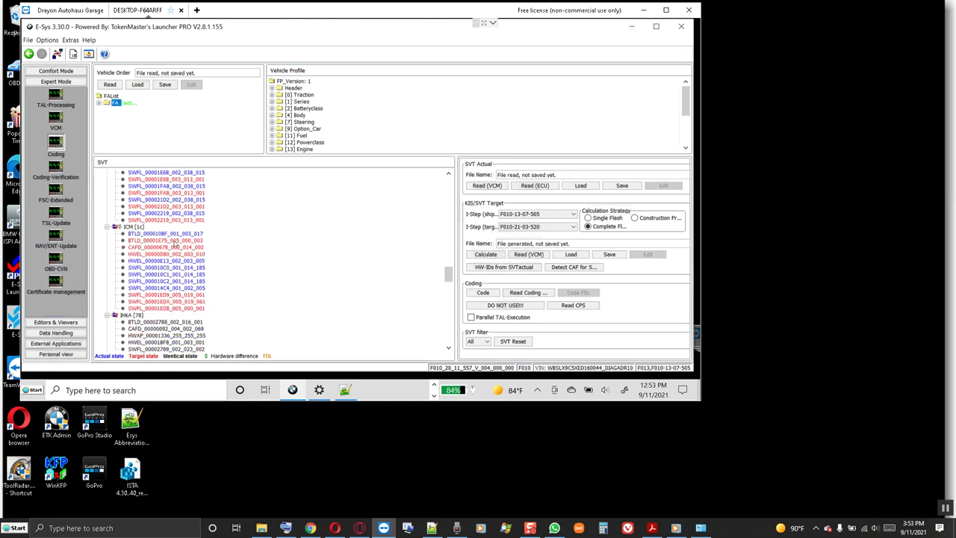
{"action": "scroll", "coordinate": [174, 244], "scroll_direction": "down", "scroll_amount": 5}
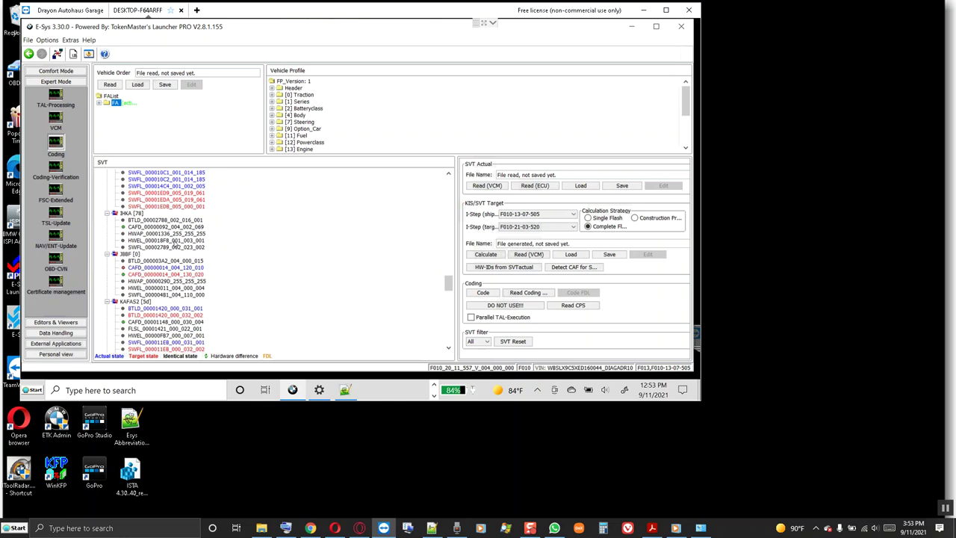
{"action": "scroll", "coordinate": [174, 244], "scroll_direction": "down", "scroll_amount": 10}
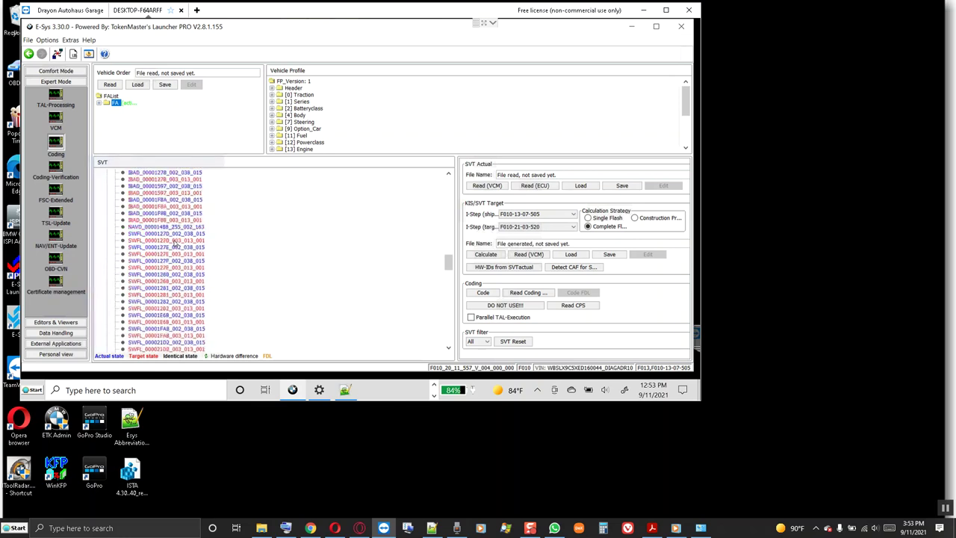
{"action": "scroll", "coordinate": [174, 244], "scroll_direction": "up", "scroll_amount": 3}
{"action": "scroll", "coordinate": [174, 245], "scroll_direction": "down", "scroll_amount": 1}
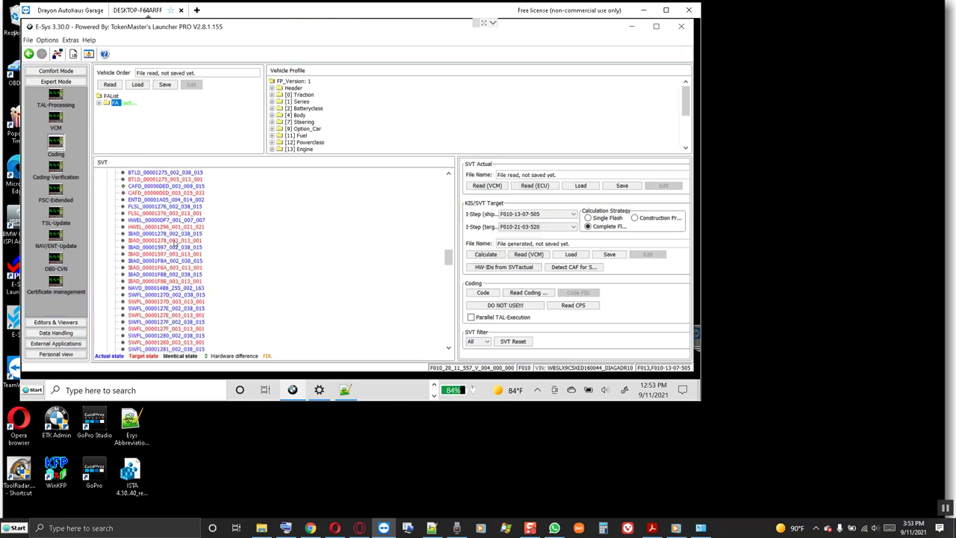
{"action": "scroll", "coordinate": [174, 244], "scroll_direction": "up", "scroll_amount": 1}
{"action": "scroll", "coordinate": [175, 245], "scroll_direction": "down", "scroll_amount": 15}
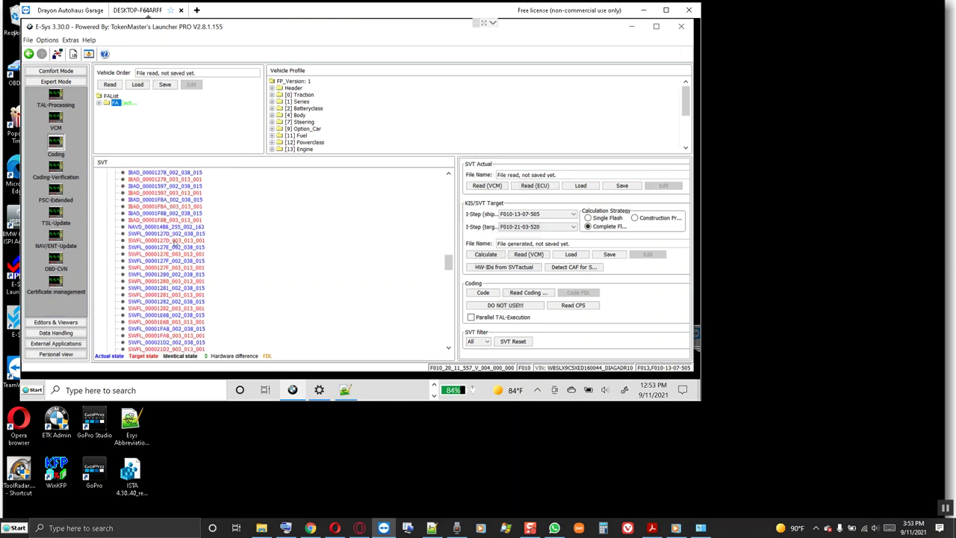
{"action": "scroll", "coordinate": [175, 245], "scroll_direction": "down", "scroll_amount": 2}
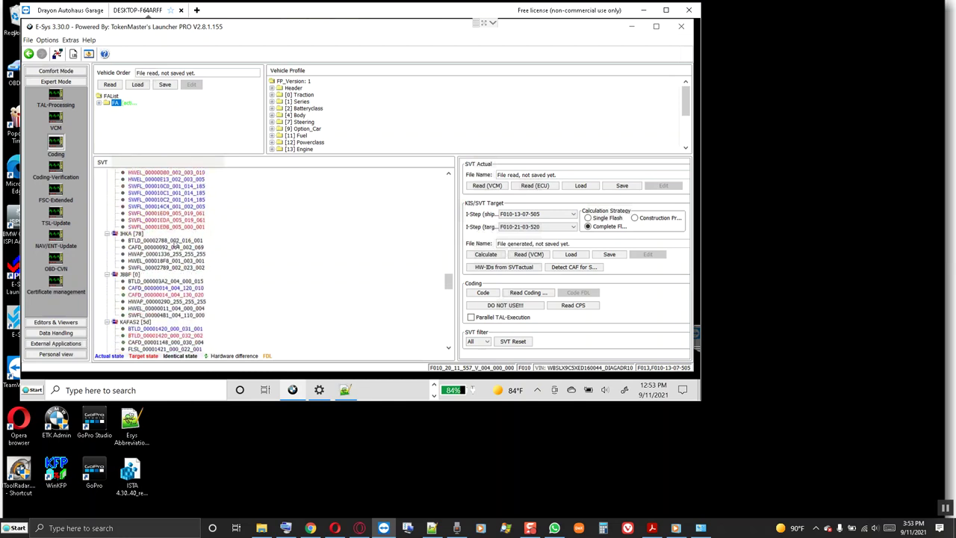
{"action": "scroll", "coordinate": [175, 245], "scroll_direction": "down", "scroll_amount": 2}
{"action": "scroll", "coordinate": [174, 245], "scroll_direction": "down", "scroll_amount": 1}
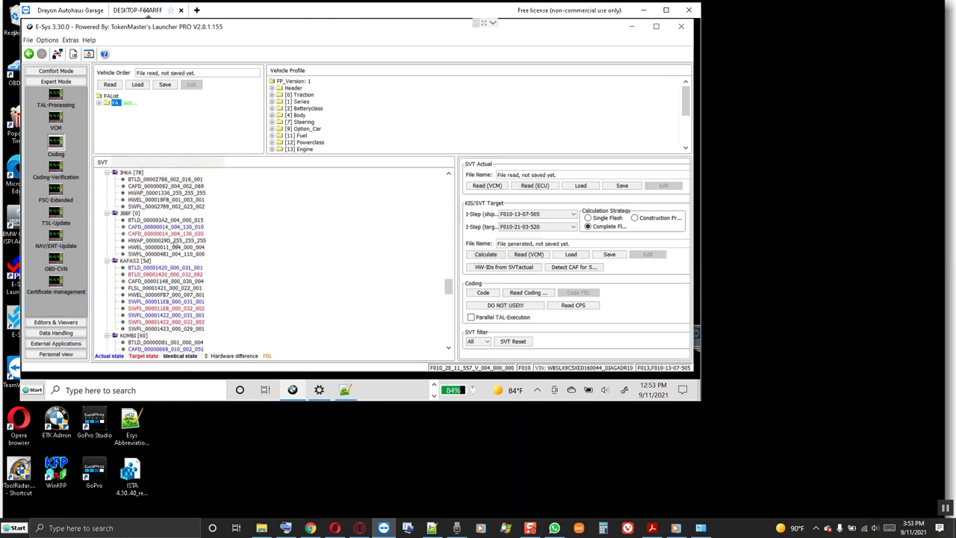
{"action": "scroll", "coordinate": [170, 241], "scroll_direction": "down", "scroll_amount": 2}
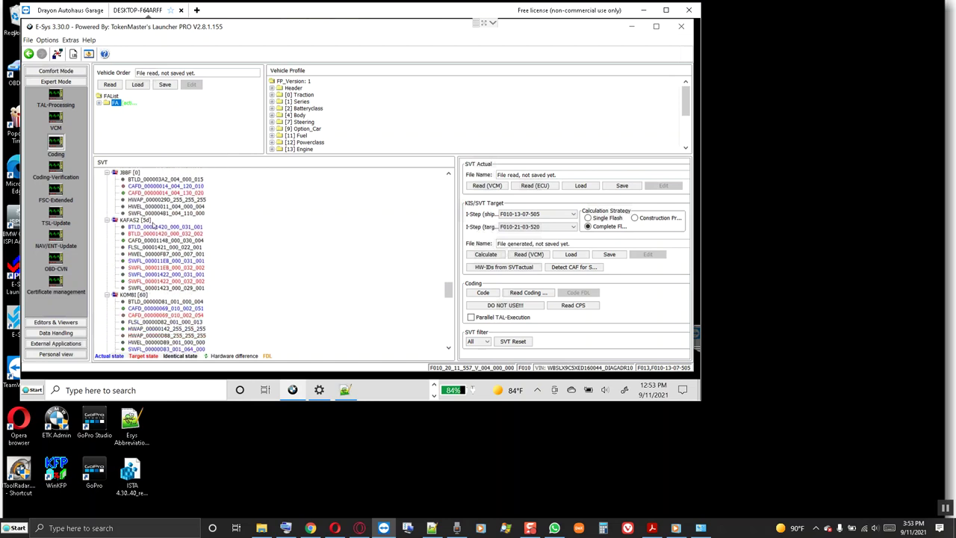
{"action": "scroll", "coordinate": [153, 223], "scroll_direction": "down", "scroll_amount": 2}
{"action": "scroll", "coordinate": [157, 226], "scroll_direction": "down", "scroll_amount": 2}
{"action": "scroll", "coordinate": [164, 231], "scroll_direction": "down", "scroll_amount": 4}
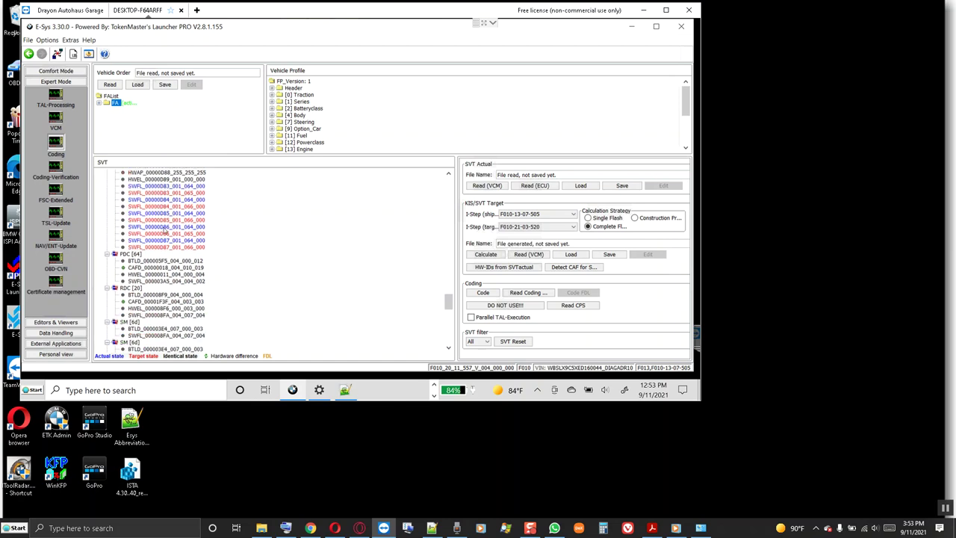
{"action": "scroll", "coordinate": [164, 231], "scroll_direction": "down", "scroll_amount": 3}
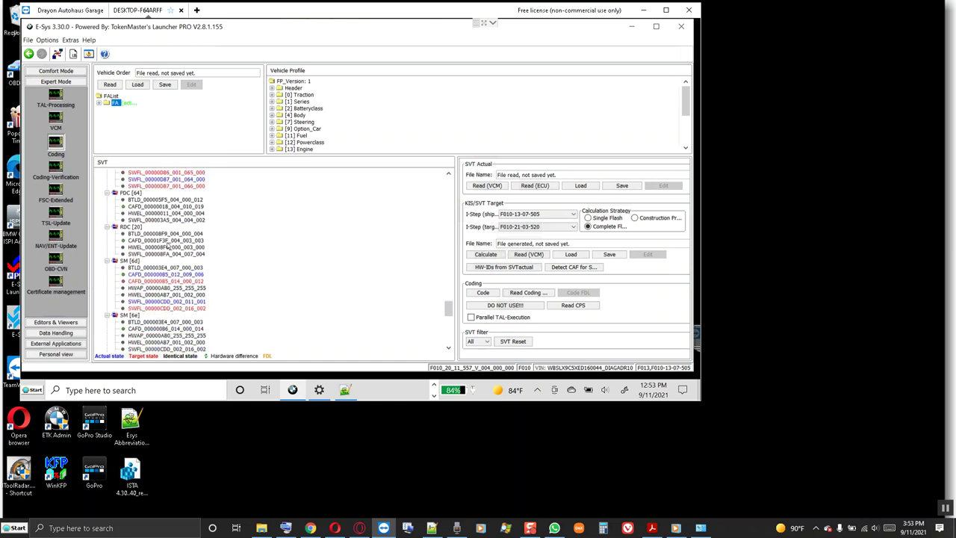
{"action": "scroll", "coordinate": [168, 245], "scroll_direction": "down", "scroll_amount": 1}
{"action": "scroll", "coordinate": [168, 247], "scroll_direction": "down", "scroll_amount": 3}
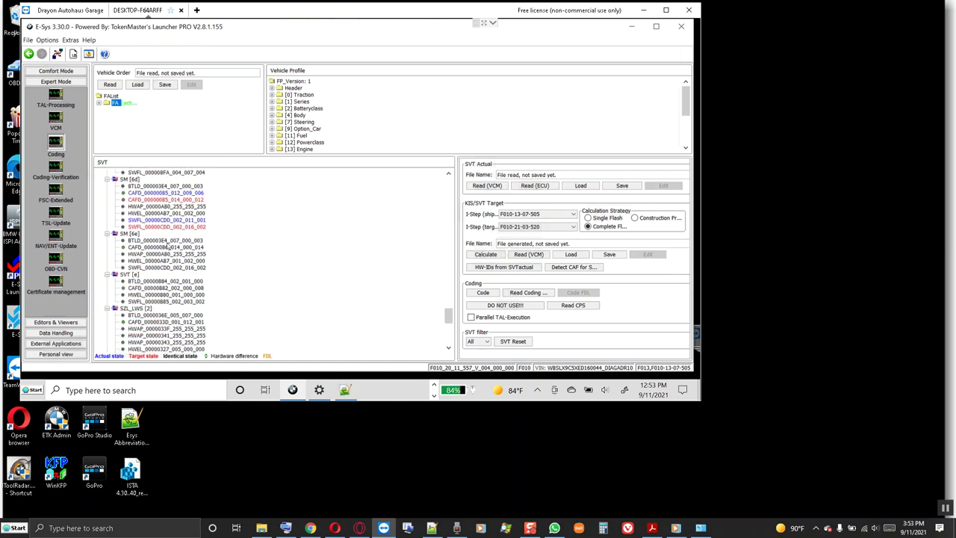
{"action": "scroll", "coordinate": [168, 247], "scroll_direction": "up", "scroll_amount": 1}
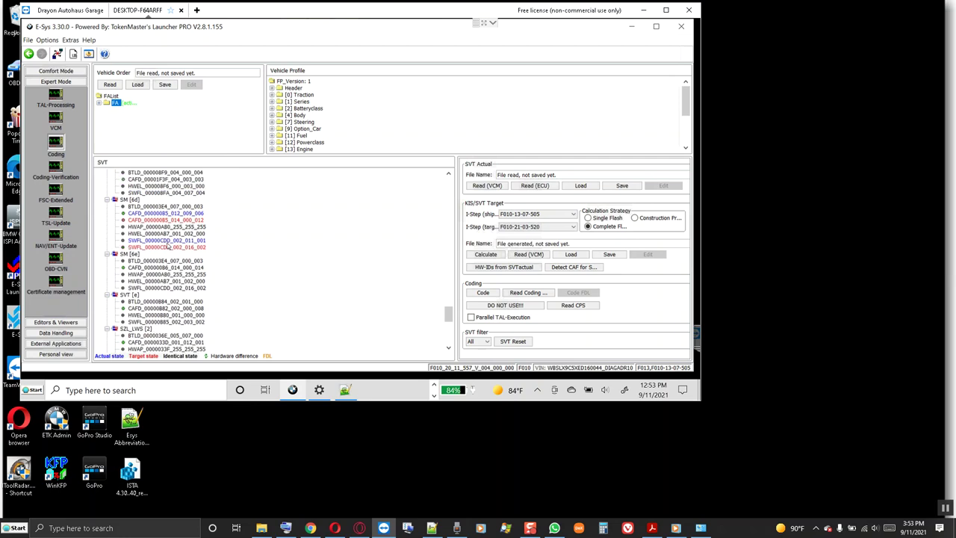
{"action": "scroll", "coordinate": [168, 245], "scroll_direction": "down", "scroll_amount": 5}
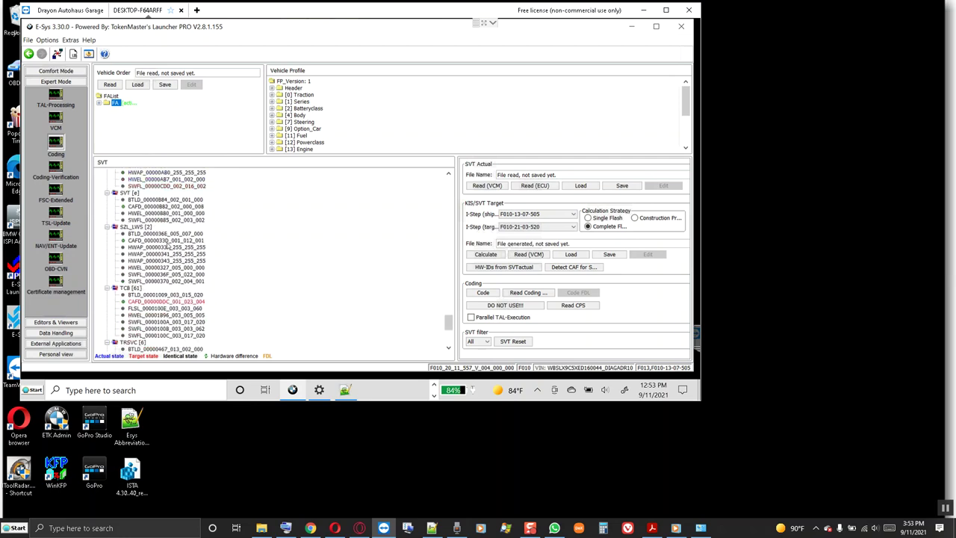
{"action": "scroll", "coordinate": [168, 247], "scroll_direction": "down", "scroll_amount": 2}
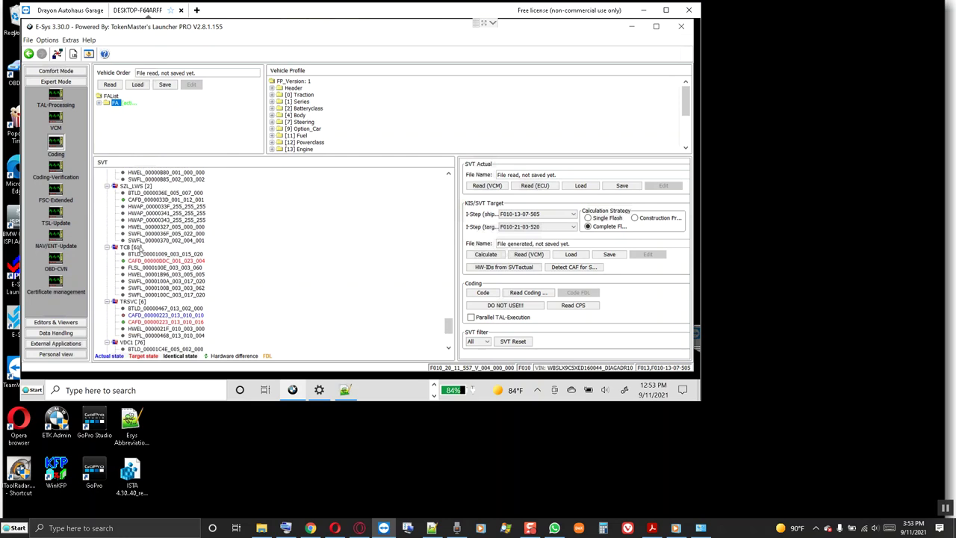
- Run Detect CAF for SWE on TCB [61], assign CAFD_00000DDC_001_023_004, and reselect TCB
{"action": "left_click", "coordinate": [139, 249]}
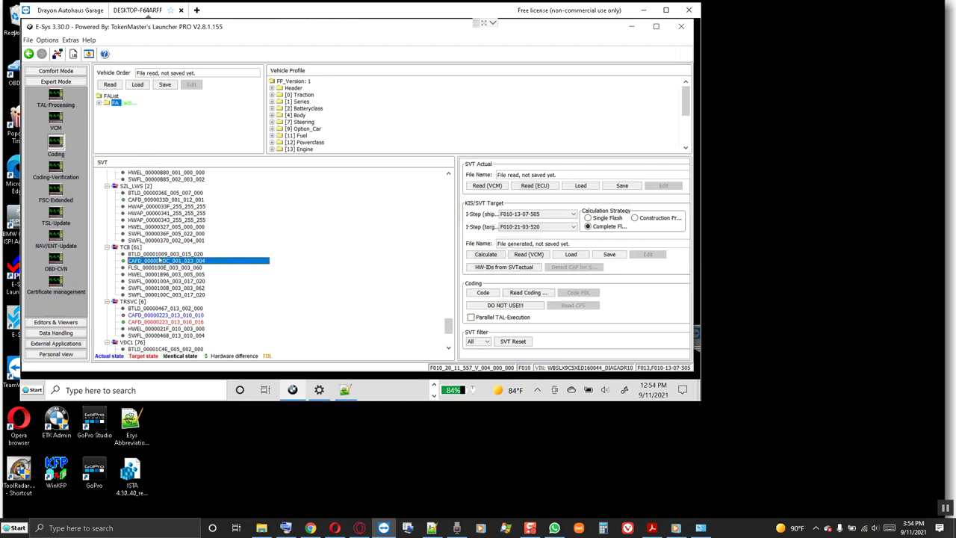
{"action": "left_click", "coordinate": [556, 267]}
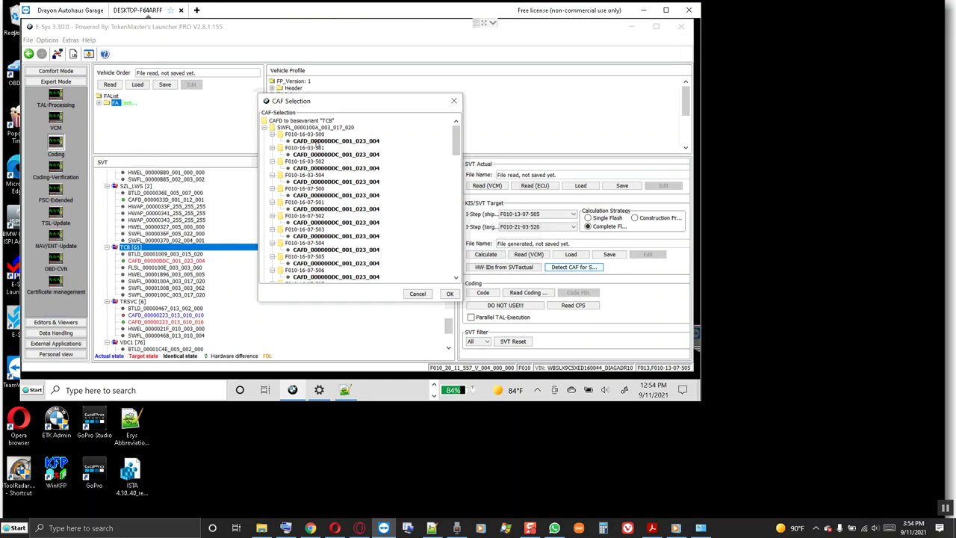
{"action": "left_click", "coordinate": [317, 142]}
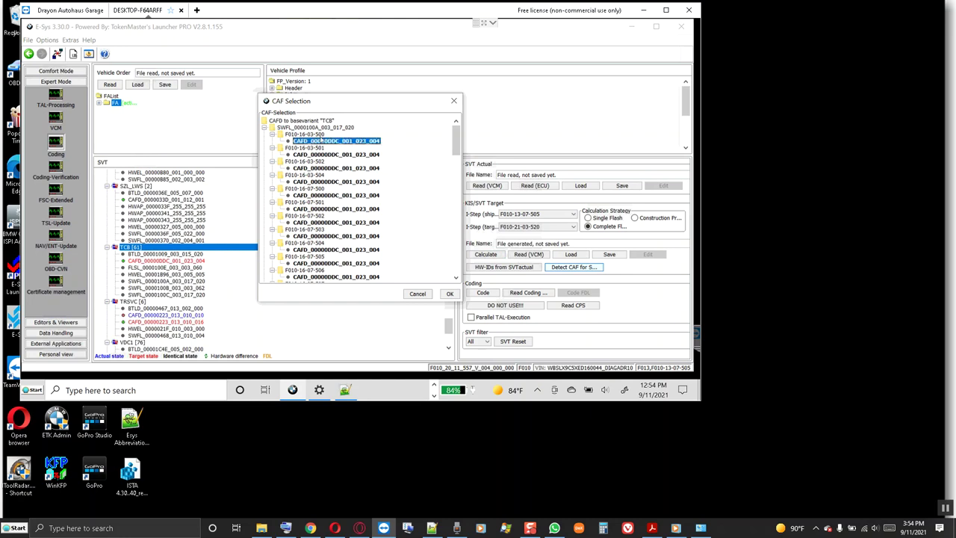
{"action": "left_click", "coordinate": [449, 293]}
{"action": "left_click_drag", "start_coordinate": [448, 192], "coordinate": [448, 325]}
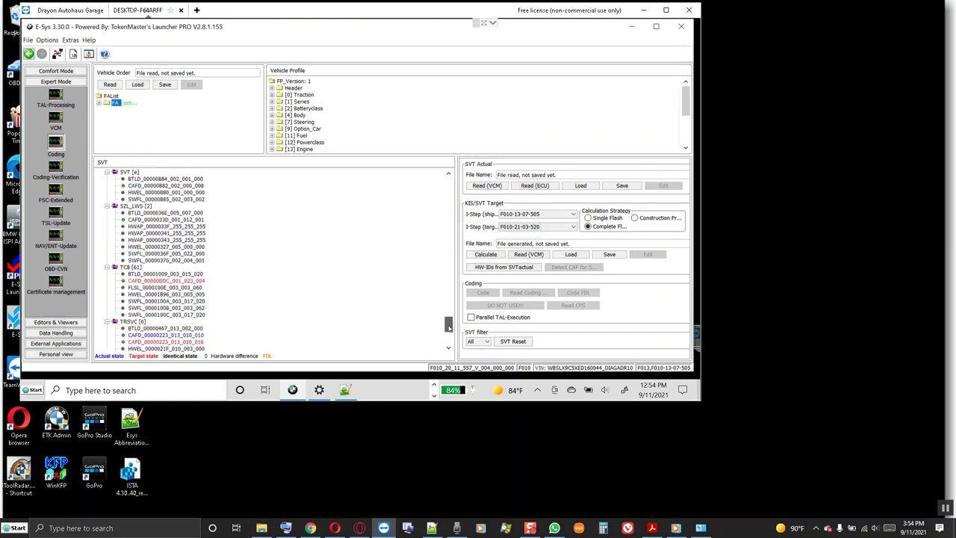
{"action": "left_click", "coordinate": [132, 267]}
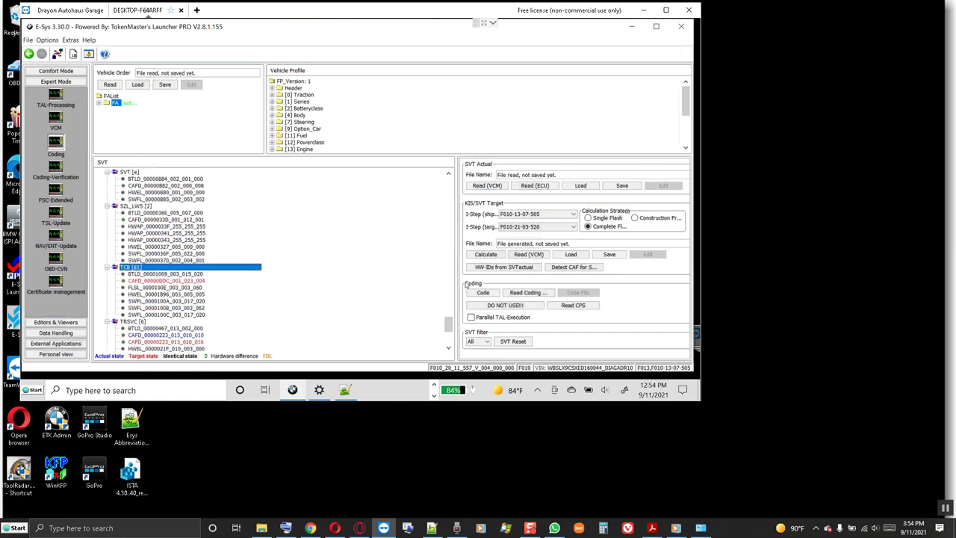
- Code the TCB module, copy the full processing log, and bring Notepad++ forward
{"action": "left_click", "coordinate": [483, 292]}
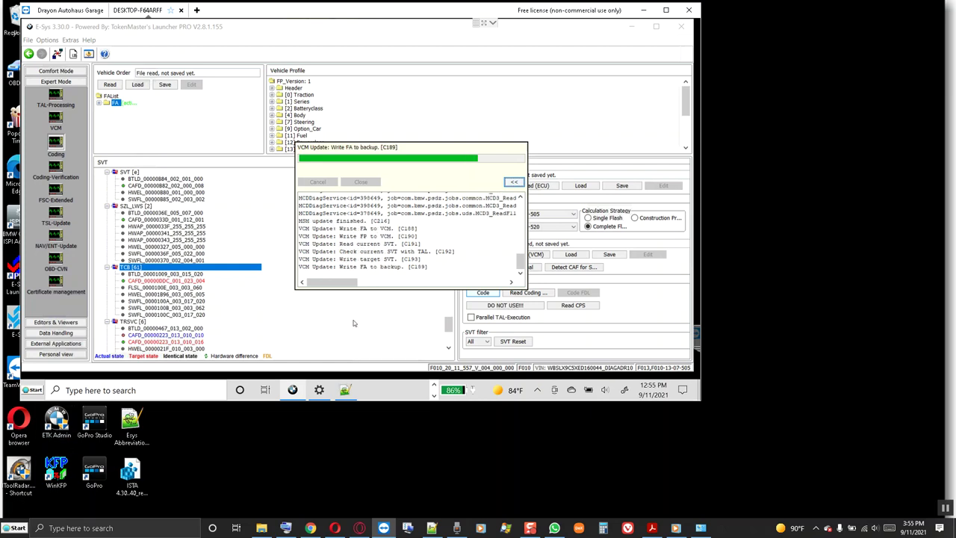
{"action": "left_click", "coordinate": [409, 237]}
{"action": "key", "text": "ctrl+a"}
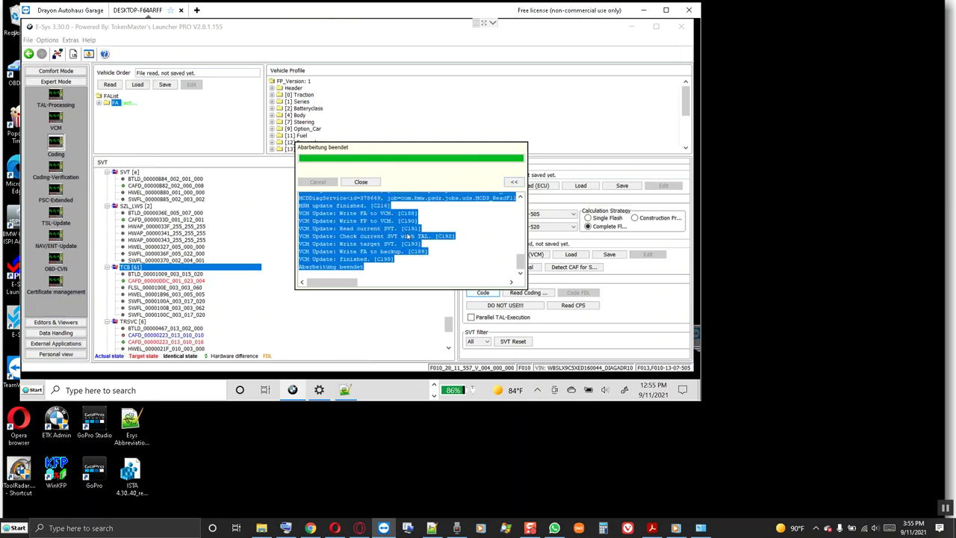
{"action": "left_click", "coordinate": [344, 391]}
{"action": "scroll", "coordinate": [295, 207], "scroll_direction": "down", "scroll_amount": 8}
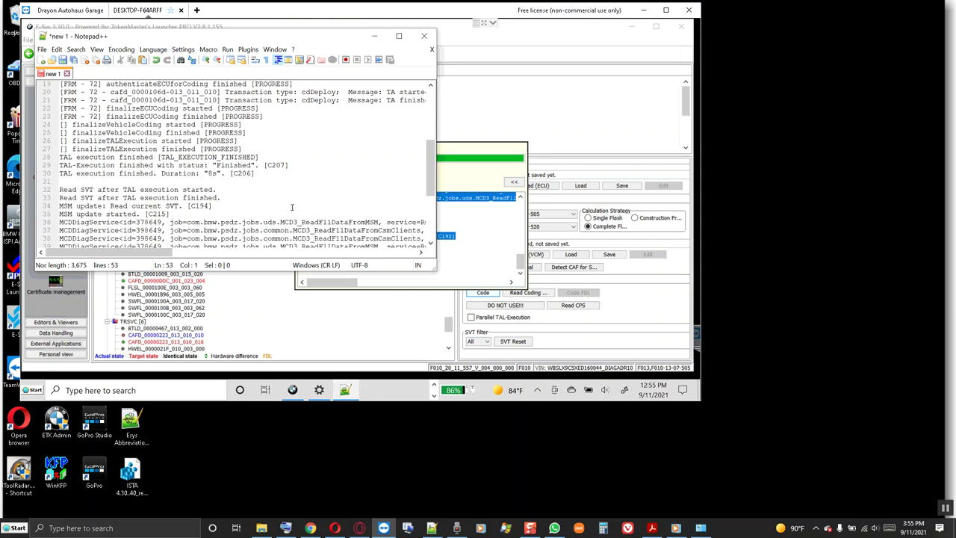
- Add the note 'used TCB module encoded CAFD written' and paste the TCB coding log below it
{"action": "key", "text": "Return"}
{"action": "key", "text": "Return"}
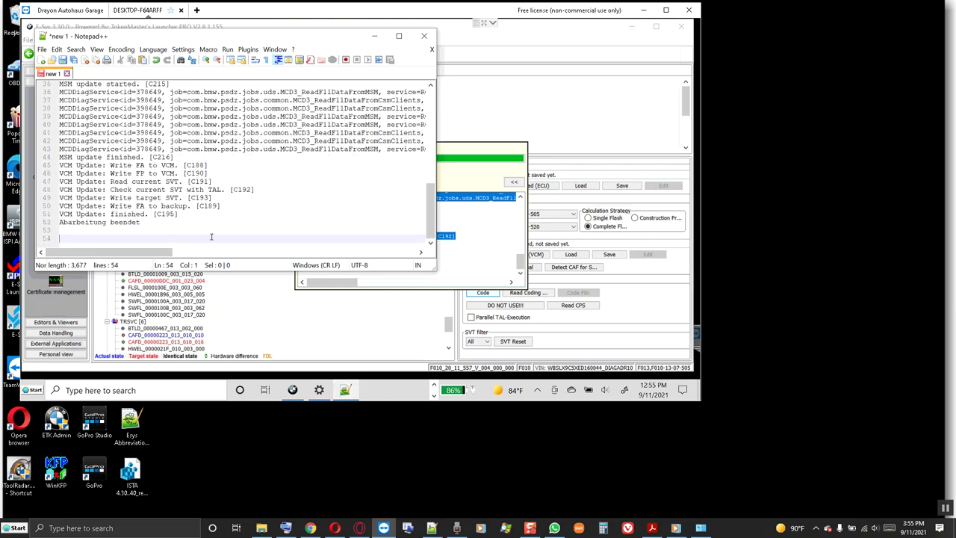
{"action": "key", "text": "BackSpace"}
{"action": "type", "text": "tcb"}
{"action": "key", "text": "BackSpace"}
{"action": "key", "text": "BackSpace"}
{"action": "key", "text": "BackSpace"}
{"action": "type", "text": "used TCB module encoded"}
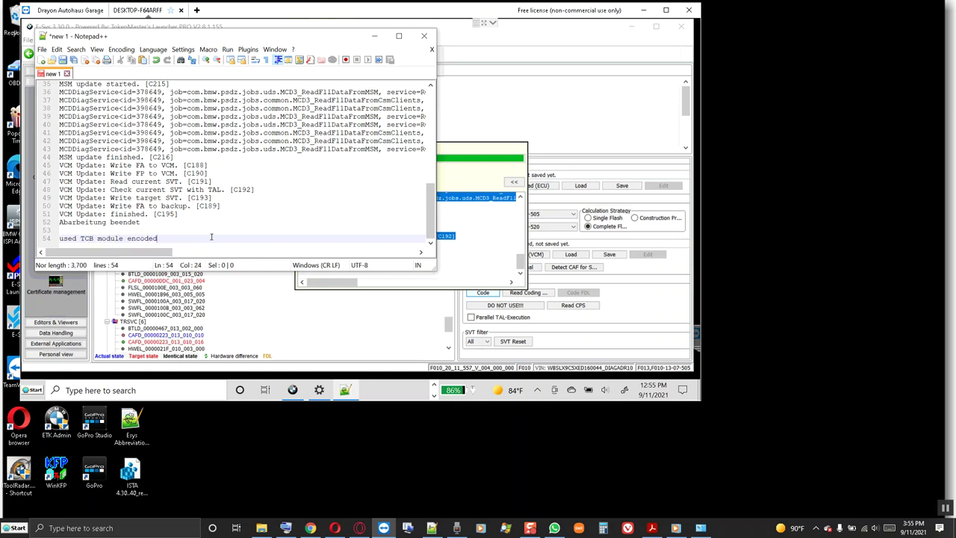
{"action": "type", "text": " CAFD written"}
{"action": "key", "text": "Return"}
{"action": "key", "text": "Return"}
{"action": "key", "text": "ctrl+v"}
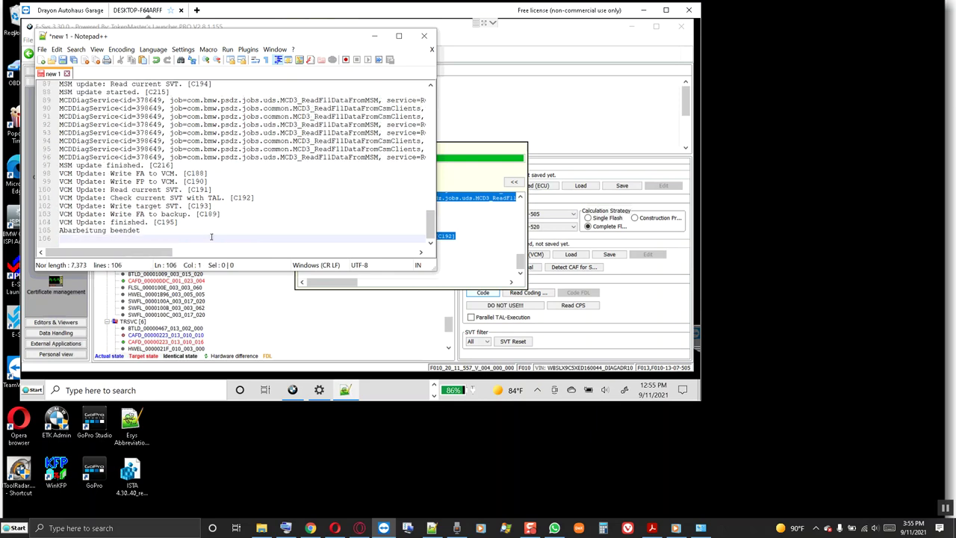
- Save the log as 'BMW F10 transaction list log' in Documents and minimize Notepad++
{"action": "key", "text": "ctrl+s"}
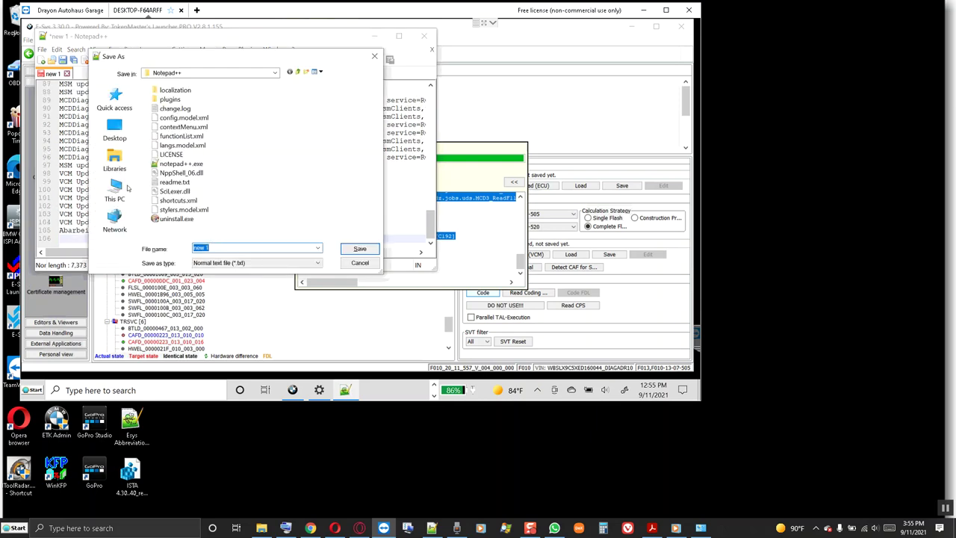
{"action": "left_click", "coordinate": [115, 158]}
{"action": "left_click", "coordinate": [196, 139]}
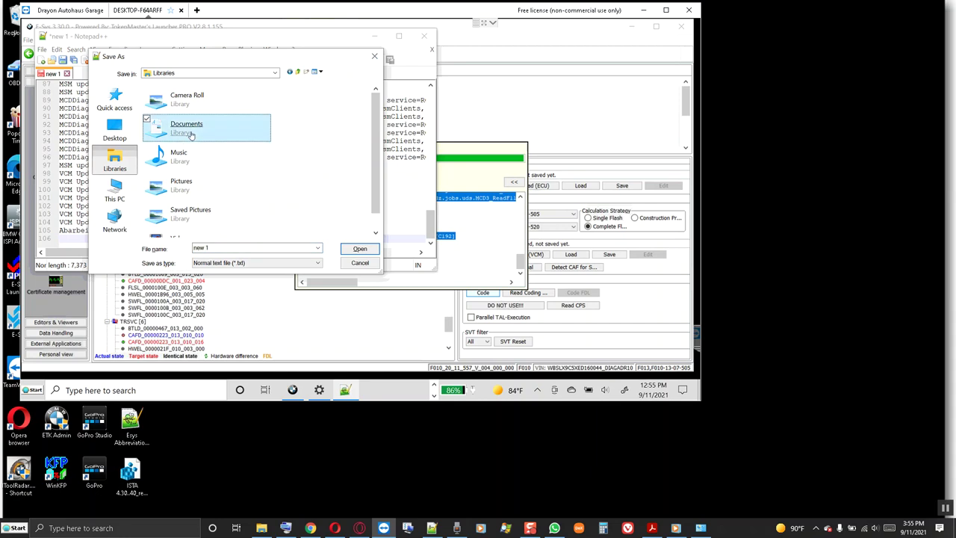
{"action": "double_click", "coordinate": [197, 142]}
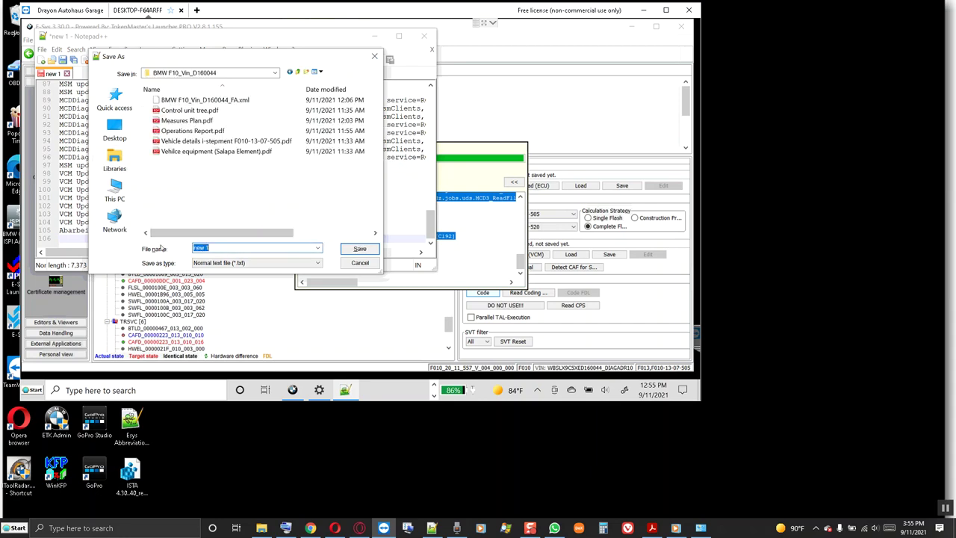
{"action": "type", "text": "Ta"}
{"action": "key", "text": "BackSpace"}
{"action": "type", "text": "BMW F10 transaction list log"}
{"action": "left_click", "coordinate": [348, 250]}
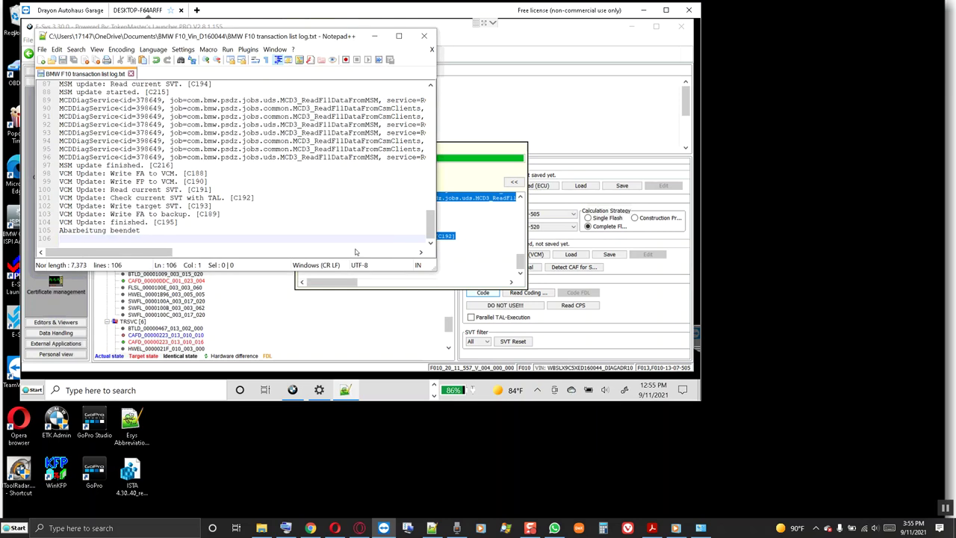
{"action": "left_click", "coordinate": [374, 36]}
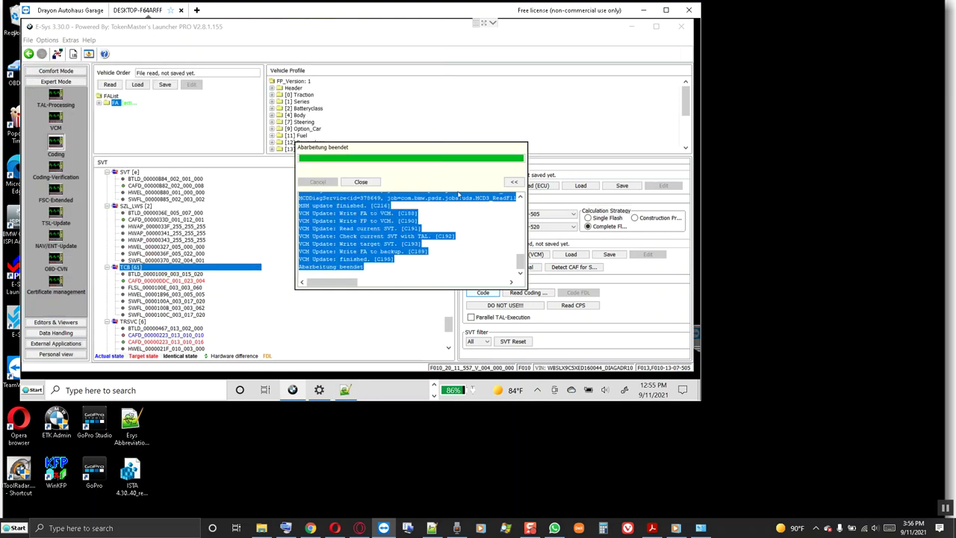
- Close the finished coding progress window and the zero-errors coding report
{"action": "left_click", "coordinate": [361, 182]}
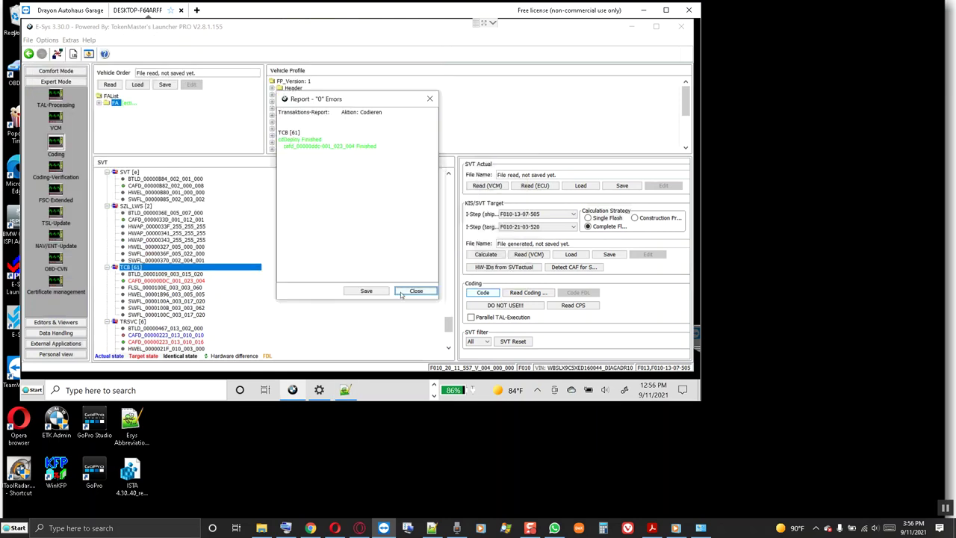
{"action": "left_click", "coordinate": [410, 291]}
{"action": "left_click", "coordinate": [535, 186]}
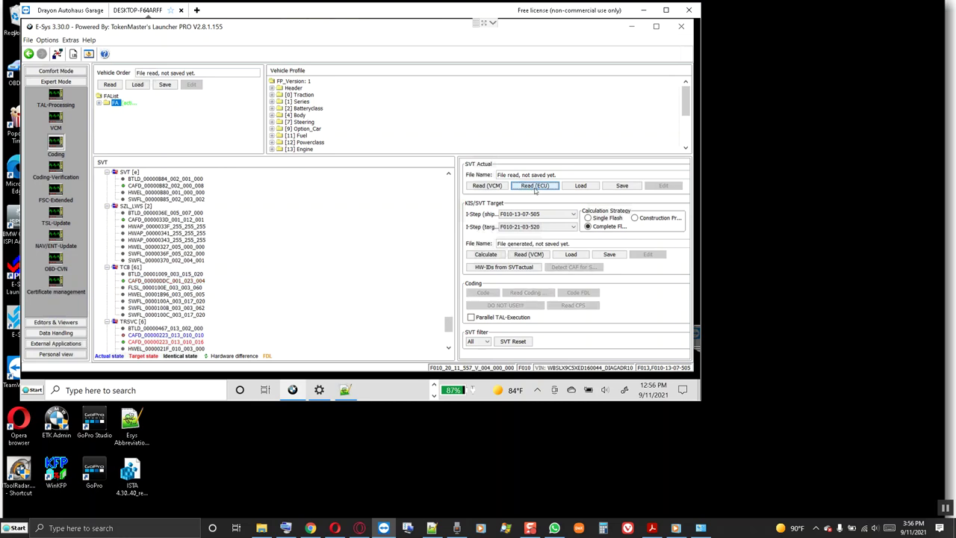
- Select the TCB [61], TRSVC [6] and VDC1 [76] control units in the SVT tree
{"action": "left_click", "coordinate": [143, 267]}
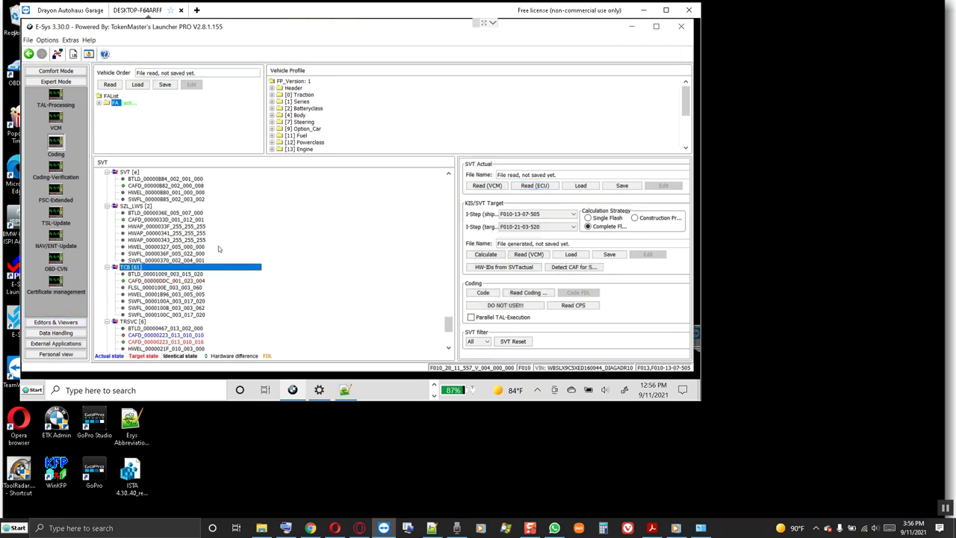
{"action": "scroll", "coordinate": [219, 249], "scroll_direction": "down", "scroll_amount": 1}
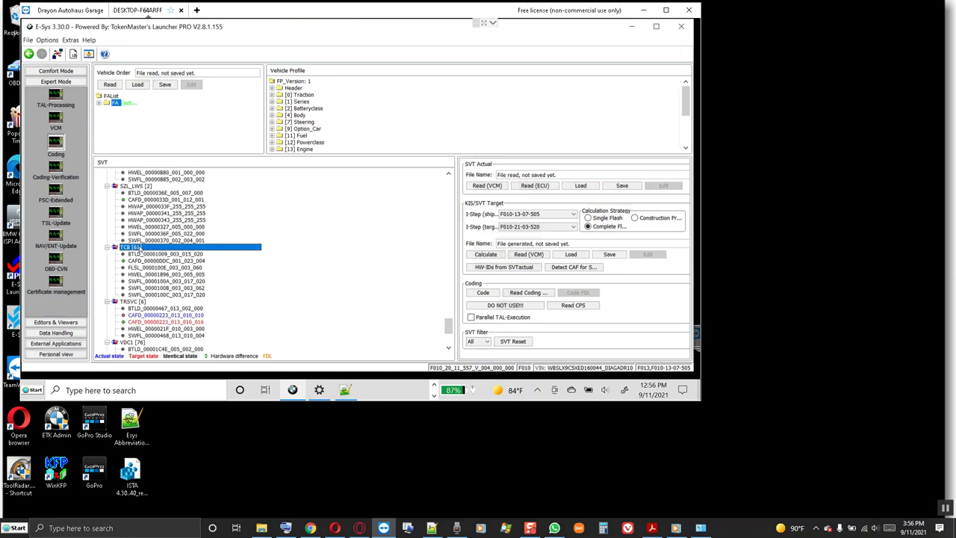
{"action": "scroll", "coordinate": [140, 248], "scroll_direction": "down", "scroll_amount": 3}
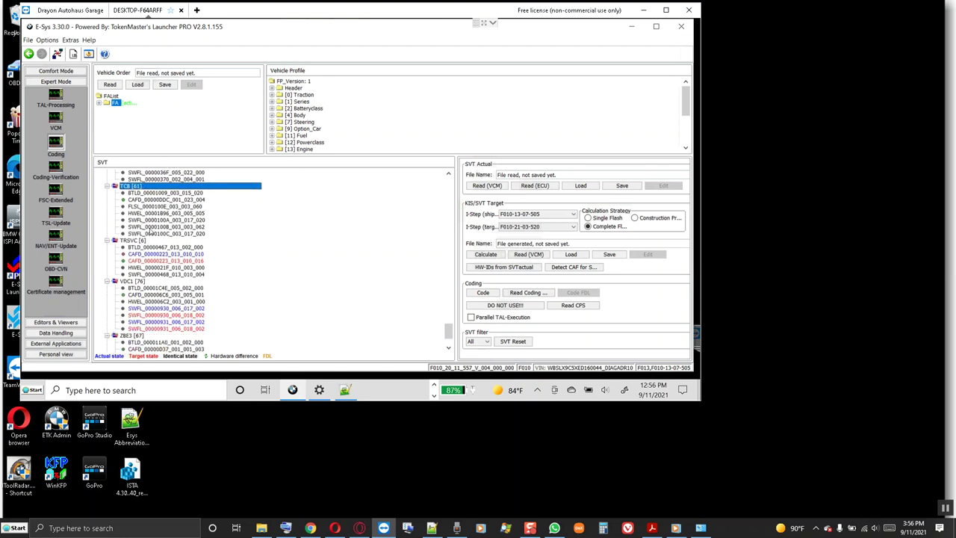
{"action": "scroll", "coordinate": [151, 232], "scroll_direction": "down", "scroll_amount": 1}
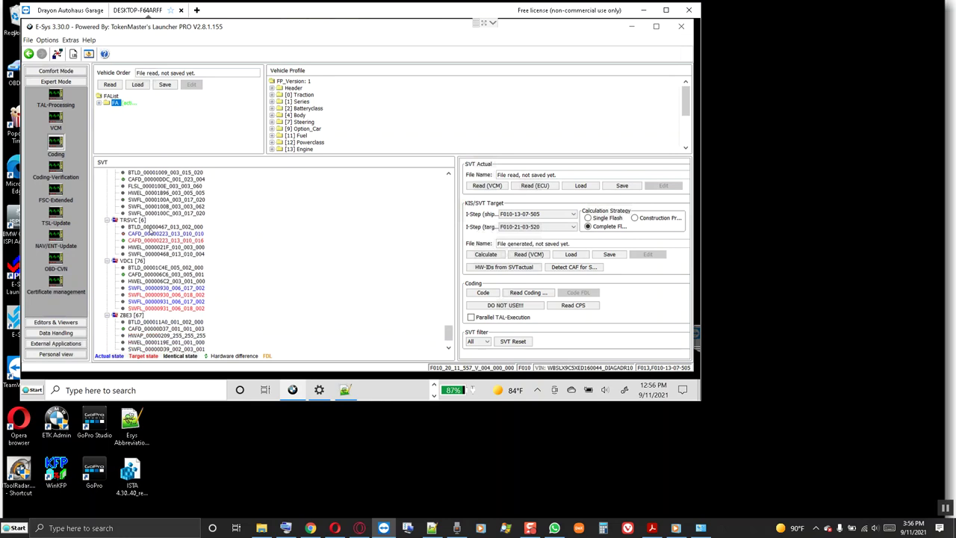
{"action": "left_click", "coordinate": [147, 221]}
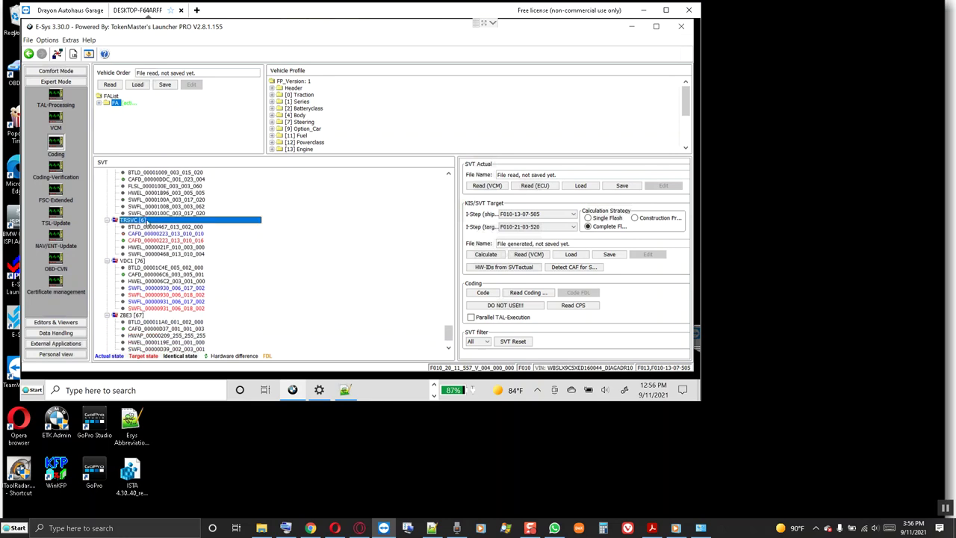
{"action": "scroll", "coordinate": [148, 222], "scroll_direction": "down", "scroll_amount": 2}
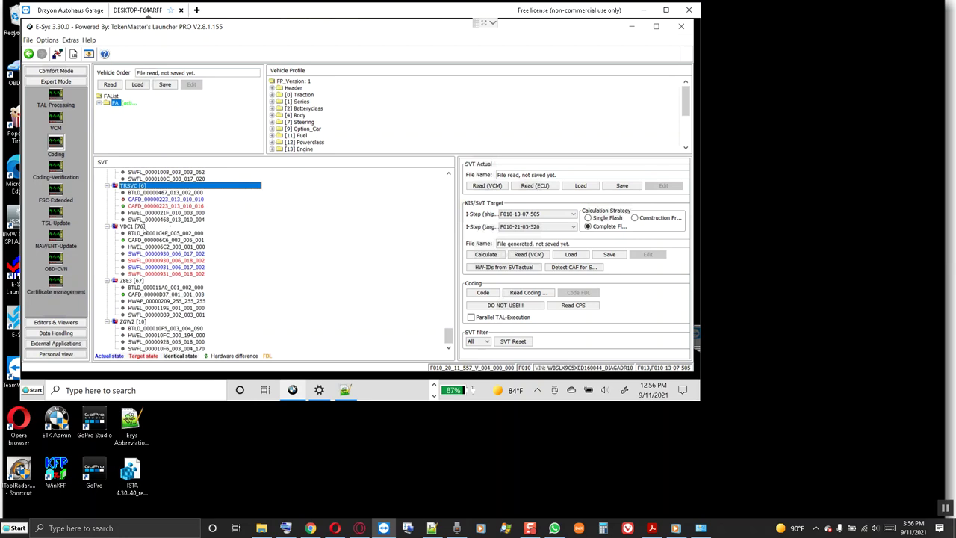
{"action": "left_click", "coordinate": [144, 228]}
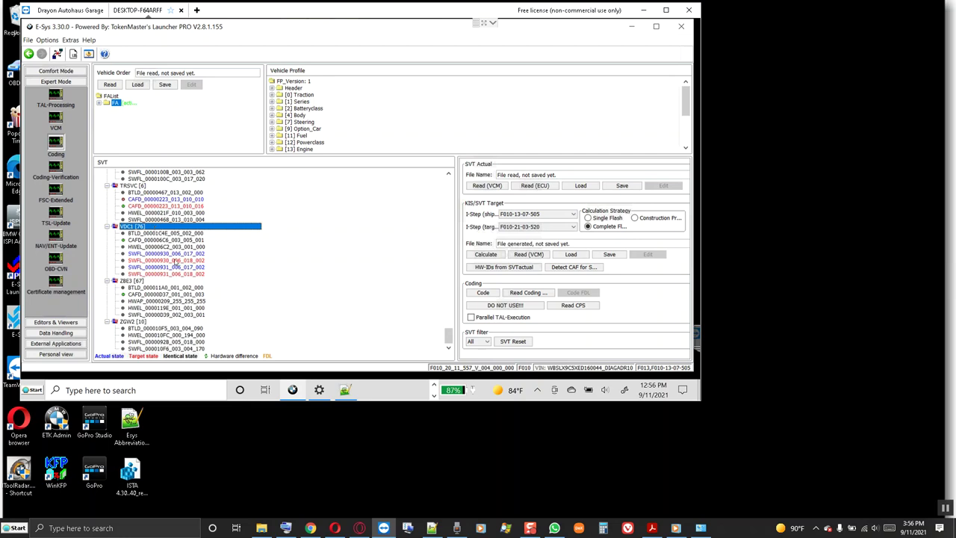
- Inspect VDC1's SWFL_00000931 entries and TRSVC's two differing CAFD_00000223 versions
{"action": "scroll", "coordinate": [177, 259], "scroll_direction": "up", "scroll_amount": 2}
{"action": "left_click", "coordinate": [147, 308]}
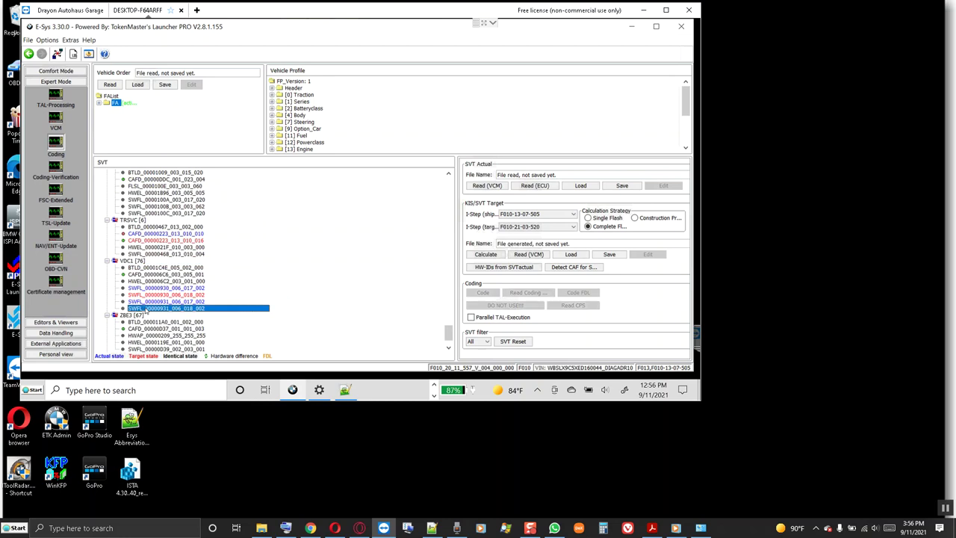
{"action": "left_click", "coordinate": [154, 297]}
{"action": "left_click", "coordinate": [163, 302]}
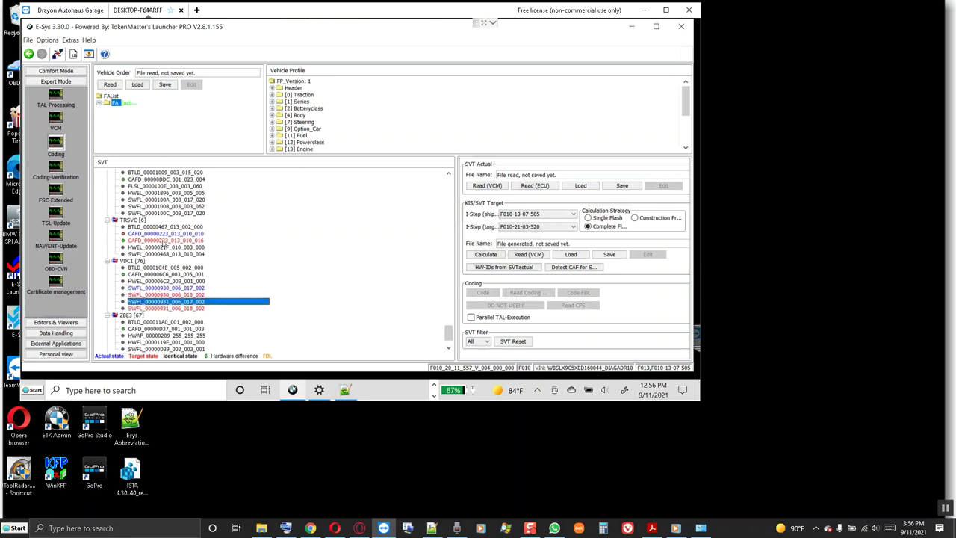
{"action": "left_click", "coordinate": [164, 241]}
{"action": "left_click", "coordinate": [161, 234]}
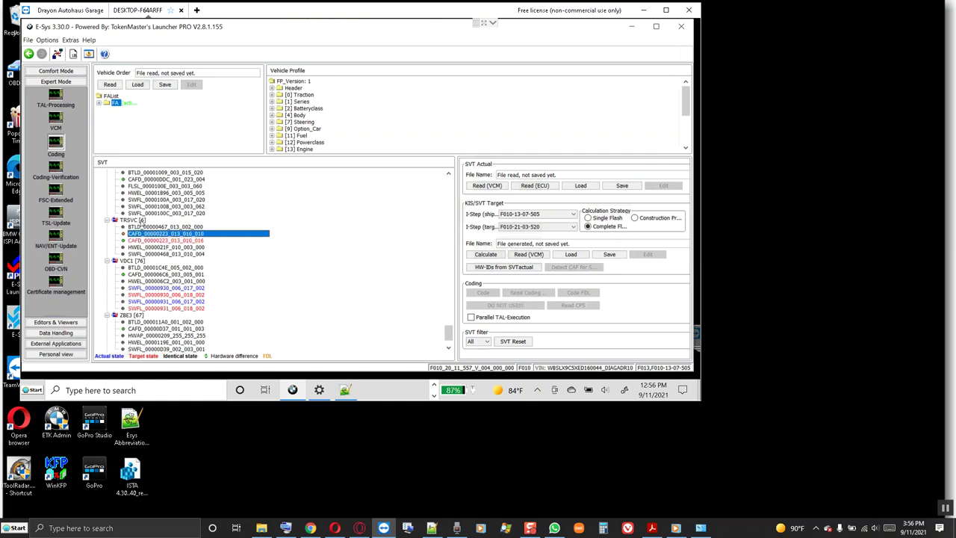
{"action": "left_click", "coordinate": [142, 222]}
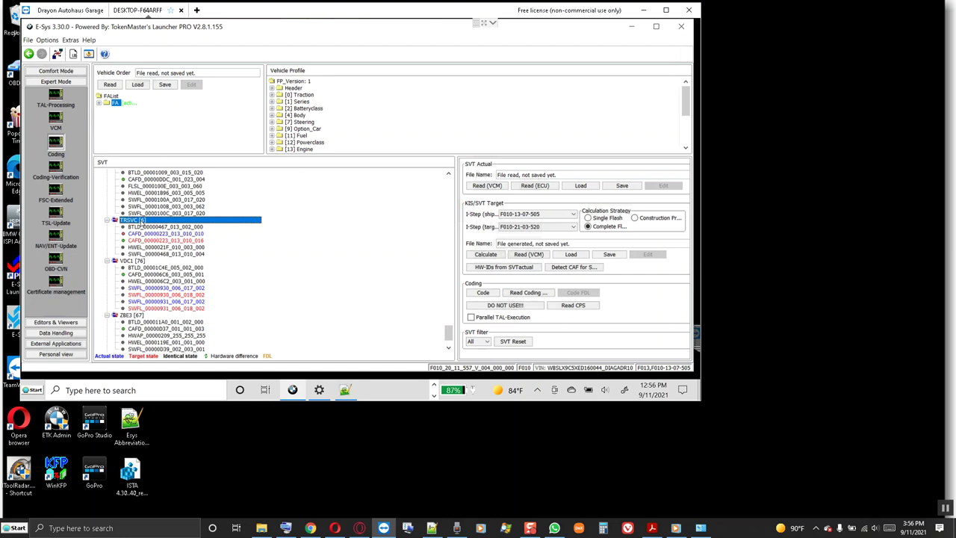
{"action": "left_click", "coordinate": [175, 242]}
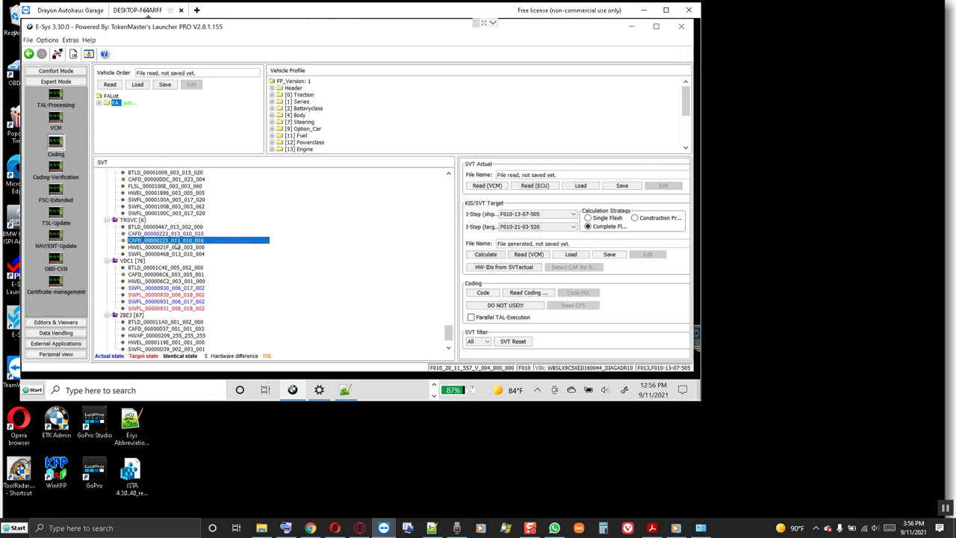
{"action": "left_click", "coordinate": [142, 222]}
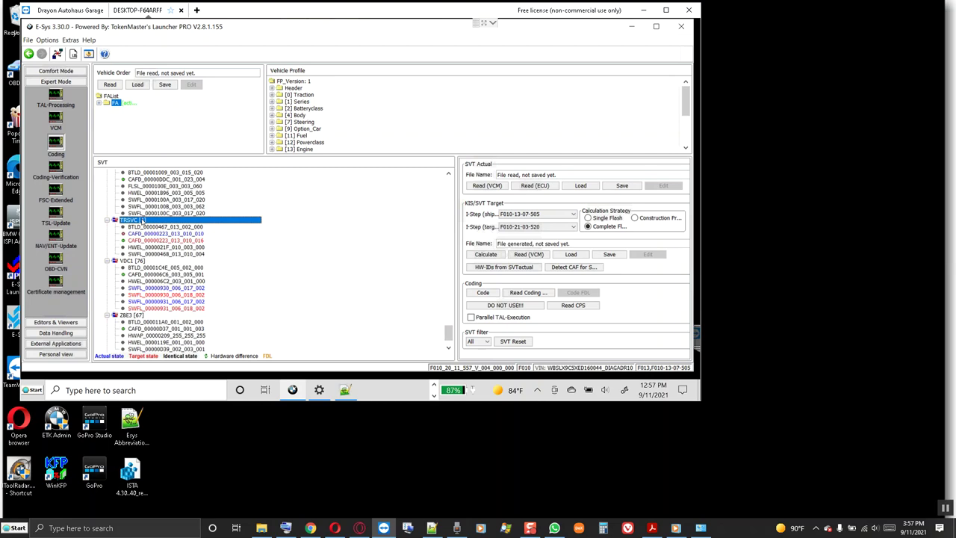
{"action": "left_click", "coordinate": [522, 228]}
{"action": "left_click", "coordinate": [514, 231]}
{"action": "scroll", "coordinate": [172, 235], "scroll_direction": "up", "scroll_amount": 8}
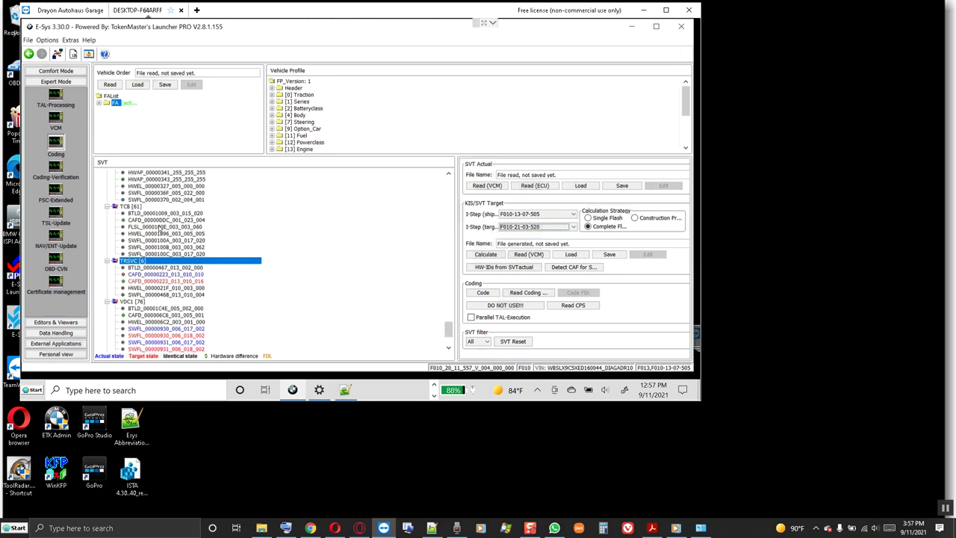
{"action": "scroll", "coordinate": [159, 228], "scroll_direction": "up", "scroll_amount": 1}
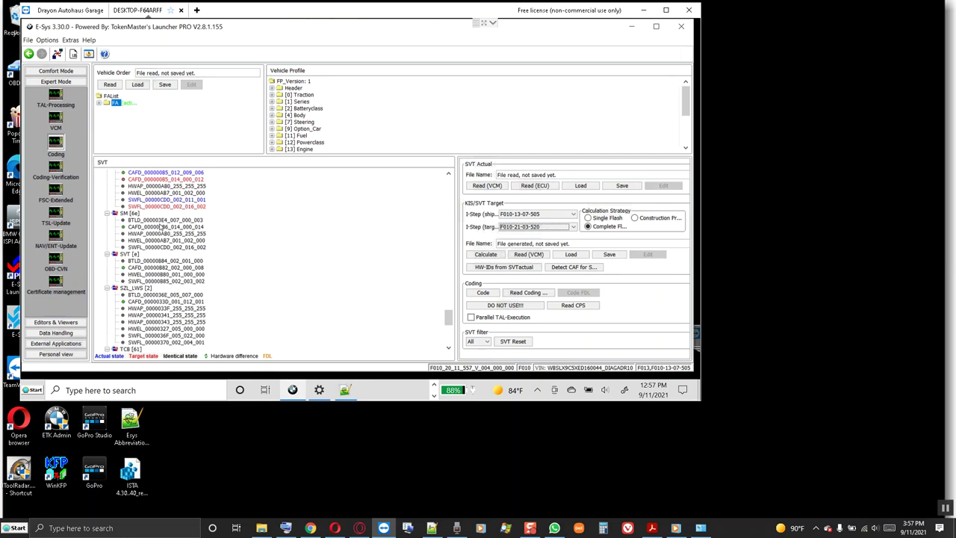
{"action": "scroll", "coordinate": [159, 228], "scroll_direction": "up", "scroll_amount": 4}
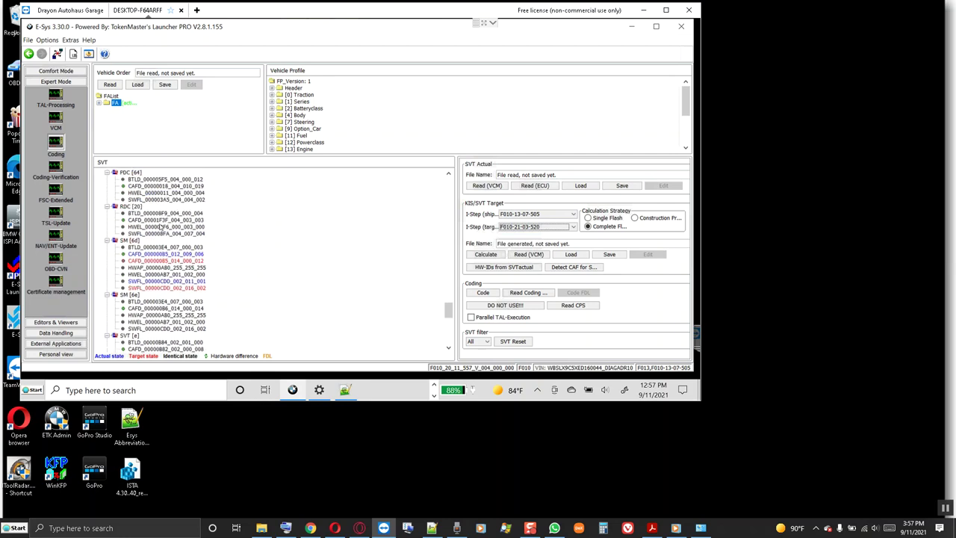
{"action": "scroll", "coordinate": [160, 227], "scroll_direction": "up", "scroll_amount": 4}
{"action": "scroll", "coordinate": [163, 227], "scroll_direction": "up", "scroll_amount": 2}
{"action": "scroll", "coordinate": [164, 228], "scroll_direction": "down", "scroll_amount": 3}
{"action": "scroll", "coordinate": [164, 227], "scroll_direction": "up", "scroll_amount": 5}
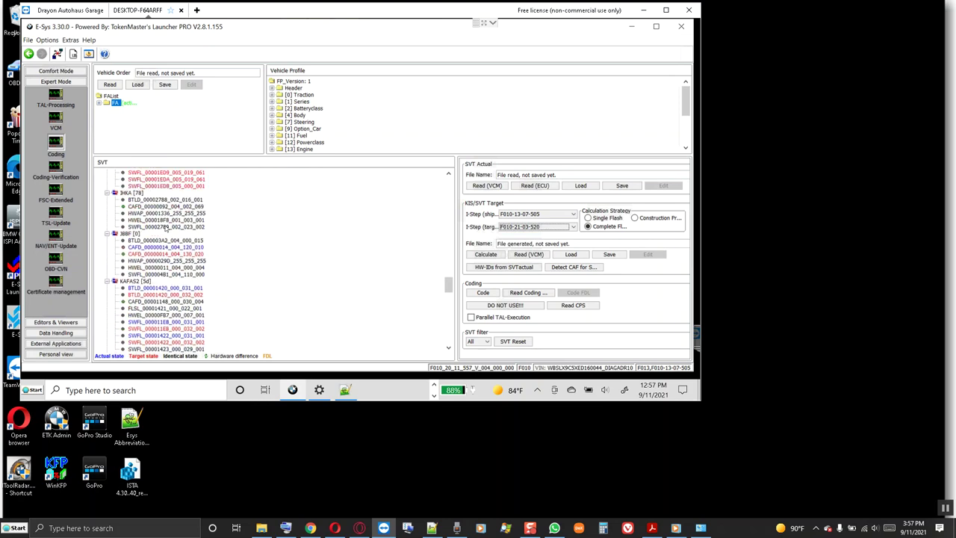
{"action": "scroll", "coordinate": [166, 228], "scroll_direction": "down", "scroll_amount": 1}
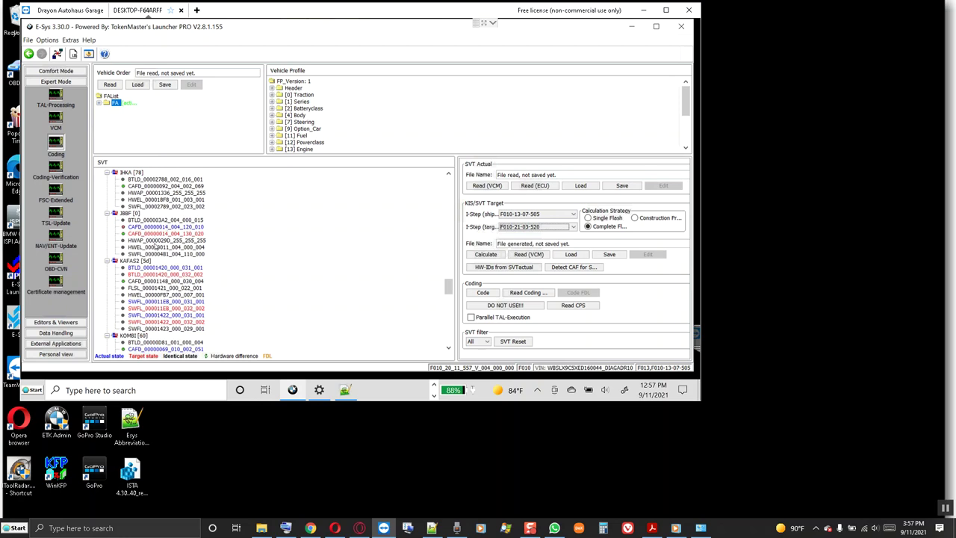
{"action": "left_click", "coordinate": [147, 261]}
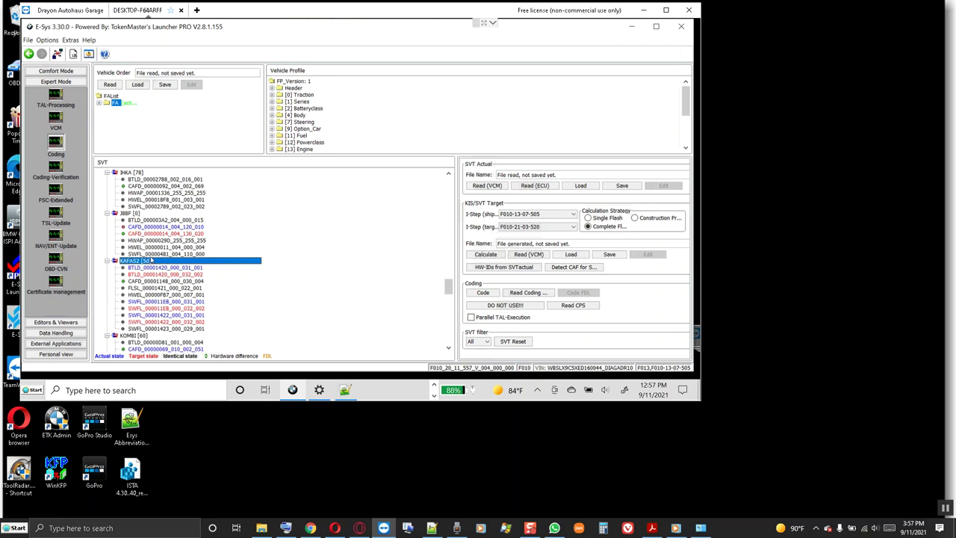
{"action": "scroll", "coordinate": [152, 261], "scroll_direction": "up", "scroll_amount": 4}
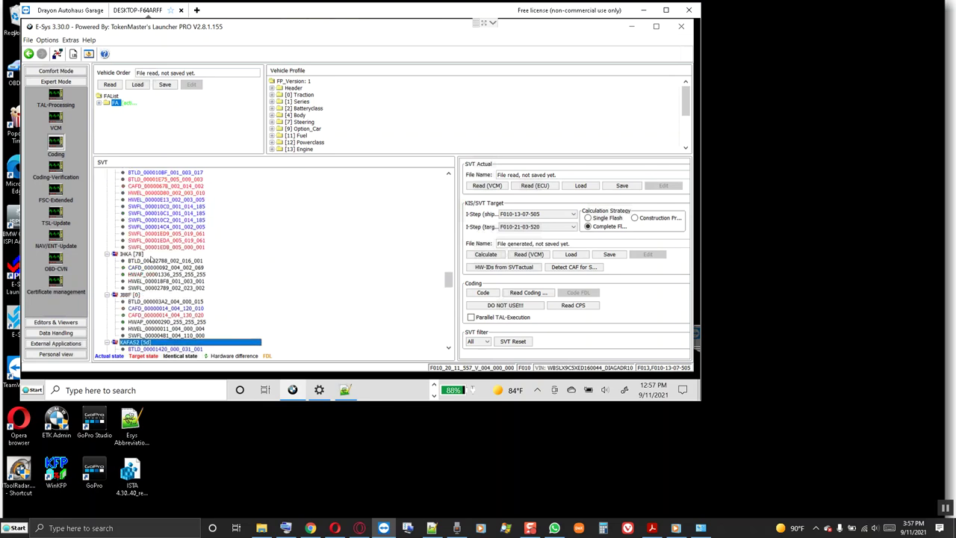
{"action": "scroll", "coordinate": [152, 258], "scroll_direction": "up", "scroll_amount": 4}
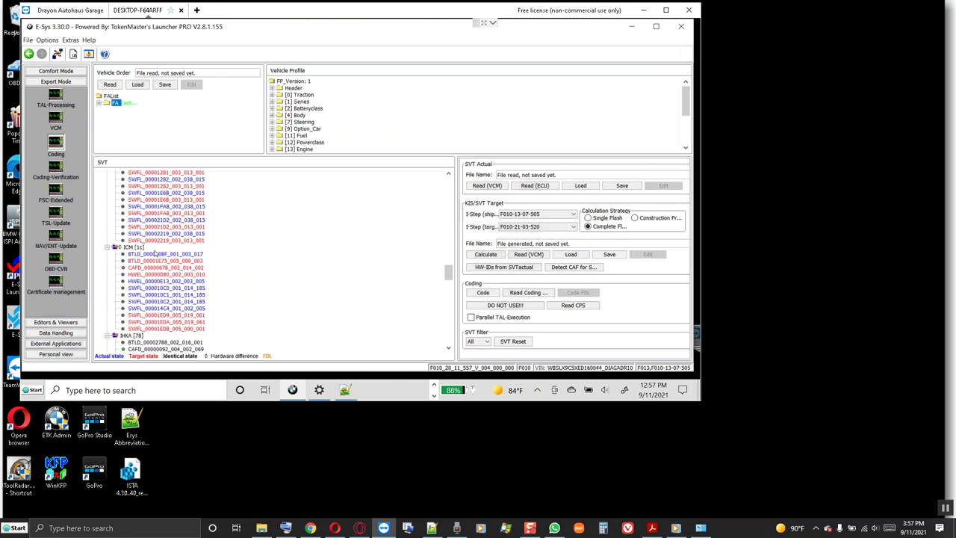
{"action": "left_click", "coordinate": [146, 247]}
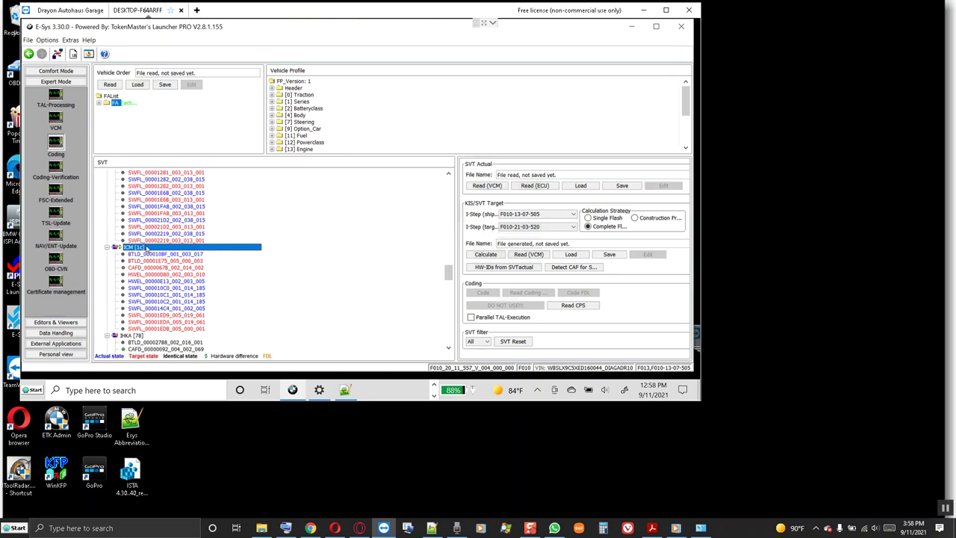
{"action": "scroll", "coordinate": [148, 249], "scroll_direction": "up", "scroll_amount": 9}
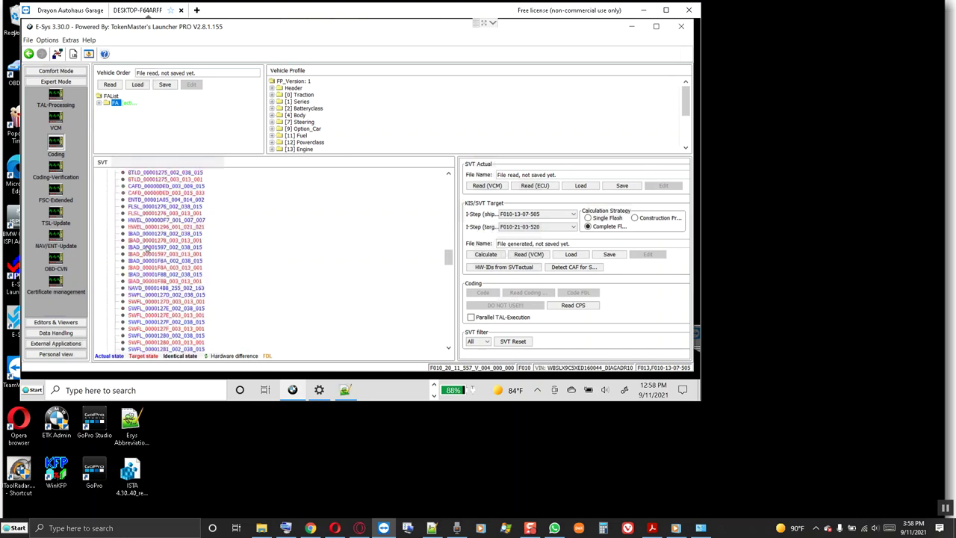
{"action": "scroll", "coordinate": [147, 249], "scroll_direction": "up", "scroll_amount": 4}
{"action": "left_click", "coordinate": [154, 248]}
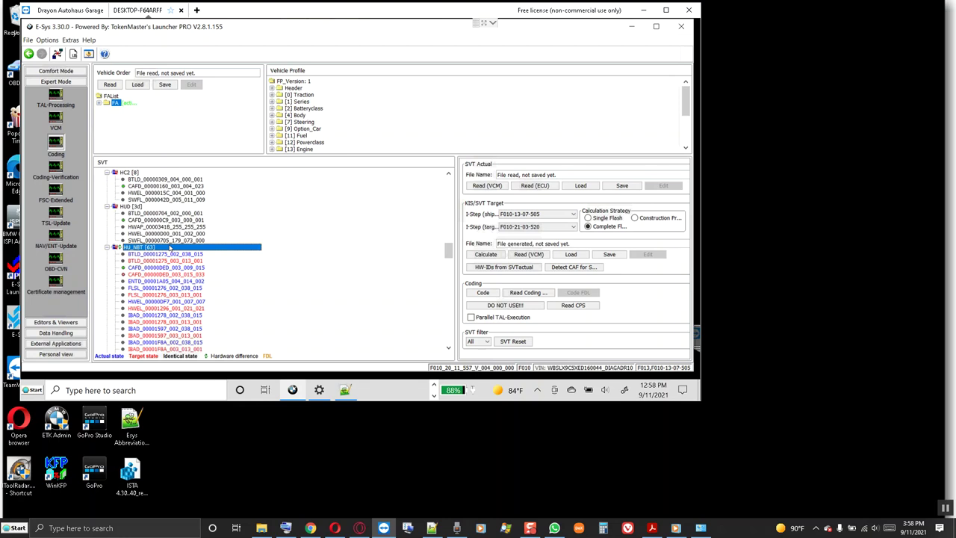
{"action": "scroll", "coordinate": [157, 234], "scroll_direction": "up", "scroll_amount": 6}
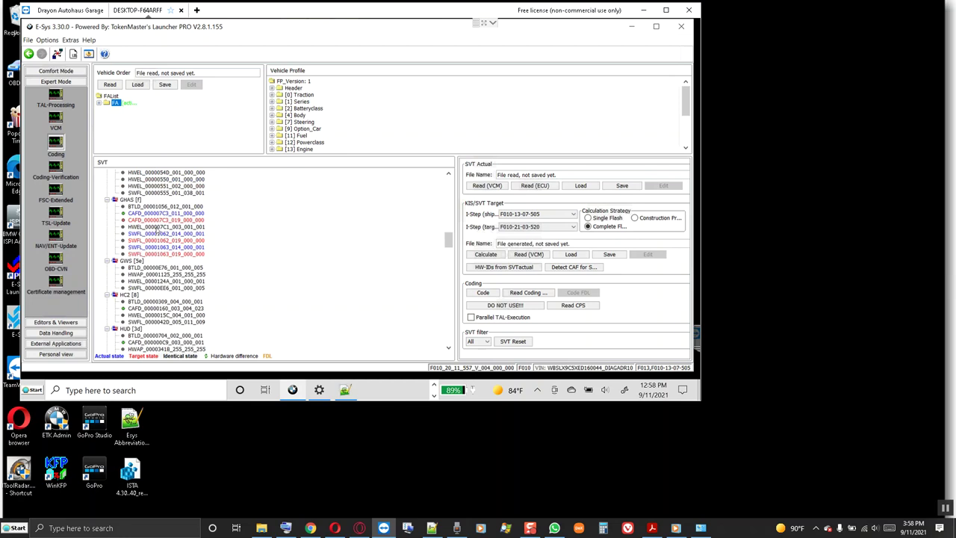
{"action": "scroll", "coordinate": [171, 259], "scroll_direction": "down", "scroll_amount": 2}
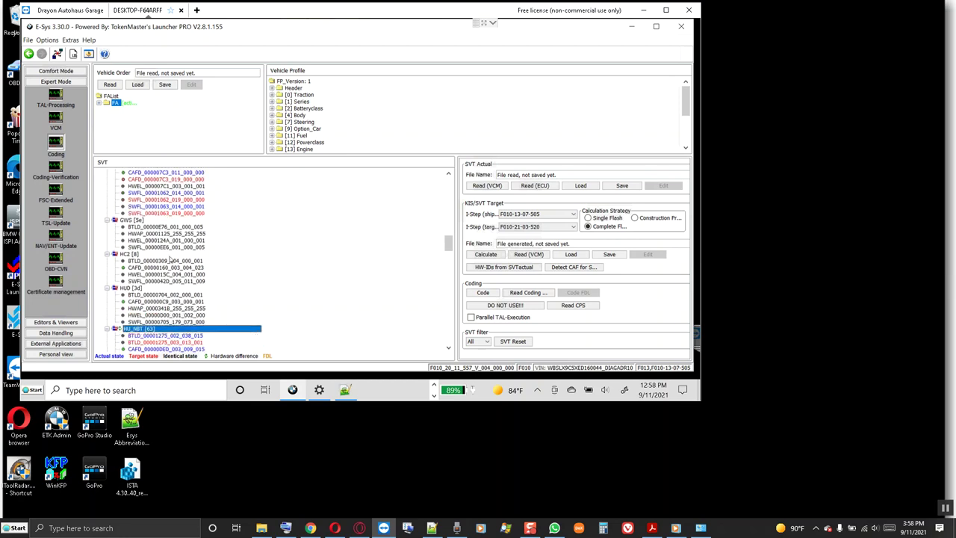
{"action": "left_click", "coordinate": [153, 275]}
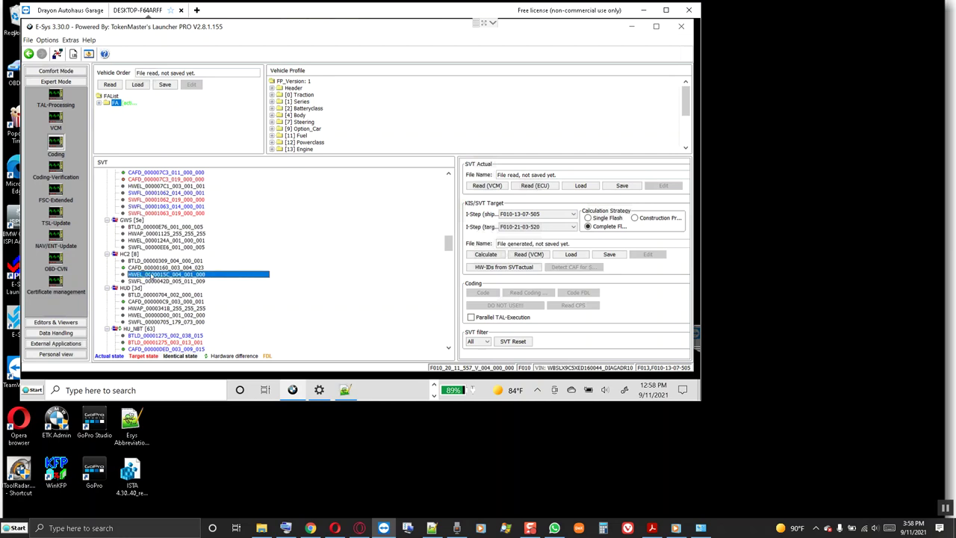
{"action": "left_click", "coordinate": [136, 255]}
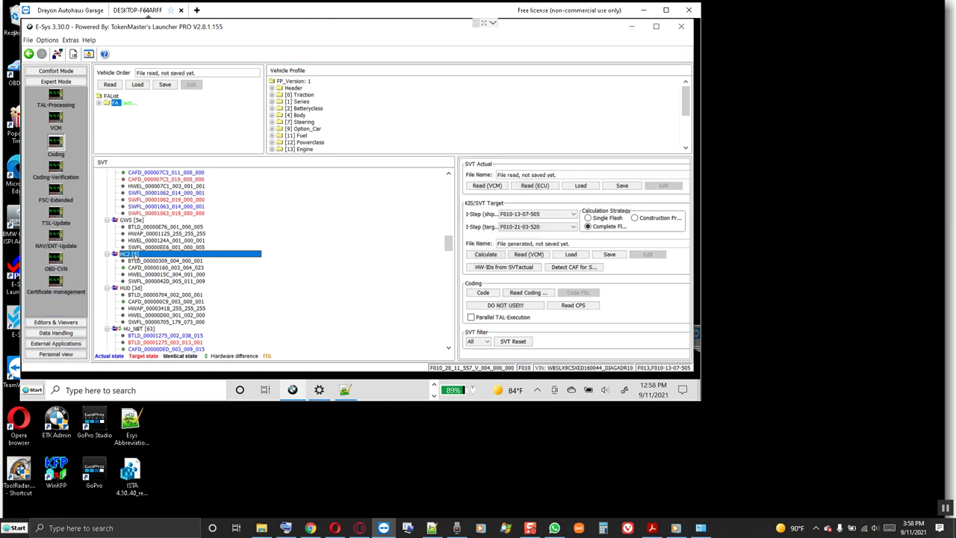
{"action": "left_click", "coordinate": [158, 314]}
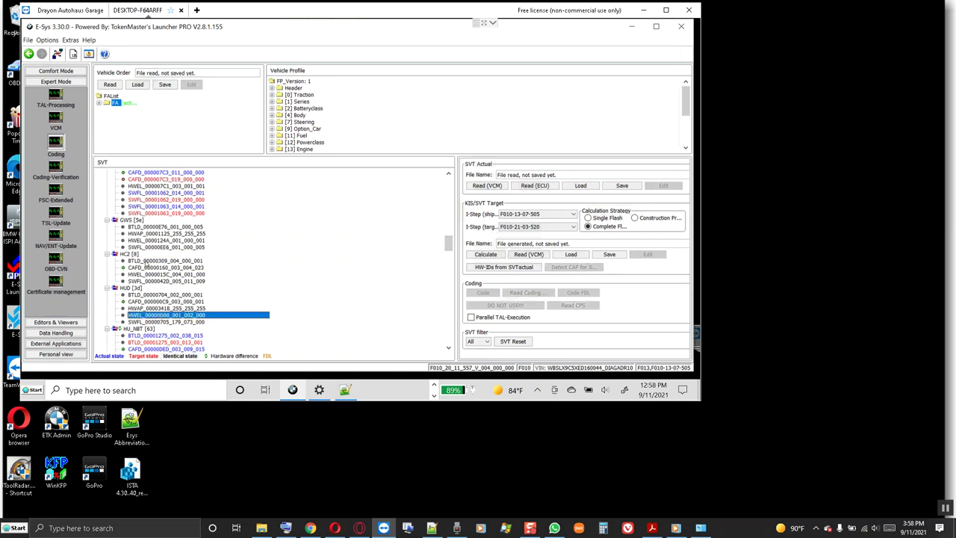
{"action": "left_click", "coordinate": [146, 234]}
{"action": "scroll", "coordinate": [159, 243], "scroll_direction": "down", "scroll_amount": 3}
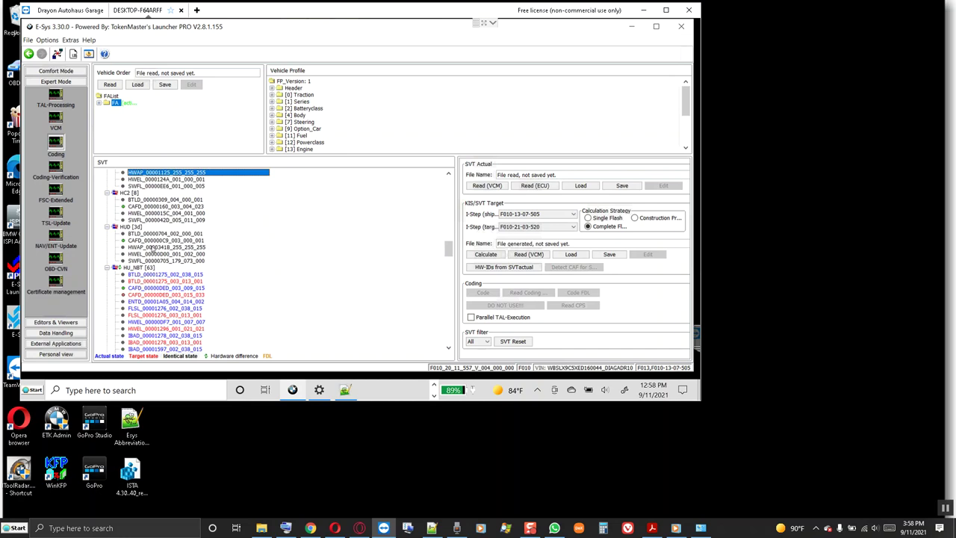
{"action": "left_click", "coordinate": [124, 268]}
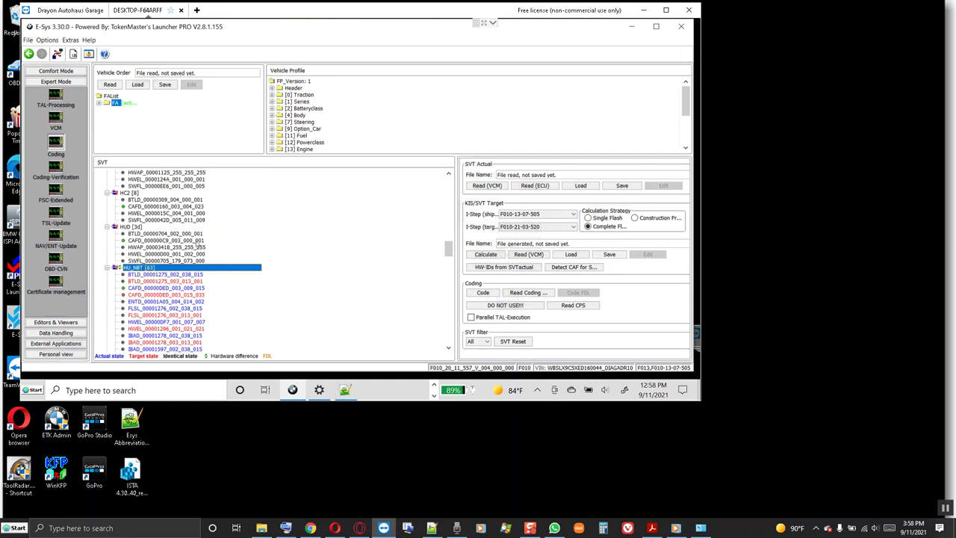
{"action": "scroll", "coordinate": [193, 241], "scroll_direction": "up", "scroll_amount": 7}
{"action": "scroll", "coordinate": [187, 224], "scroll_direction": "up", "scroll_amount": 3}
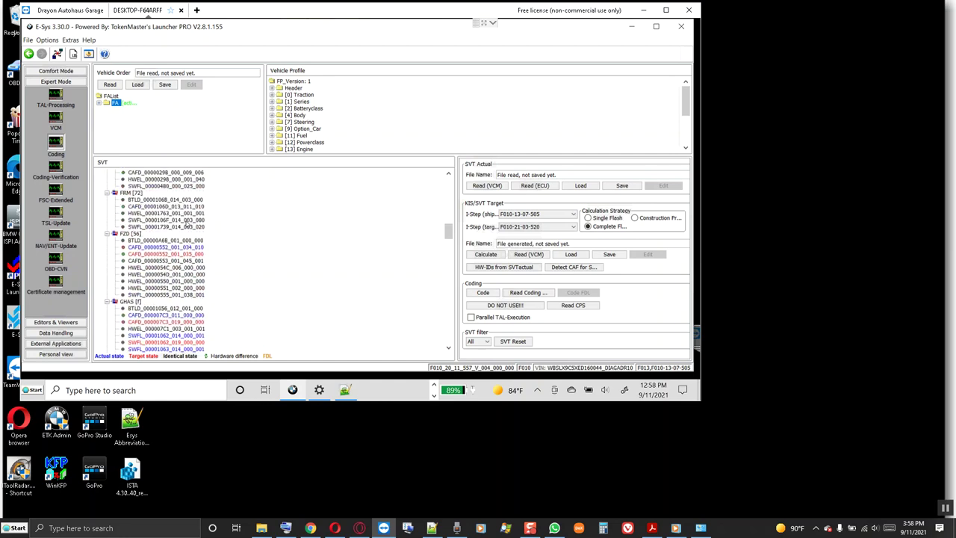
{"action": "scroll", "coordinate": [185, 226], "scroll_direction": "up", "scroll_amount": 10}
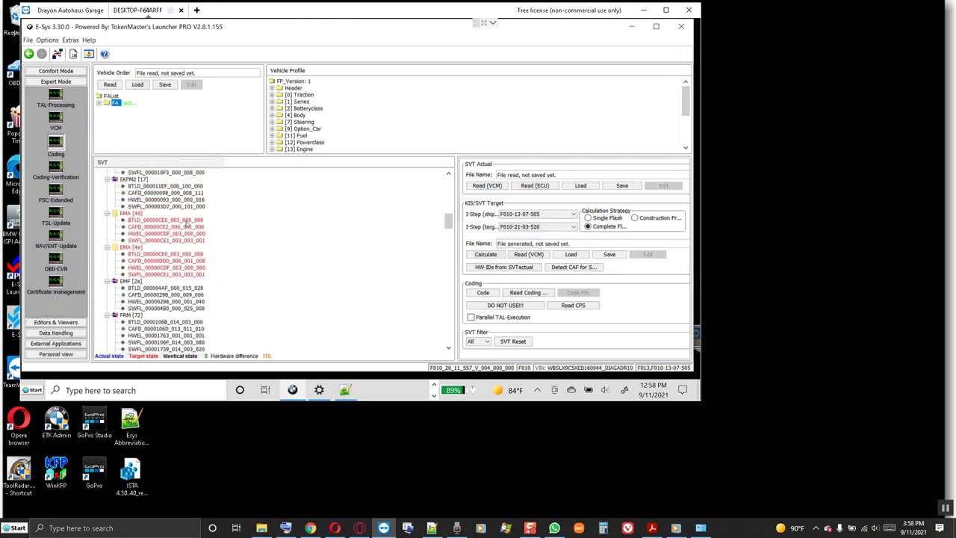
{"action": "scroll", "coordinate": [186, 224], "scroll_direction": "up", "scroll_amount": 5}
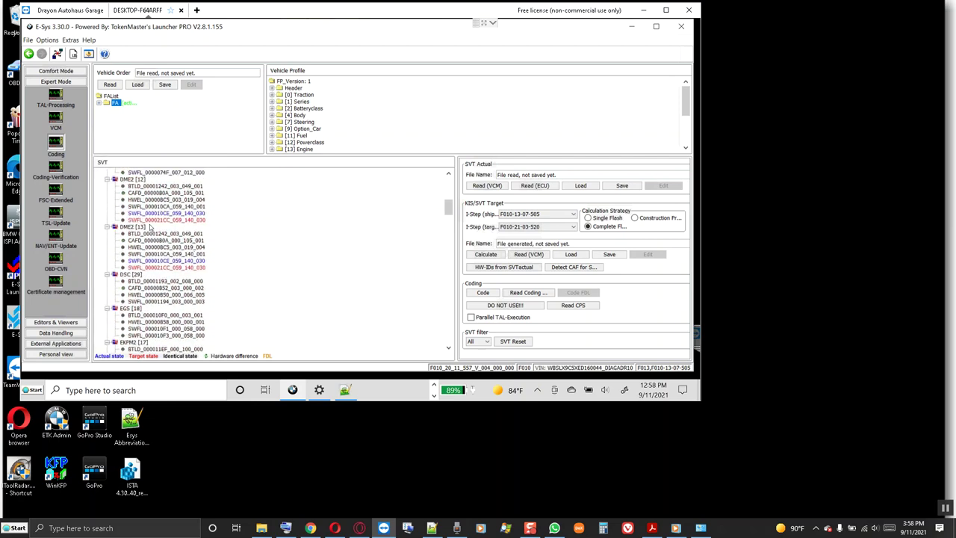
{"action": "scroll", "coordinate": [152, 225], "scroll_direction": "up", "scroll_amount": 4}
{"action": "scroll", "coordinate": [154, 224], "scroll_direction": "up", "scroll_amount": 8}
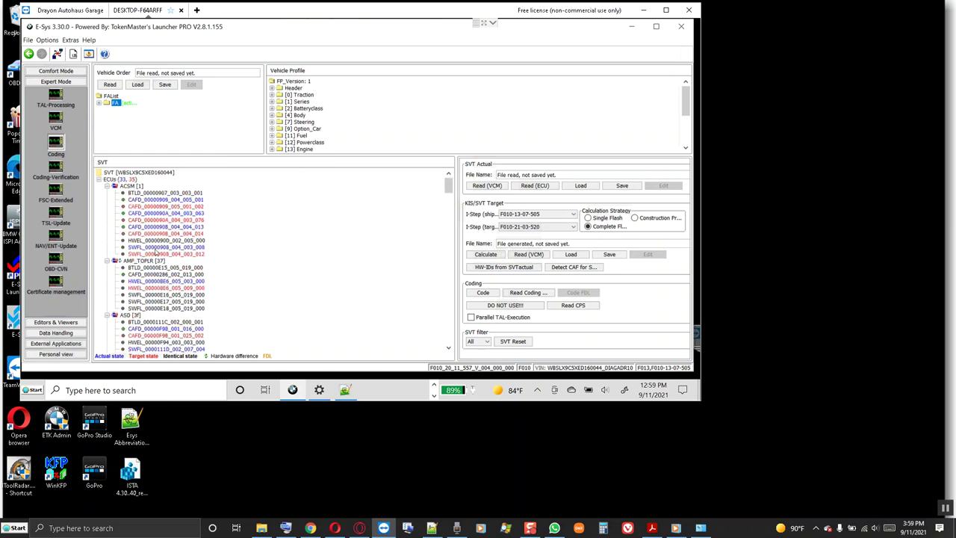
- Check AMP_TOPLR [37]'s HWEL_00000BE6 entry and copy hardware IDs from SVT actual into the target
{"action": "left_click", "coordinate": [165, 262]}
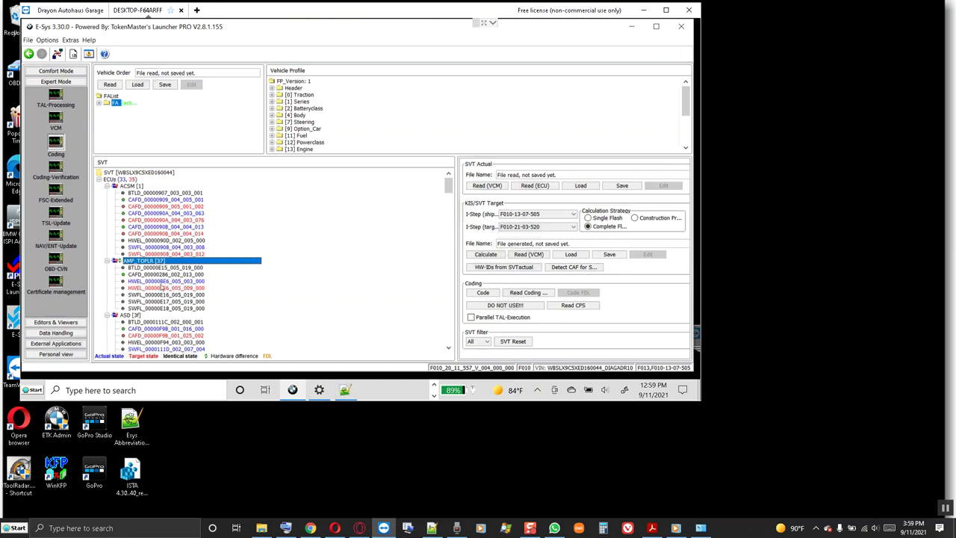
{"action": "left_click", "coordinate": [156, 289]}
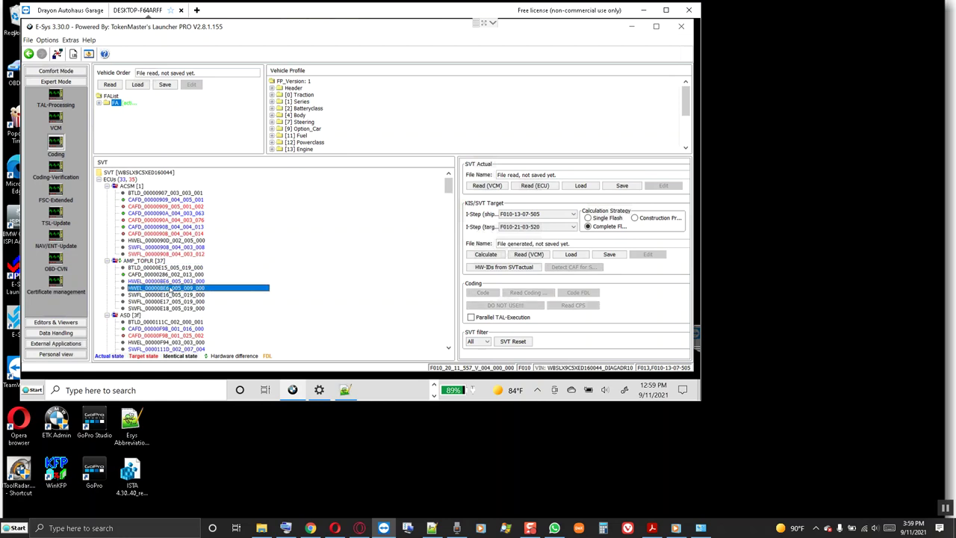
{"action": "left_click", "coordinate": [472, 269]}
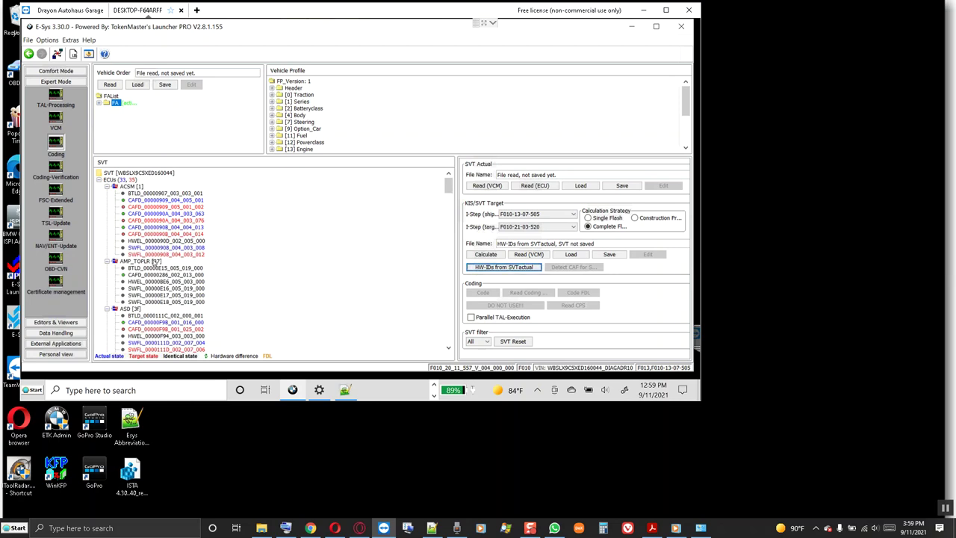
{"action": "left_click", "coordinate": [155, 261]}
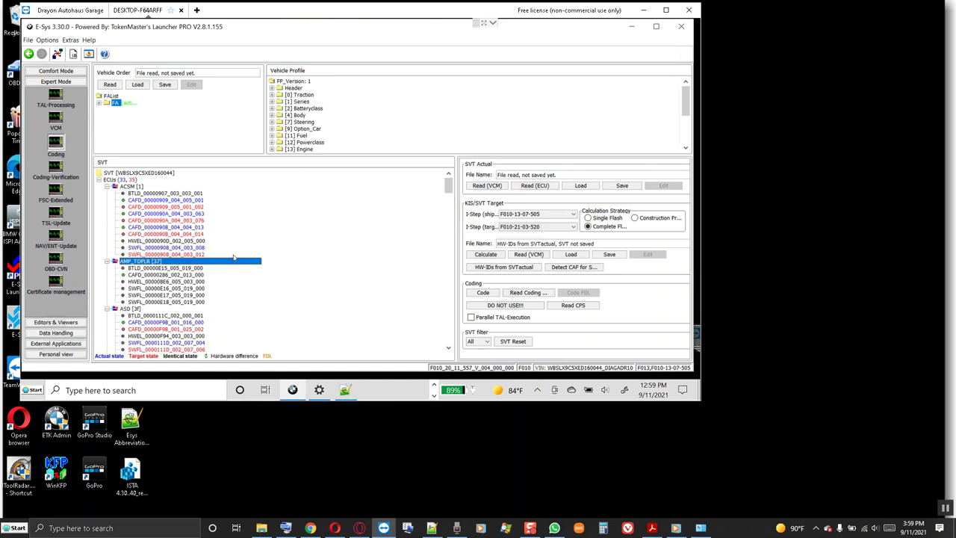
{"action": "scroll", "coordinate": [167, 237], "scroll_direction": "down", "scroll_amount": 5}
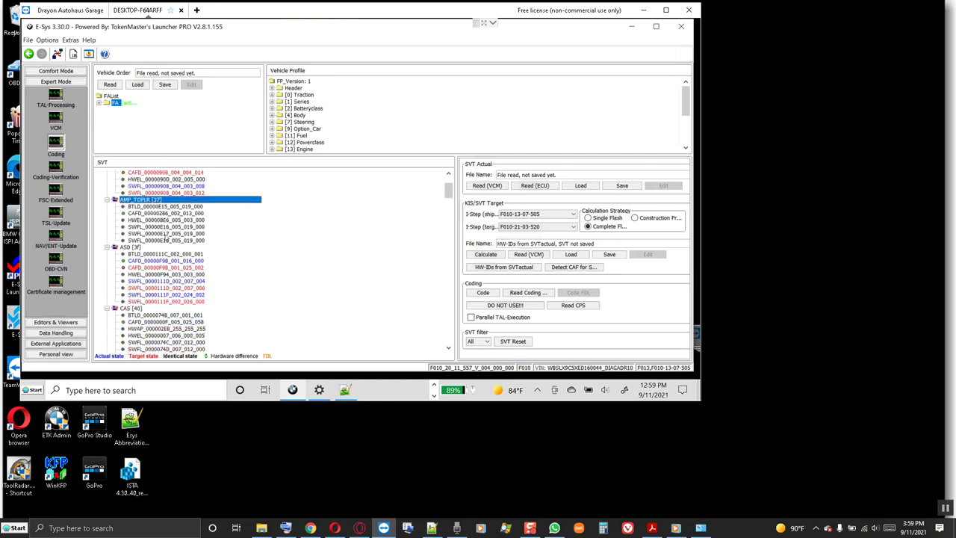
{"action": "scroll", "coordinate": [166, 237], "scroll_direction": "down", "scroll_amount": 10}
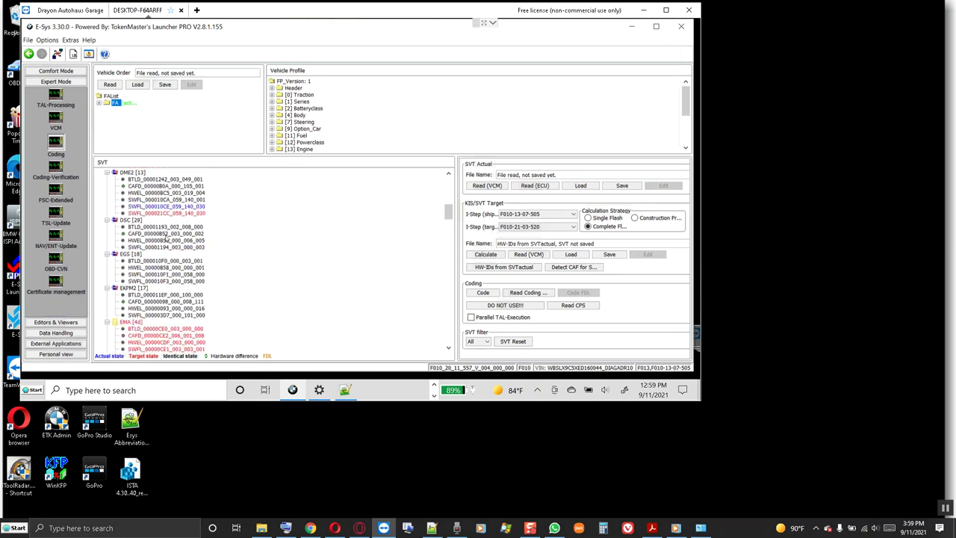
{"action": "scroll", "coordinate": [167, 237], "scroll_direction": "down", "scroll_amount": 10}
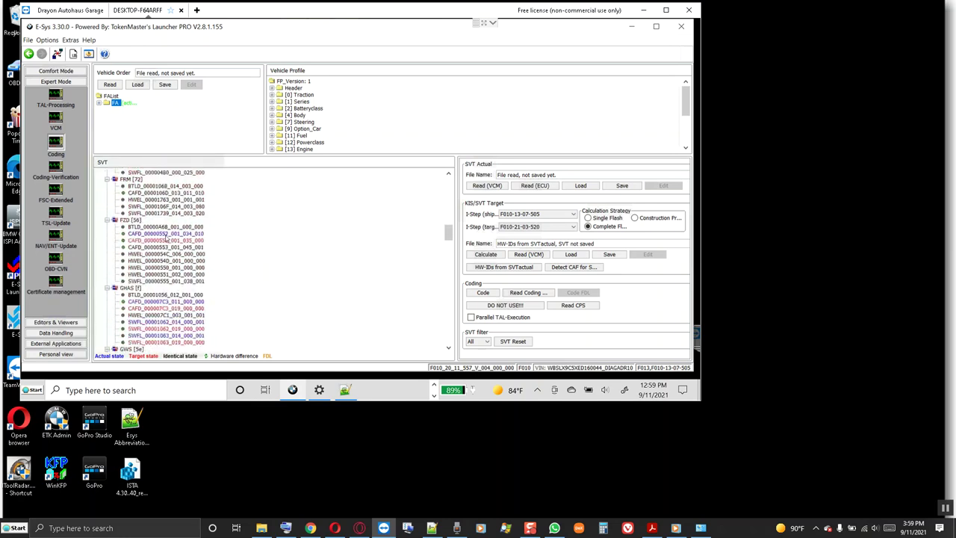
{"action": "scroll", "coordinate": [166, 240], "scroll_direction": "down", "scroll_amount": 8}
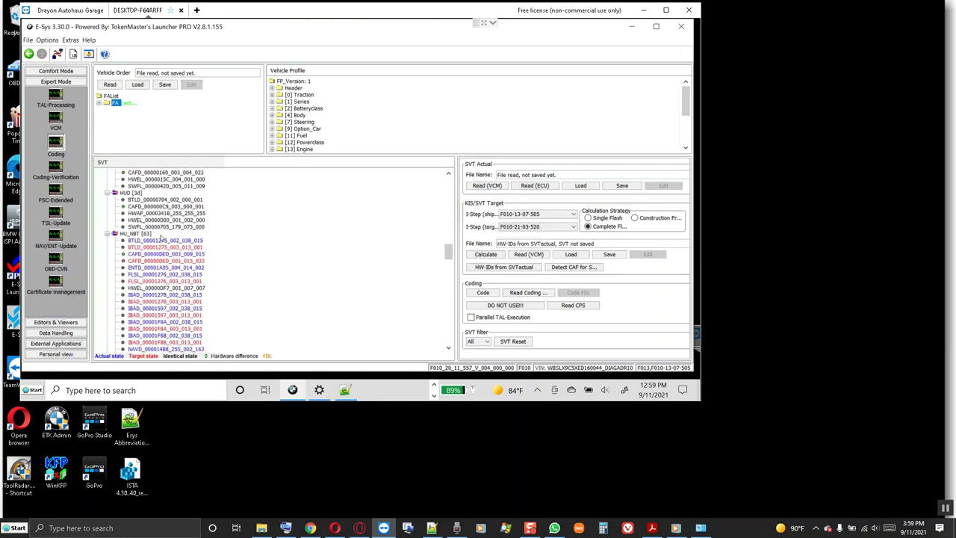
{"action": "left_click", "coordinate": [149, 236]}
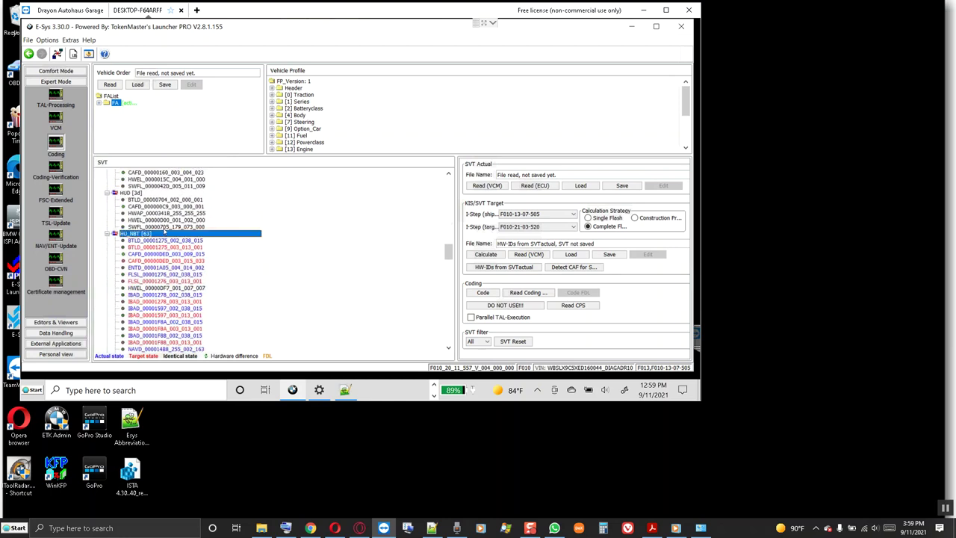
{"action": "scroll", "coordinate": [159, 218], "scroll_direction": "down", "scroll_amount": 1}
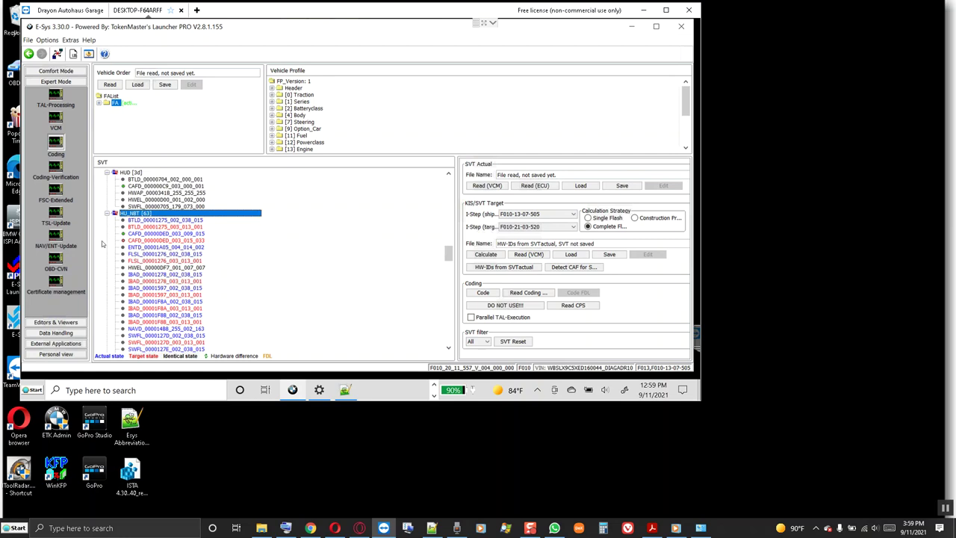
{"action": "scroll", "coordinate": [104, 227], "scroll_direction": "down", "scroll_amount": 15}
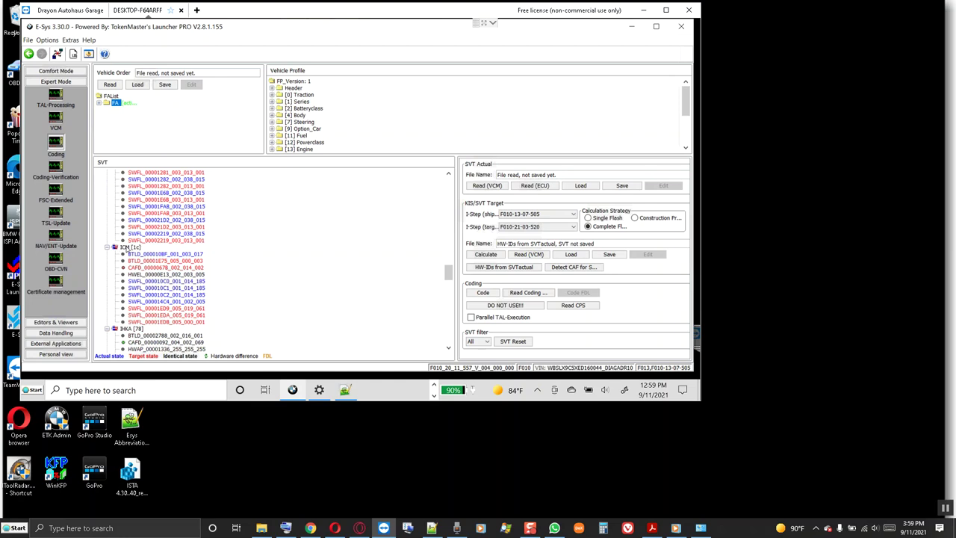
{"action": "left_click", "coordinate": [132, 248]}
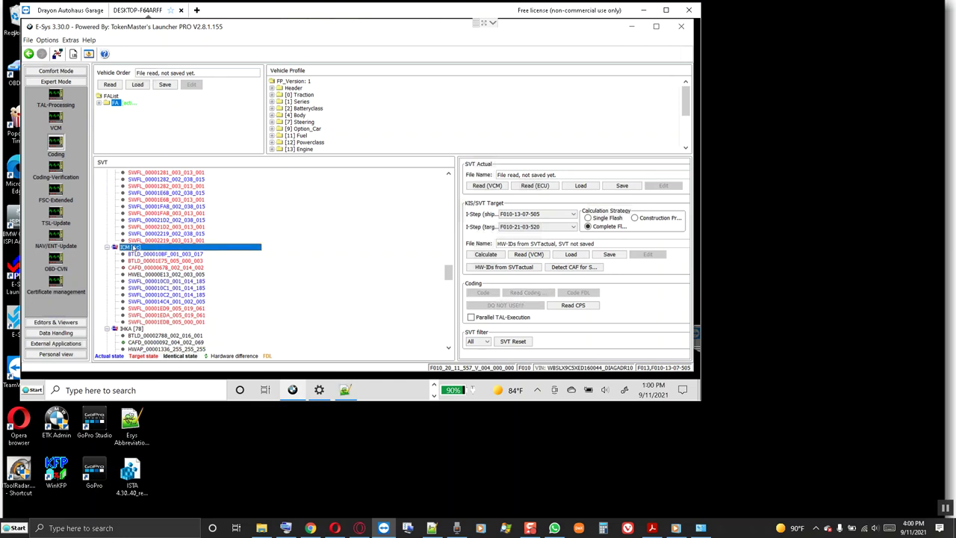
{"action": "left_click", "coordinate": [609, 255]}
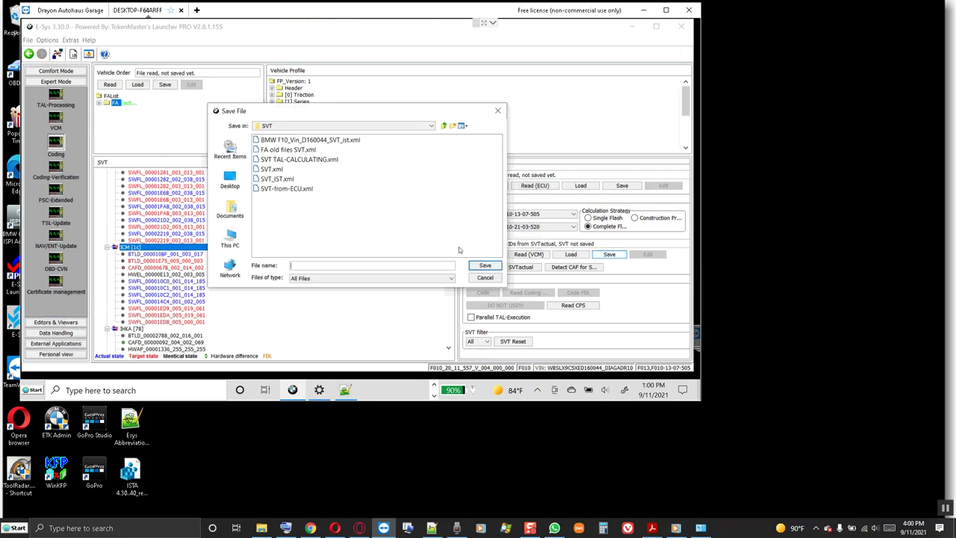
{"action": "left_click", "coordinate": [350, 140]}
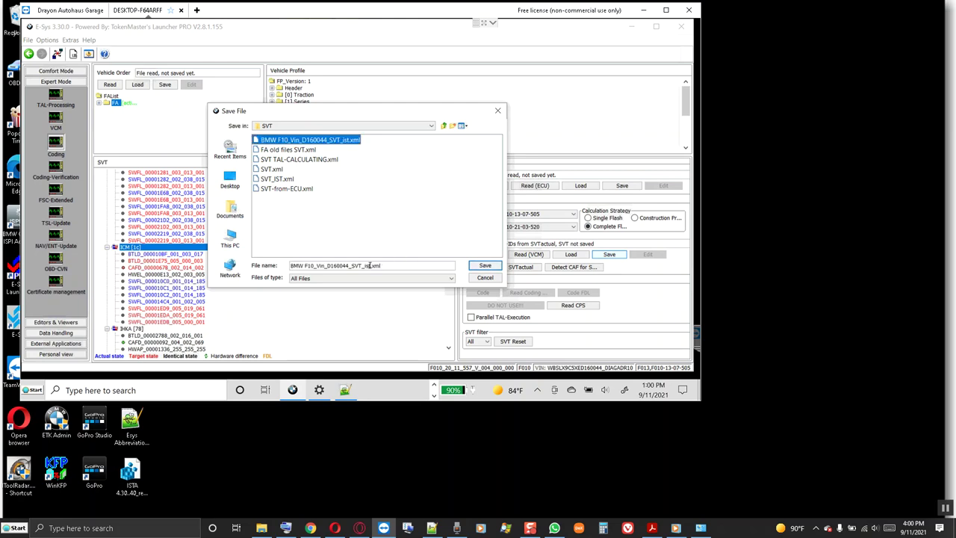
{"action": "left_click", "coordinate": [369, 265]}
{"action": "key", "text": "BackSpace"}
{"action": "key", "text": "BackSpace"}
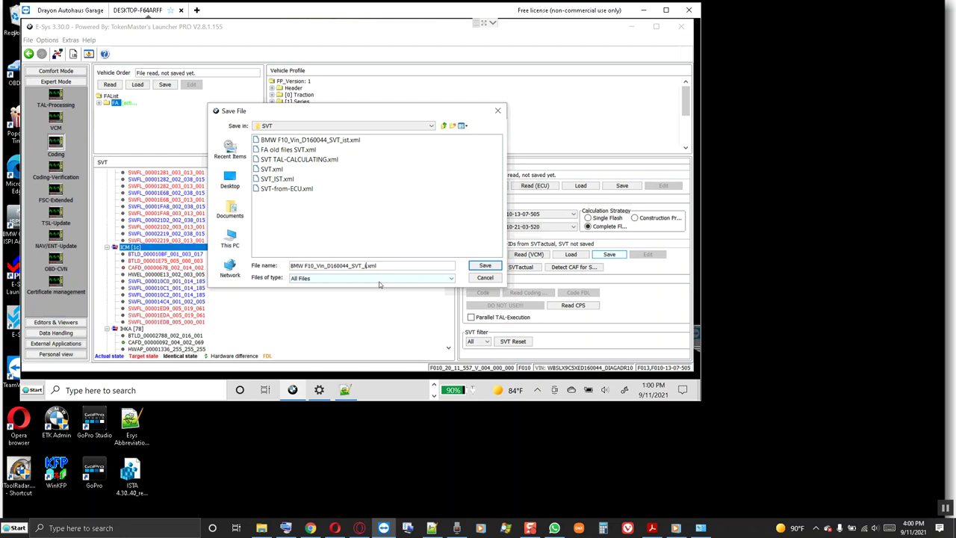
{"action": "type", "text": "So"}
{"action": "key", "text": "Return"}
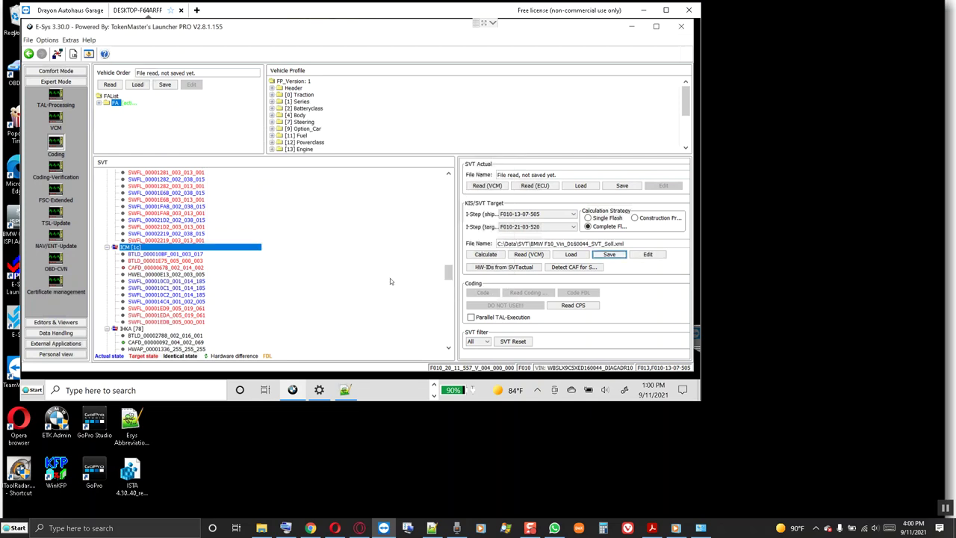
- In Comfort Mode TAL-Calculating, read and activate the vehicle order and choose Complete Flash
{"action": "left_click", "coordinate": [54, 71]}
{"action": "left_click", "coordinate": [57, 85]}
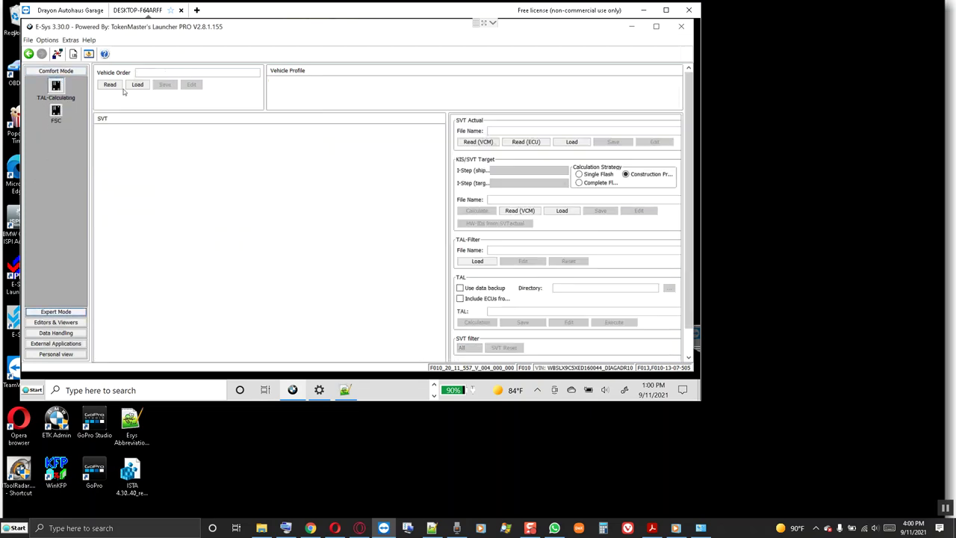
{"action": "left_click", "coordinate": [117, 86]}
{"action": "right_click", "coordinate": [116, 103]}
{"action": "left_click", "coordinate": [136, 111]}
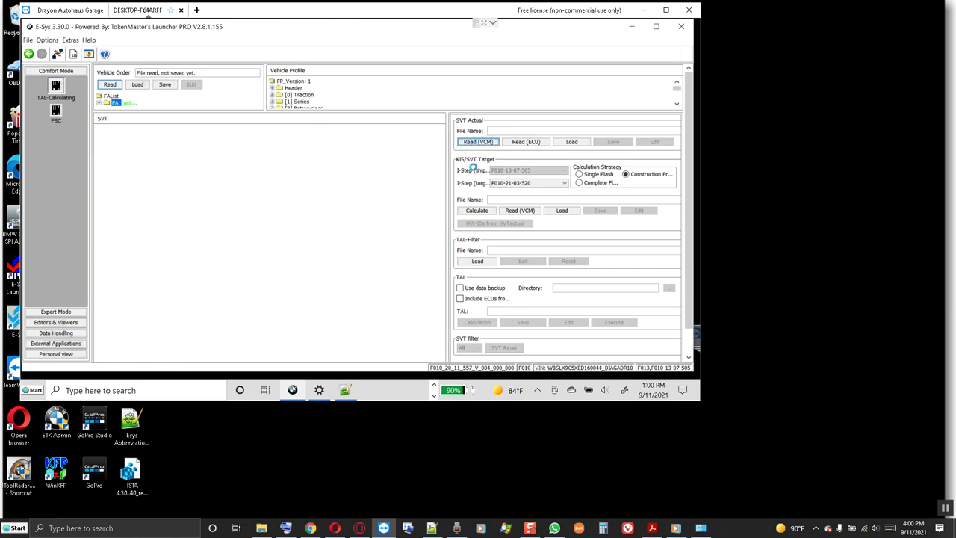
{"action": "left_click", "coordinate": [581, 183]}
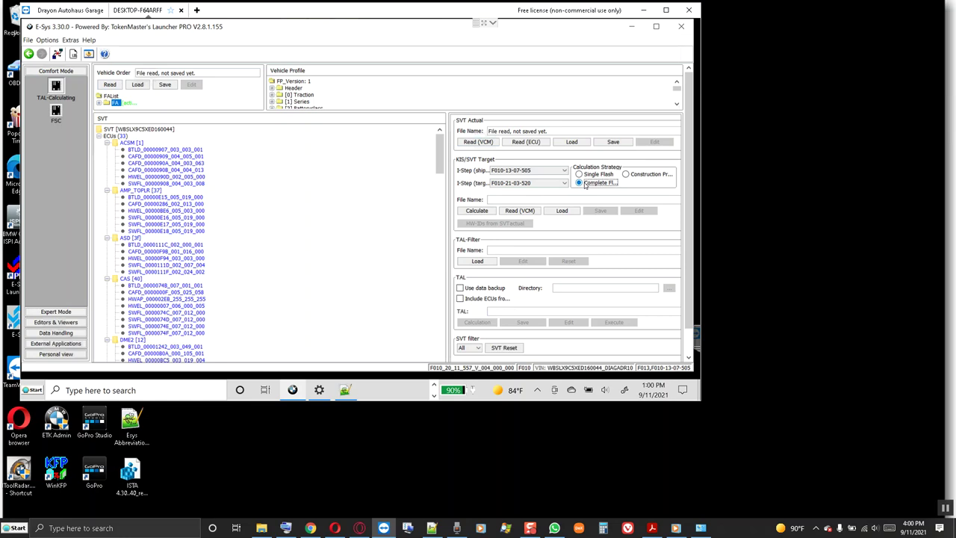
{"action": "left_click", "coordinate": [572, 142]}
{"action": "left_click", "coordinate": [343, 143]}
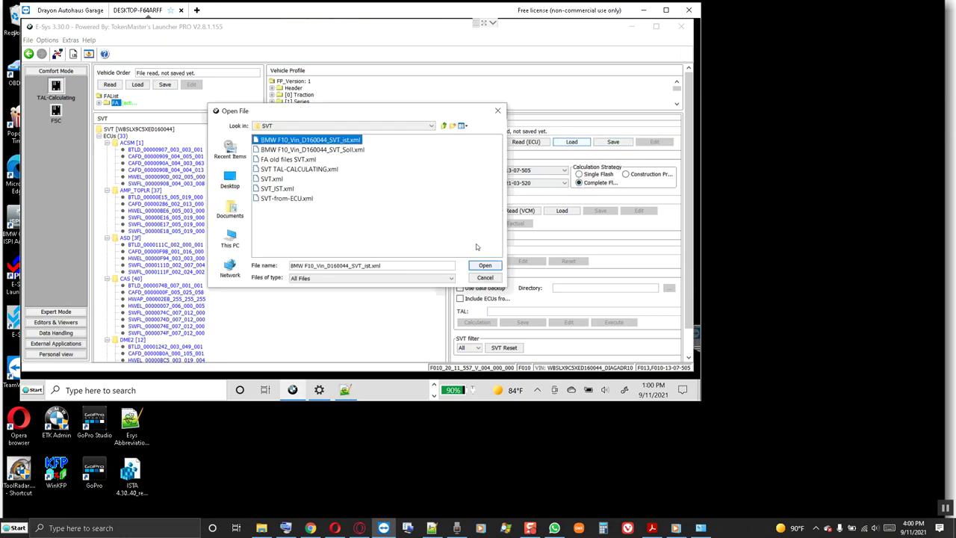
{"action": "left_click", "coordinate": [485, 266]}
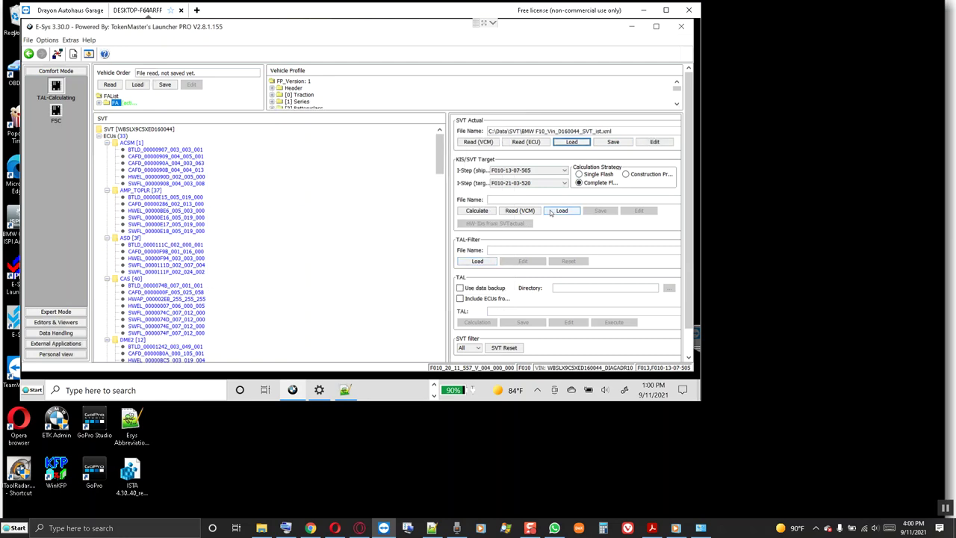
{"action": "left_click", "coordinate": [561, 211]}
{"action": "left_click", "coordinate": [333, 150]}
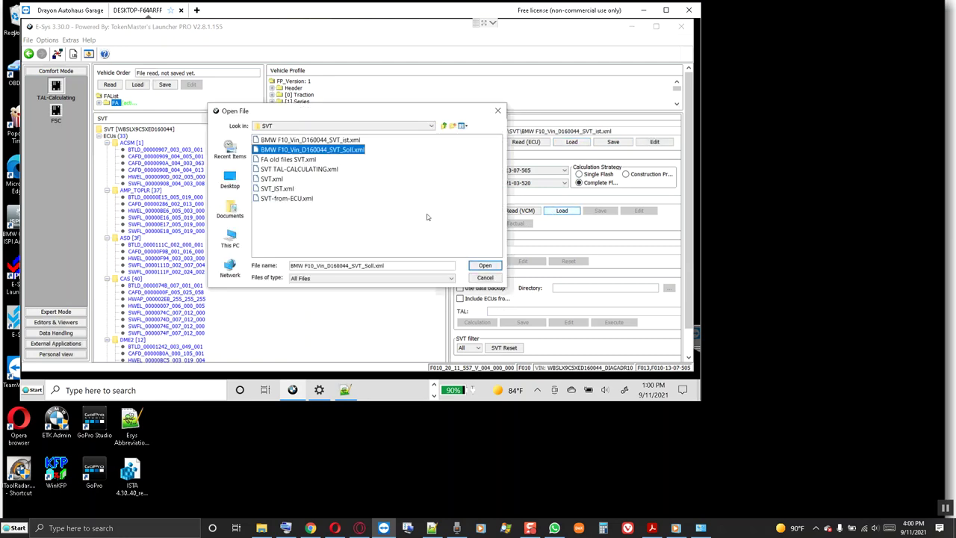
{"action": "left_click", "coordinate": [485, 266]}
- Calculate the TAL from the two SVTs and bring up its save dialog
{"action": "left_click", "coordinate": [478, 322]}
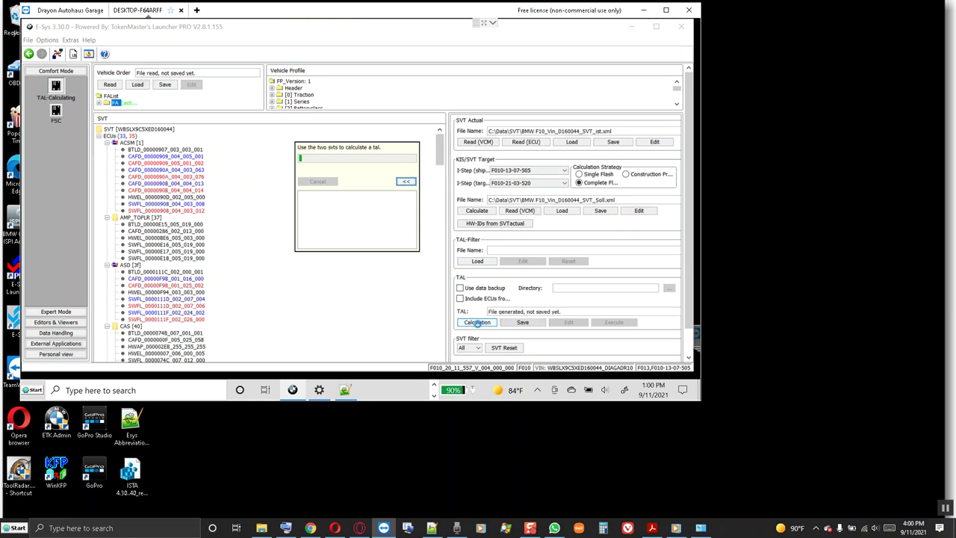
{"action": "left_click", "coordinate": [513, 323]}
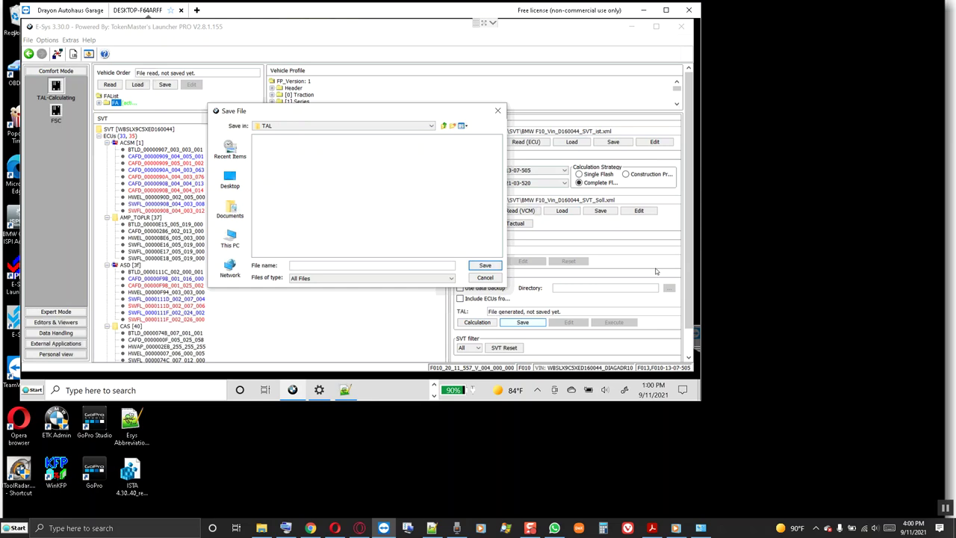
{"action": "left_click", "coordinate": [435, 391]}
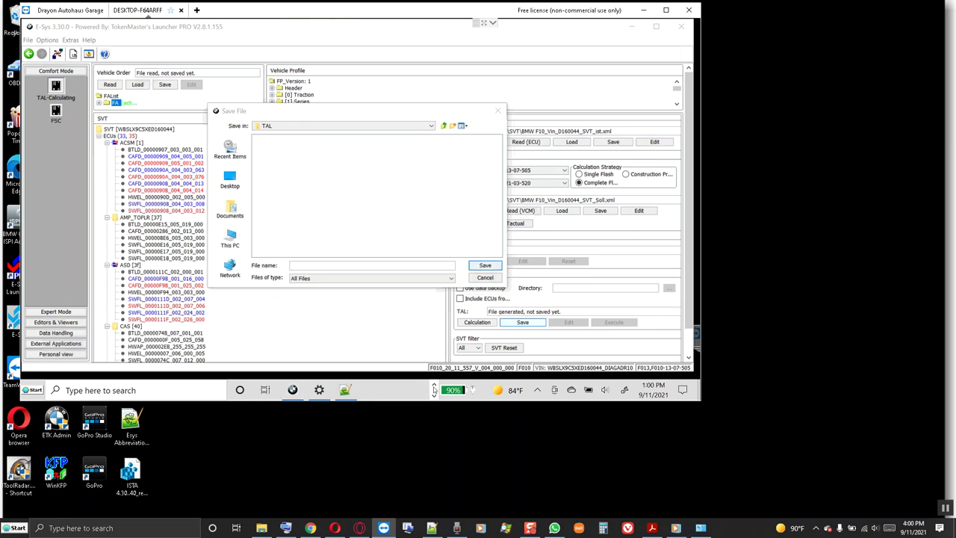
- Copy the BMW F10_Vin_D160044 folder name from Documents in Explorer, then minimize Explorer
{"action": "mouse_move", "coordinate": [290, 392]}
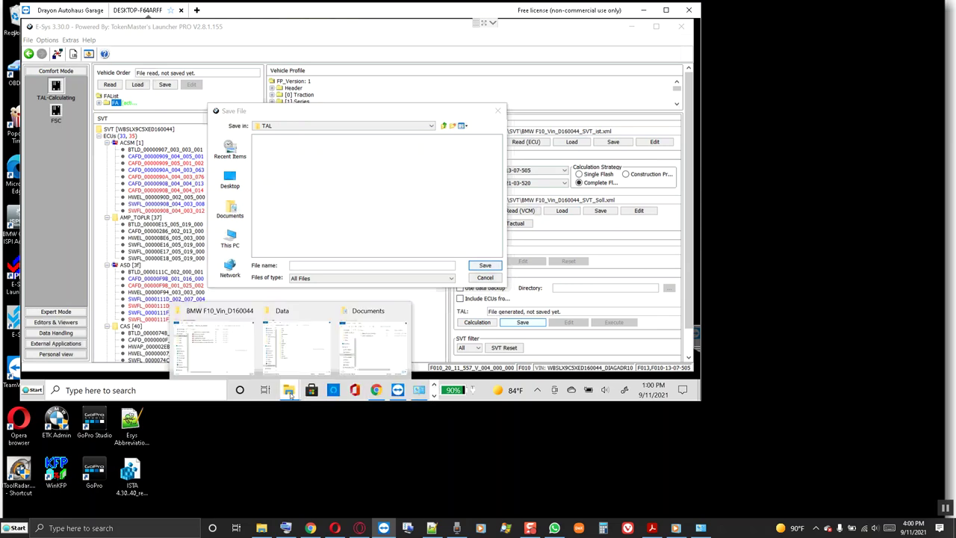
{"action": "left_click", "coordinate": [218, 342]}
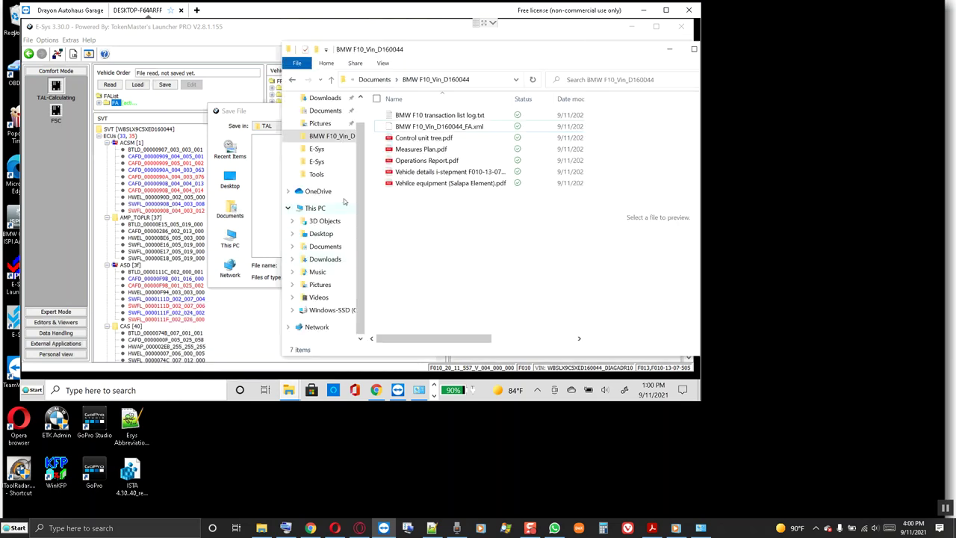
{"action": "left_click", "coordinate": [331, 79]}
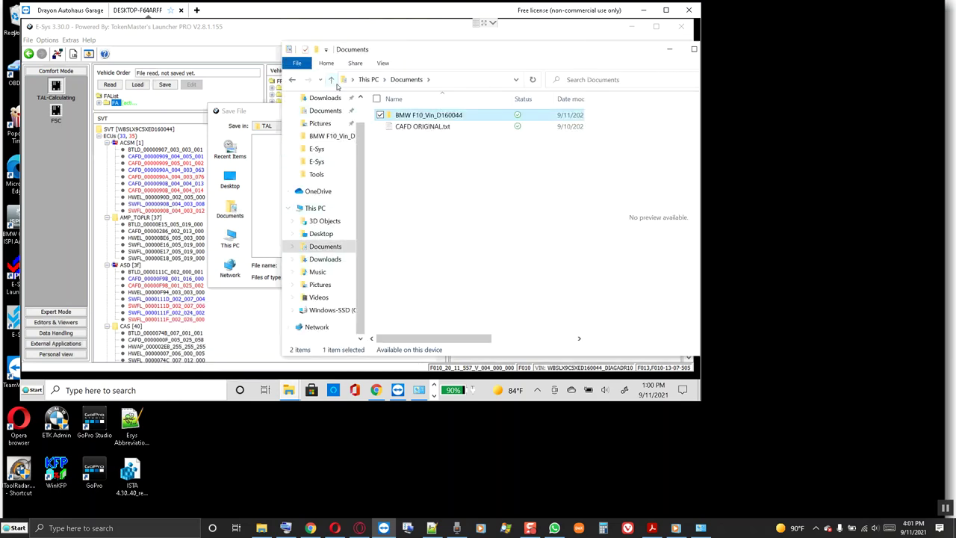
{"action": "right_click", "coordinate": [416, 118]}
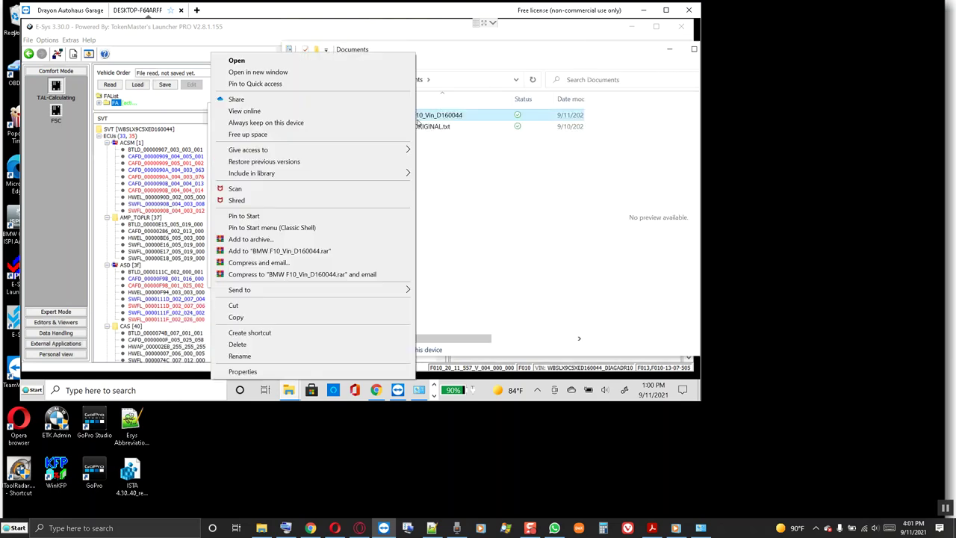
{"action": "left_click", "coordinate": [253, 357]}
{"action": "key", "text": "ctrl+c"}
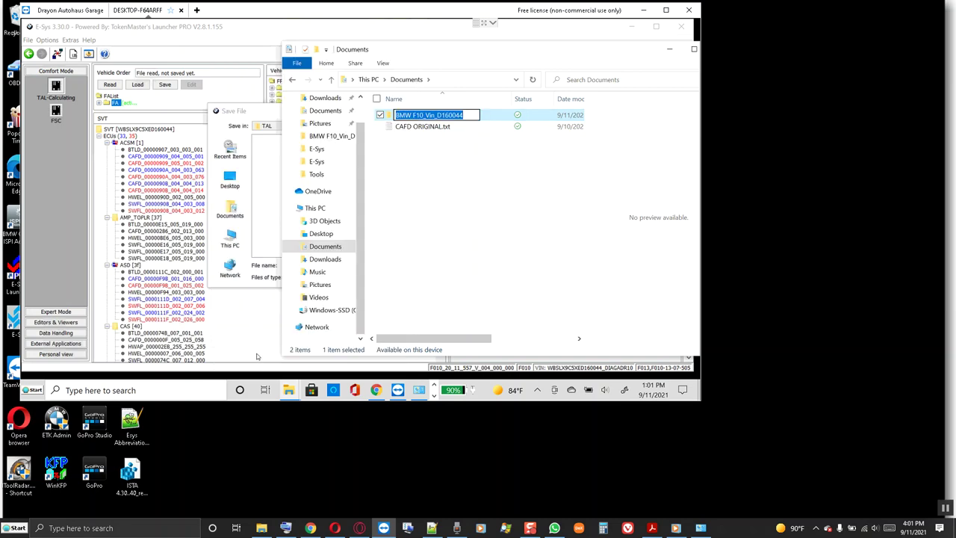
{"action": "left_click", "coordinate": [509, 251]}
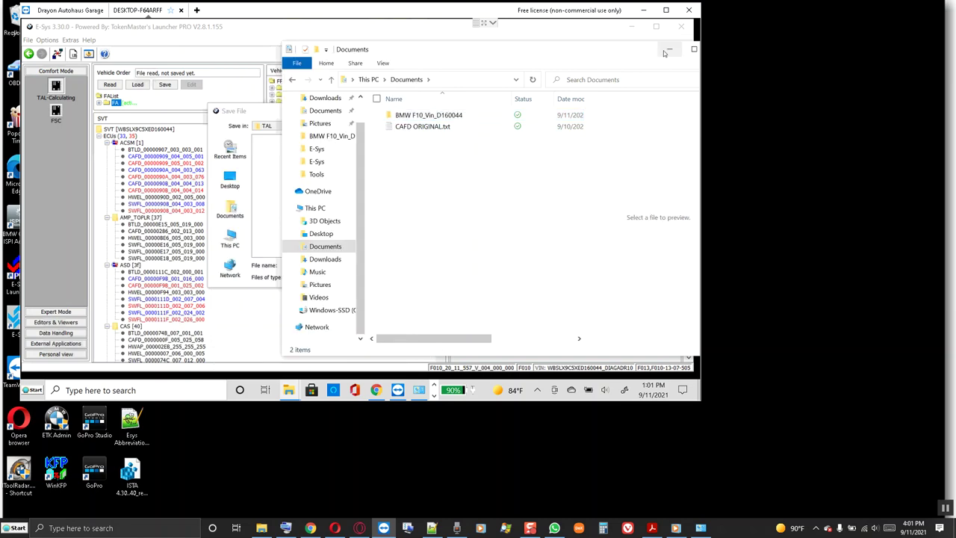
{"action": "left_click", "coordinate": [669, 49]}
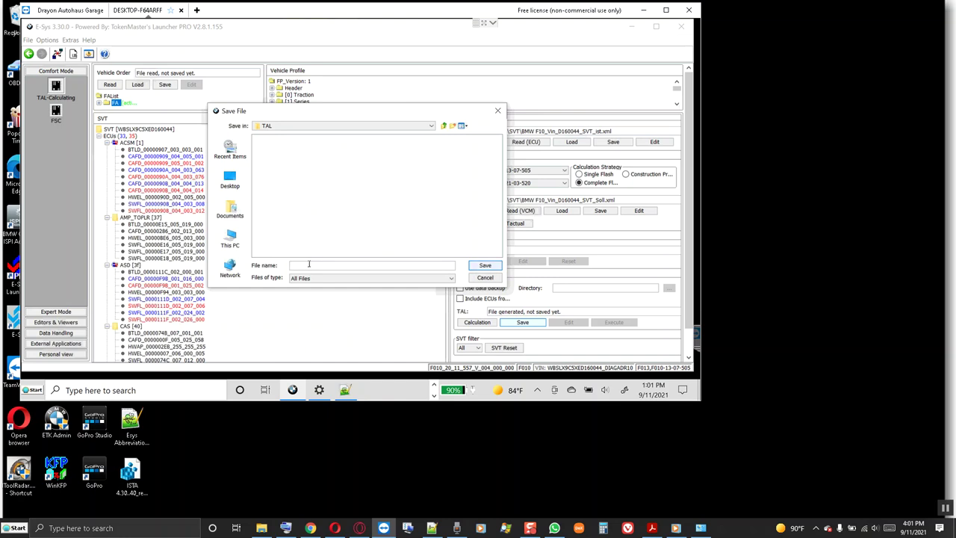
{"action": "key", "text": "ctrl+v"}
{"action": "type", "text": "_Tal"}
{"action": "key", "text": "Return"}
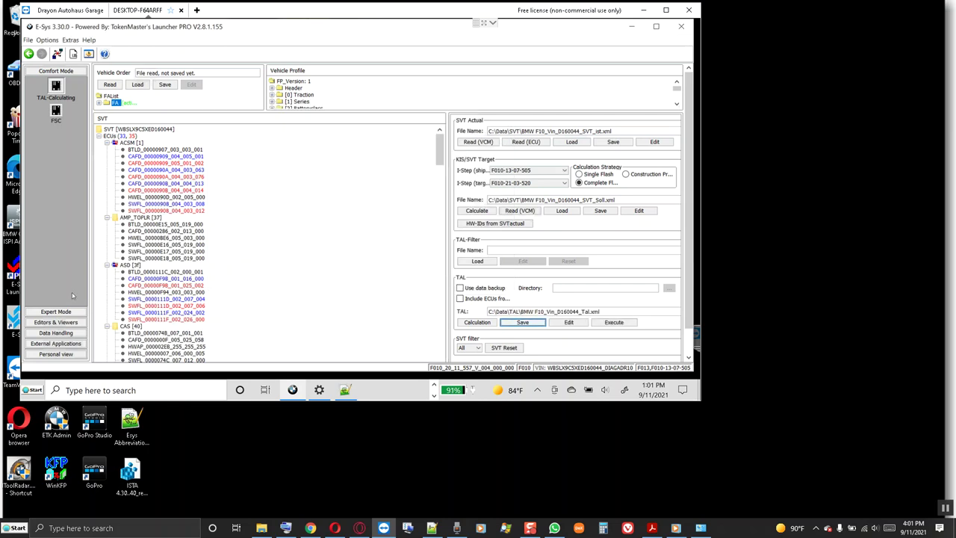
{"action": "left_click", "coordinate": [56, 312]}
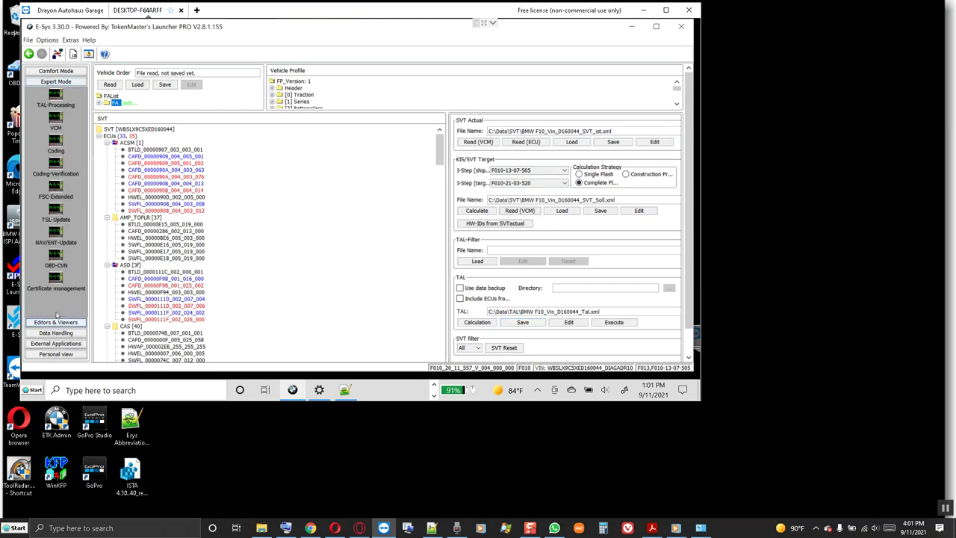
{"action": "left_click", "coordinate": [56, 97]}
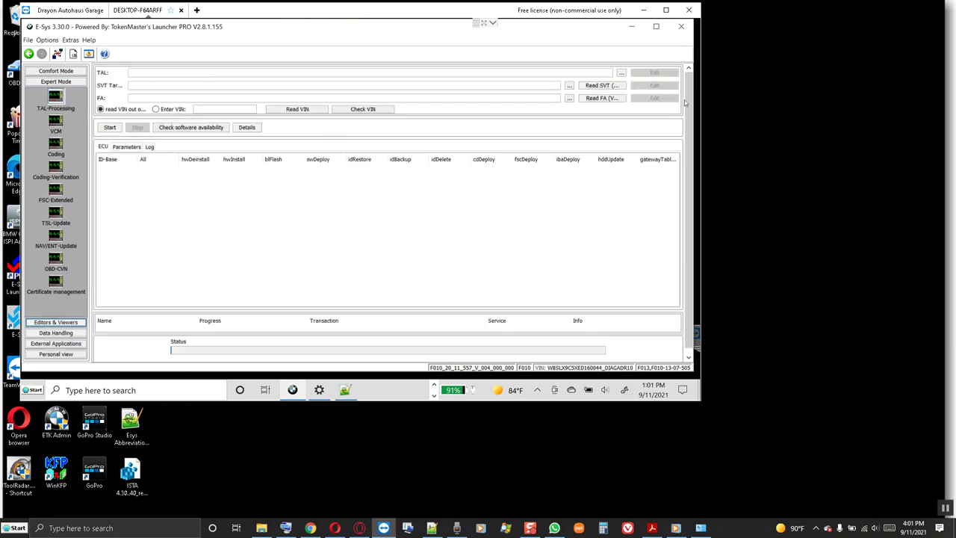
{"action": "left_click", "coordinate": [622, 73]}
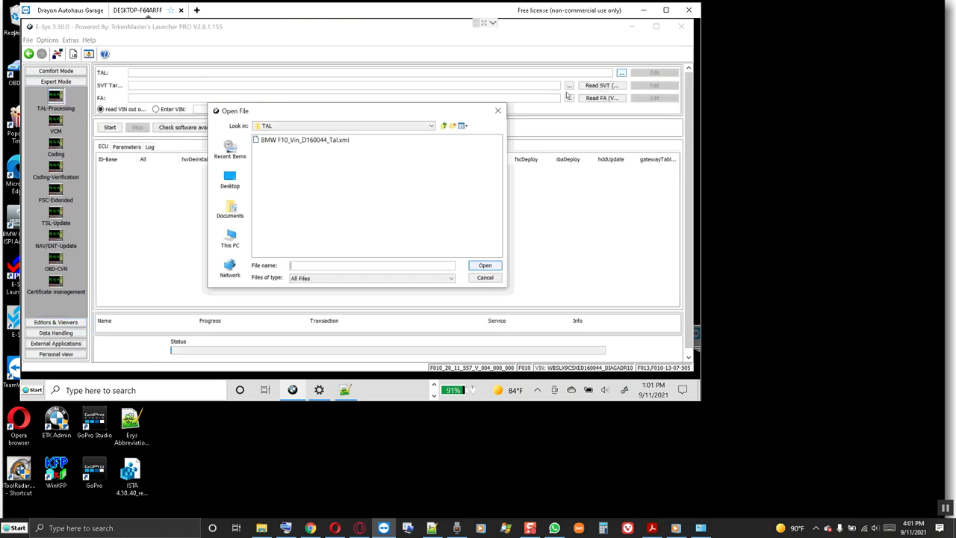
{"action": "left_click", "coordinate": [331, 140]}
{"action": "left_click", "coordinate": [485, 265]}
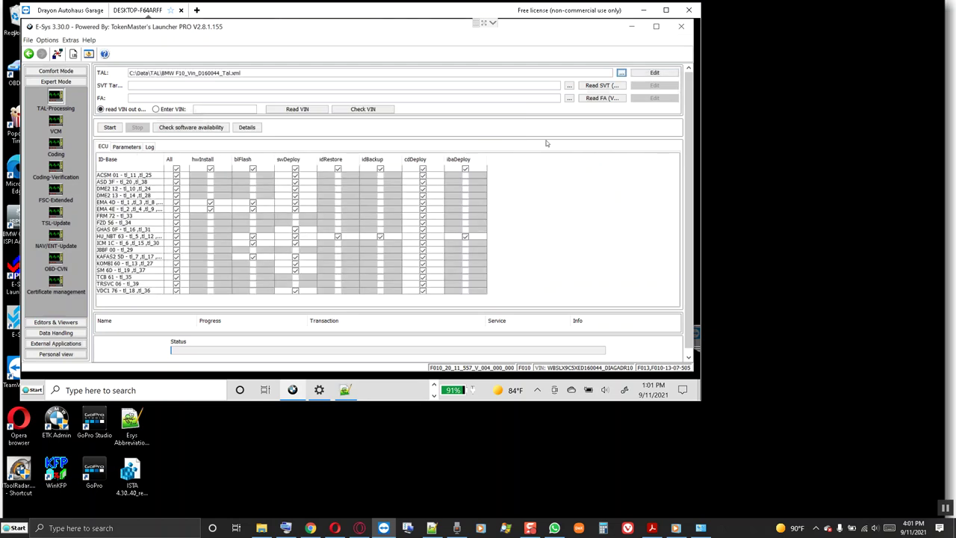
{"action": "left_click", "coordinate": [569, 87]}
{"action": "left_click", "coordinate": [312, 149]}
{"action": "left_click", "coordinate": [486, 265]}
{"action": "left_click", "coordinate": [594, 100]}
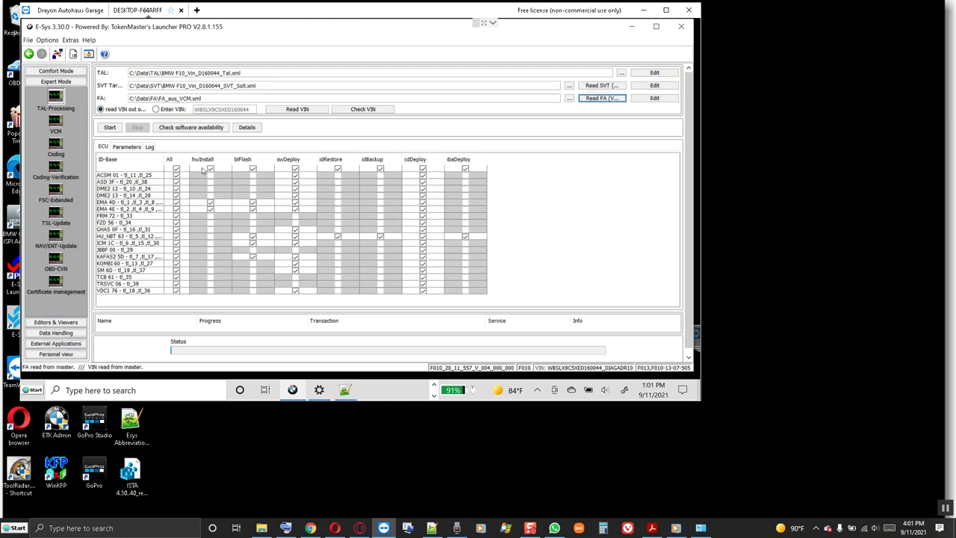
- Untick hwInstall for the EMA 4D and EMA 4E modules
{"action": "left_click", "coordinate": [132, 203]}
{"action": "left_click", "coordinate": [210, 203]}
{"action": "left_click", "coordinate": [211, 210]}
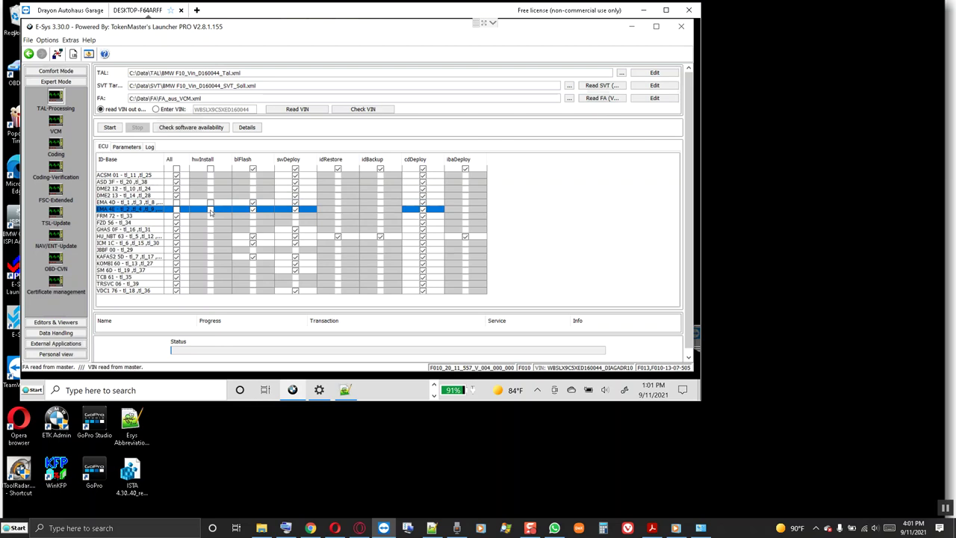
- Leave only ICM 1C cdDeploy ticked, confirm software availability, and start TAL processing
{"action": "left_click", "coordinate": [176, 169]}
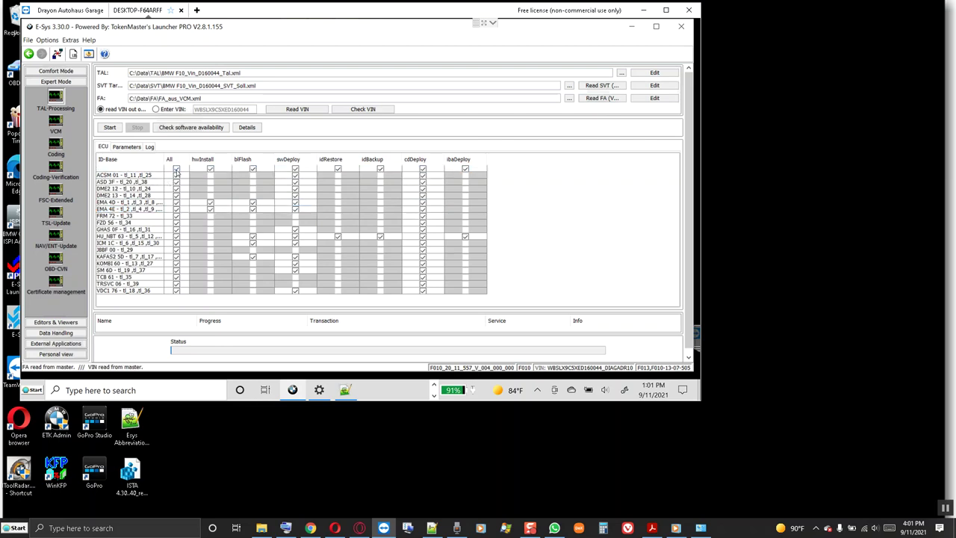
{"action": "left_click", "coordinate": [176, 243]}
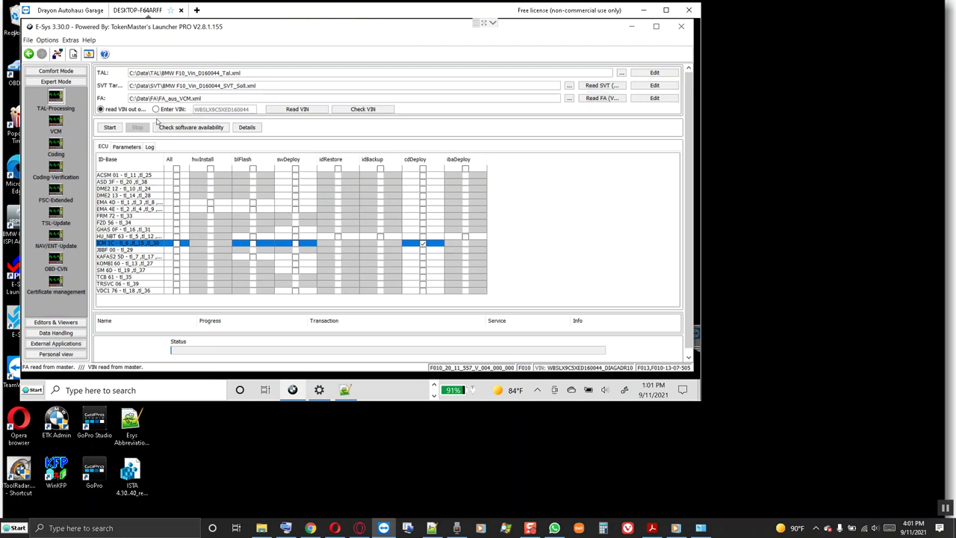
{"action": "left_click", "coordinate": [190, 127]}
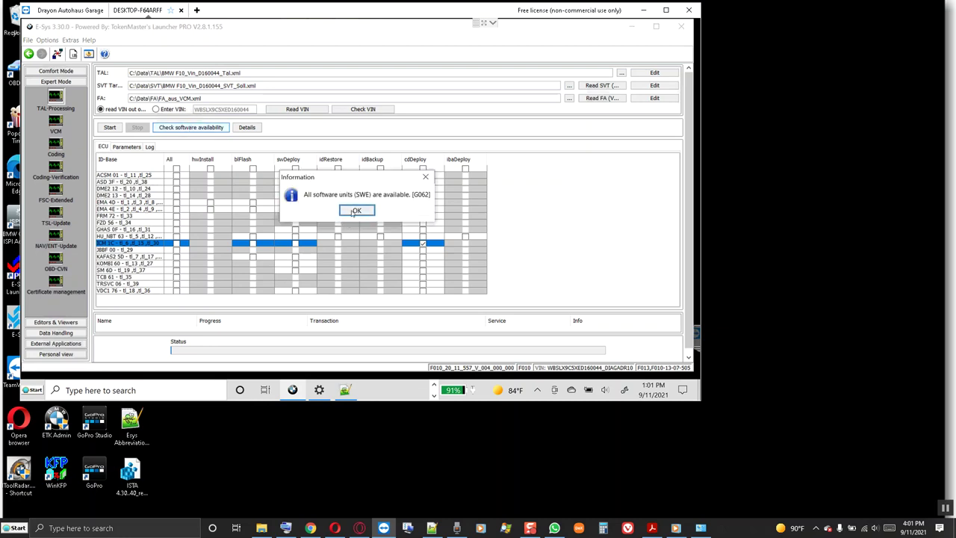
{"action": "left_click", "coordinate": [349, 211]}
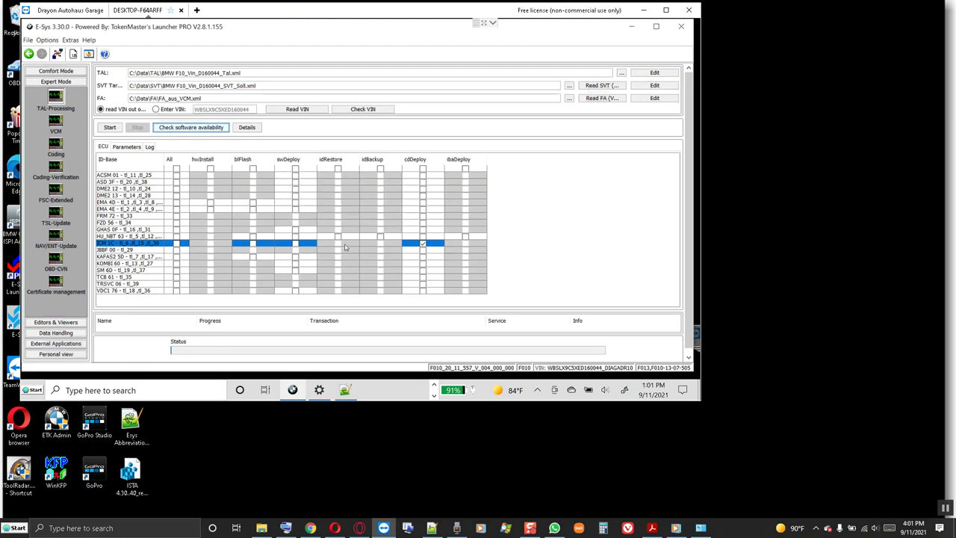
{"action": "left_click", "coordinate": [110, 128]}
{"action": "left_click", "coordinate": [387, 291]}
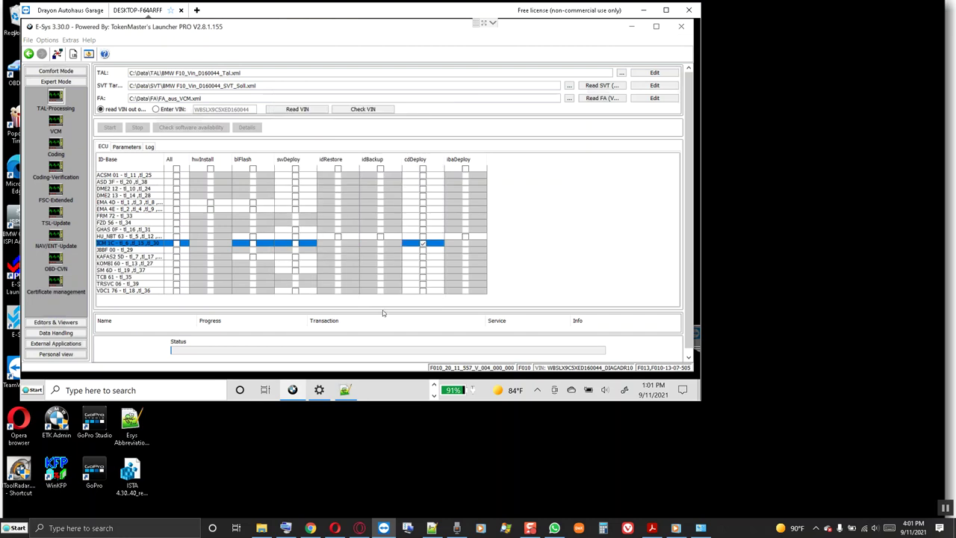
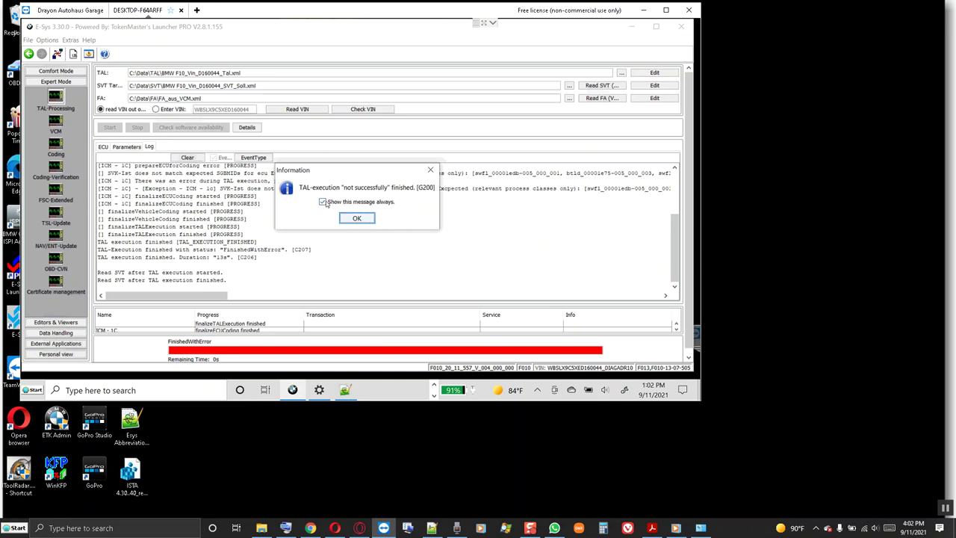
- Dismiss the TAL-execution failure notice and review the SVK-Ist error in the log
{"action": "left_click", "coordinate": [357, 218]}
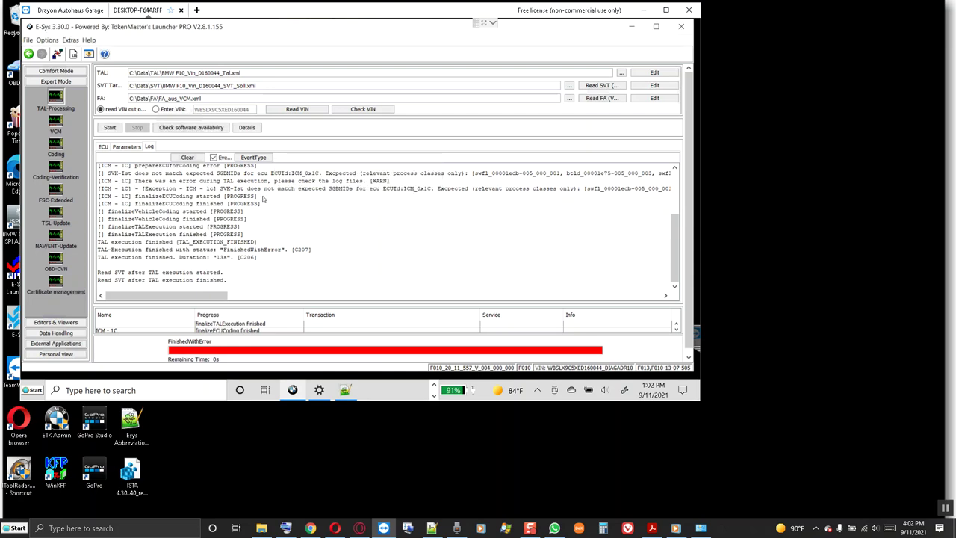
{"action": "left_click_drag", "start_coordinate": [222, 191], "coordinate": [428, 192]}
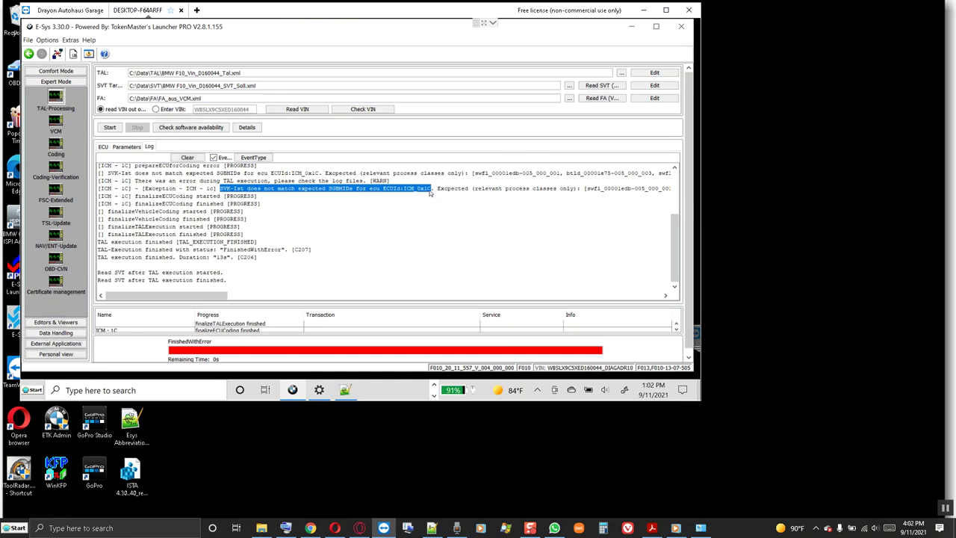
{"action": "scroll", "coordinate": [342, 210], "scroll_direction": "up", "scroll_amount": 2}
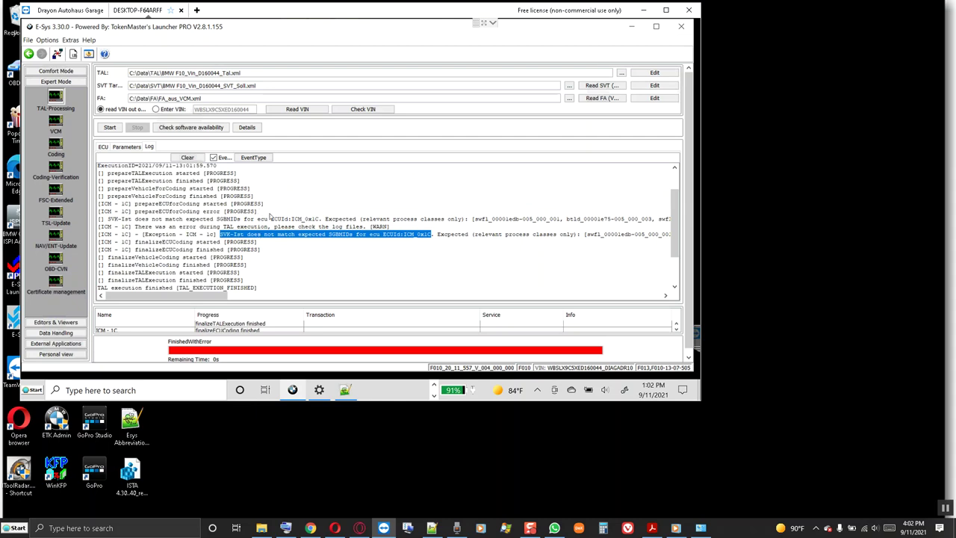
{"action": "scroll", "coordinate": [270, 216], "scroll_direction": "down", "scroll_amount": 2}
{"action": "scroll", "coordinate": [271, 216], "scroll_direction": "up", "scroll_amount": 3}
{"action": "left_click", "coordinate": [270, 216]}
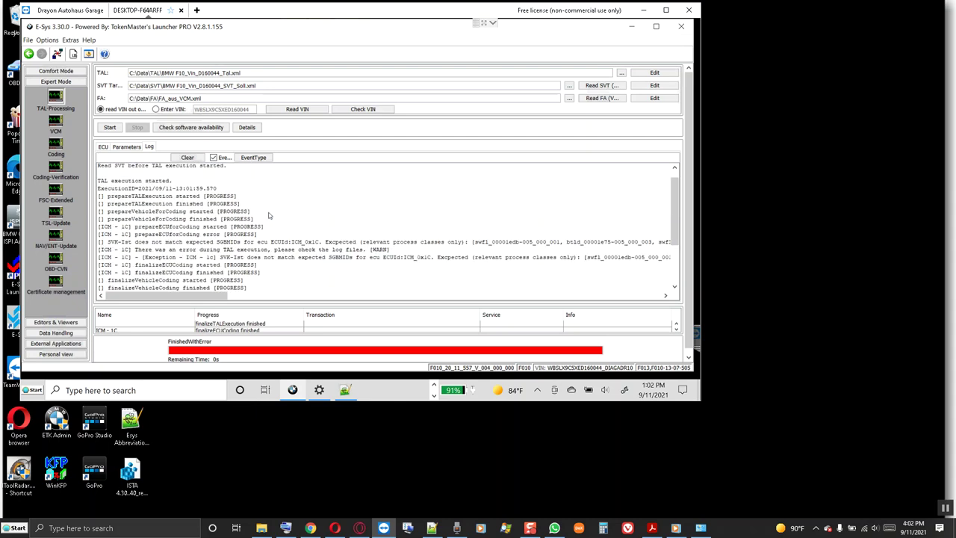
- Copy the entire execution log and switch to the transaction list log in Notepad++
{"action": "key", "text": "ctrl+a"}
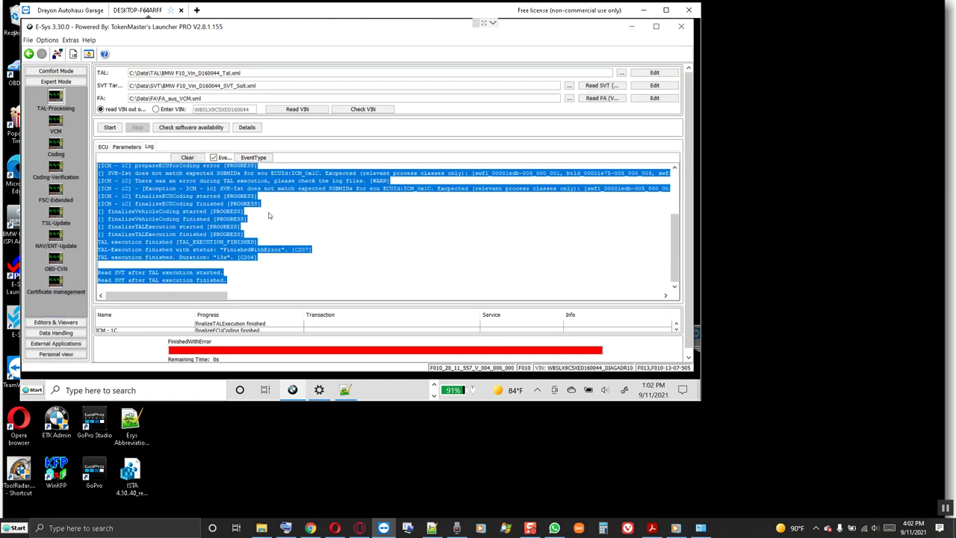
{"action": "left_click", "coordinate": [301, 227]}
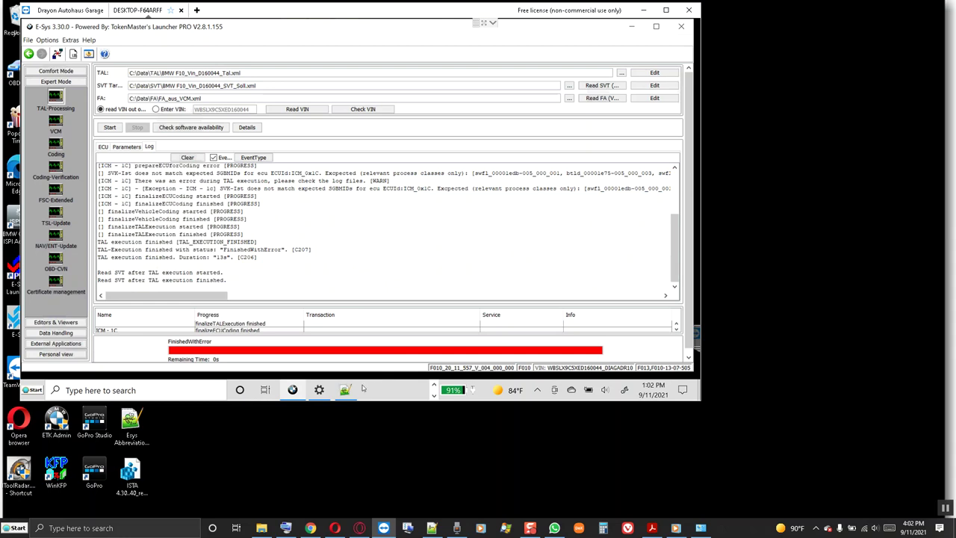
{"action": "left_click", "coordinate": [347, 390]}
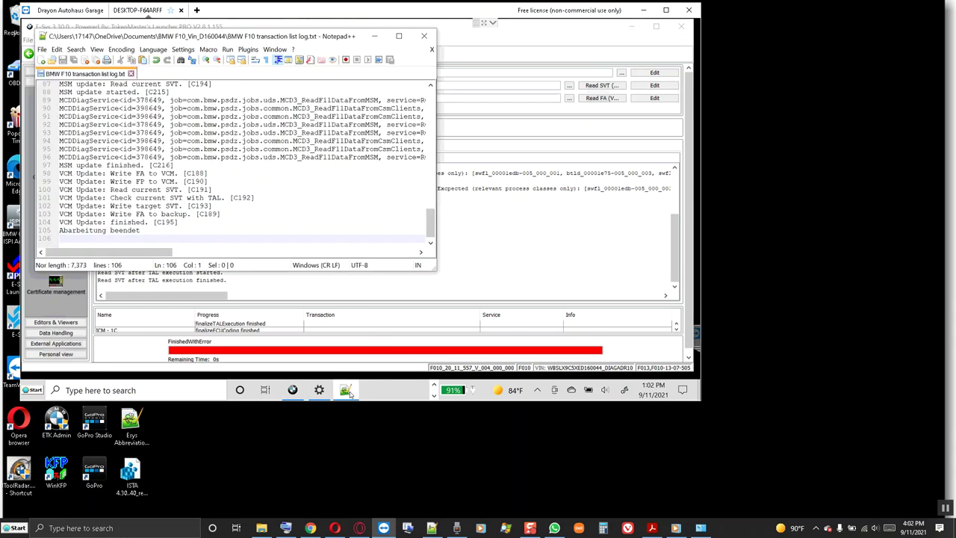
- Append the note 'ICM is wrong hardware variant' and paste the TAL execution log below it
{"action": "left_click", "coordinate": [430, 244]}
{"action": "key", "text": "Return"}
{"action": "key", "text": "Return"}
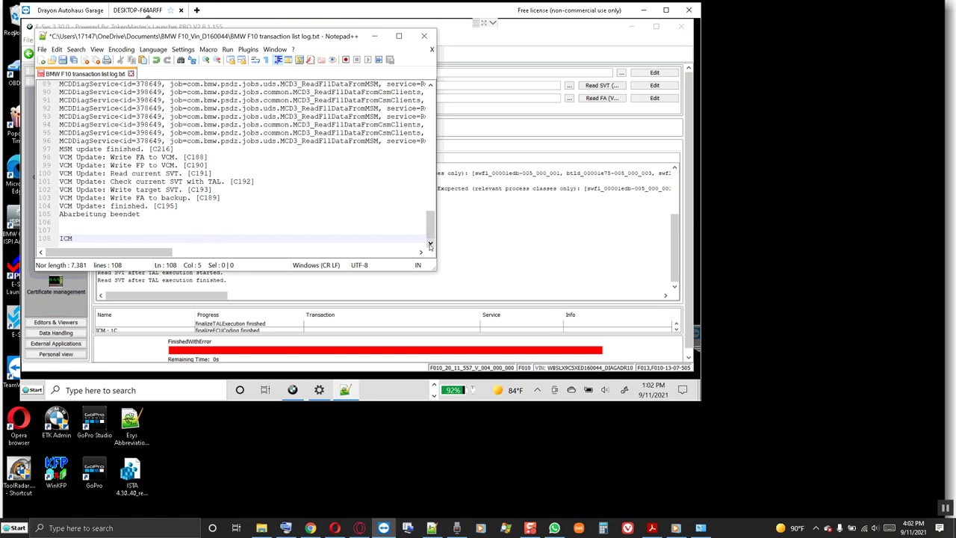
{"action": "type", "text": "ICM is wron"}
{"action": "type", "text": "g hardware variant"}
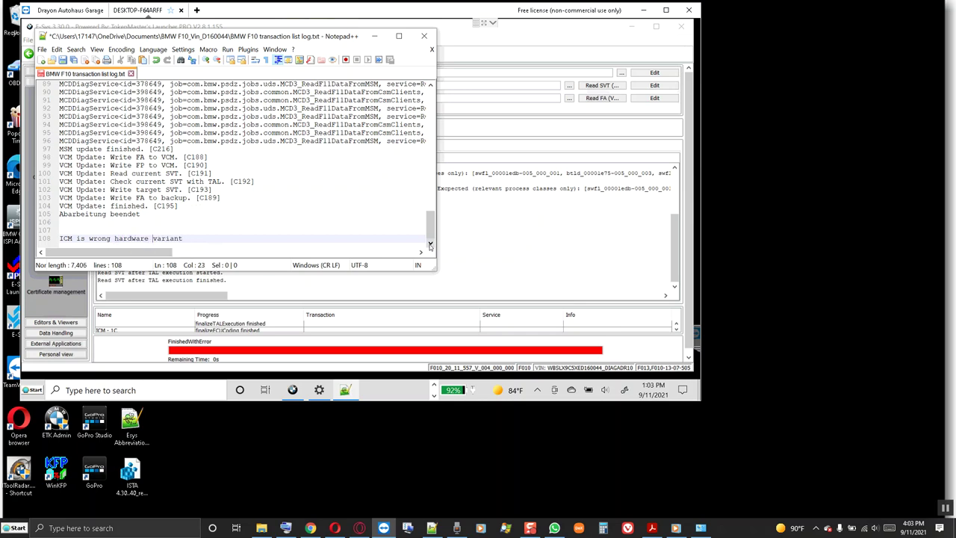
{"action": "key", "text": "Return"}
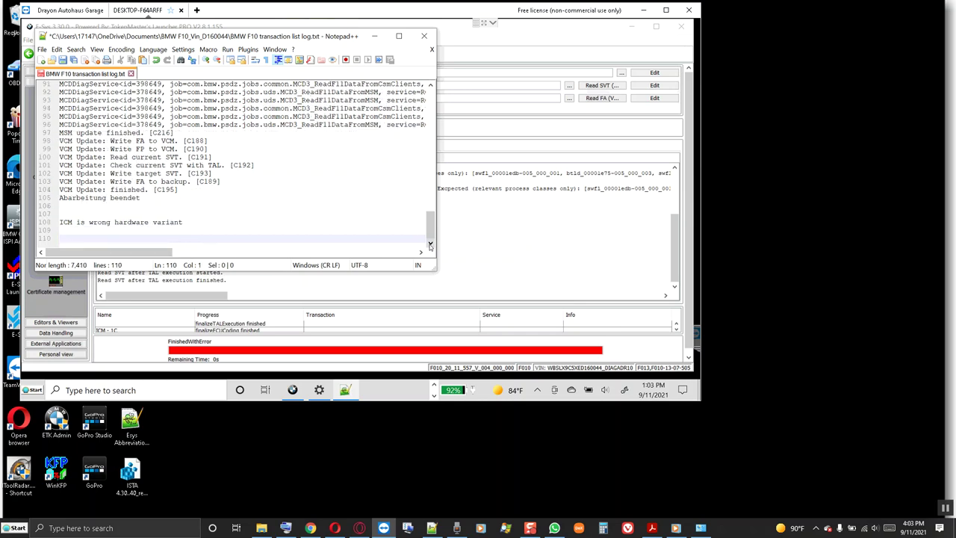
{"action": "key", "text": "ctrl+v"}
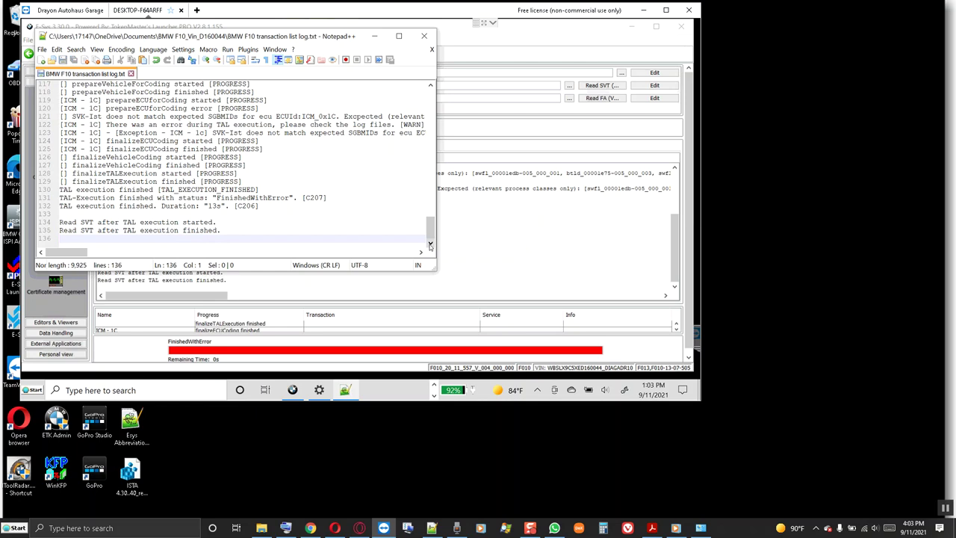
- Minimize Notepad++ so E-Sys is showing again
{"action": "left_click", "coordinate": [374, 36]}
{"action": "left_click", "coordinate": [345, 390]}
{"action": "left_click", "coordinate": [346, 392]}
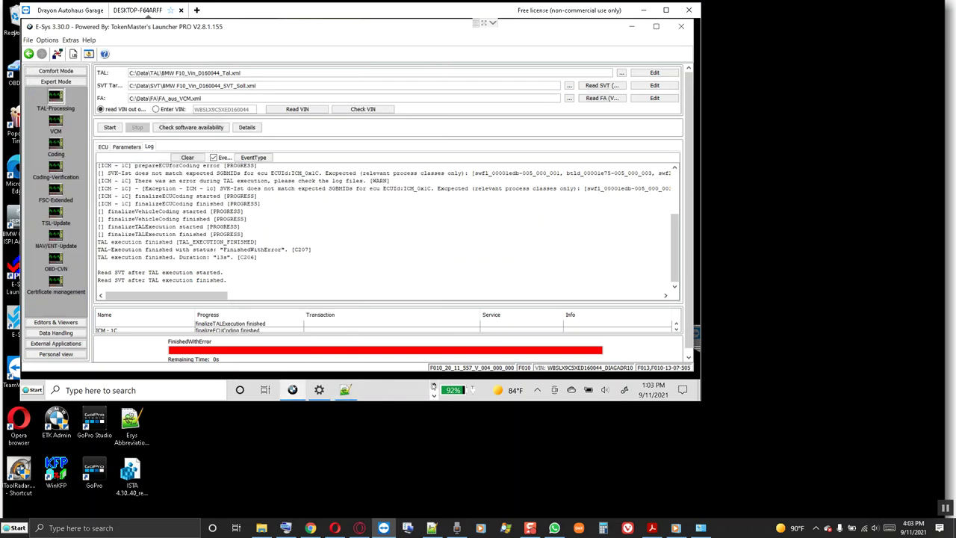
- Open BMW F10_Vin_D160044_FA.xml from the FA folder with Notepad++
{"action": "mouse_move", "coordinate": [289, 391]}
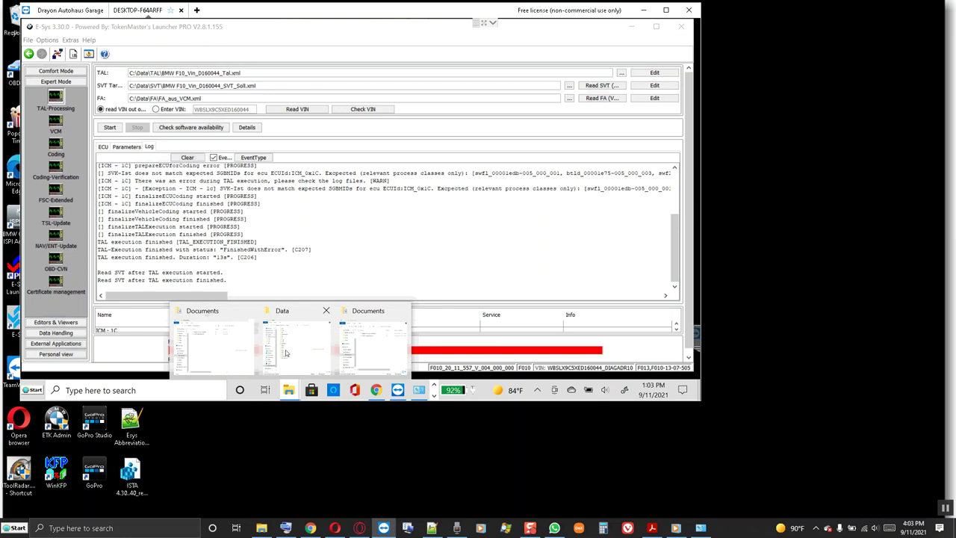
{"action": "left_click", "coordinate": [292, 342]}
{"action": "double_click", "coordinate": [195, 160]}
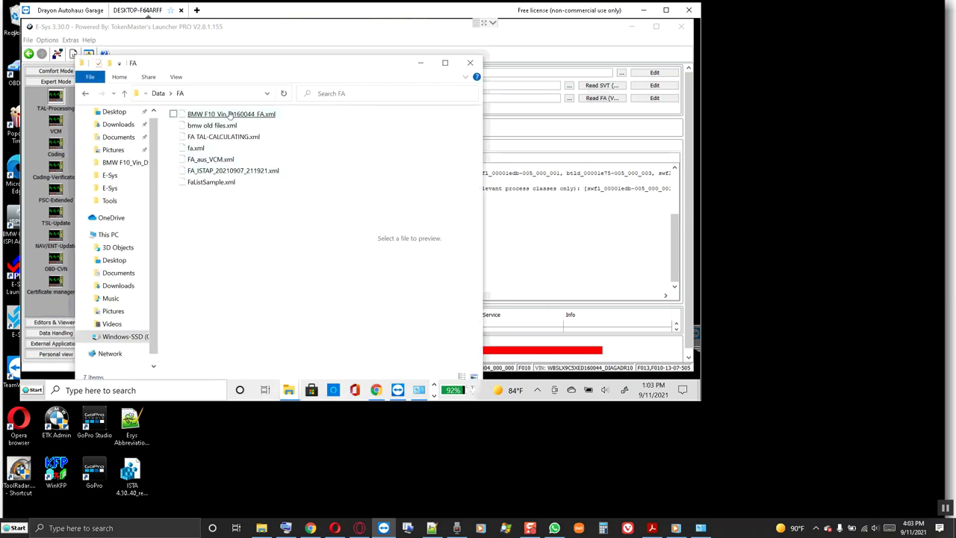
{"action": "left_click", "coordinate": [230, 114]}
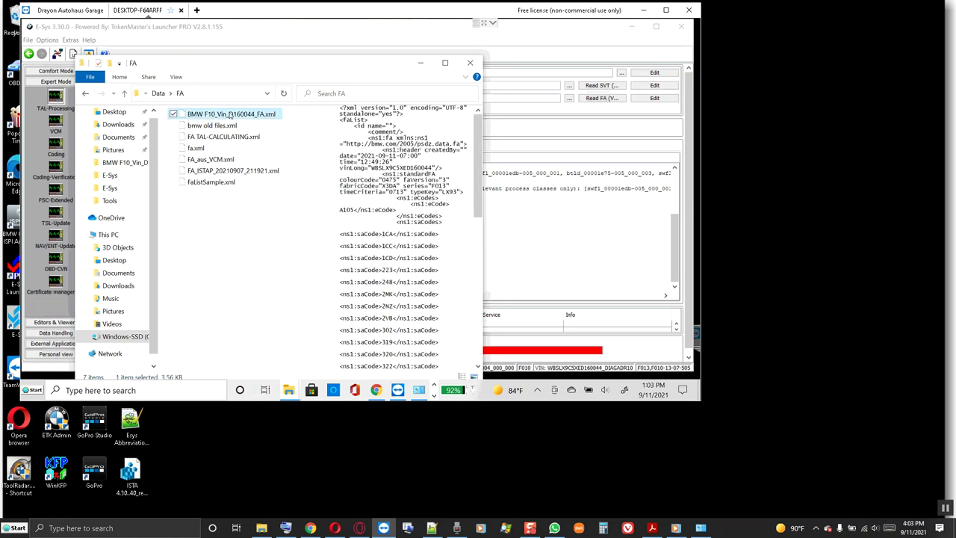
{"action": "right_click", "coordinate": [239, 114]}
{"action": "left_click", "coordinate": [227, 333]}
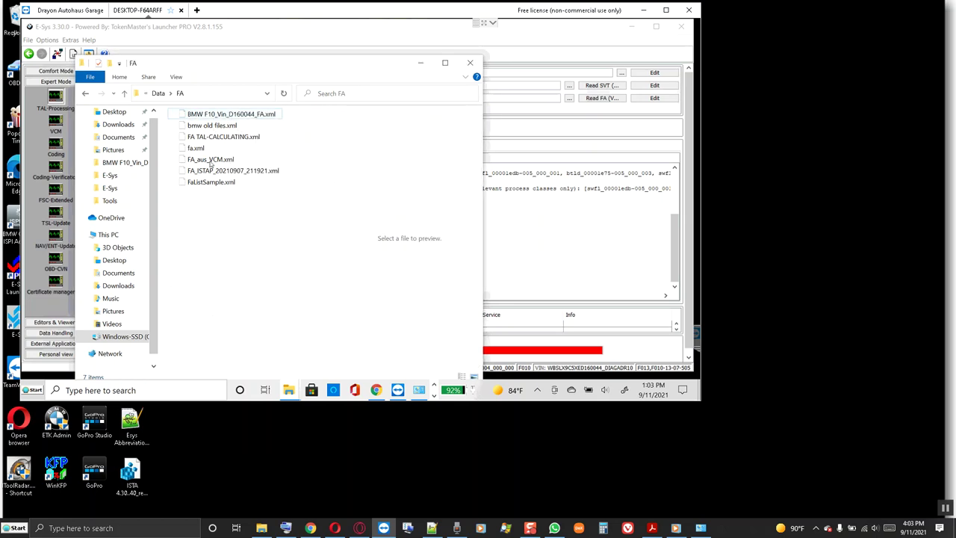
{"action": "left_click", "coordinate": [236, 113]}
{"action": "right_click", "coordinate": [237, 113]}
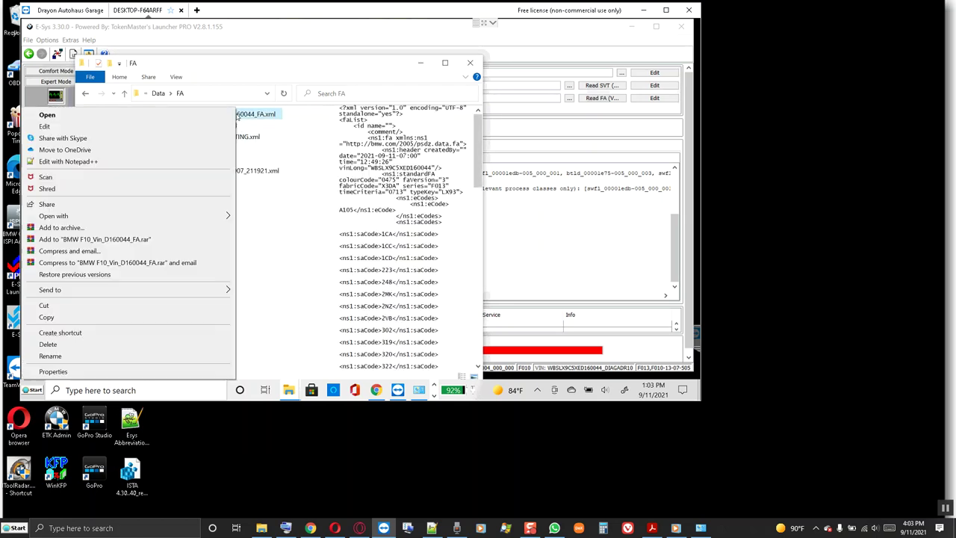
{"action": "left_click", "coordinate": [66, 162]}
- Copy the vinLong VIN value and minimize the windows to return to E-Sys
{"action": "left_click_drag", "start_coordinate": [239, 256], "coordinate": [330, 255]}
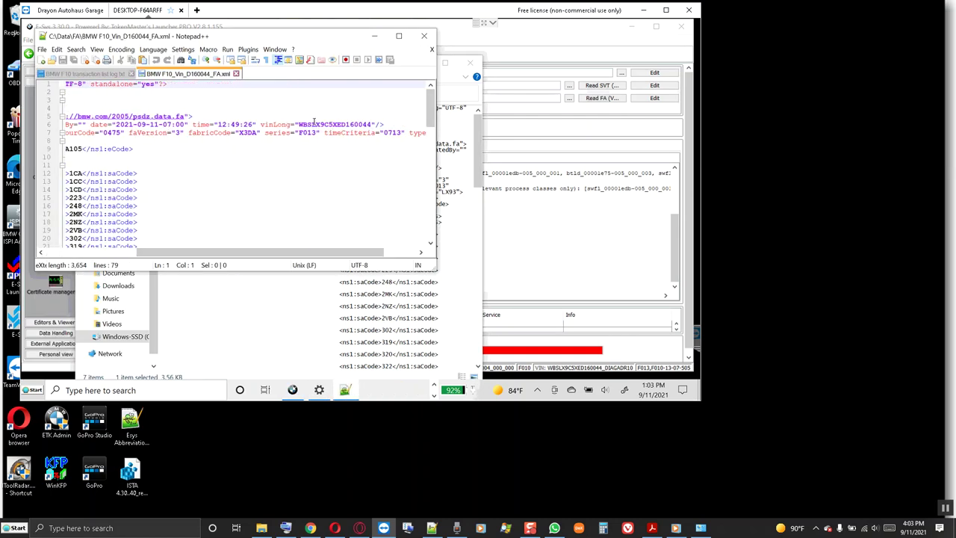
{"action": "left_click_drag", "start_coordinate": [299, 125], "coordinate": [371, 125]}
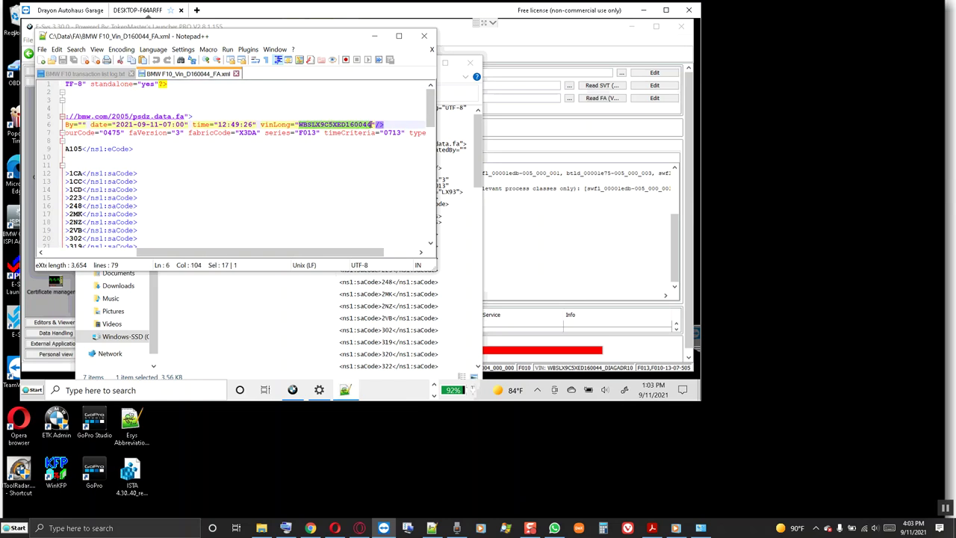
{"action": "right_click", "coordinate": [350, 125]}
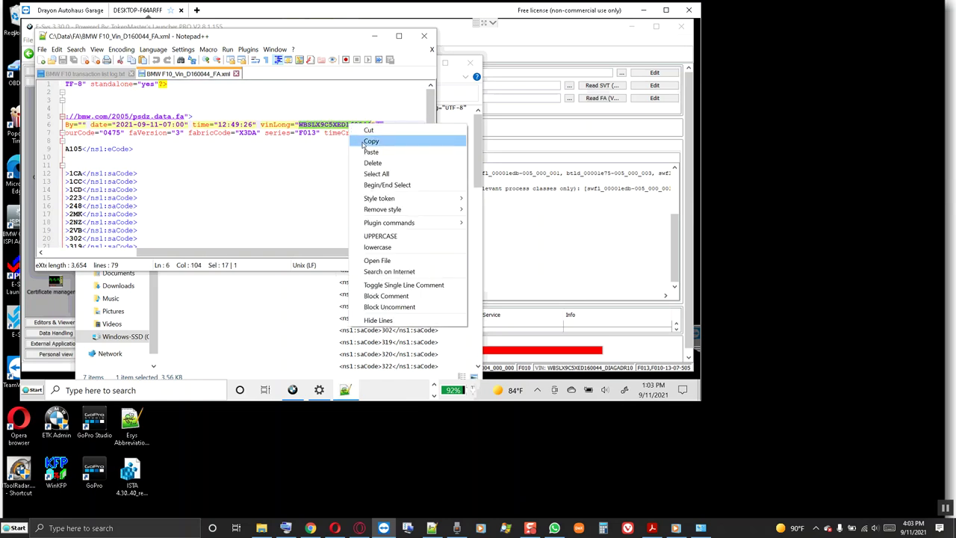
{"action": "left_click", "coordinate": [365, 142]}
{"action": "left_click", "coordinate": [295, 173]}
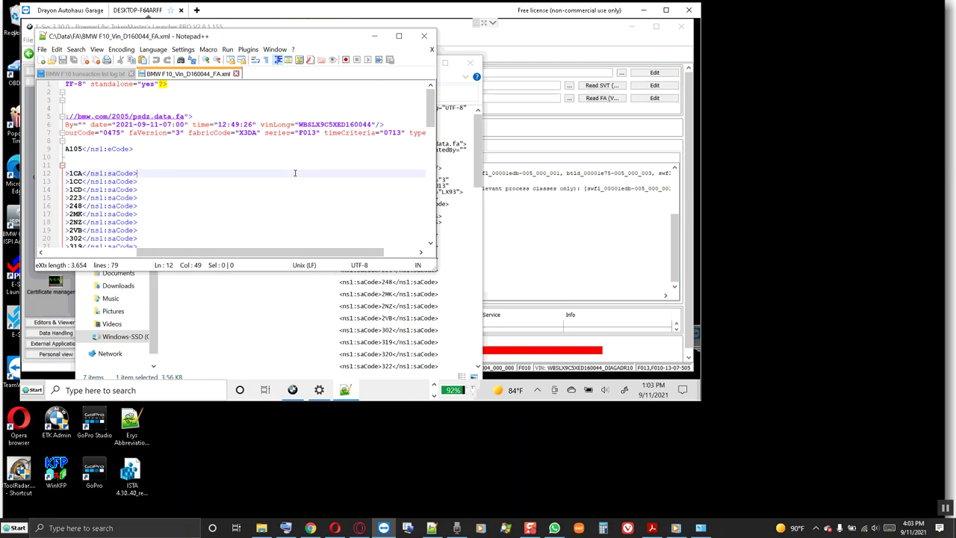
{"action": "left_click", "coordinate": [374, 35]}
{"action": "left_click", "coordinate": [274, 230]}
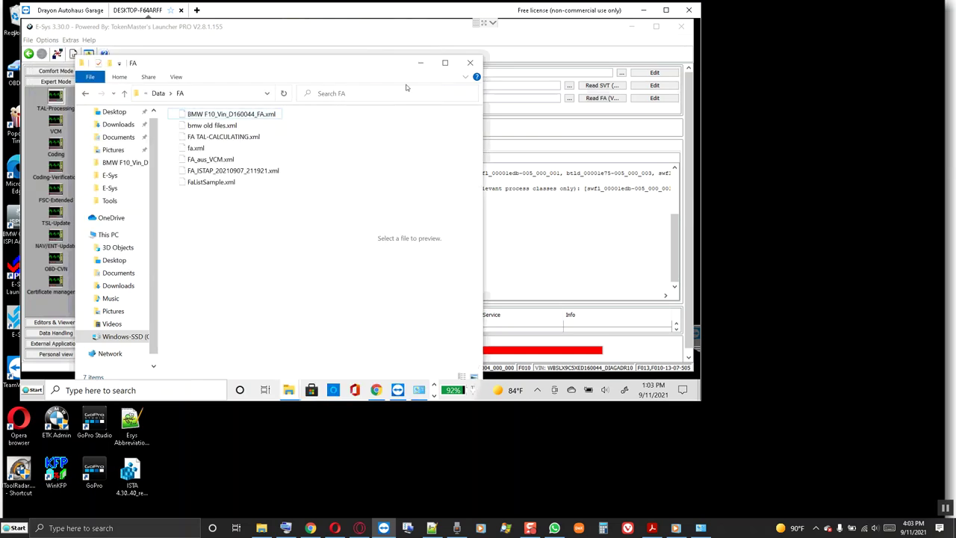
{"action": "left_click", "coordinate": [420, 63]}
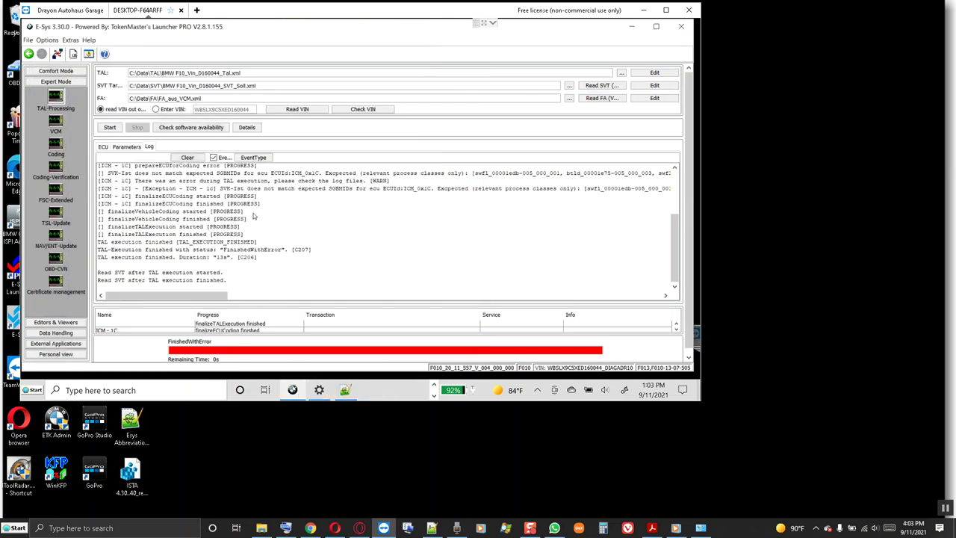
- Empty the Log tab, then tick the All boxes for TCB 61 and VDC1 76 in the ECU grid
{"action": "left_click", "coordinate": [187, 157]}
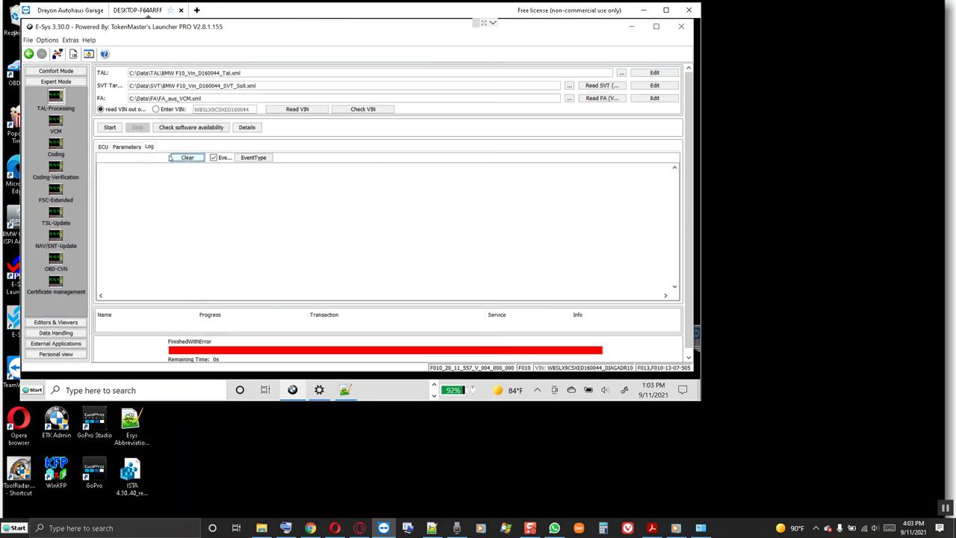
{"action": "left_click", "coordinate": [103, 146]}
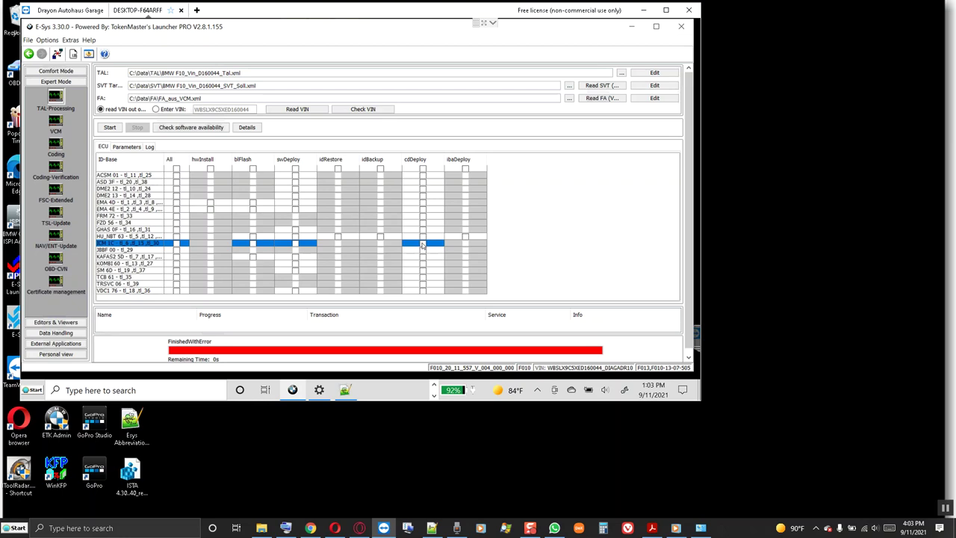
{"action": "left_click", "coordinate": [176, 277]}
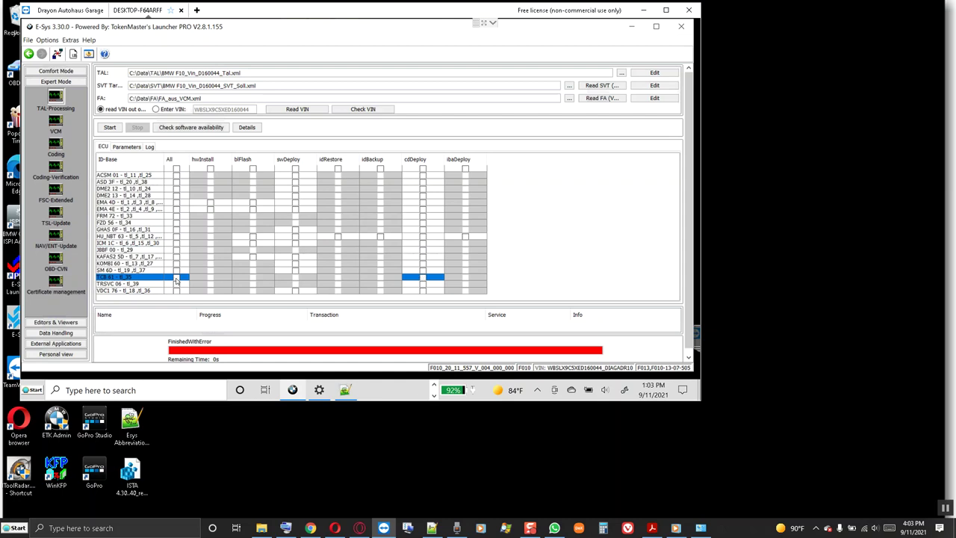
{"action": "left_click", "coordinate": [176, 290]}
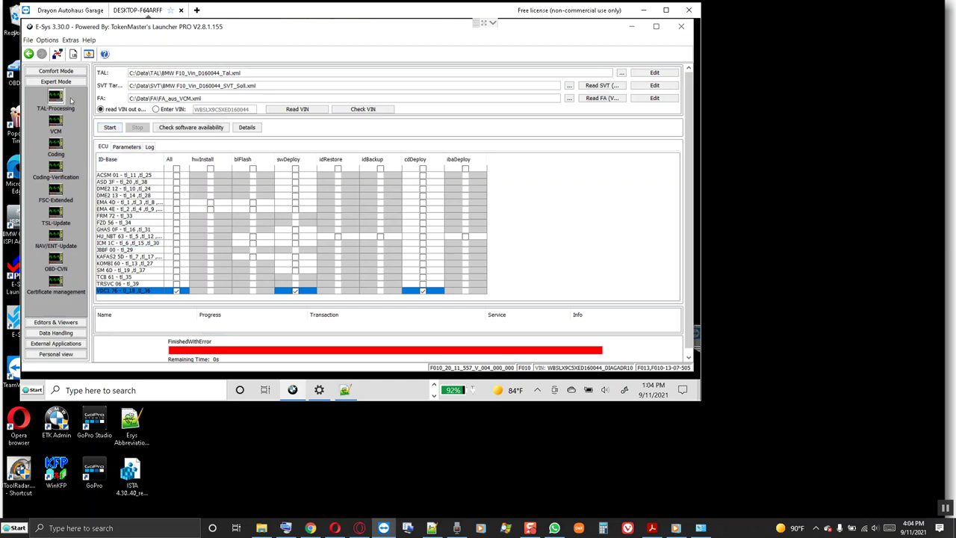
- In Comfort Mode, read the actual SVT from the vehicle's ECUs
{"action": "left_click", "coordinate": [54, 72]}
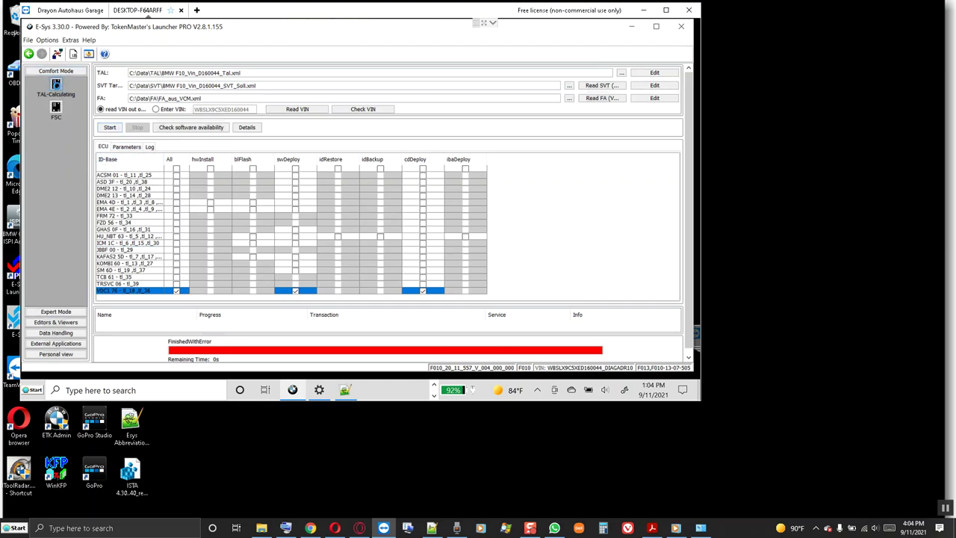
{"action": "left_click_drag", "start_coordinate": [441, 149], "coordinate": [445, 349]}
{"action": "scroll", "coordinate": [236, 209], "scroll_direction": "down", "scroll_amount": 9}
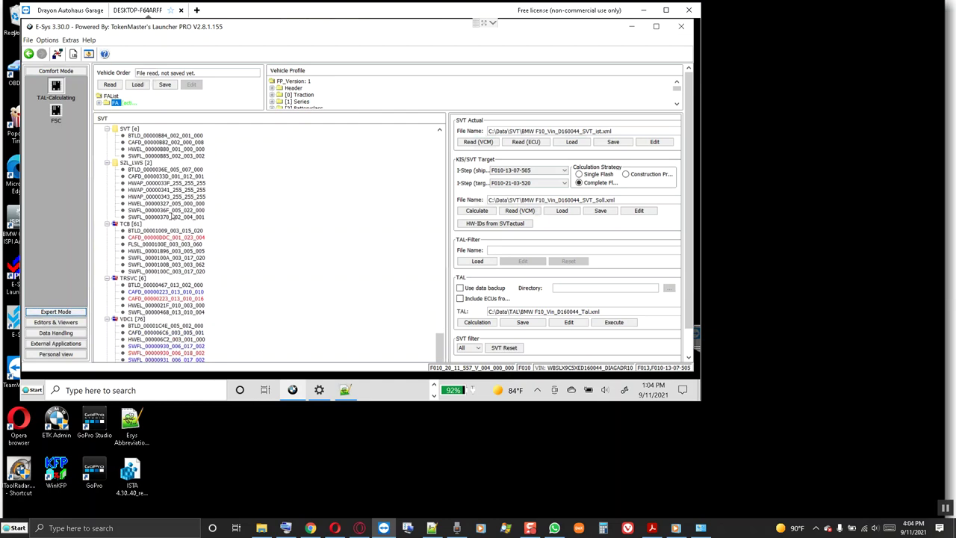
{"action": "left_click", "coordinate": [527, 142]}
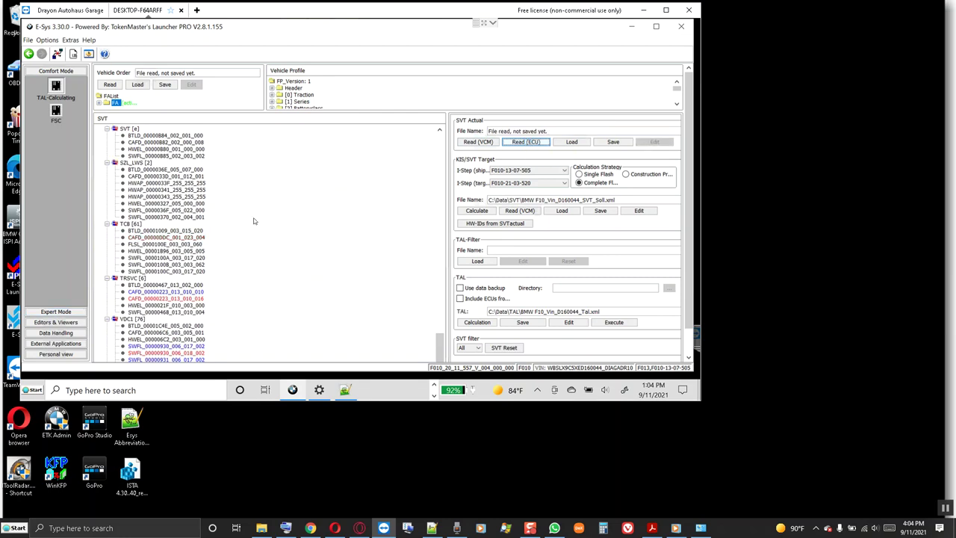
- Inspect TCB 61 and VDC1 76's SWFL entries, then return to Expert Mode TAL-Processing
{"action": "left_click", "coordinate": [138, 224]}
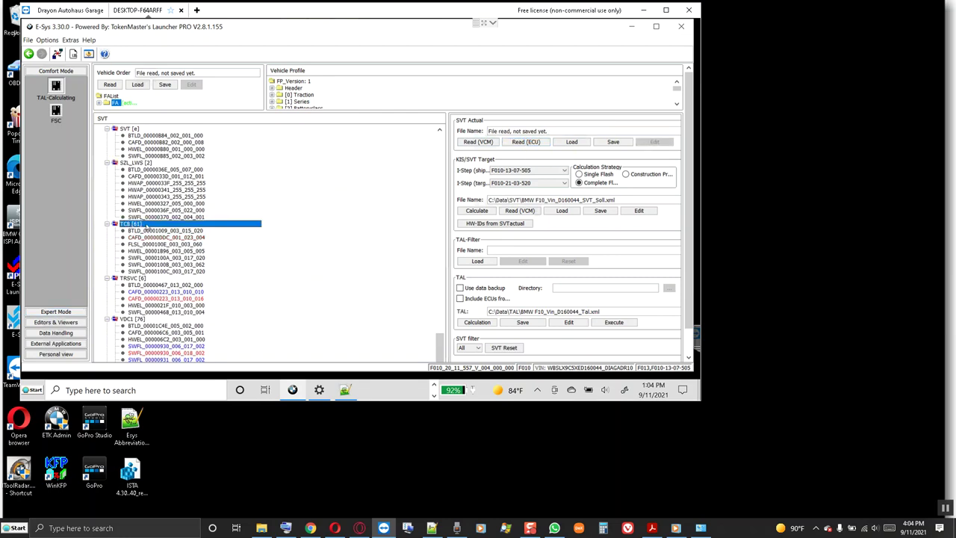
{"action": "scroll", "coordinate": [147, 226], "scroll_direction": "down", "scroll_amount": 2}
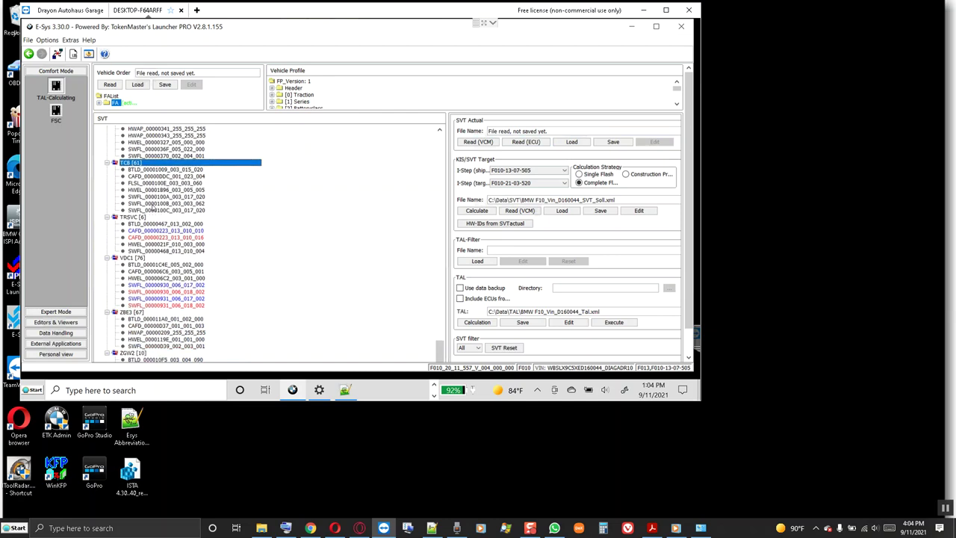
{"action": "scroll", "coordinate": [153, 209], "scroll_direction": "down", "scroll_amount": 1}
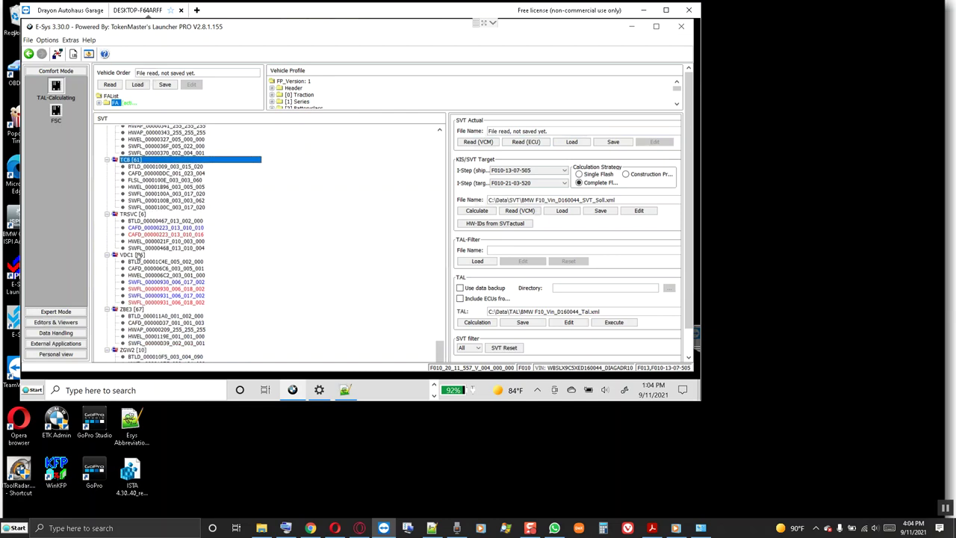
{"action": "left_click", "coordinate": [139, 255]}
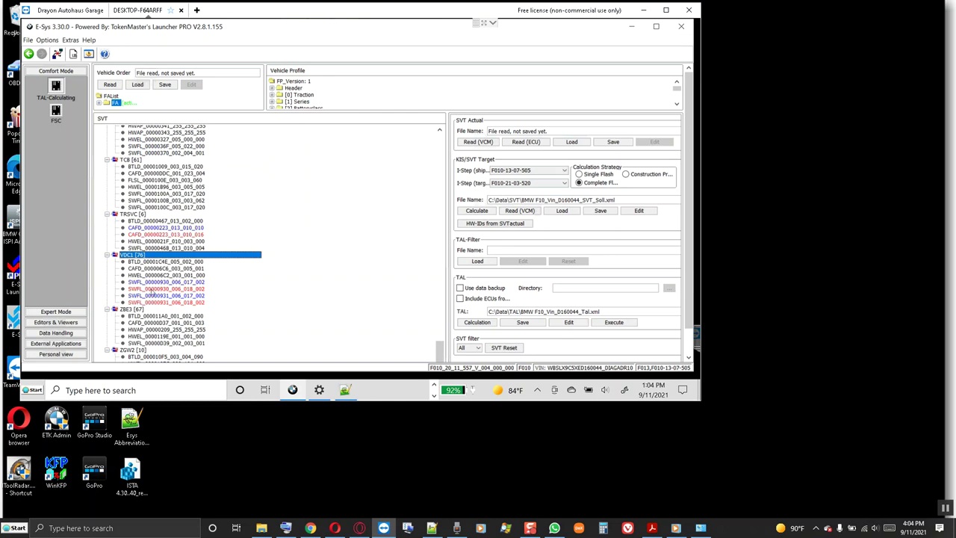
{"action": "left_click", "coordinate": [154, 290]}
{"action": "left_click", "coordinate": [160, 303]}
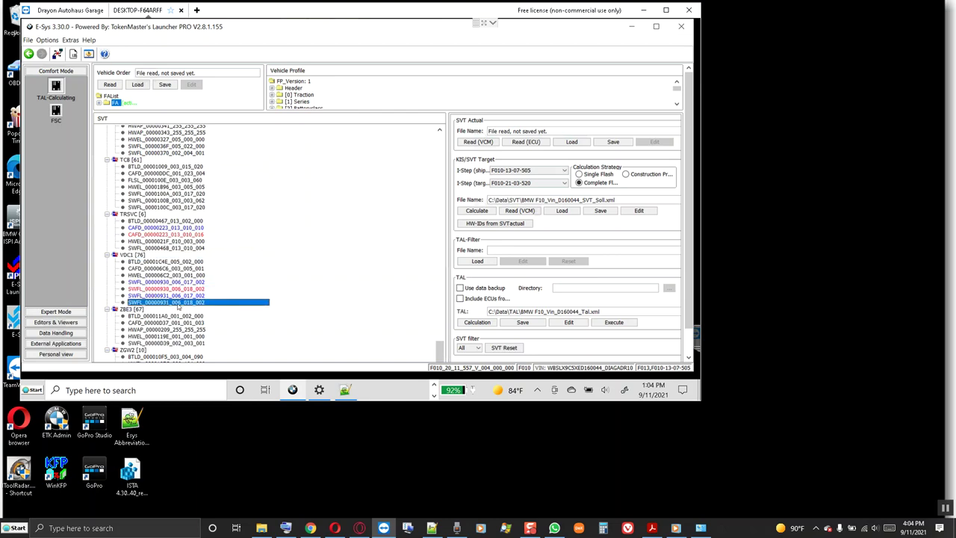
{"action": "left_click", "coordinate": [167, 283]}
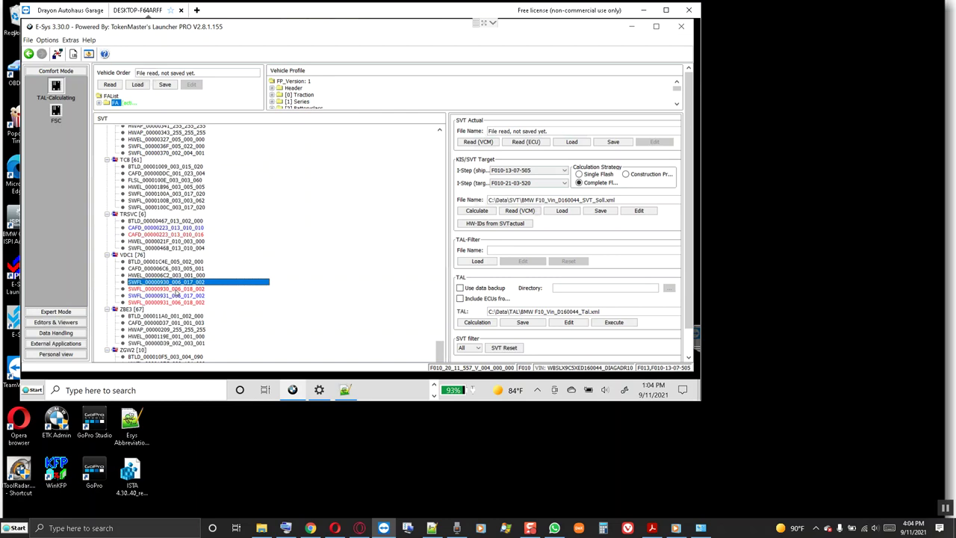
{"action": "left_click", "coordinate": [55, 312]}
{"action": "left_click", "coordinate": [55, 96]}
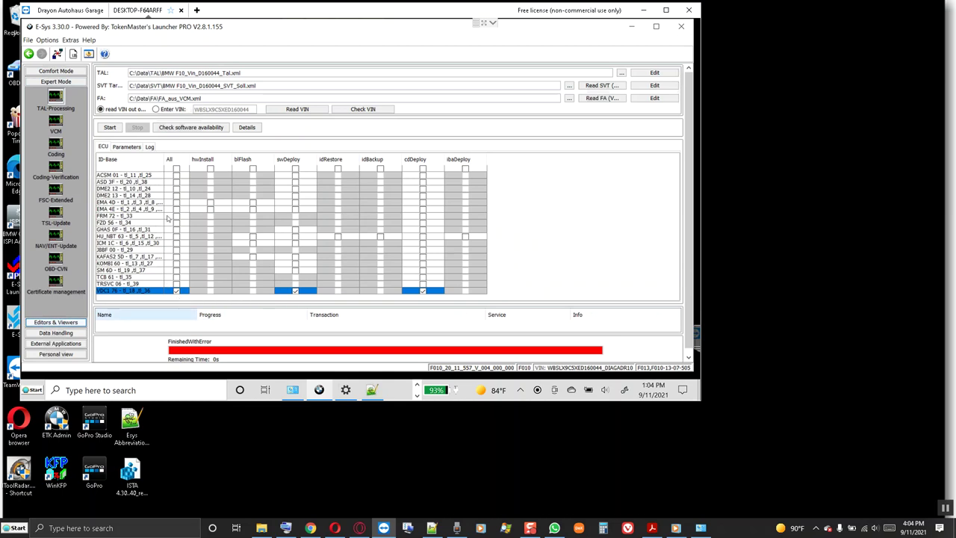
- Start the TAL, confirm the VCM Update with Finish, and enlarge the progress table
{"action": "left_click", "coordinate": [110, 127]}
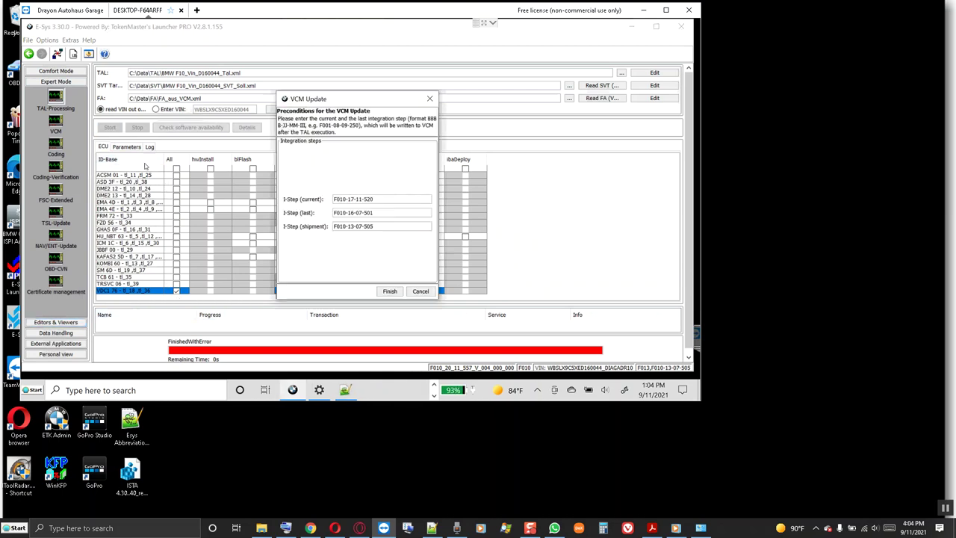
{"action": "left_click", "coordinate": [390, 291]}
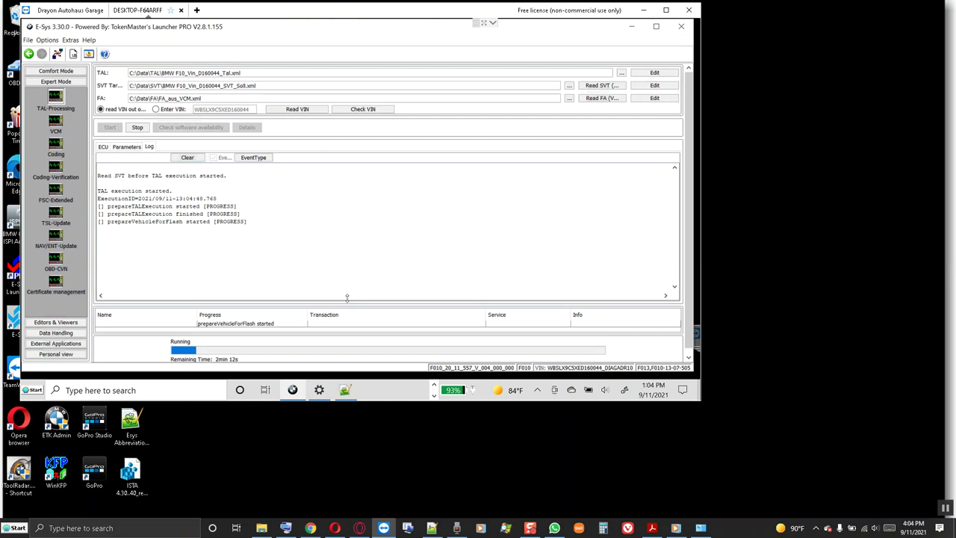
{"action": "left_click_drag", "start_coordinate": [347, 298], "coordinate": [347, 297]}
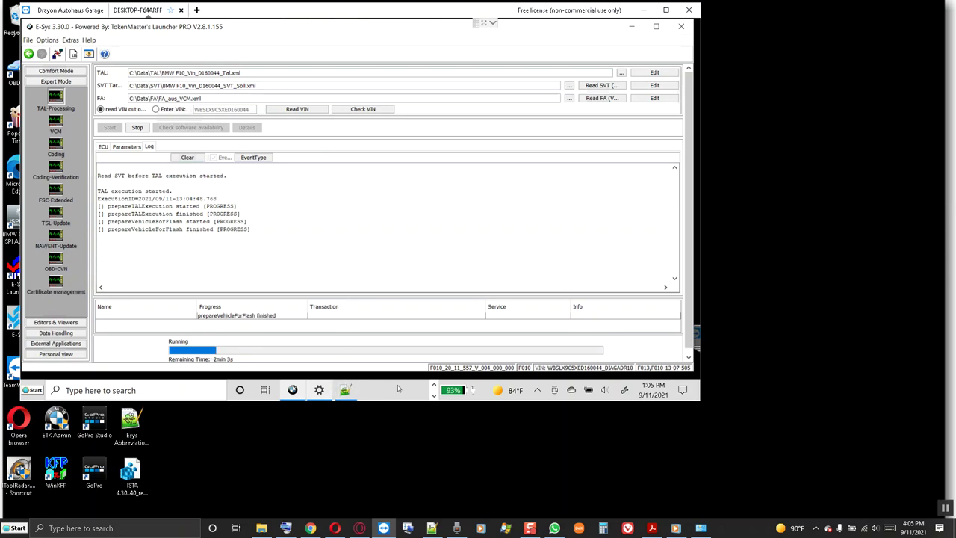
{"action": "mouse_move", "coordinate": [344, 392]}
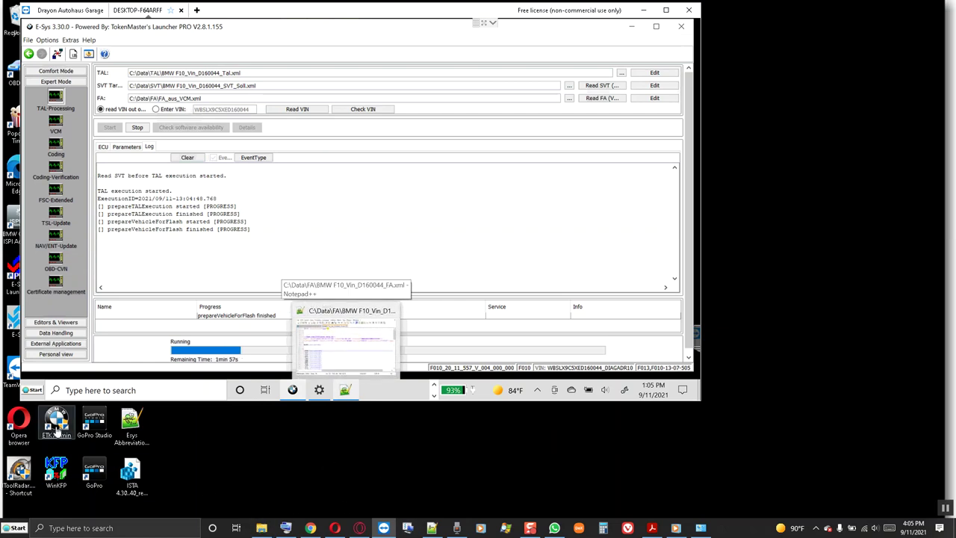
{"action": "left_click_drag", "start_coordinate": [234, 12], "coordinate": [319, 18]}
- Launch local ETK and look up the F13 M6 Coupe by its pasted VIN via Components of Vehicles
{"action": "double_click", "coordinate": [57, 370]}
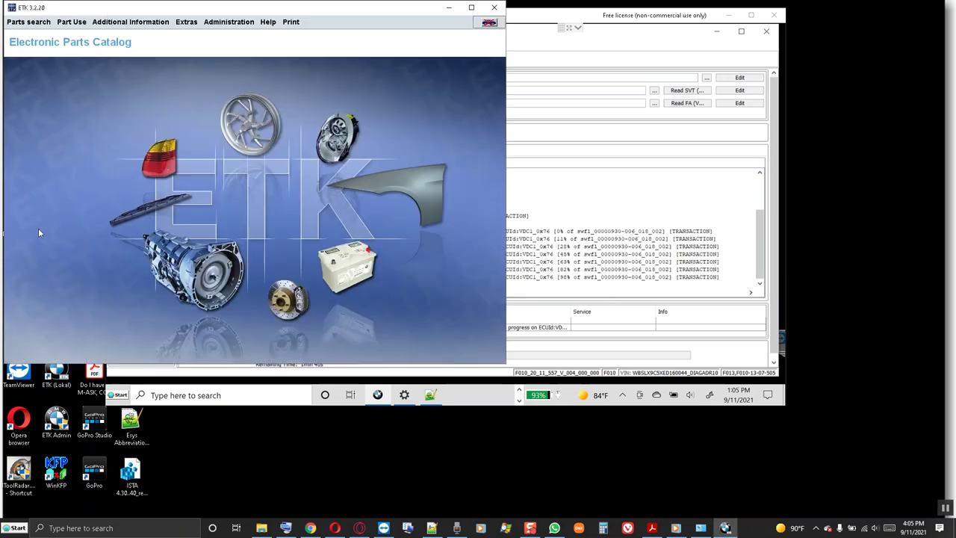
{"action": "left_click", "coordinate": [28, 21]}
{"action": "mouse_move", "coordinate": [33, 47]}
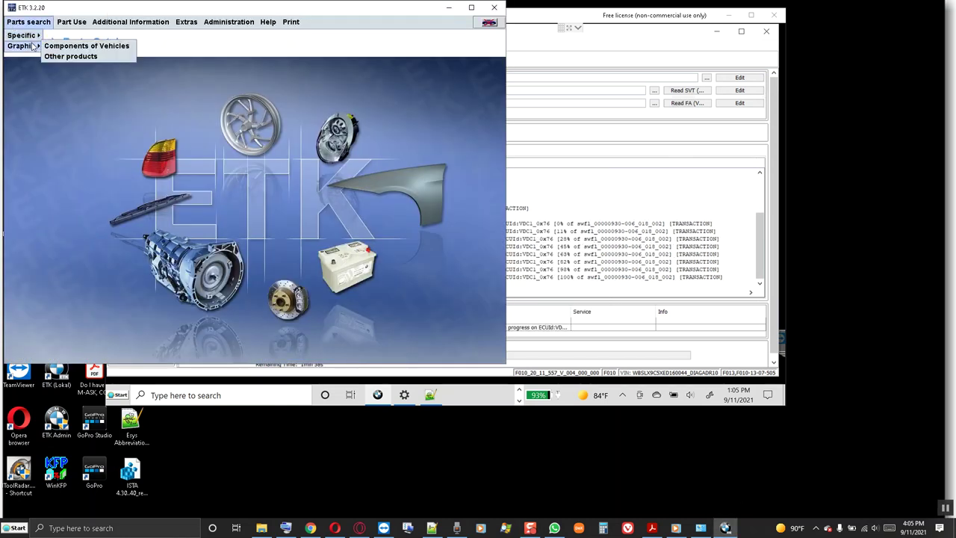
{"action": "left_click", "coordinate": [68, 47]}
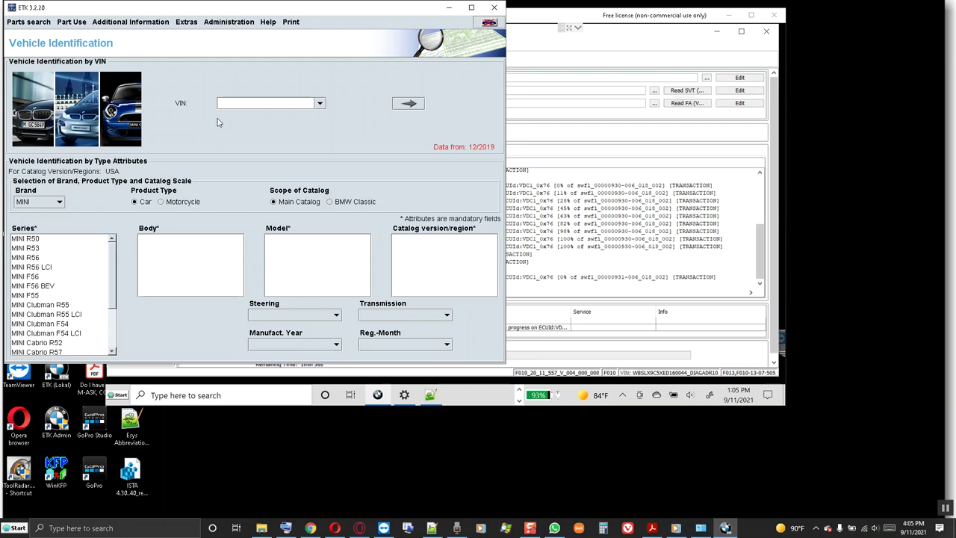
{"action": "type", "text": "WBSLX9C5XED160044"}
{"action": "left_click", "coordinate": [409, 103]}
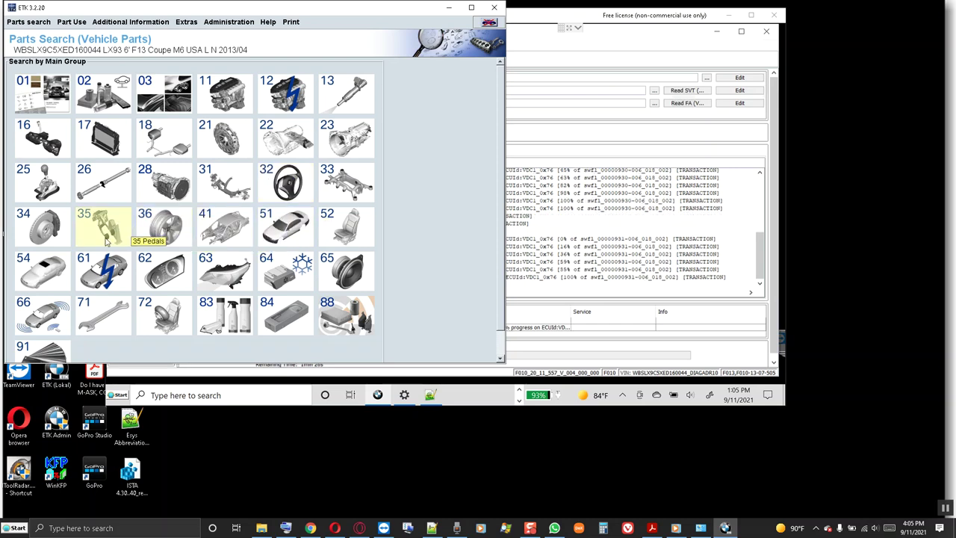
- Open main group 61 Vehicle electrical system, browse its subgroup illustrations, then minimize ETK
{"action": "left_click", "coordinate": [99, 269]}
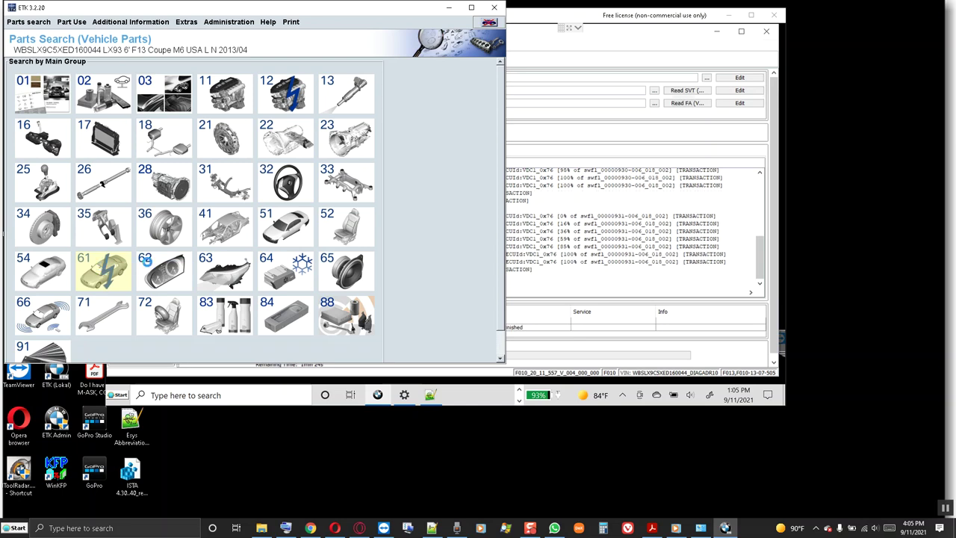
{"action": "scroll", "coordinate": [438, 212], "scroll_direction": "down", "scroll_amount": 5}
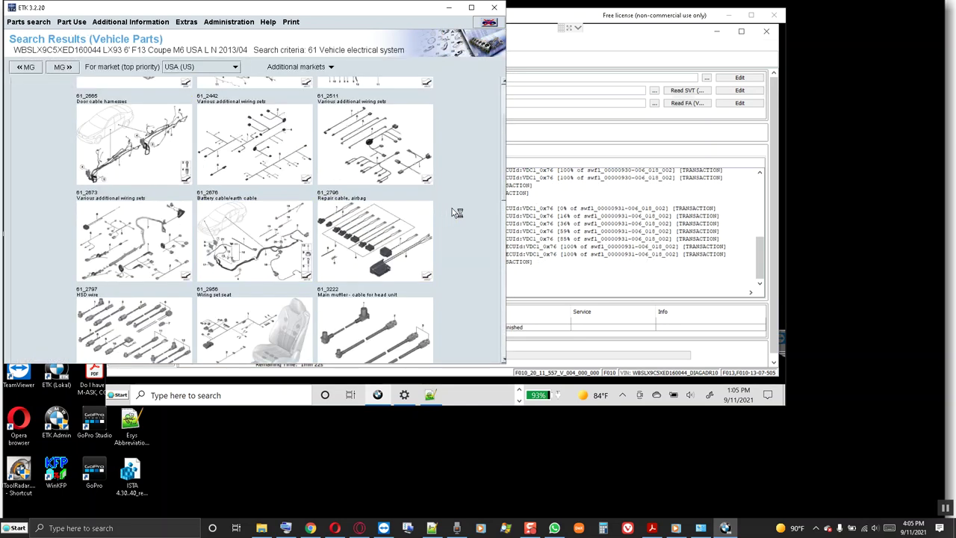
{"action": "scroll", "coordinate": [452, 208], "scroll_direction": "down", "scroll_amount": 10}
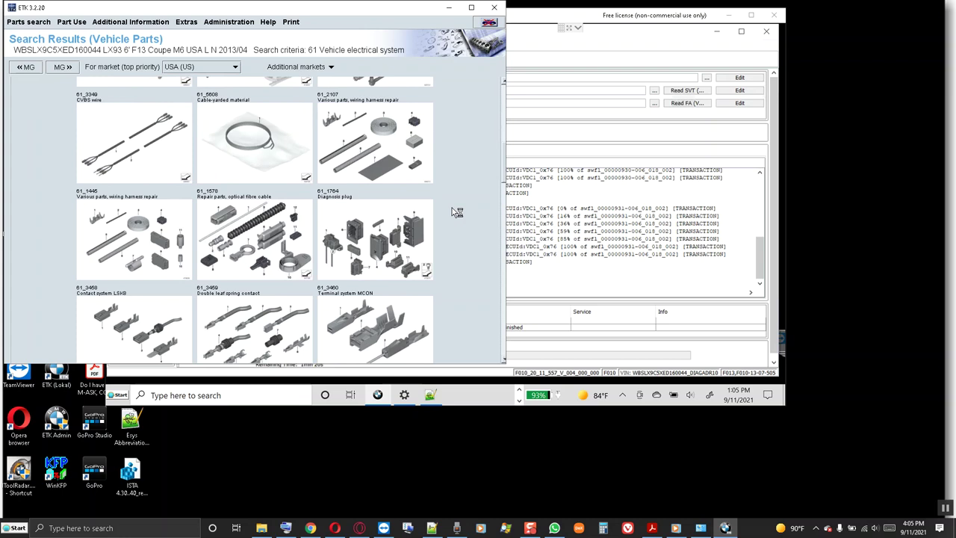
{"action": "scroll", "coordinate": [452, 208], "scroll_direction": "down", "scroll_amount": 10}
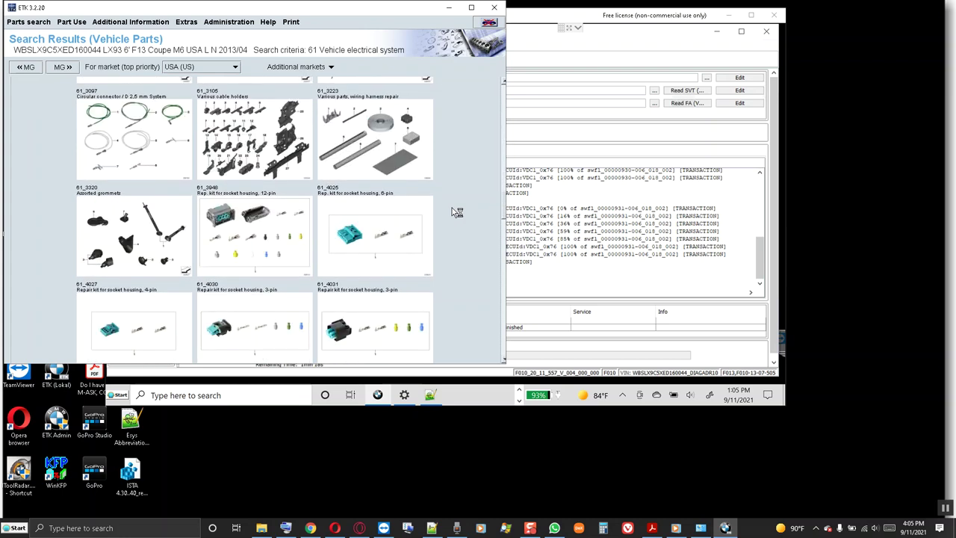
{"action": "scroll", "coordinate": [452, 207], "scroll_direction": "down", "scroll_amount": 10}
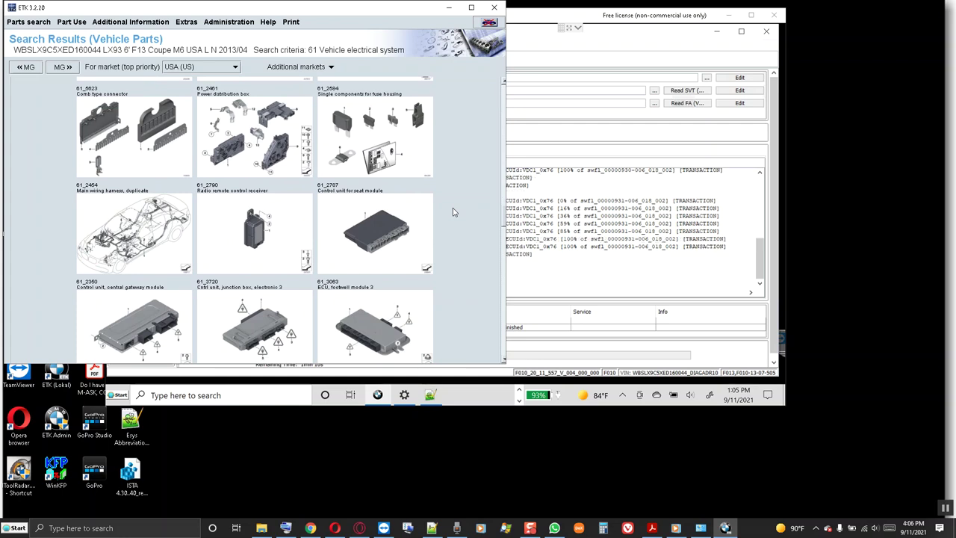
{"action": "scroll", "coordinate": [452, 212], "scroll_direction": "down", "scroll_amount": 3}
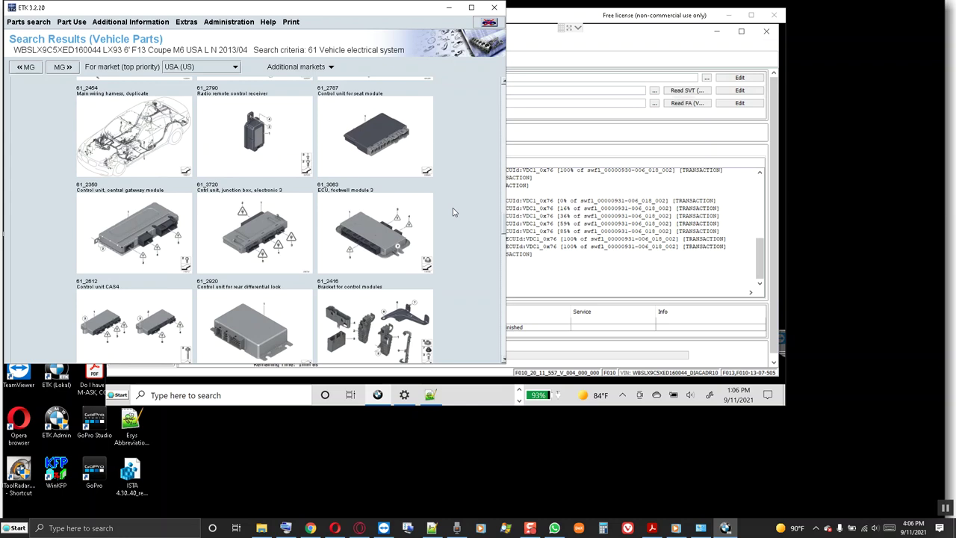
{"action": "scroll", "coordinate": [452, 212], "scroll_direction": "down", "scroll_amount": 3}
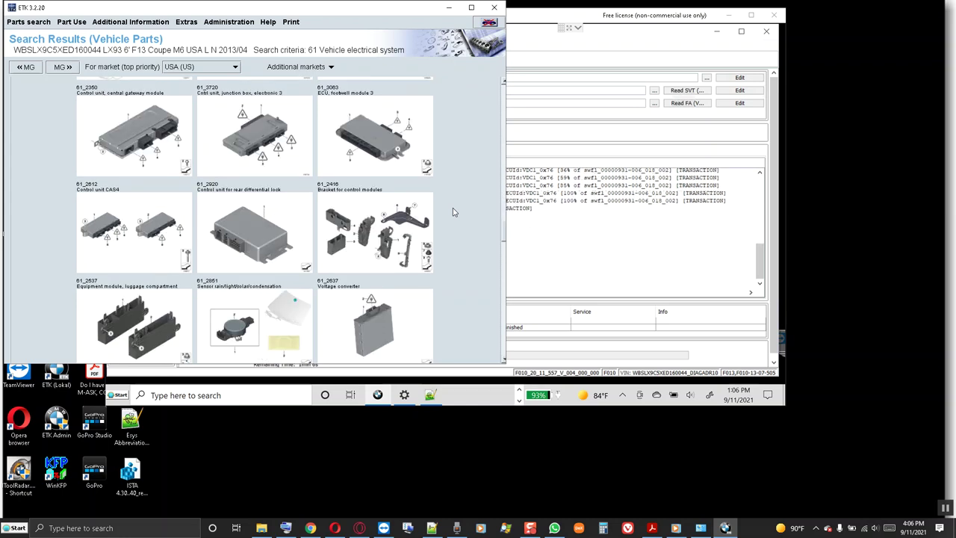
{"action": "scroll", "coordinate": [452, 212], "scroll_direction": "down", "scroll_amount": 3}
{"action": "scroll", "coordinate": [452, 213], "scroll_direction": "down", "scroll_amount": 3}
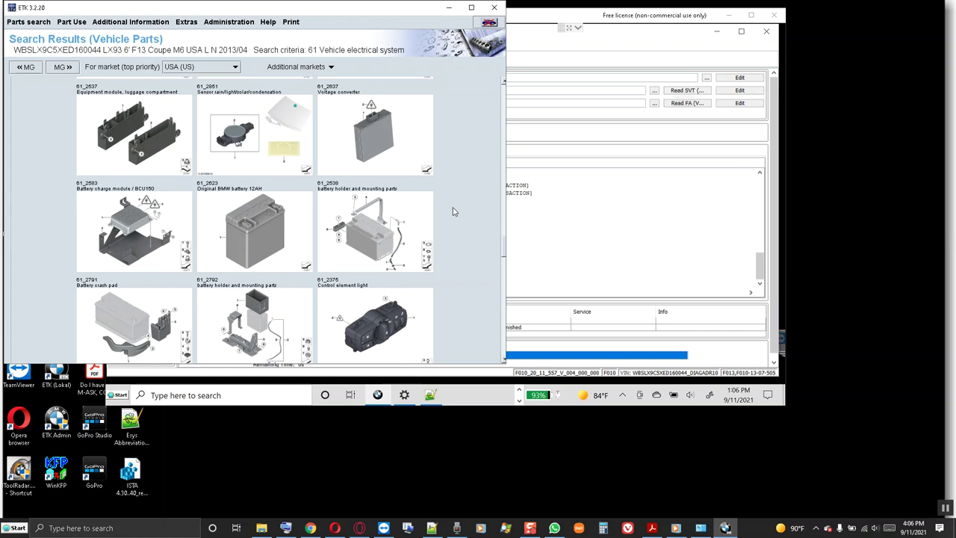
{"action": "scroll", "coordinate": [452, 212], "scroll_direction": "down", "scroll_amount": 3}
{"action": "scroll", "coordinate": [452, 212], "scroll_direction": "down", "scroll_amount": 6}
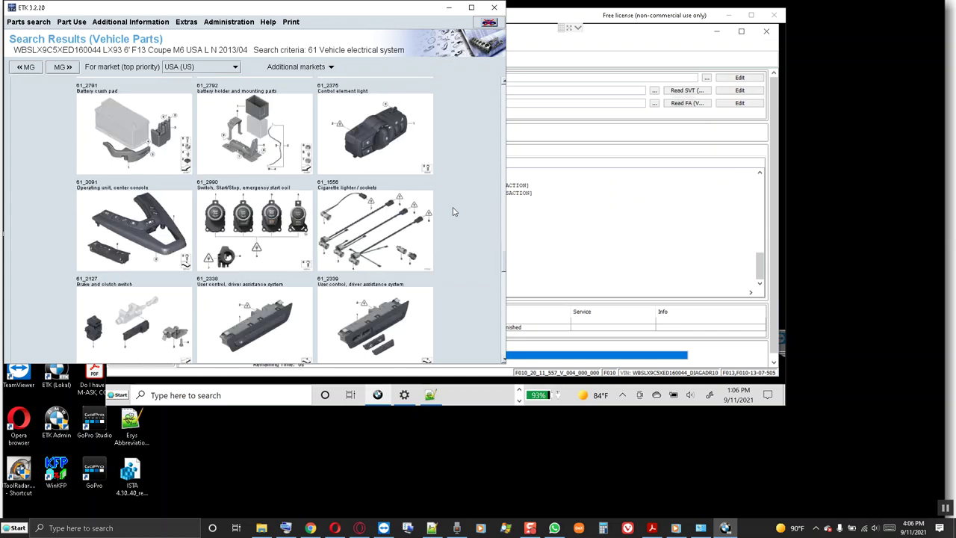
{"action": "scroll", "coordinate": [452, 213], "scroll_direction": "down", "scroll_amount": 9}
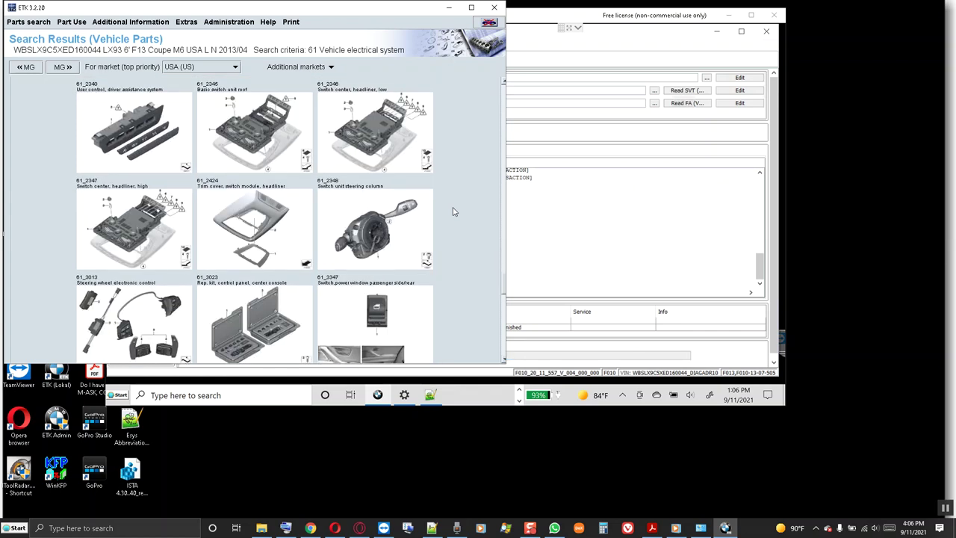
{"action": "scroll", "coordinate": [452, 212], "scroll_direction": "down", "scroll_amount": 9}
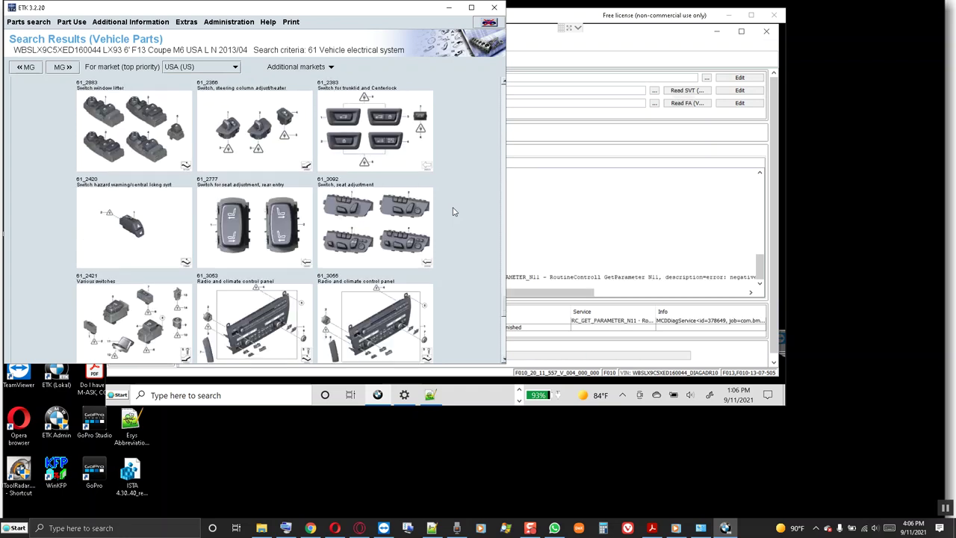
{"action": "scroll", "coordinate": [452, 212], "scroll_direction": "down", "scroll_amount": 10}
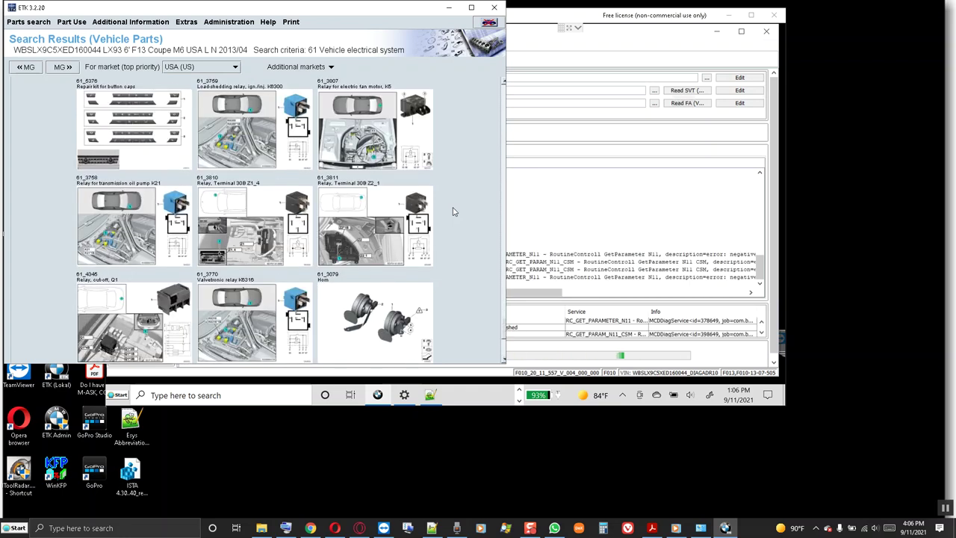
{"action": "scroll", "coordinate": [452, 212], "scroll_direction": "down", "scroll_amount": 1}
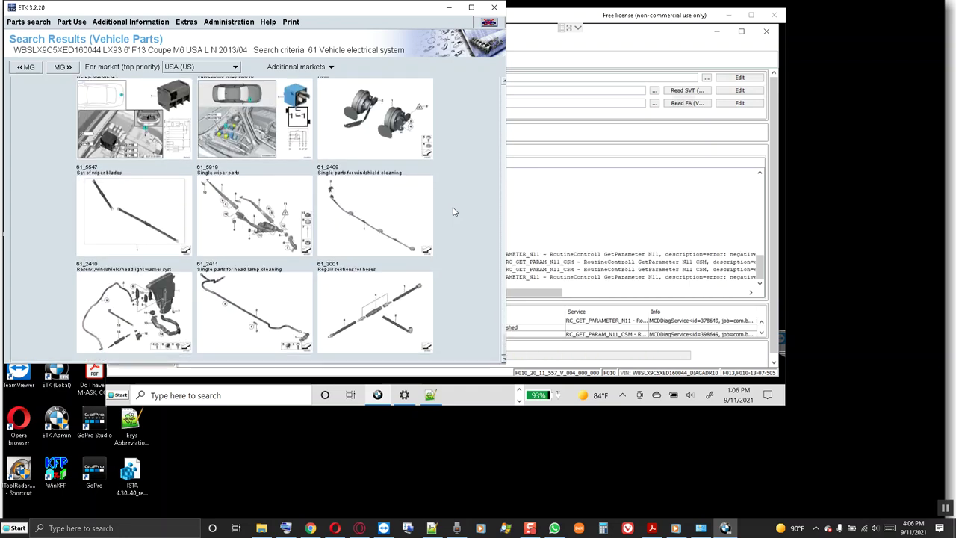
{"action": "scroll", "coordinate": [452, 212], "scroll_direction": "up", "scroll_amount": 5}
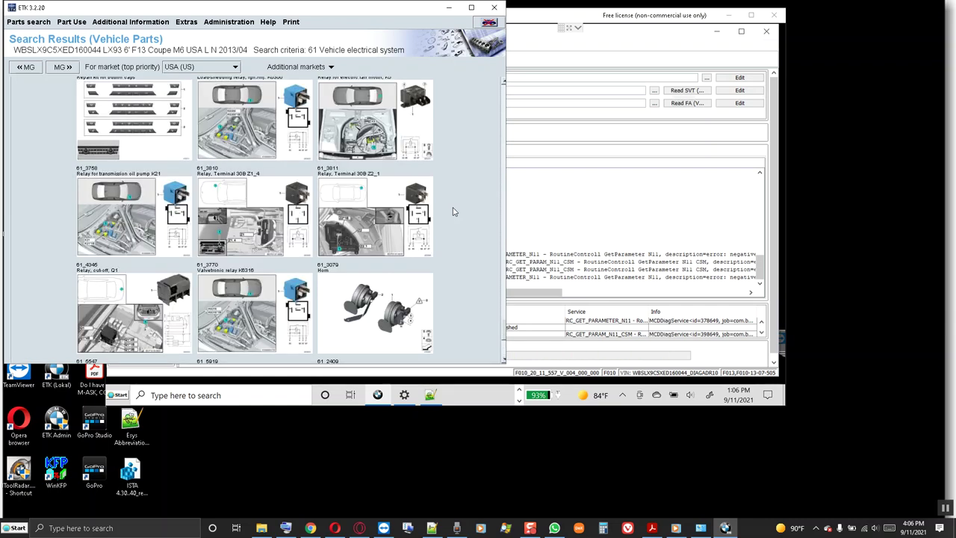
{"action": "left_click", "coordinate": [448, 7]}
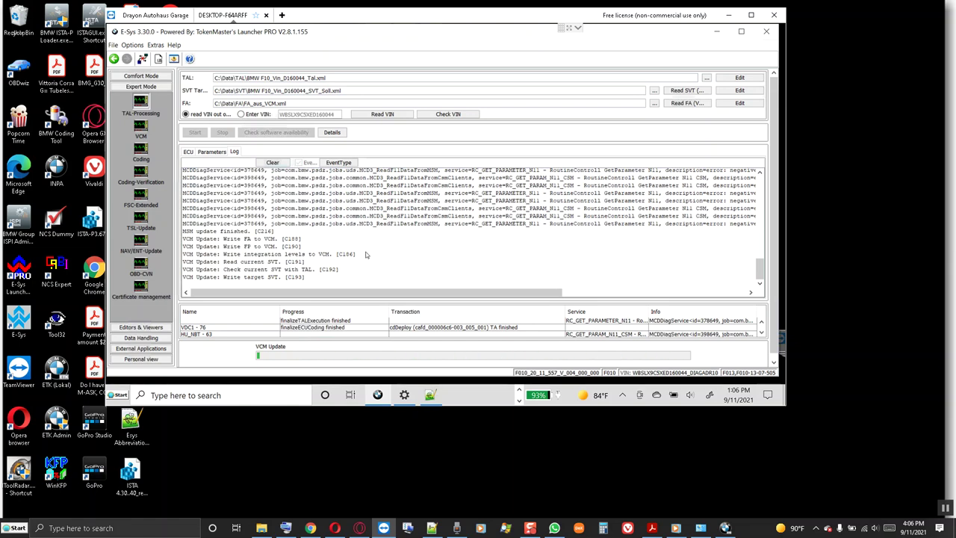
- With the VCM update finished, open File Explorer on Documents using Win+E
{"action": "key", "text": "super+e"}
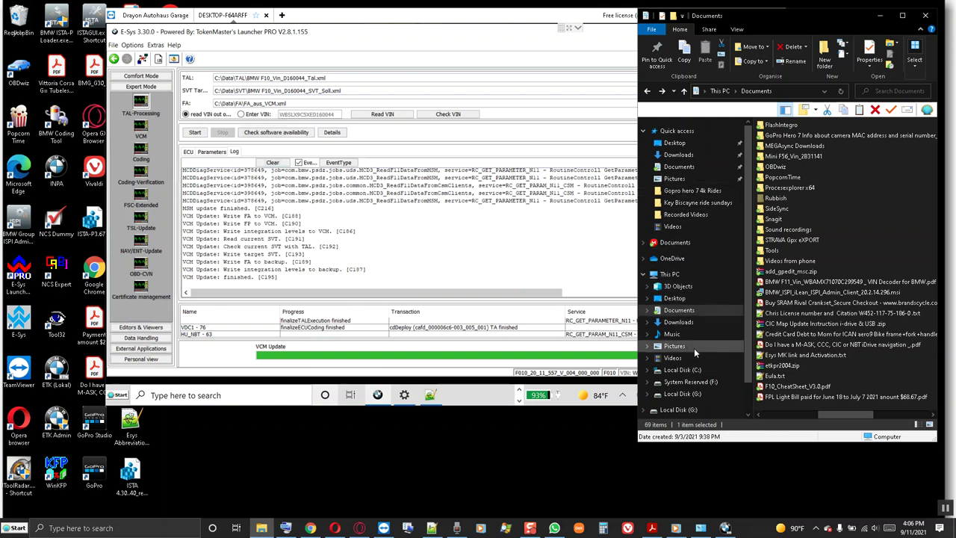
- Bring the FA folder window forward and move it to the right
{"action": "left_click", "coordinate": [262, 528]}
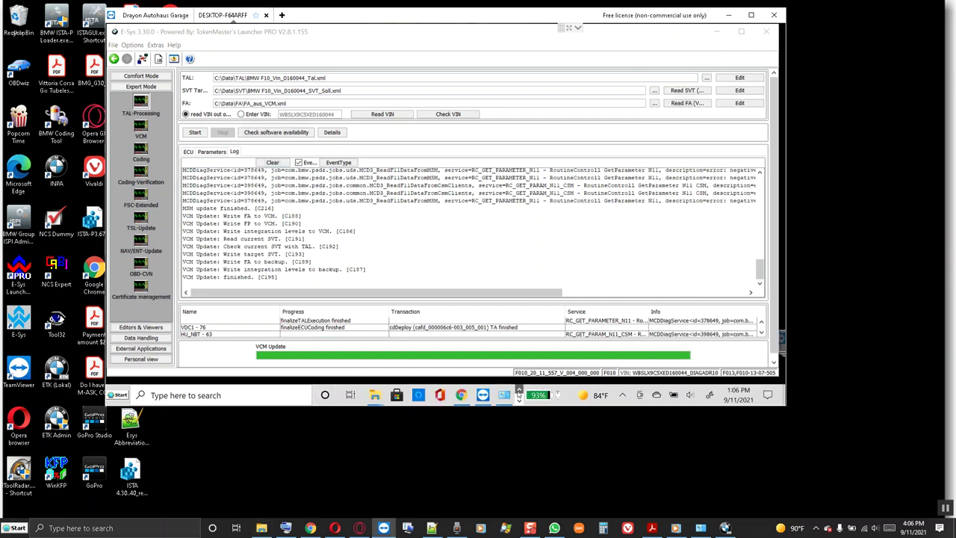
{"action": "mouse_move", "coordinate": [376, 397]}
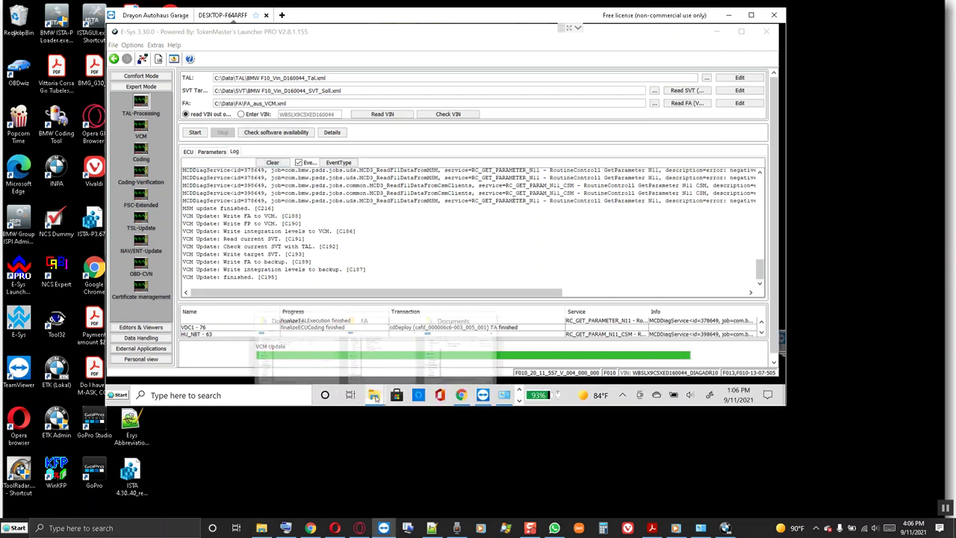
{"action": "left_click", "coordinate": [387, 358]}
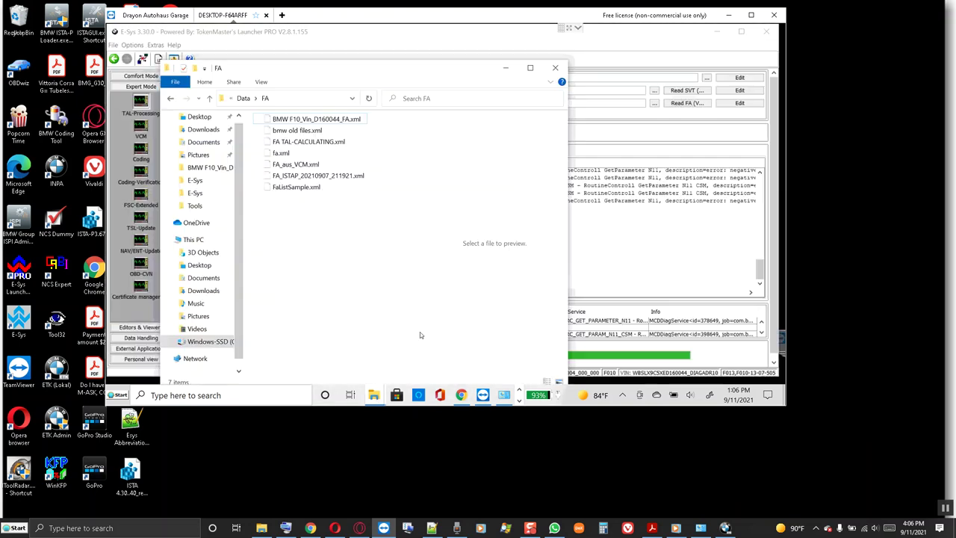
{"action": "left_click_drag", "start_coordinate": [293, 67], "coordinate": [464, 50]}
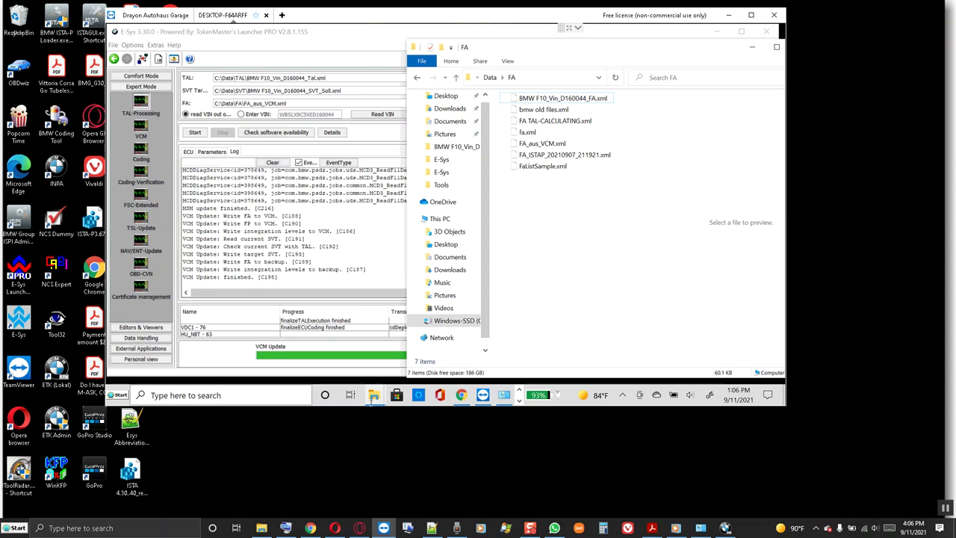
{"action": "left_click", "coordinate": [374, 396]}
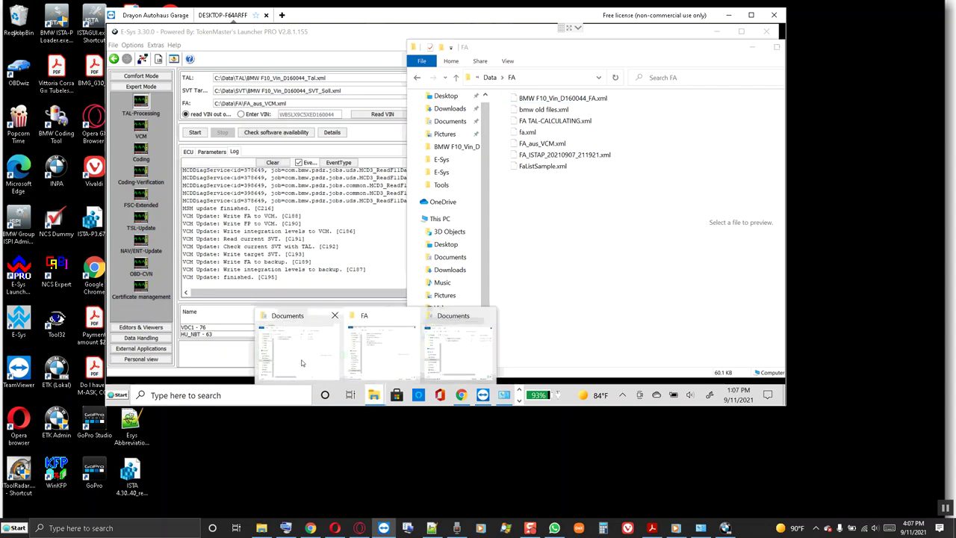
{"action": "left_click", "coordinate": [328, 374]}
{"action": "left_click_drag", "start_coordinate": [453, 58], "coordinate": [265, 58]}
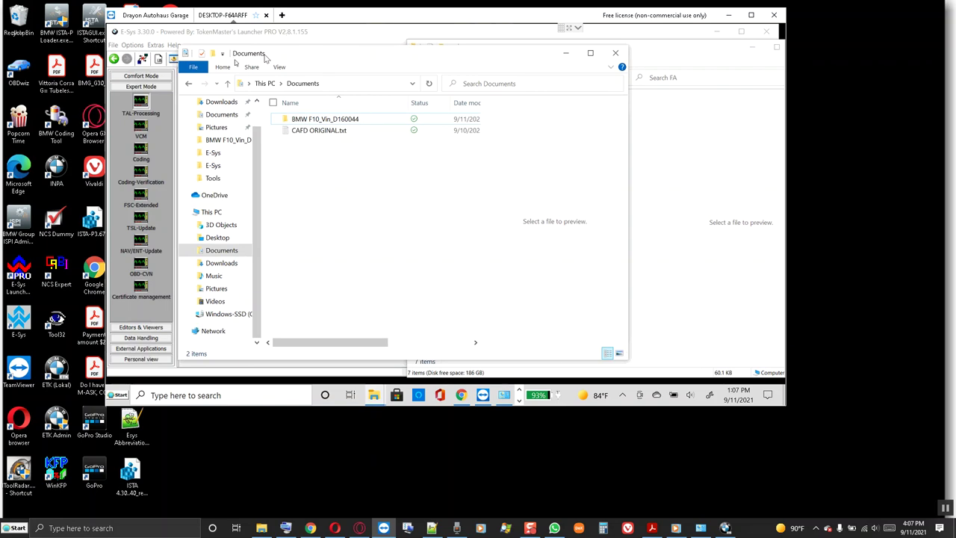
{"action": "left_click_drag", "start_coordinate": [266, 58], "coordinate": [325, 228]}
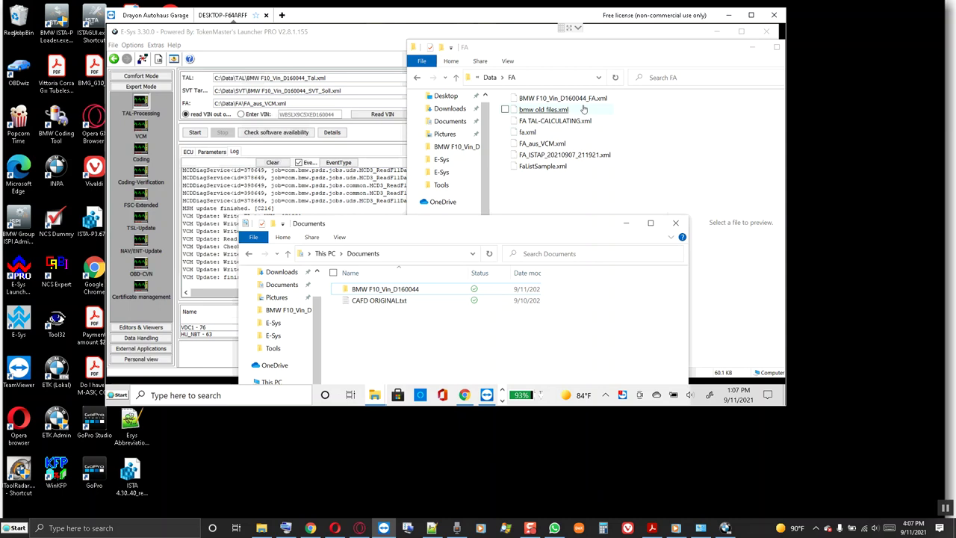
{"action": "double_click", "coordinate": [383, 290]}
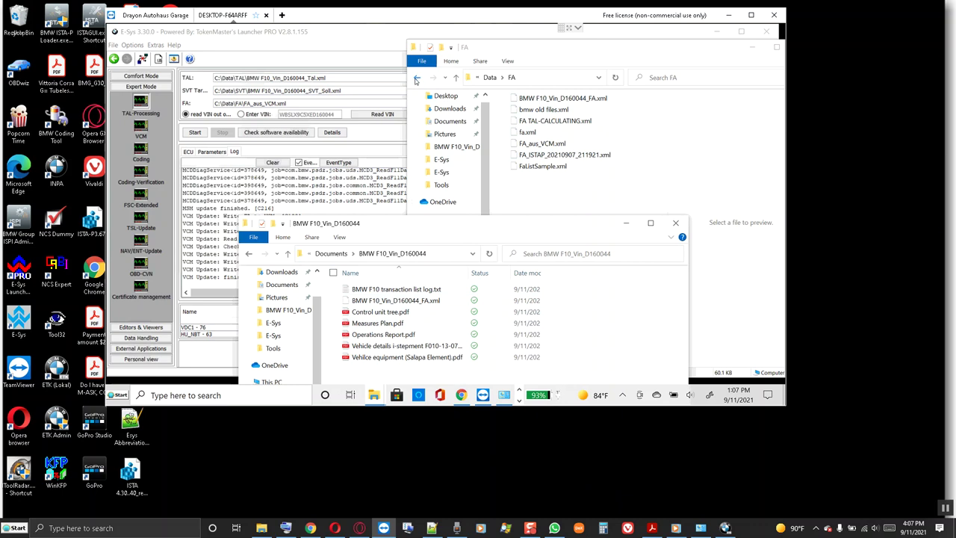
- Copy the FP XML file from Data\FP into the BMW F10_Vin_D160044 folder
{"action": "left_click", "coordinate": [416, 80]}
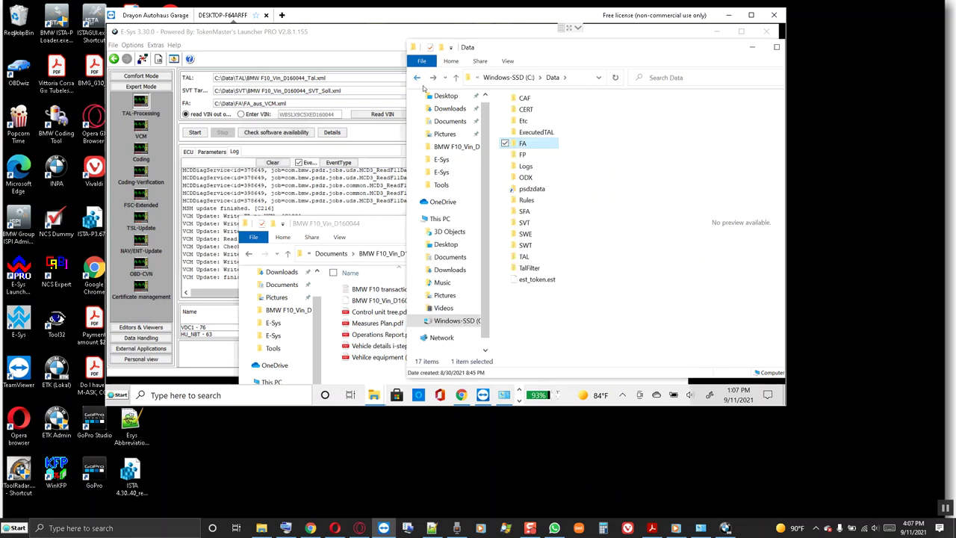
{"action": "double_click", "coordinate": [523, 154]}
{"action": "left_click", "coordinate": [549, 99]}
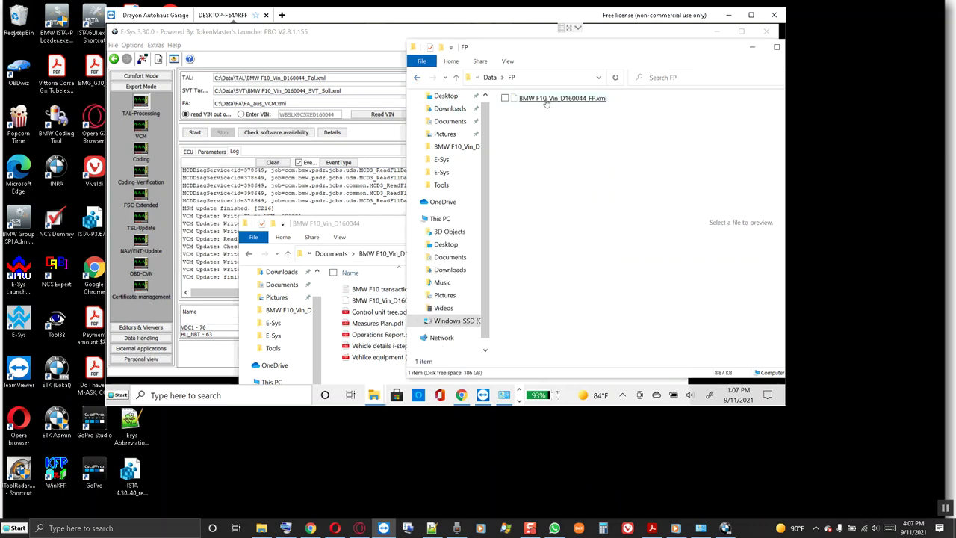
{"action": "right_click", "coordinate": [547, 100]}
{"action": "left_click", "coordinate": [312, 347]}
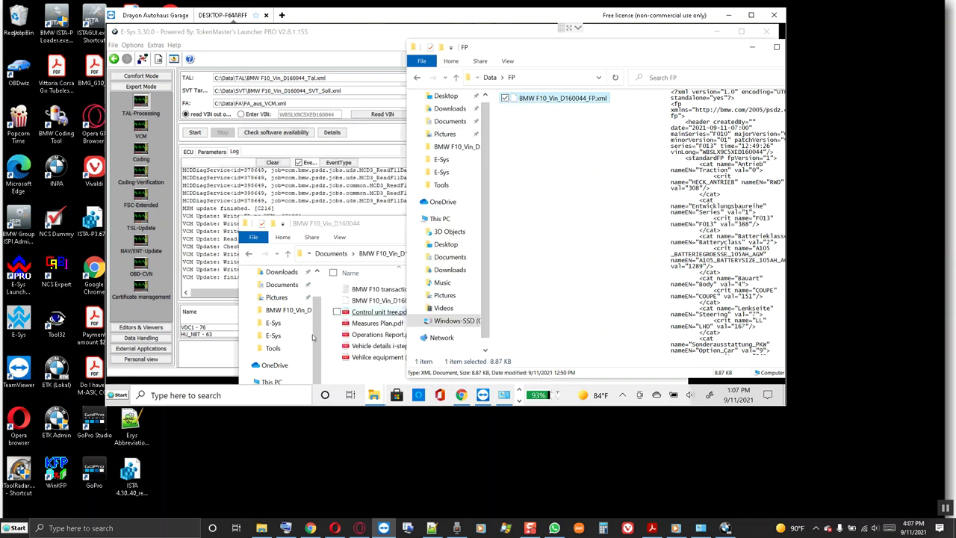
{"action": "right_click", "coordinate": [351, 380]}
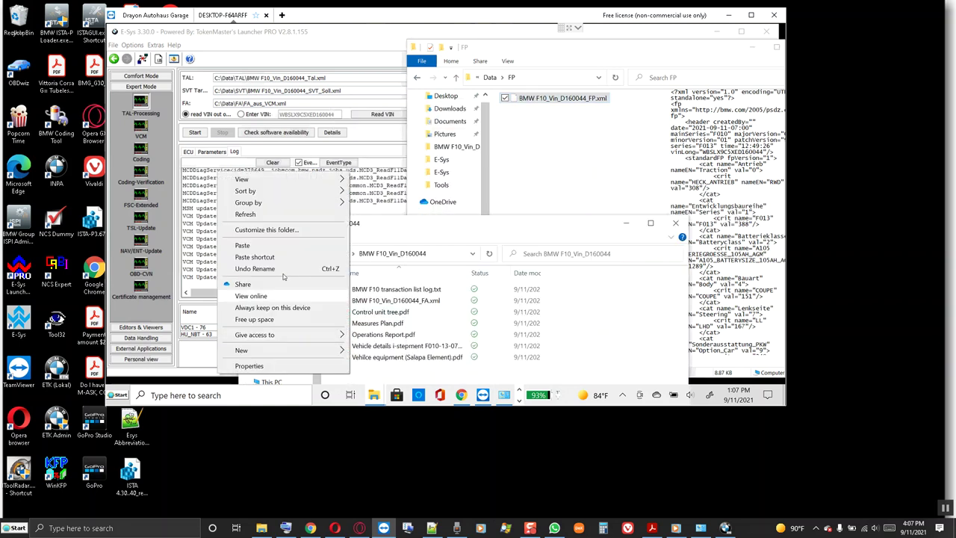
{"action": "left_click", "coordinate": [242, 246]}
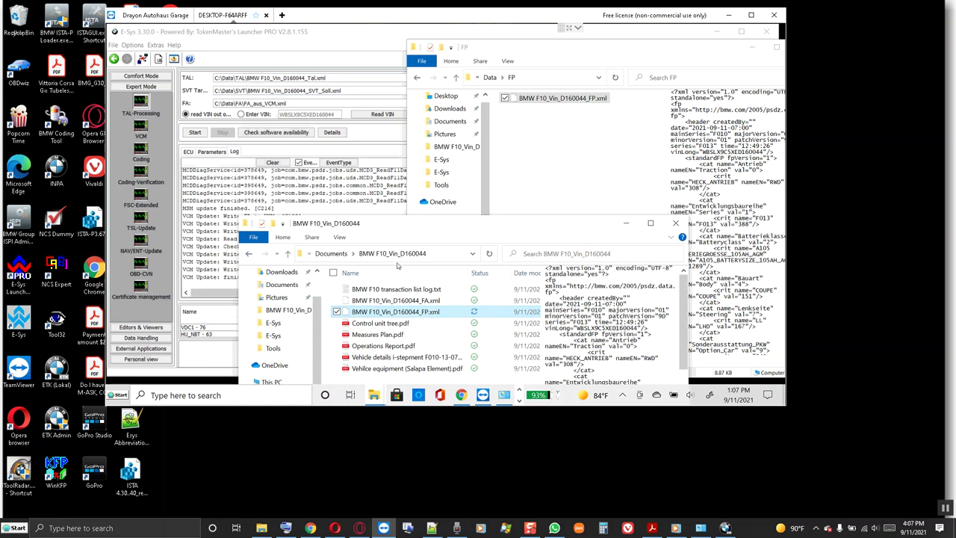
- Copy SVT_ist.xml and SVT_Soll.xml from Data\SVT into the BMW F10 folder
{"action": "left_click", "coordinate": [551, 152]}
{"action": "key", "text": "alt+Left"}
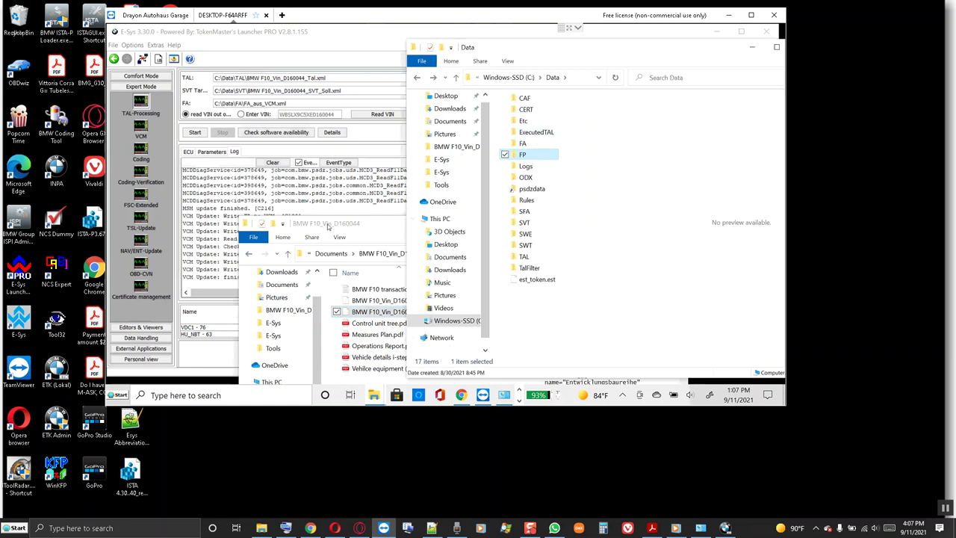
{"action": "left_click_drag", "start_coordinate": [338, 227], "coordinate": [203, 162]}
{"action": "left_click_drag", "start_coordinate": [553, 327], "coordinate": [398, 326]}
{"action": "left_click", "coordinate": [531, 286]}
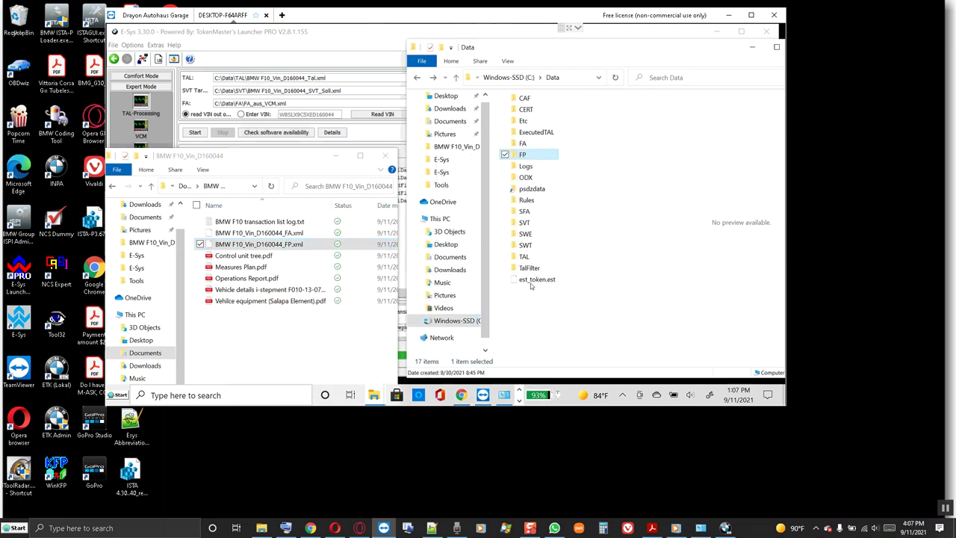
{"action": "double_click", "coordinate": [525, 223]}
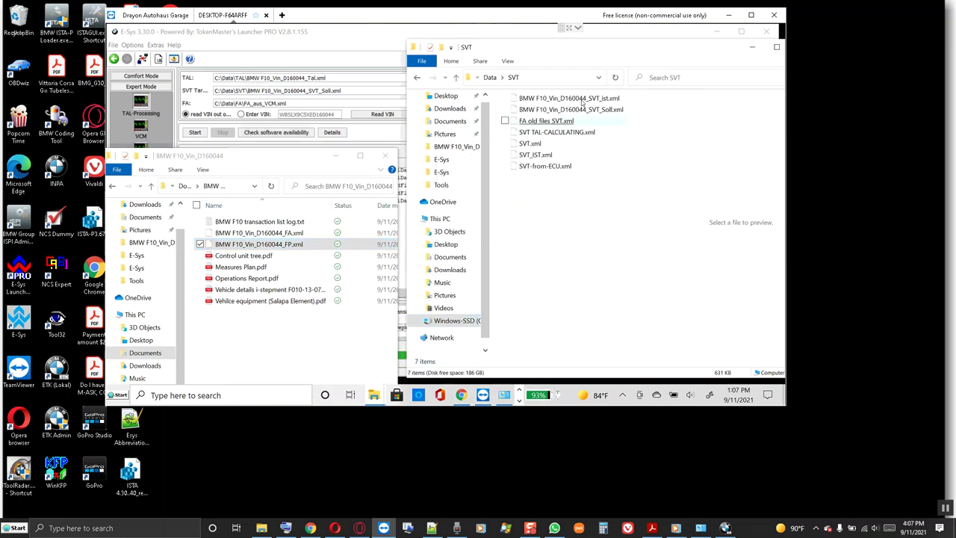
{"action": "left_click", "coordinate": [505, 99]}
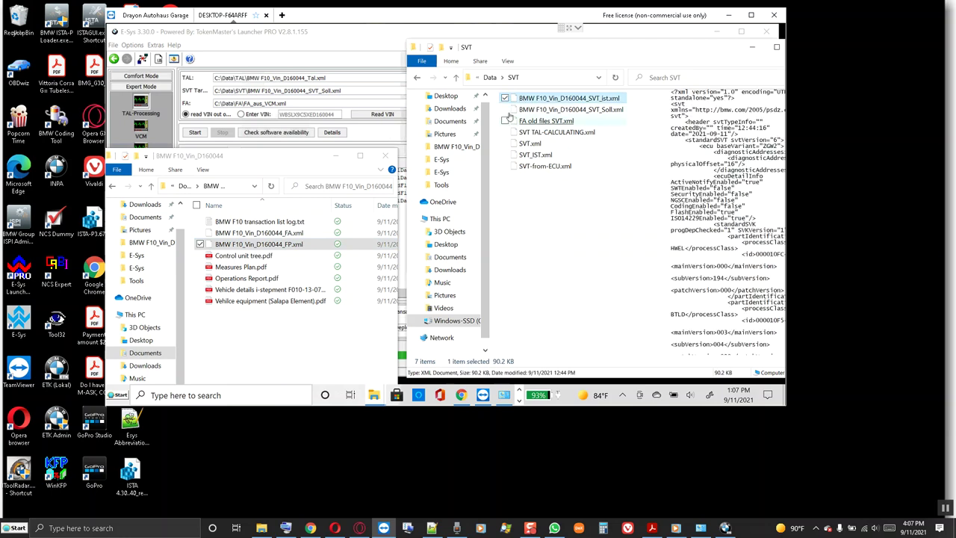
{"action": "left_click", "coordinate": [505, 110]}
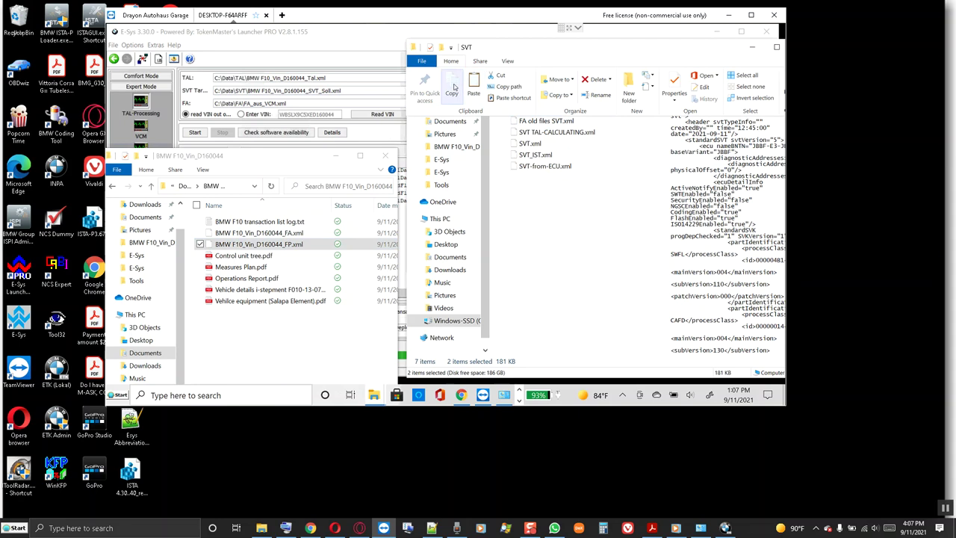
{"action": "right_click", "coordinate": [292, 331]}
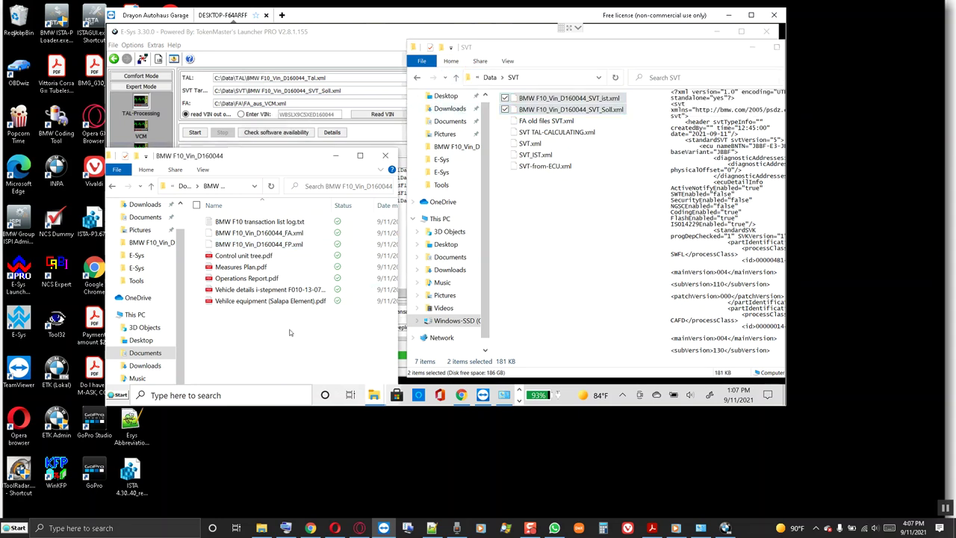
{"action": "left_click", "coordinate": [181, 201]}
- Go to the Data\TAL folder and select the Tal XML file
{"action": "left_click", "coordinate": [575, 207]}
{"action": "key", "text": "alt+Up"}
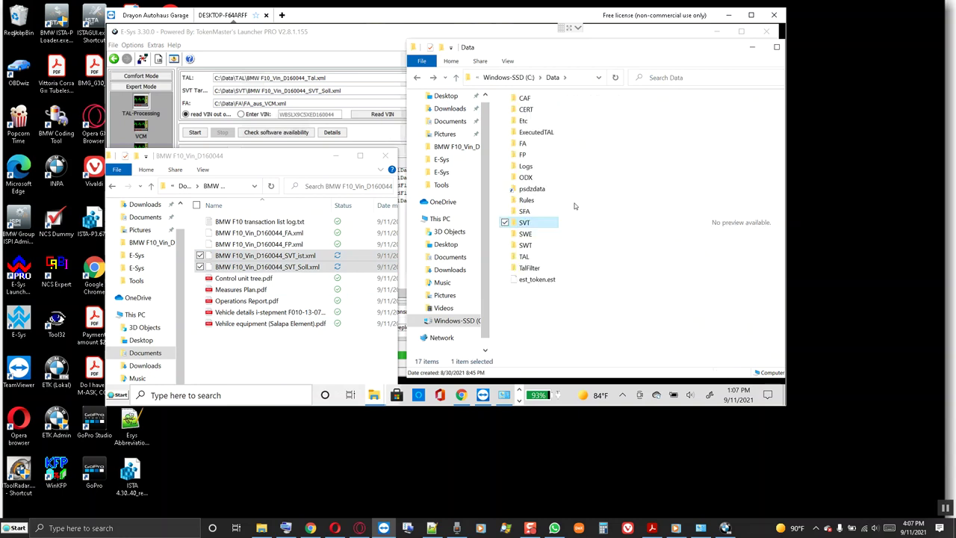
{"action": "double_click", "coordinate": [503, 258]}
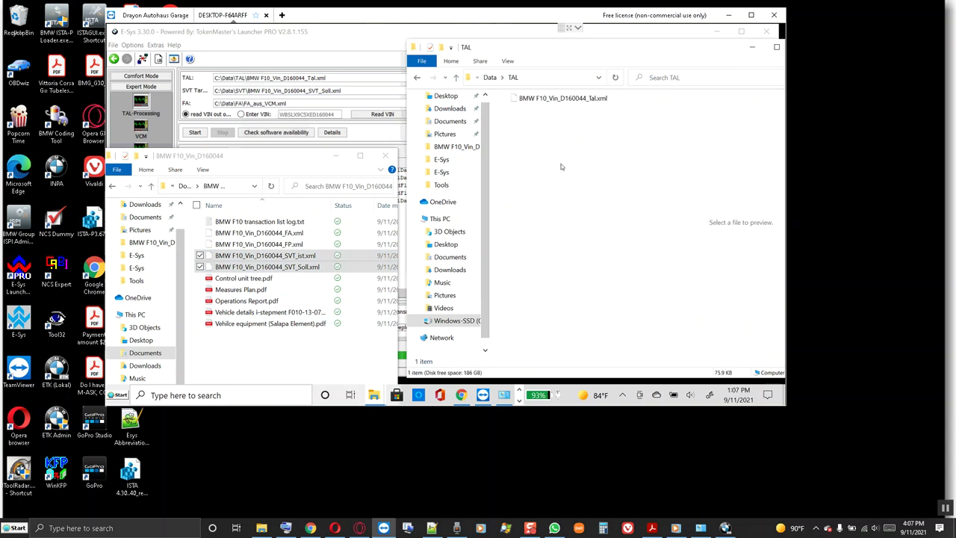
{"action": "left_click", "coordinate": [565, 100]}
{"action": "right_click", "coordinate": [587, 99]}
{"action": "left_click", "coordinate": [381, 309]}
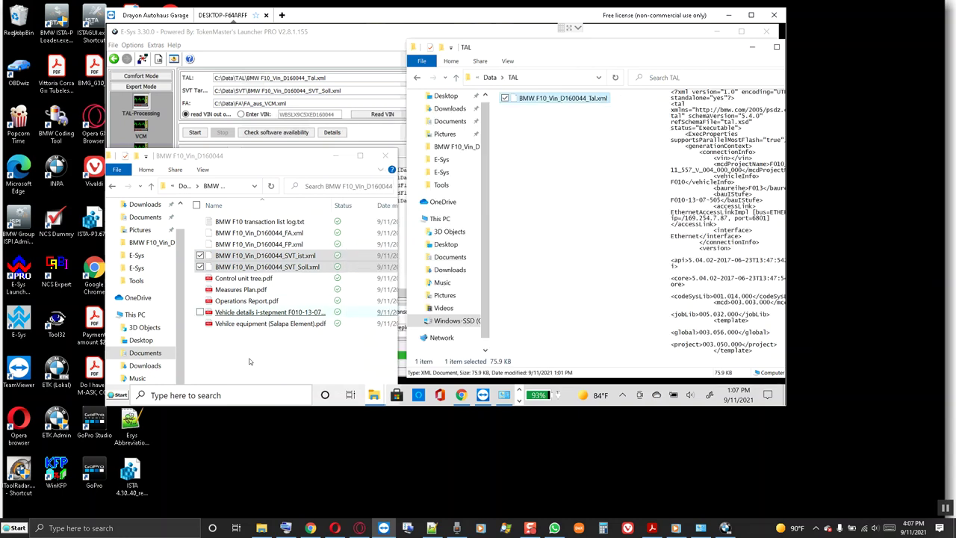
{"action": "right_click", "coordinate": [249, 360]}
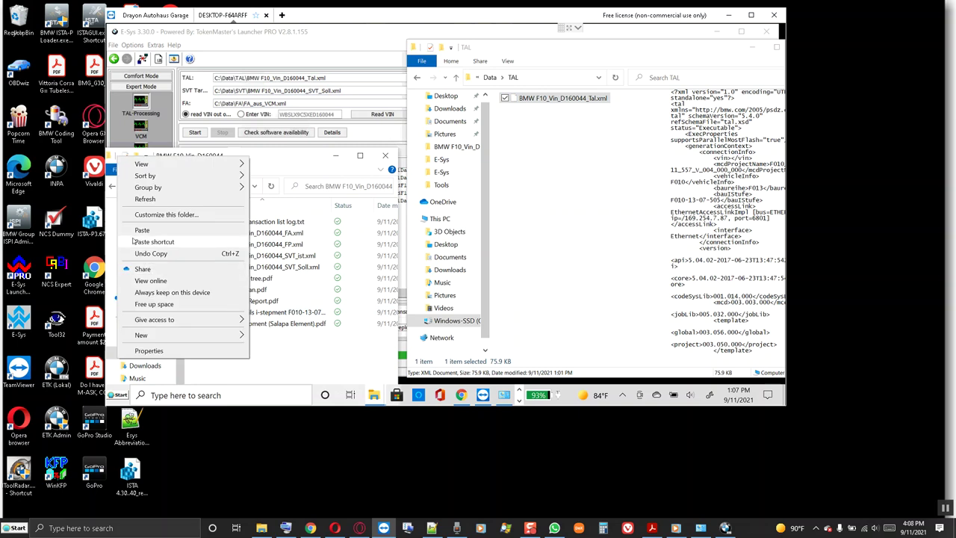
{"action": "left_click", "coordinate": [139, 230]}
{"action": "left_click", "coordinate": [566, 220]}
{"action": "key", "text": "alt+Up"}
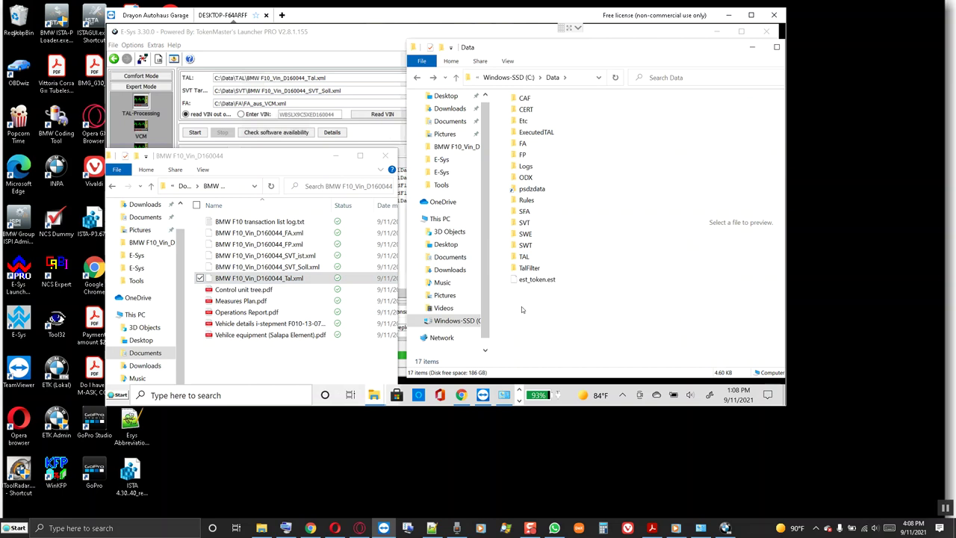
{"action": "left_click", "coordinate": [222, 357]}
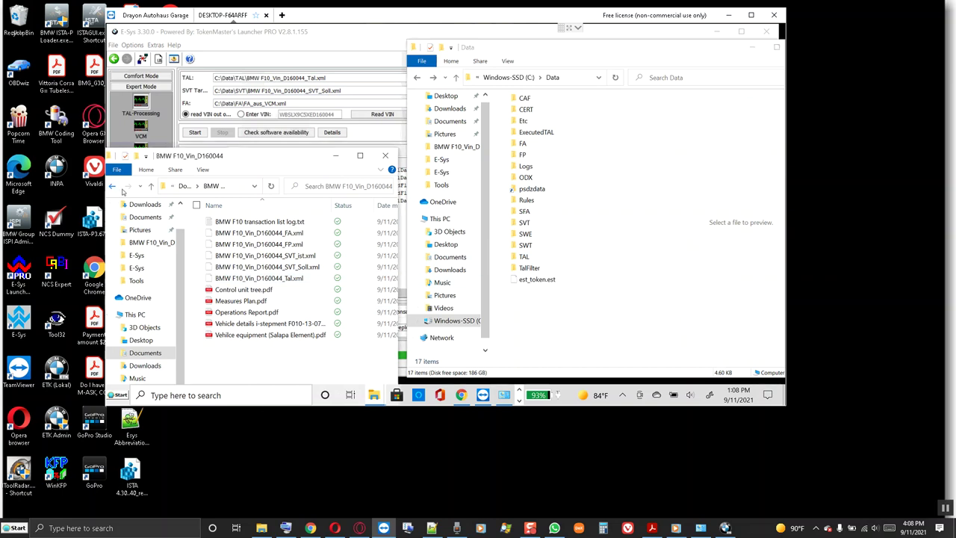
- Copy the BMW F10_Vin_D160044 folder from remote Documents into the local Documents folder
{"action": "left_click", "coordinate": [152, 187]}
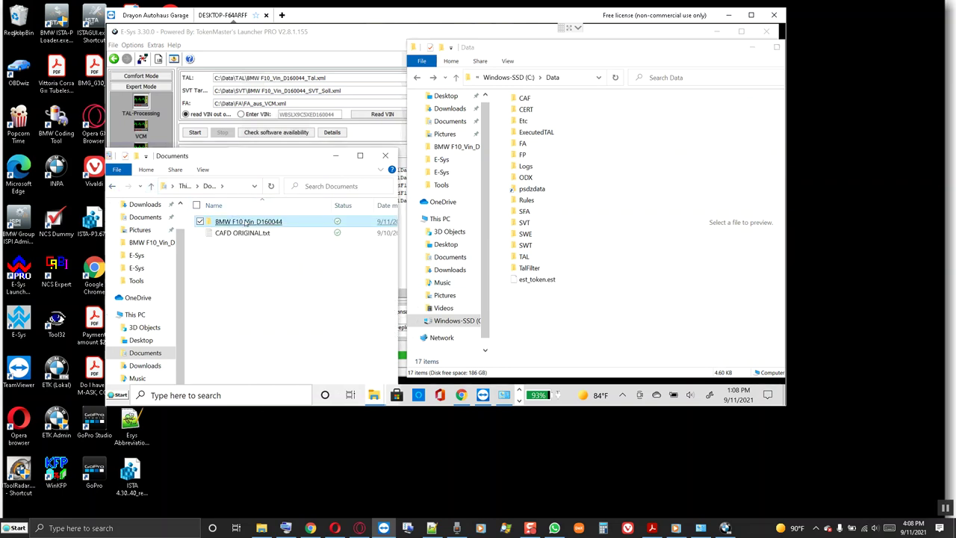
{"action": "right_click", "coordinate": [246, 223]}
{"action": "left_click", "coordinate": [149, 310]}
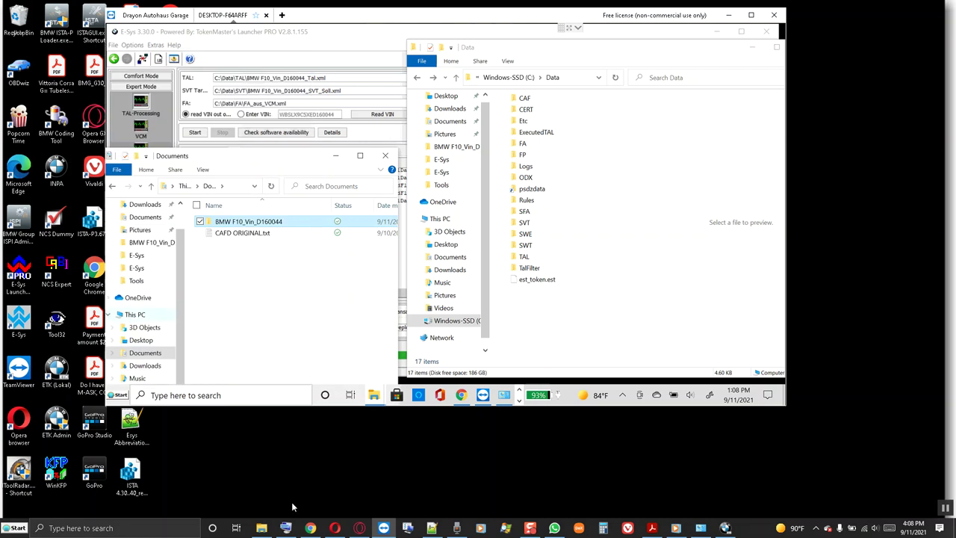
{"action": "left_click", "coordinate": [263, 528]}
{"action": "left_click", "coordinate": [677, 312]}
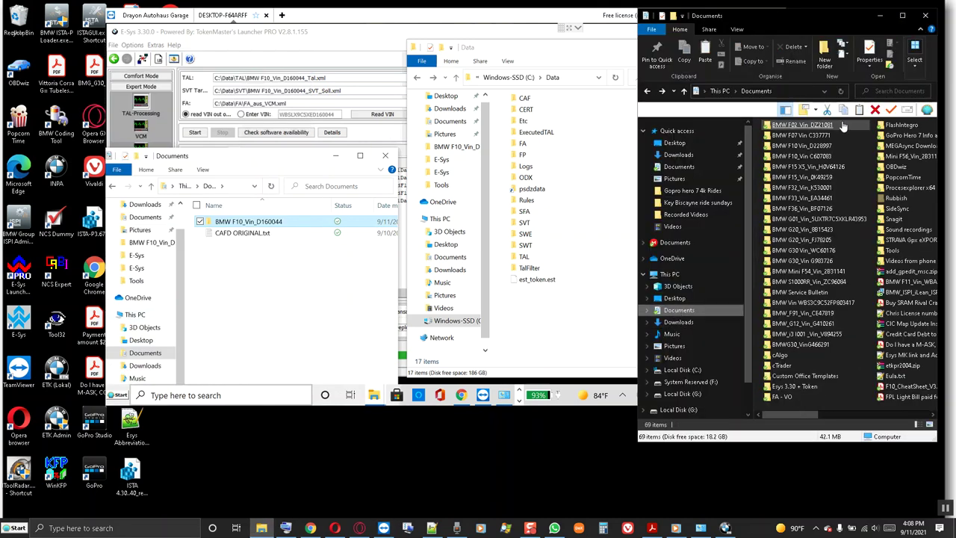
{"action": "left_click", "coordinate": [865, 110]}
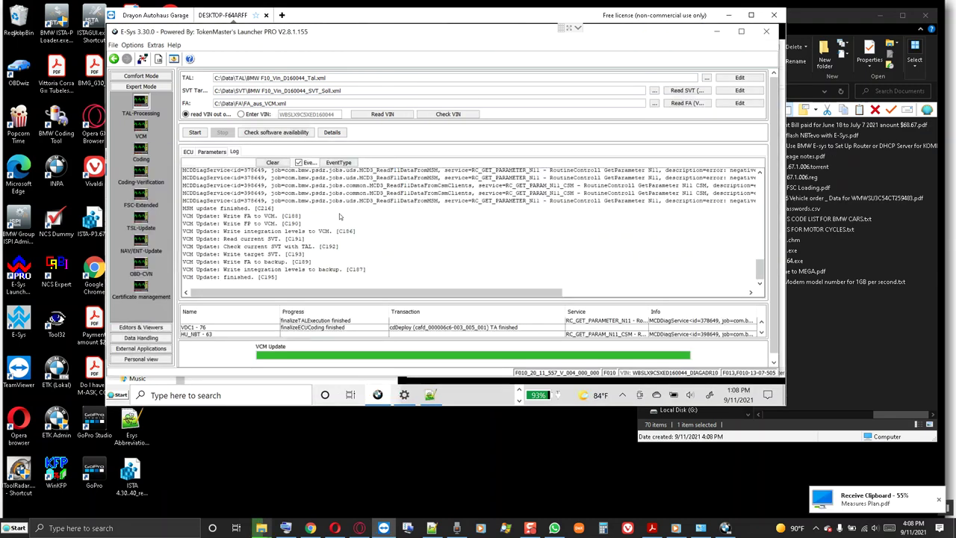
- Paste the full E-Sys log under a new 'VCD1 Tranaction log' heading in the transaction list log, and save it
{"action": "key", "text": "ctrl+a"}
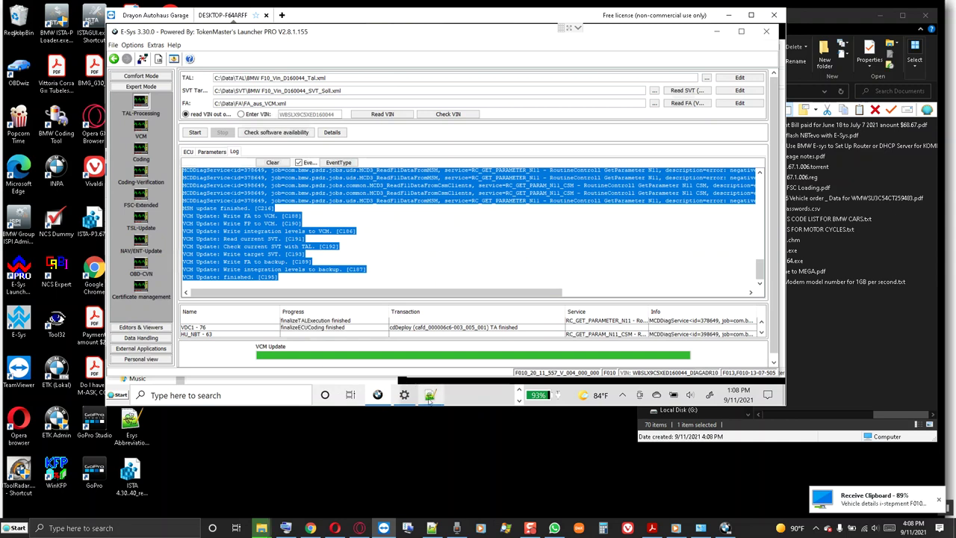
{"action": "mouse_move", "coordinate": [430, 398]}
{"action": "left_click", "coordinate": [431, 340]}
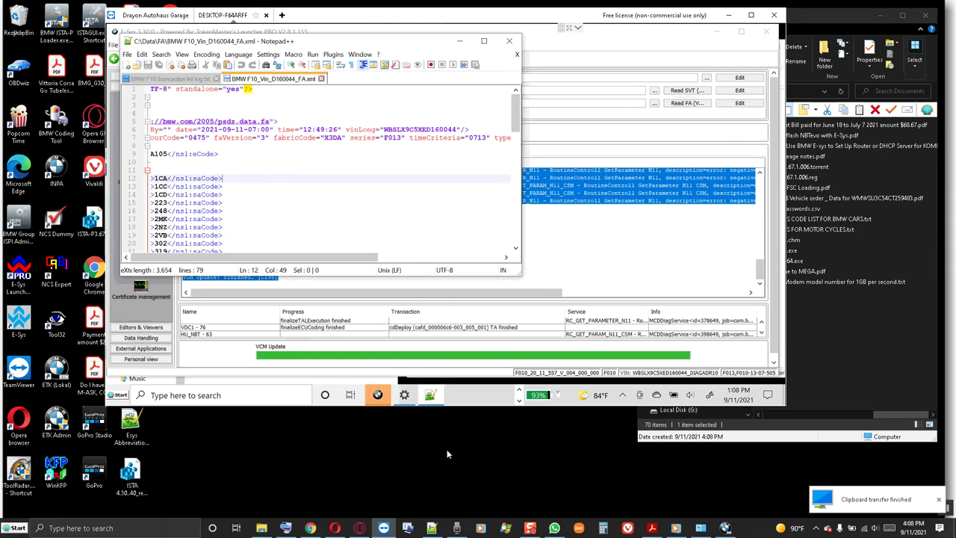
{"action": "left_click", "coordinate": [183, 79]}
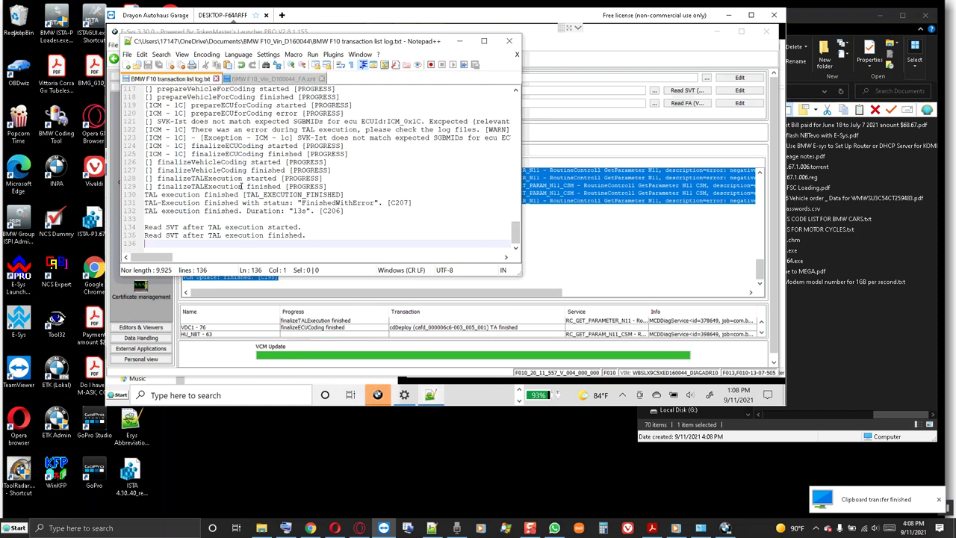
{"action": "key", "text": "Return"}
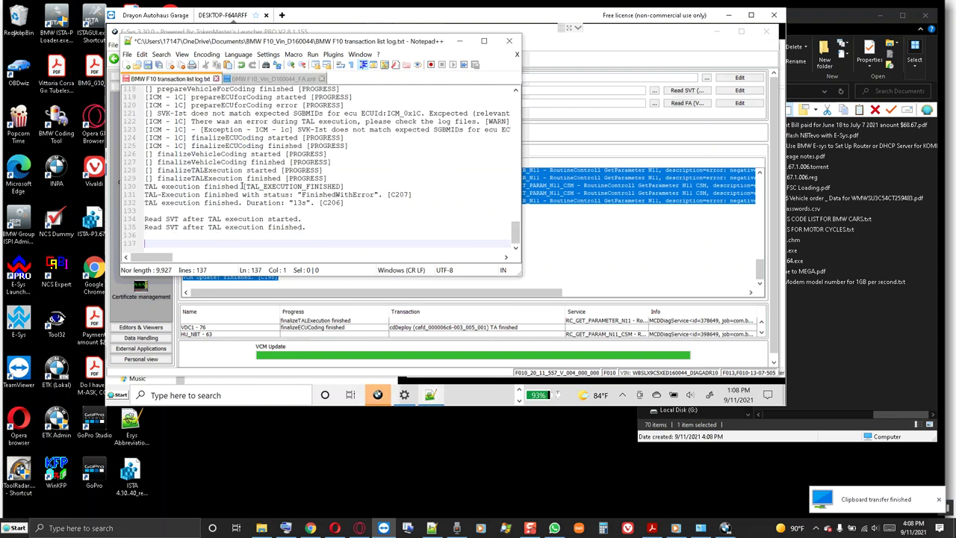
{"action": "key", "text": "Return"}
{"action": "type", "text": "VCD1"}
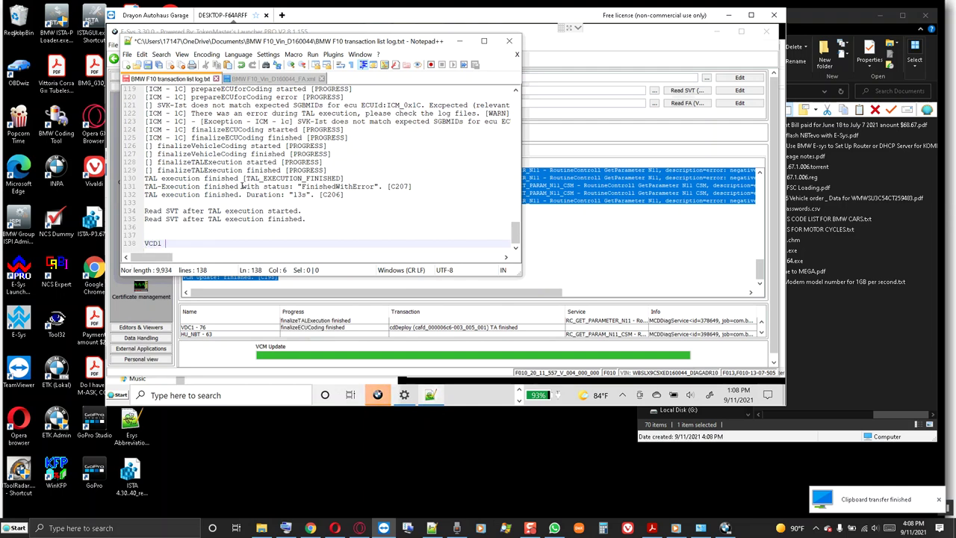
{"action": "type", "text": " Tr"}
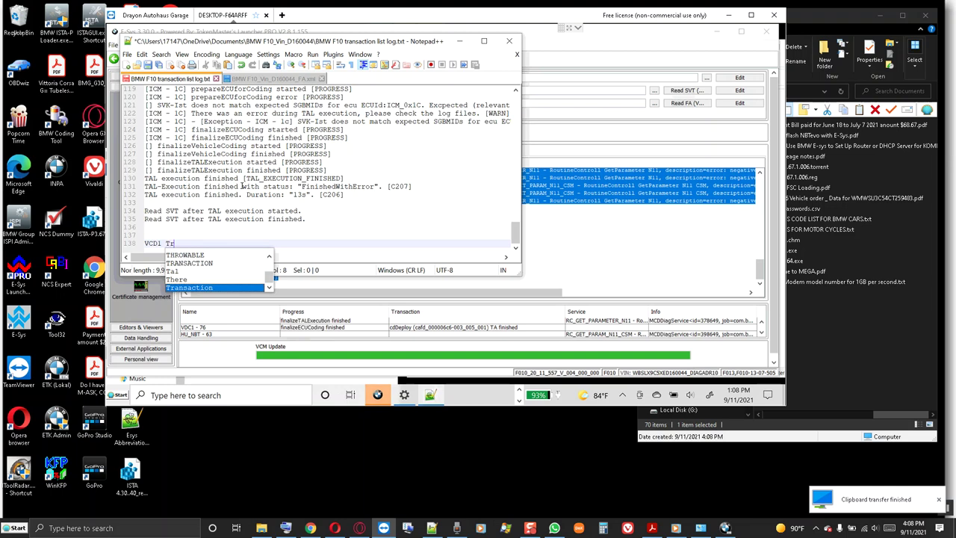
{"action": "type", "text": "anaction log"}
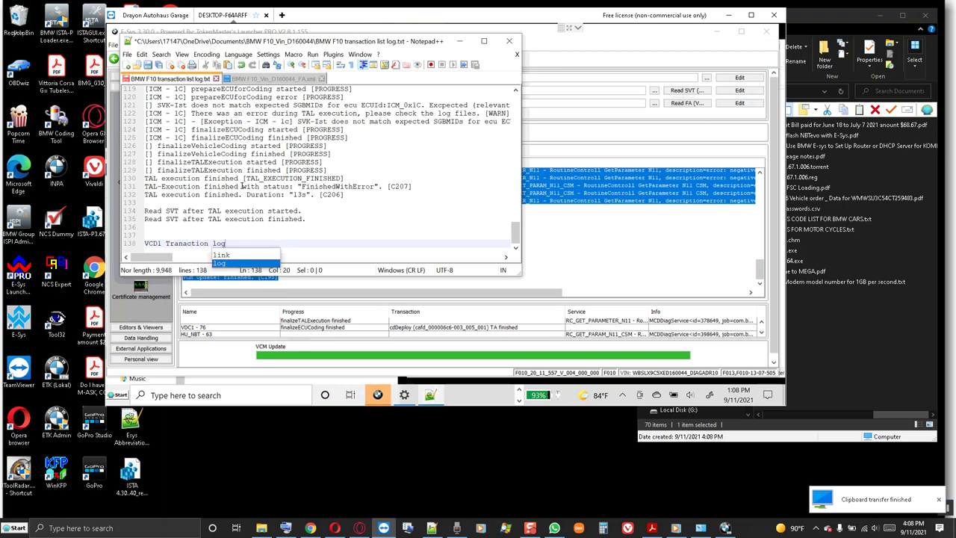
{"action": "key", "text": "Escape"}
{"action": "key", "text": "Return"}
{"action": "key", "text": "ctrl+v"}
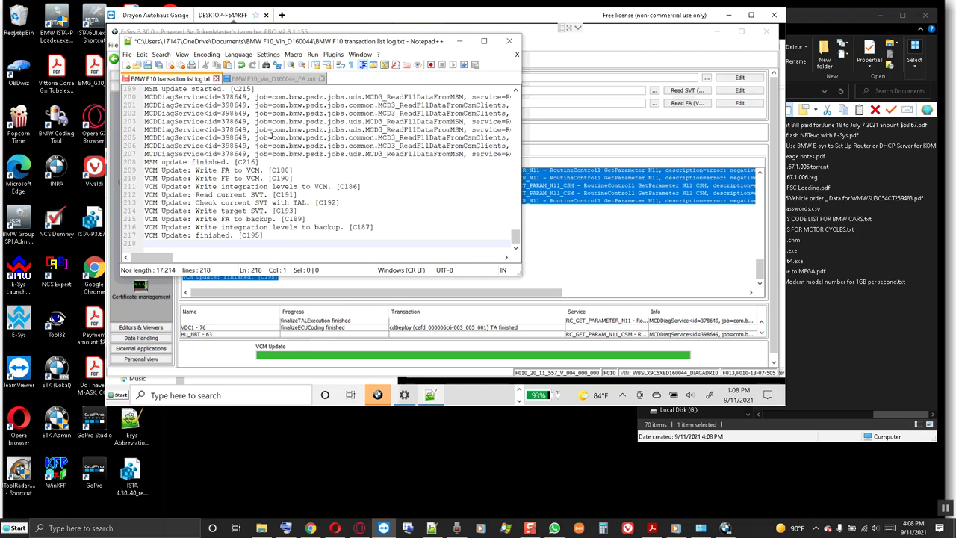
{"action": "left_click", "coordinate": [147, 65]}
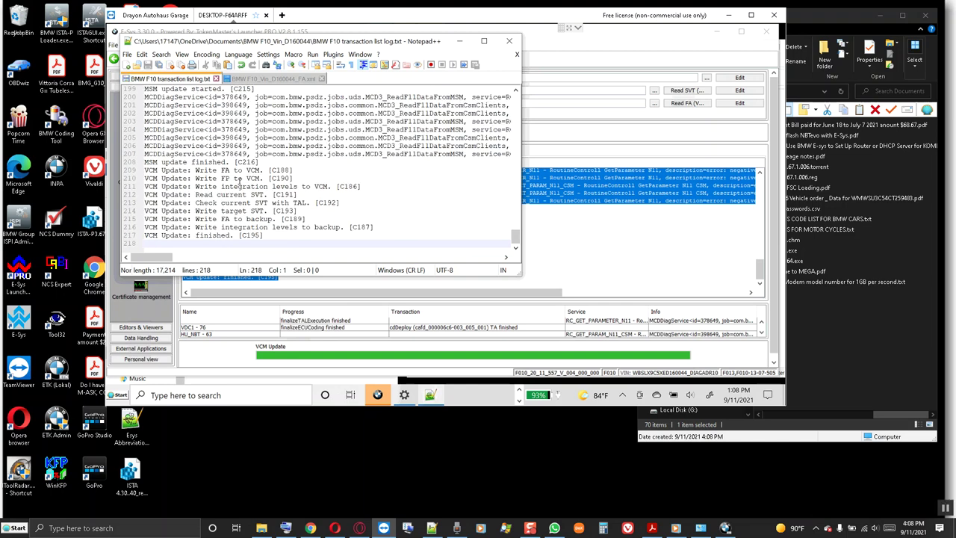
{"action": "left_click", "coordinate": [459, 42]}
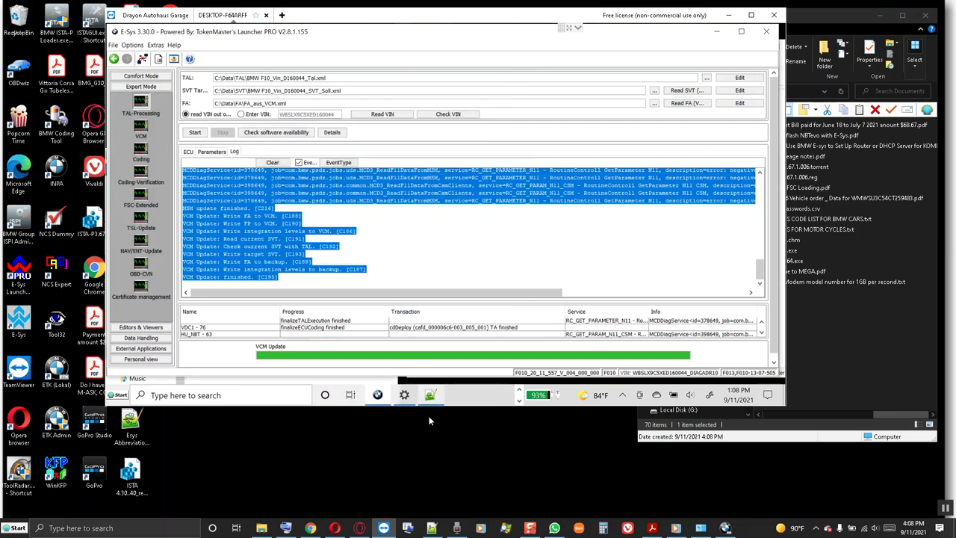
{"action": "left_click", "coordinate": [430, 396]}
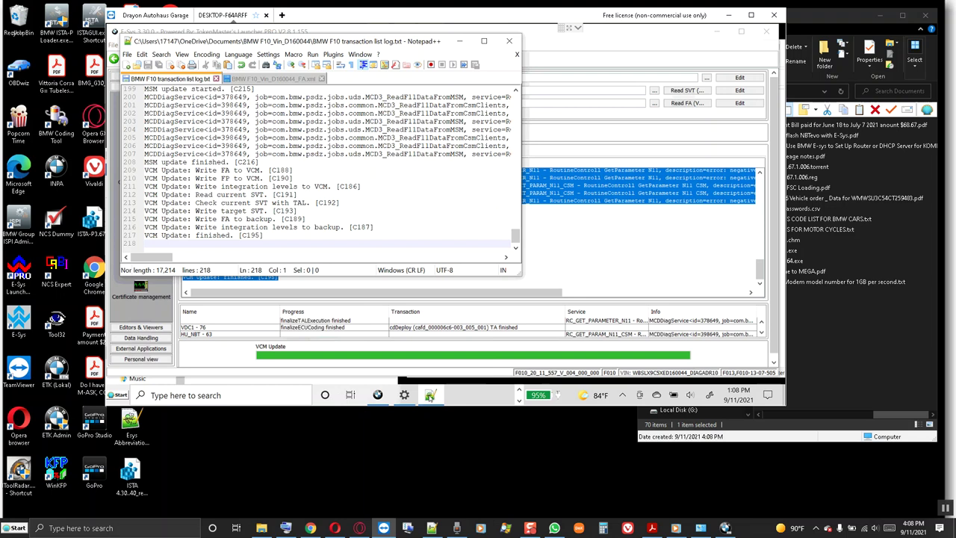
{"action": "left_click", "coordinate": [430, 396]}
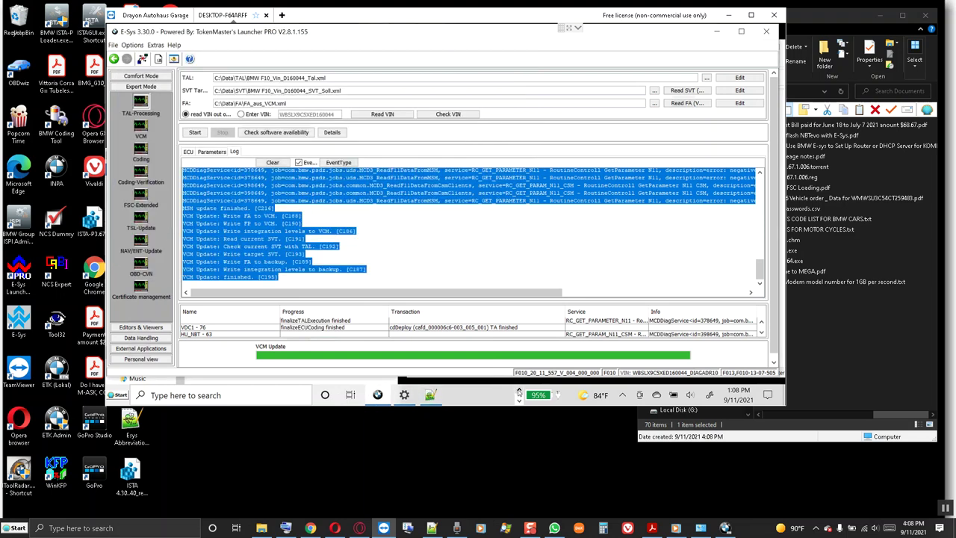
{"action": "mouse_move", "coordinate": [374, 397]}
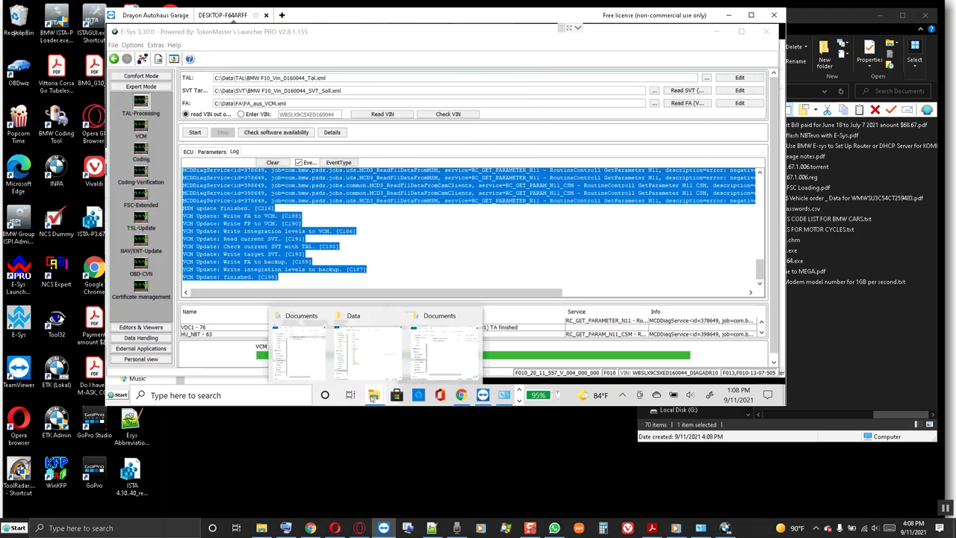
{"action": "left_click", "coordinate": [318, 352]}
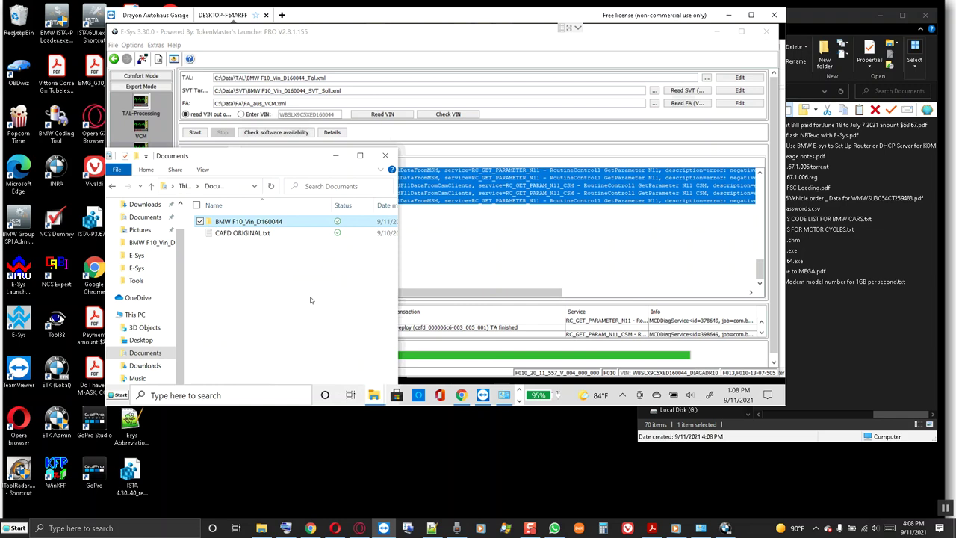
{"action": "double_click", "coordinate": [262, 223]}
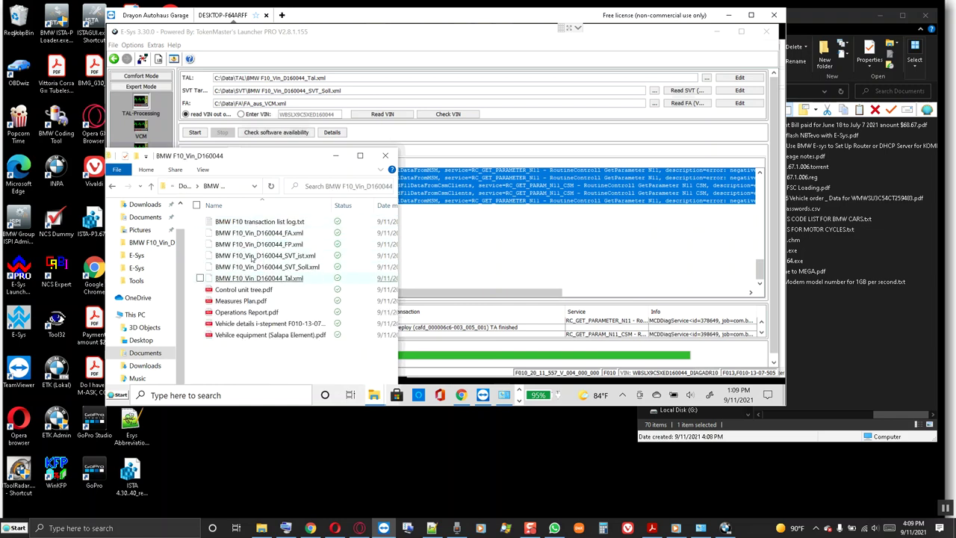
{"action": "left_click", "coordinate": [264, 222]}
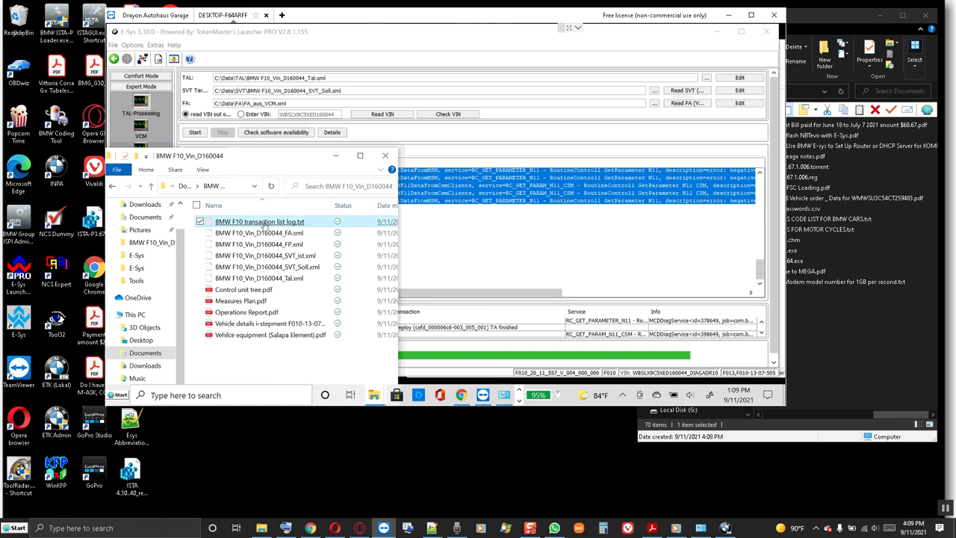
{"action": "right_click", "coordinate": [264, 227]}
{"action": "left_click", "coordinate": [142, 324]}
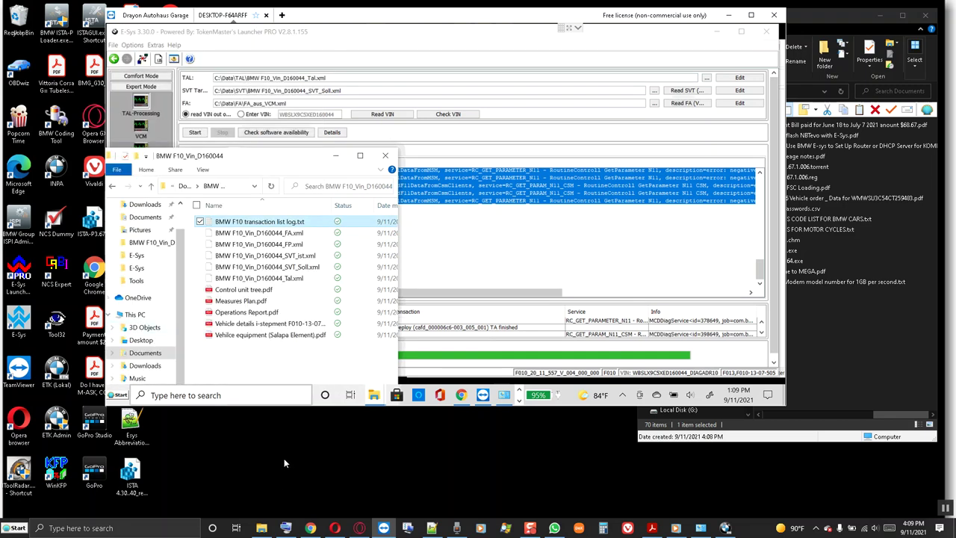
{"action": "left_click", "coordinate": [261, 528]}
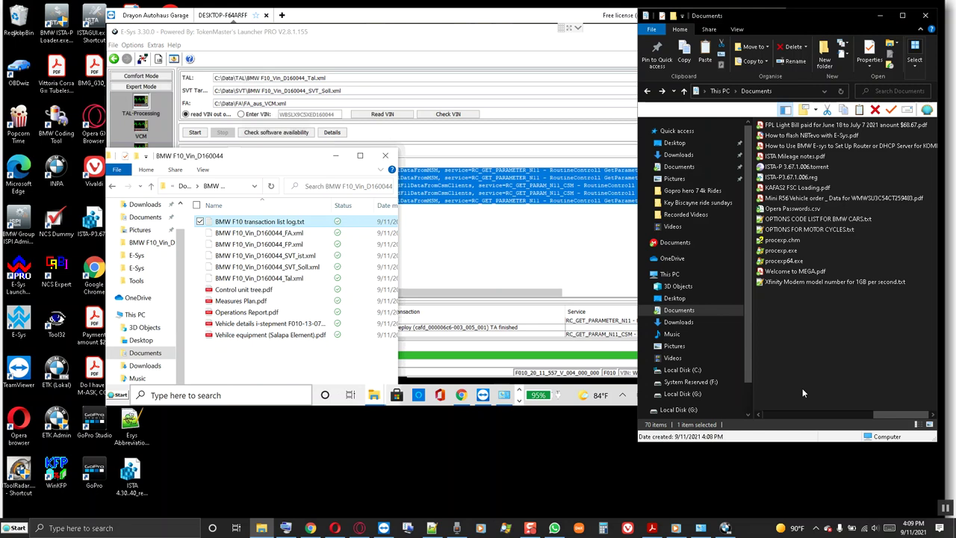
{"action": "left_click", "coordinate": [852, 416]}
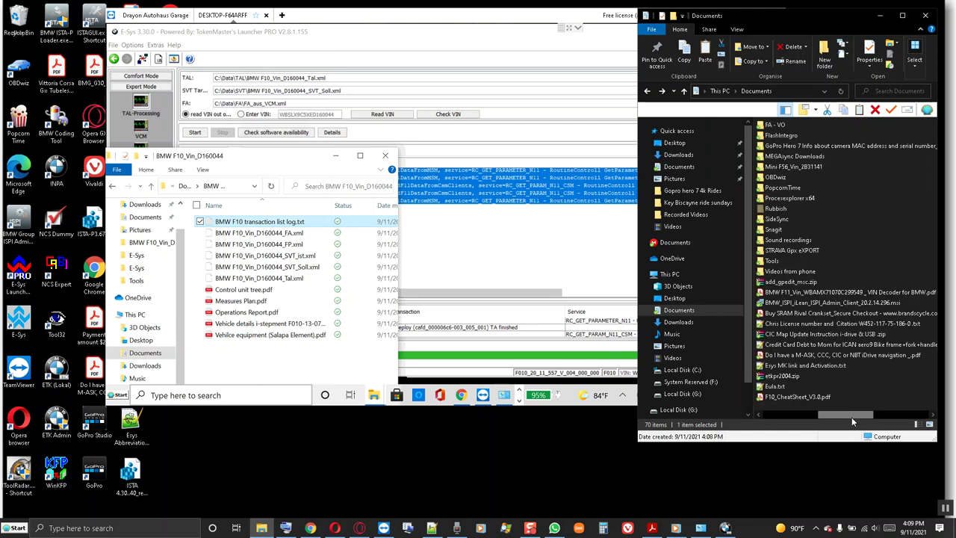
{"action": "left_click", "coordinate": [771, 416]}
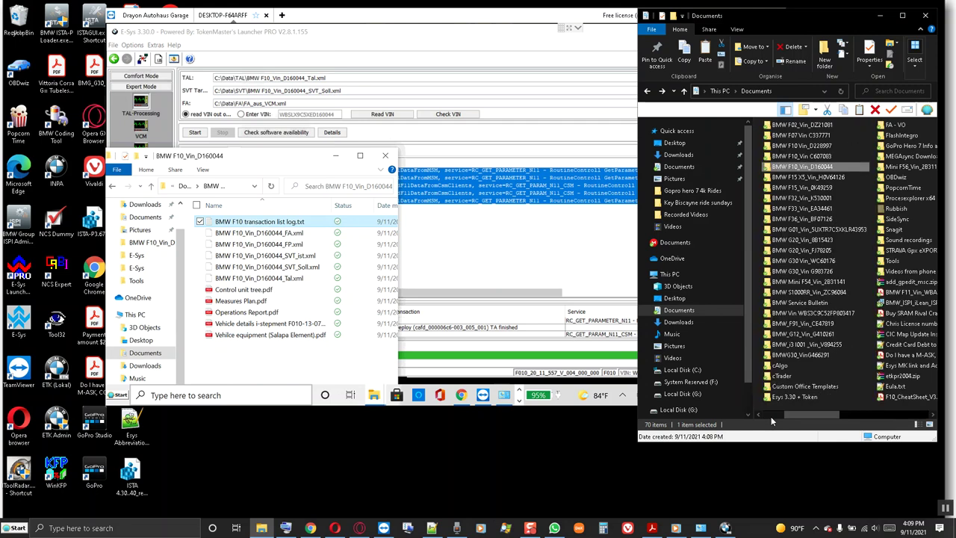
{"action": "double_click", "coordinate": [800, 167]}
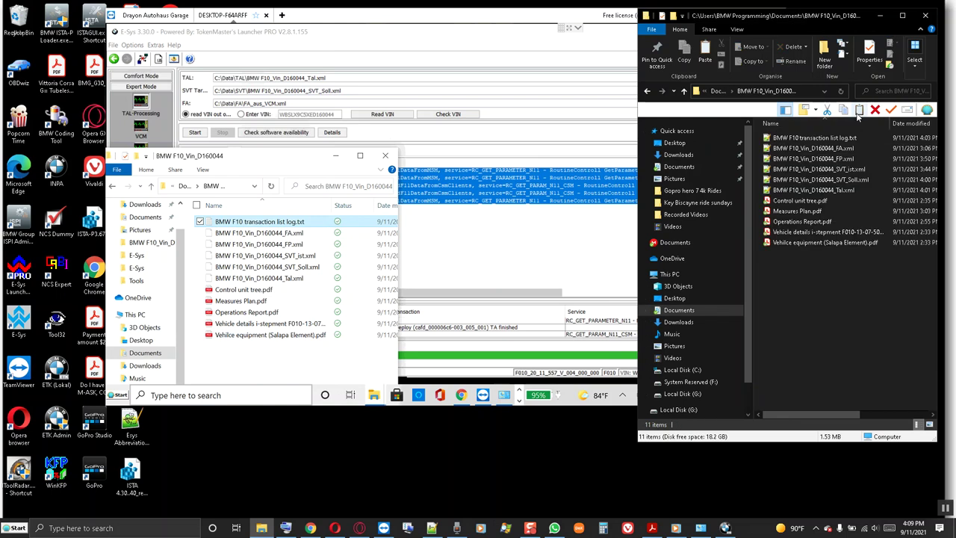
{"action": "key", "text": "ctrl+v"}
{"action": "left_click", "coordinate": [478, 216]}
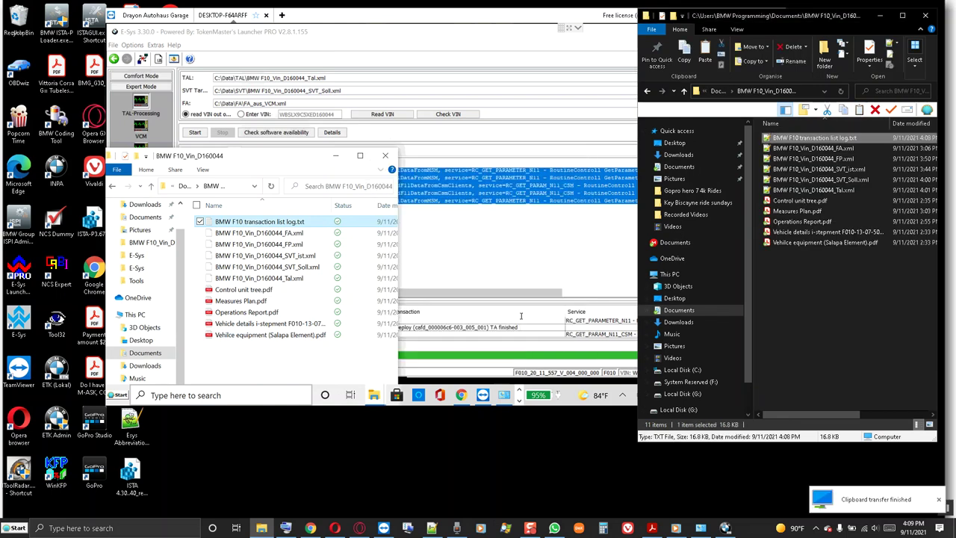
{"action": "left_click", "coordinate": [847, 307]}
{"action": "left_click", "coordinate": [540, 222]}
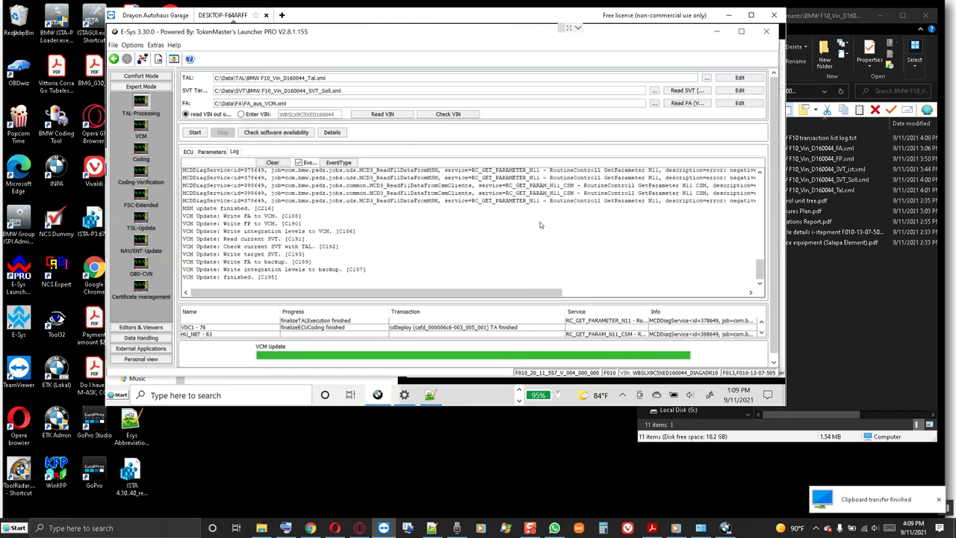
- Clear the old E-Sys log and show Comfort Mode's TAL-Calculating and FSC functions
{"action": "left_click", "coordinate": [426, 399]}
{"action": "scroll", "coordinate": [344, 211], "scroll_direction": "up", "scroll_amount": 4}
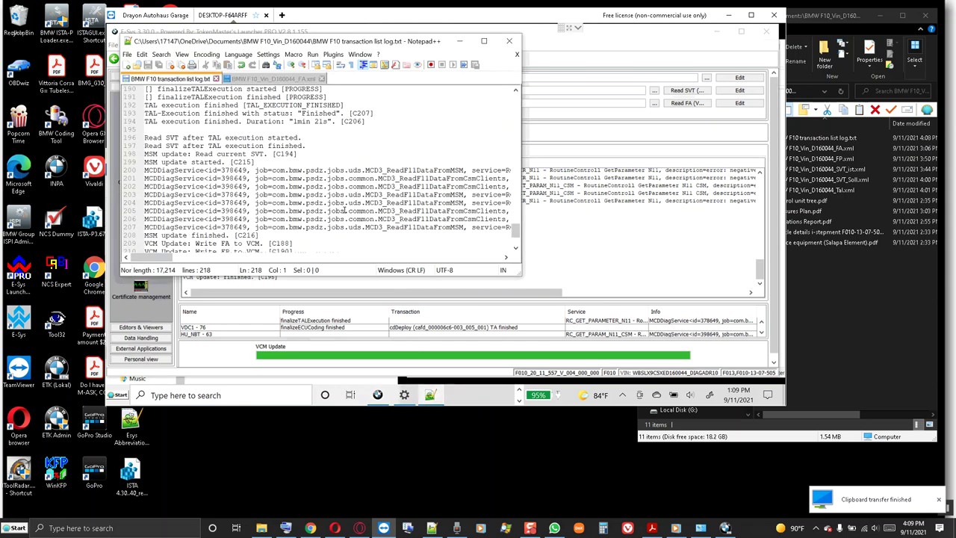
{"action": "scroll", "coordinate": [344, 211], "scroll_direction": "up", "scroll_amount": 7}
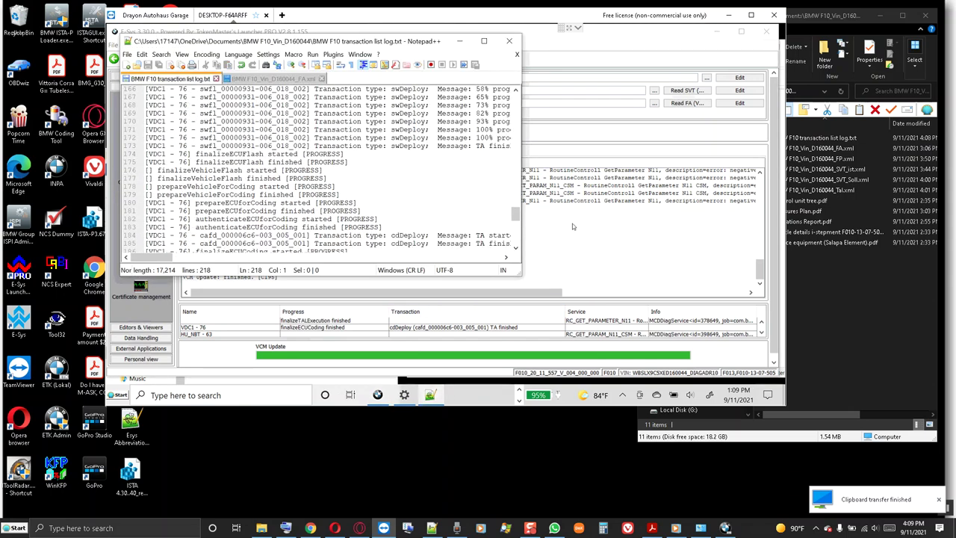
{"action": "left_click", "coordinate": [540, 215]}
{"action": "left_click", "coordinate": [272, 162]}
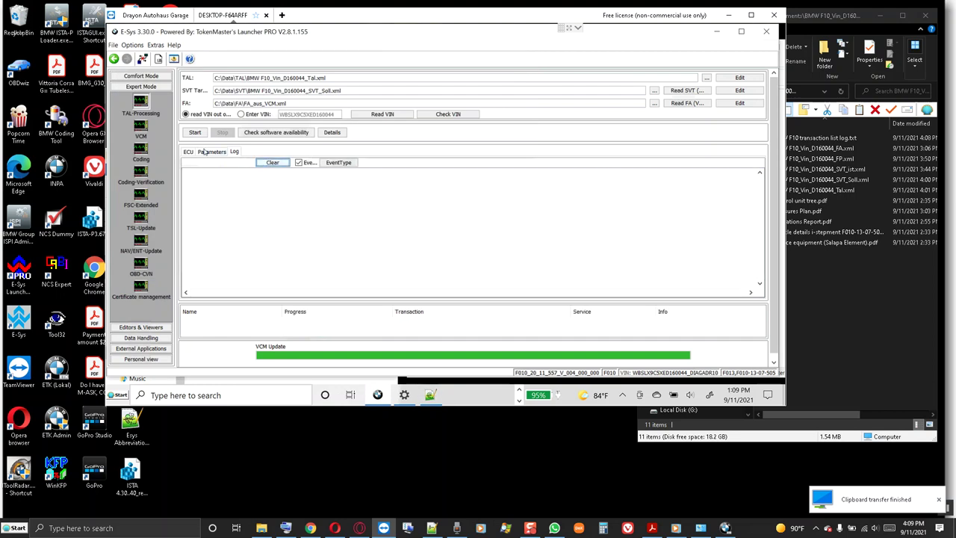
{"action": "left_click", "coordinate": [188, 152]}
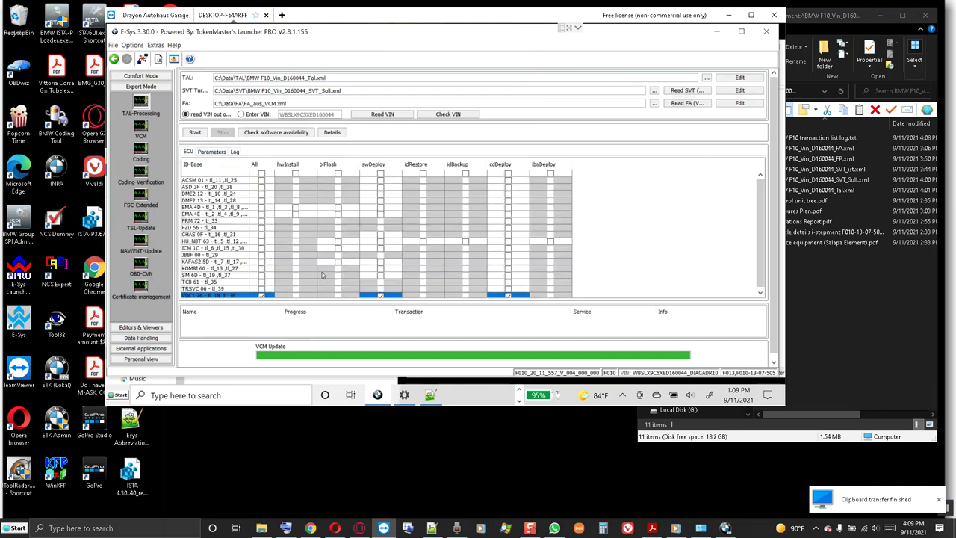
{"action": "scroll", "coordinate": [323, 275], "scroll_direction": "down", "scroll_amount": 1}
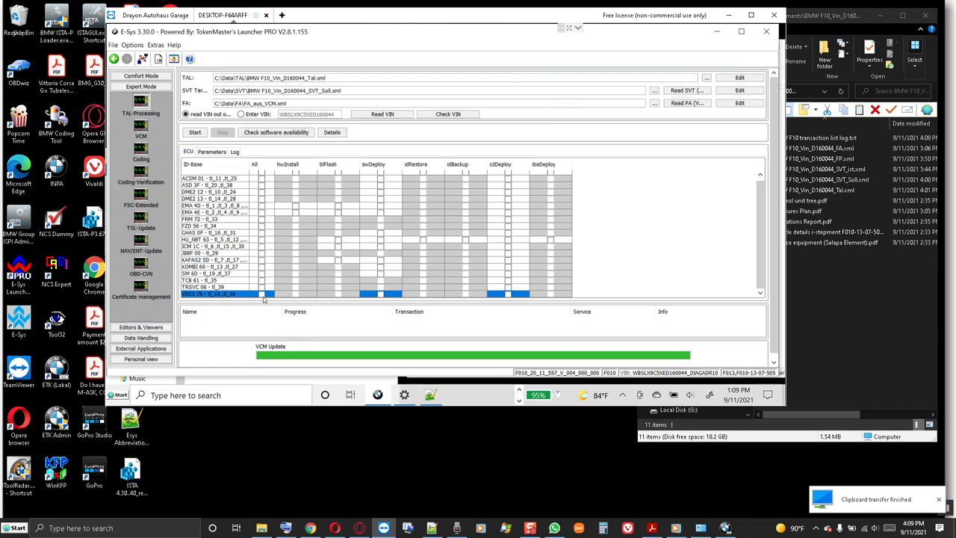
{"action": "left_click", "coordinate": [140, 76]}
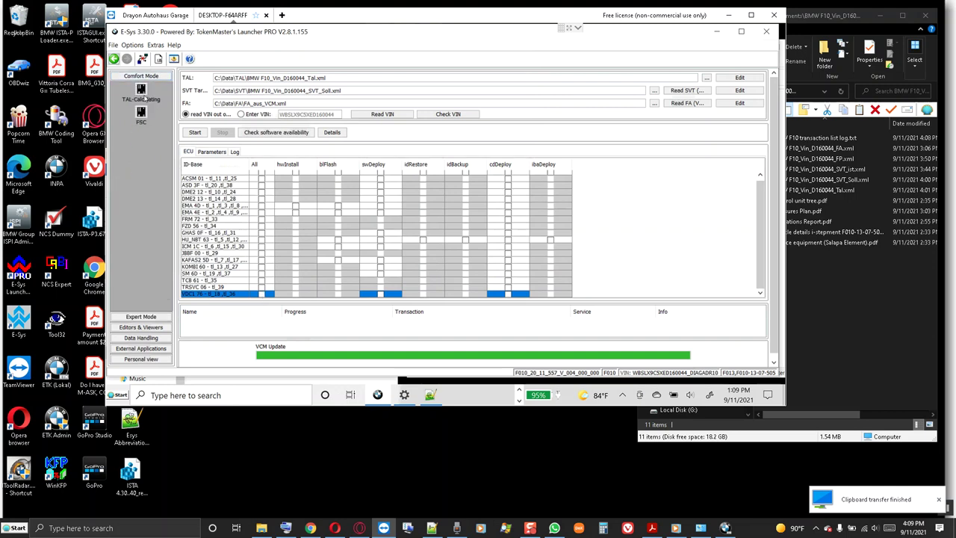
- Read the SVT from the ECUs, check VDC1 and TRSVC, and mark TRSVC for coding in TAL-Processing
{"action": "left_click", "coordinate": [140, 91]}
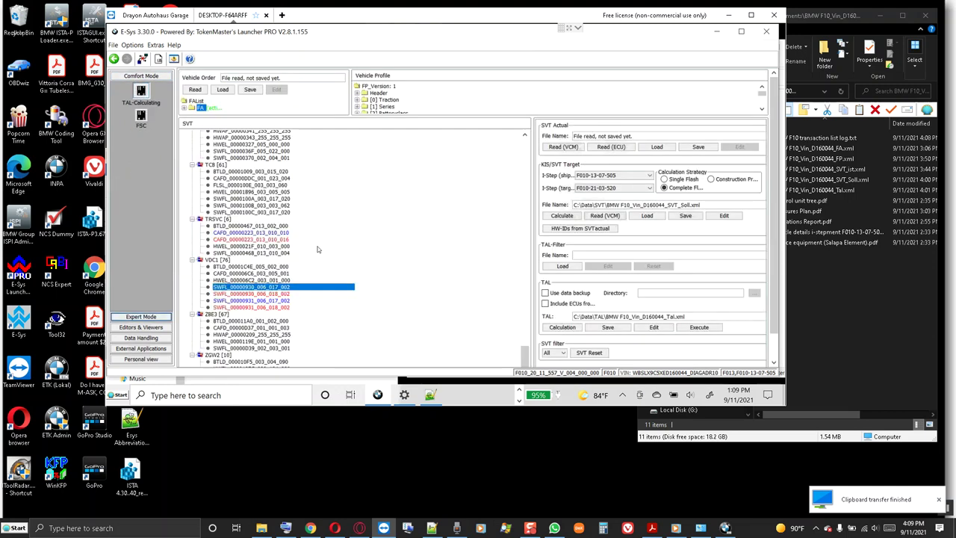
{"action": "left_click", "coordinate": [603, 148]}
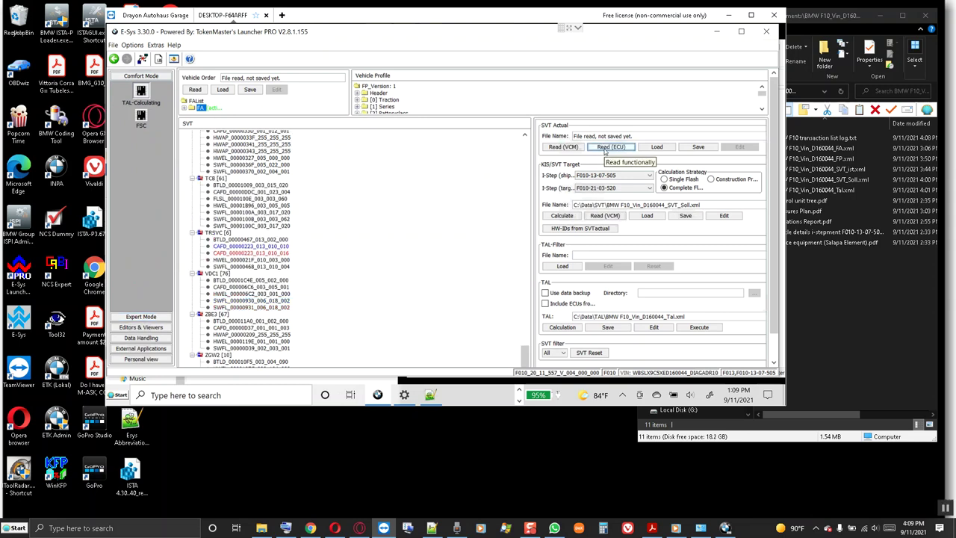
{"action": "left_click", "coordinate": [217, 274]}
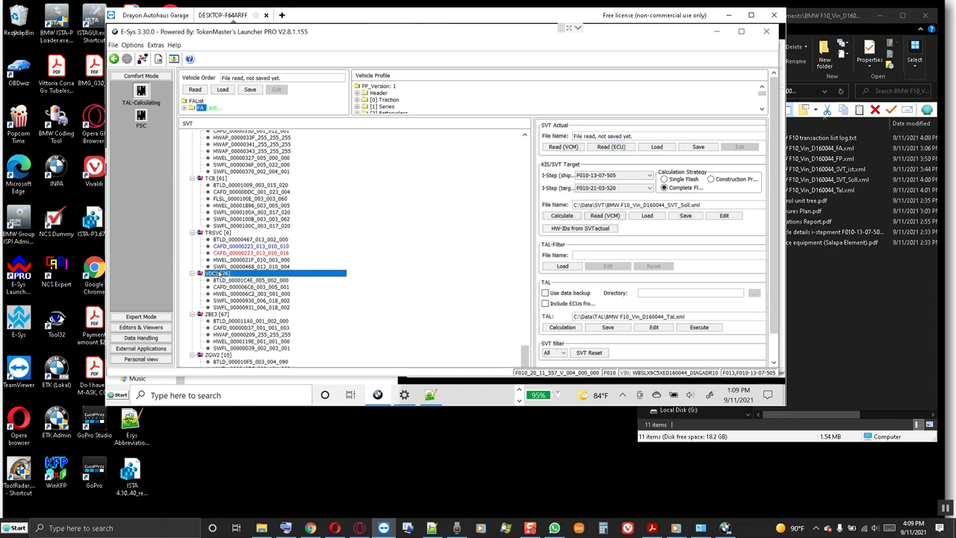
{"action": "left_click", "coordinate": [222, 234]}
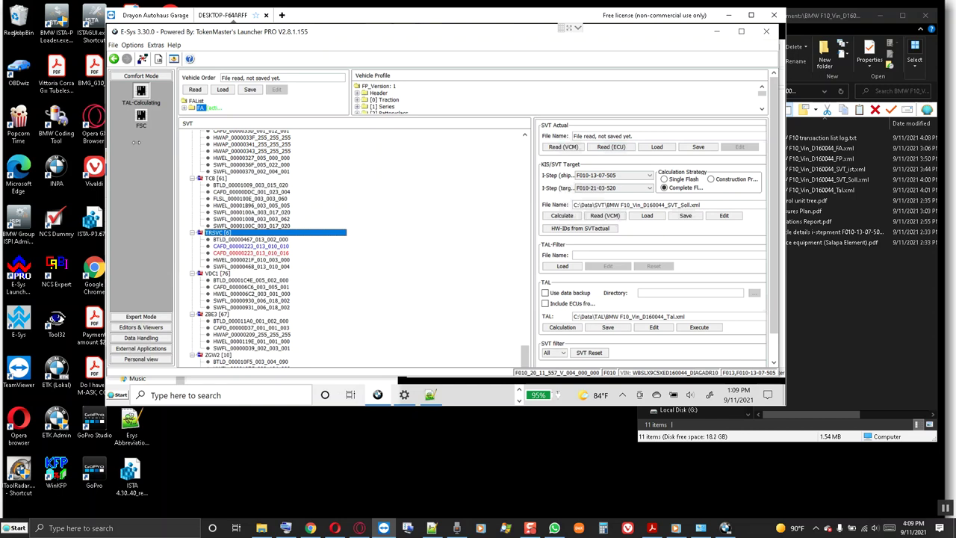
{"action": "left_click", "coordinate": [141, 317]}
{"action": "left_click", "coordinate": [141, 109]}
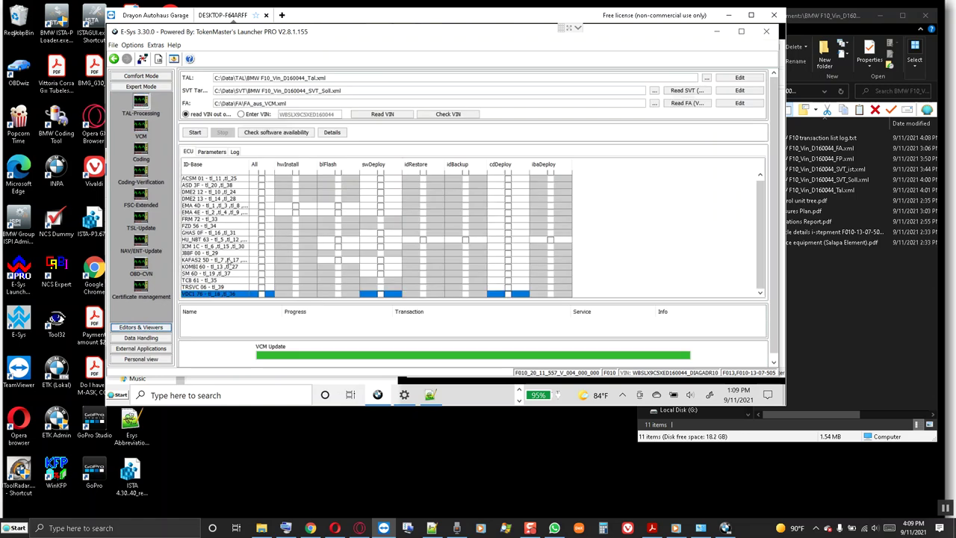
{"action": "left_click", "coordinate": [261, 288]}
- Start the TRSVC coding TAL and confirm the VCM update integration steps
{"action": "left_click", "coordinate": [194, 132]}
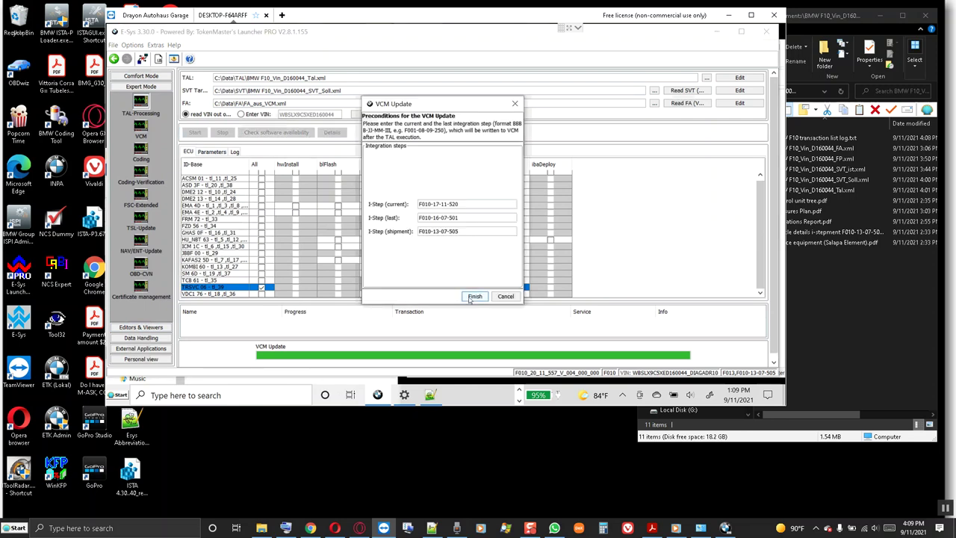
{"action": "left_click", "coordinate": [474, 296]}
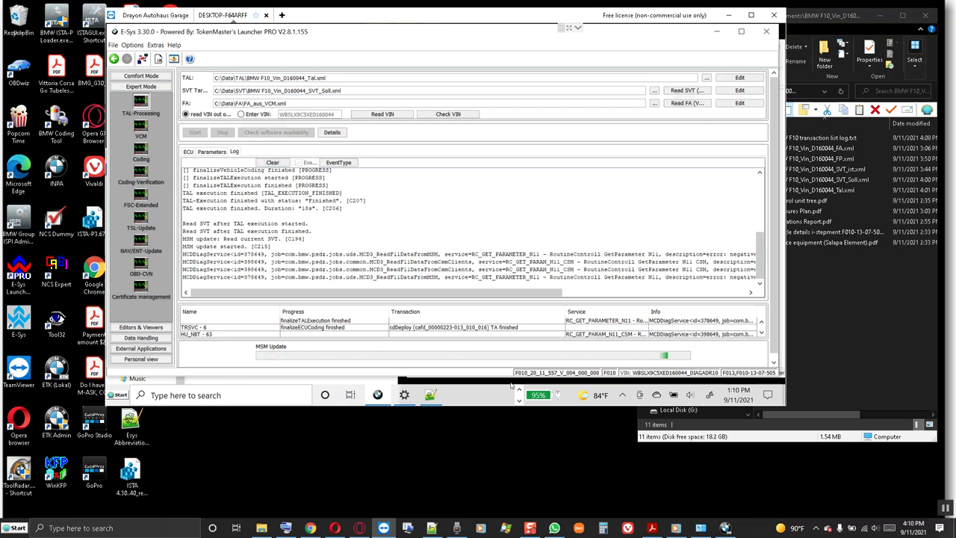
- Scroll through ETK's 61 Vehicle electrical system results, then return to E-Sys
{"action": "left_click", "coordinate": [725, 527]}
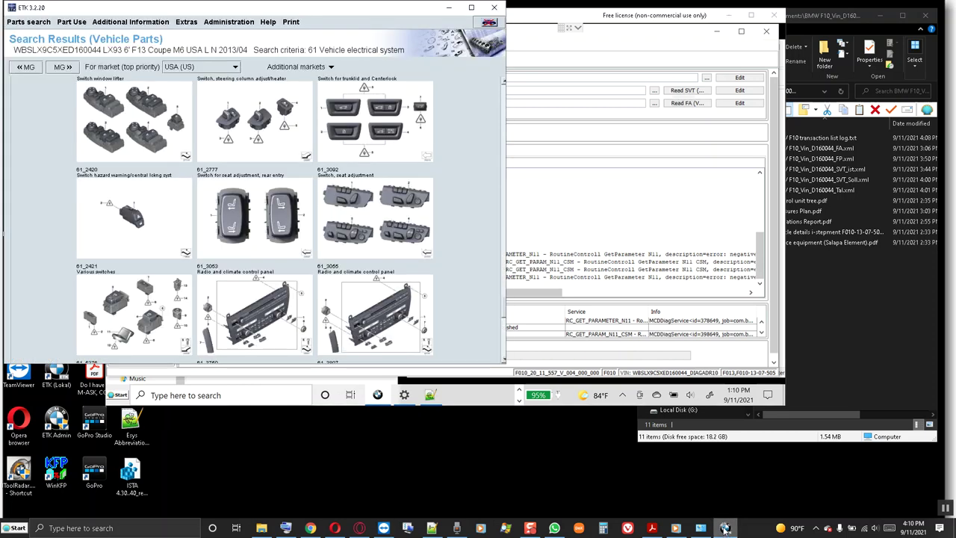
{"action": "scroll", "coordinate": [483, 269], "scroll_direction": "down", "scroll_amount": 5}
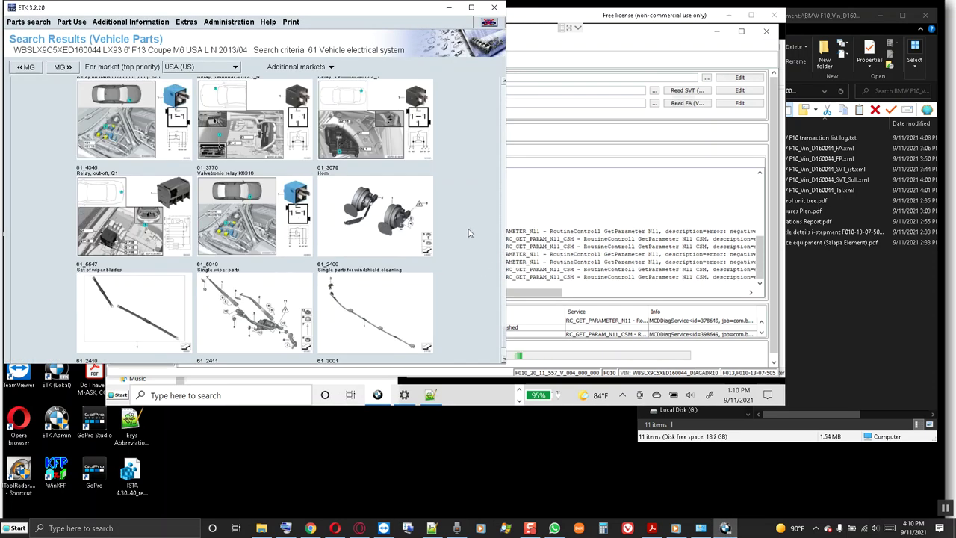
{"action": "scroll", "coordinate": [467, 232], "scroll_direction": "up", "scroll_amount": 10}
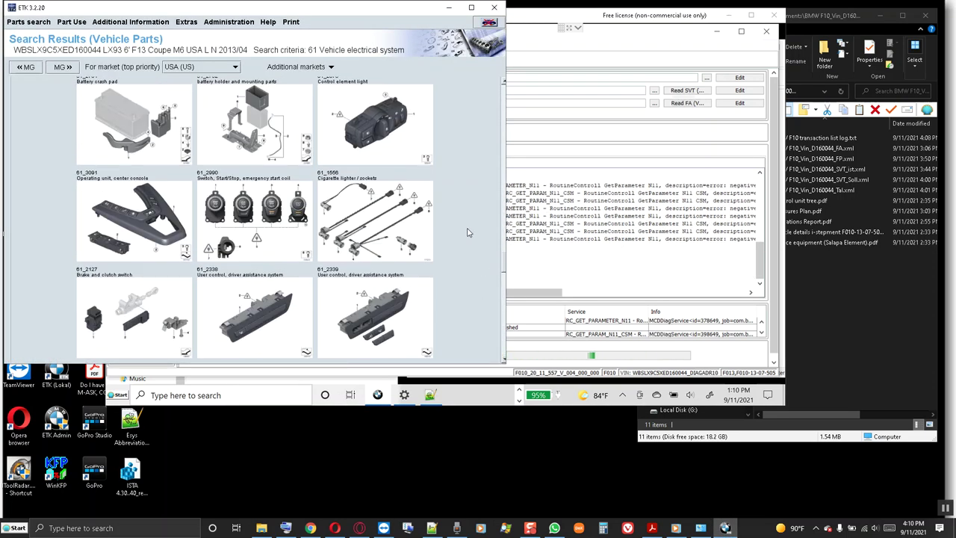
{"action": "scroll", "coordinate": [468, 232], "scroll_direction": "up", "scroll_amount": 3}
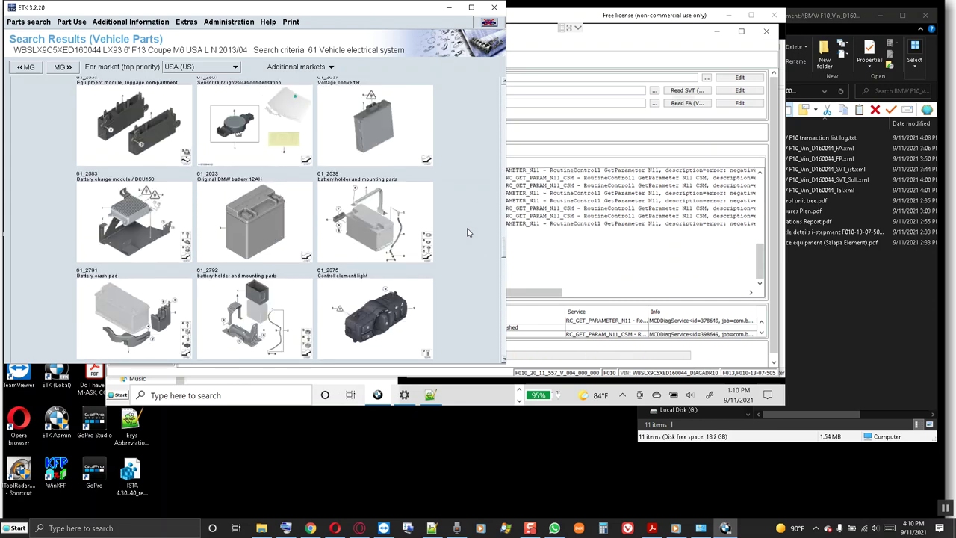
{"action": "scroll", "coordinate": [468, 232], "scroll_direction": "up", "scroll_amount": 1}
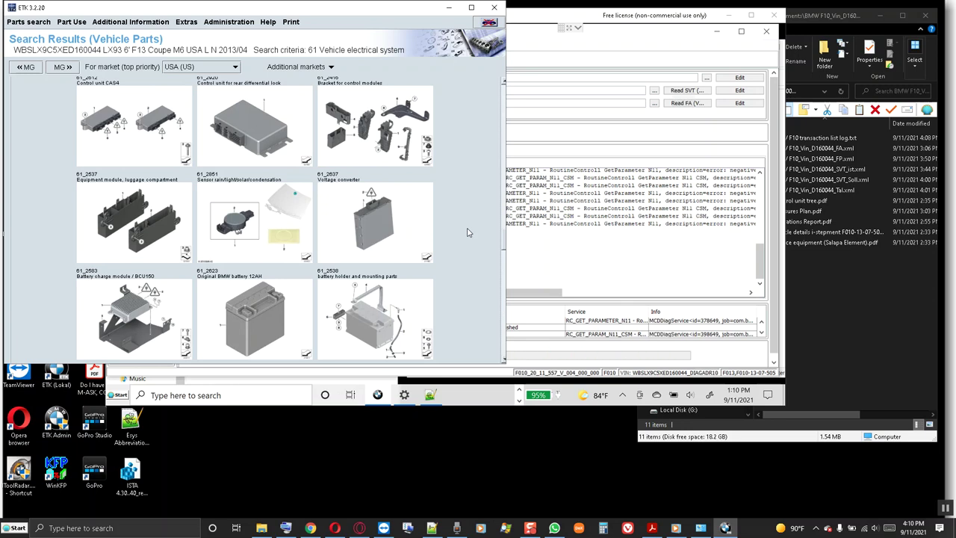
{"action": "scroll", "coordinate": [468, 233], "scroll_direction": "up", "scroll_amount": 1}
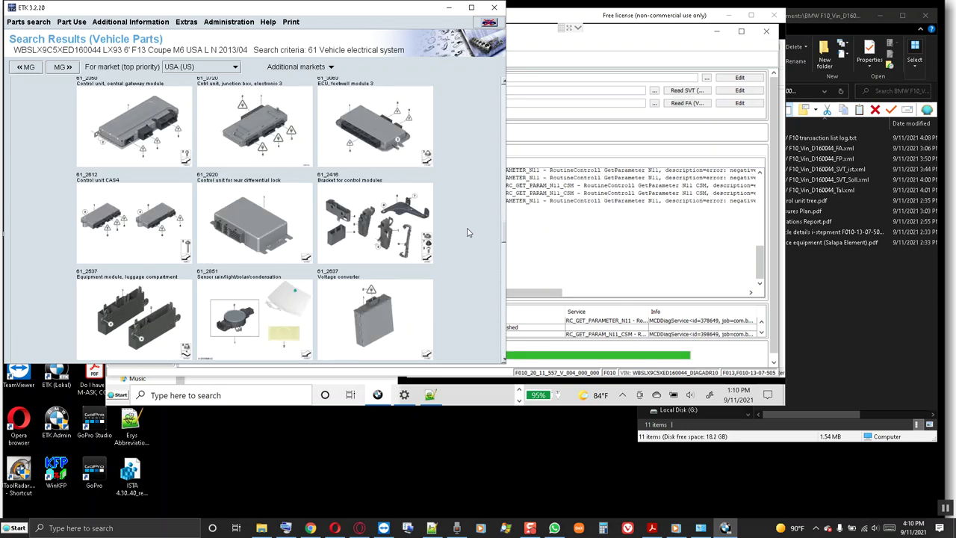
{"action": "left_click", "coordinate": [563, 237]}
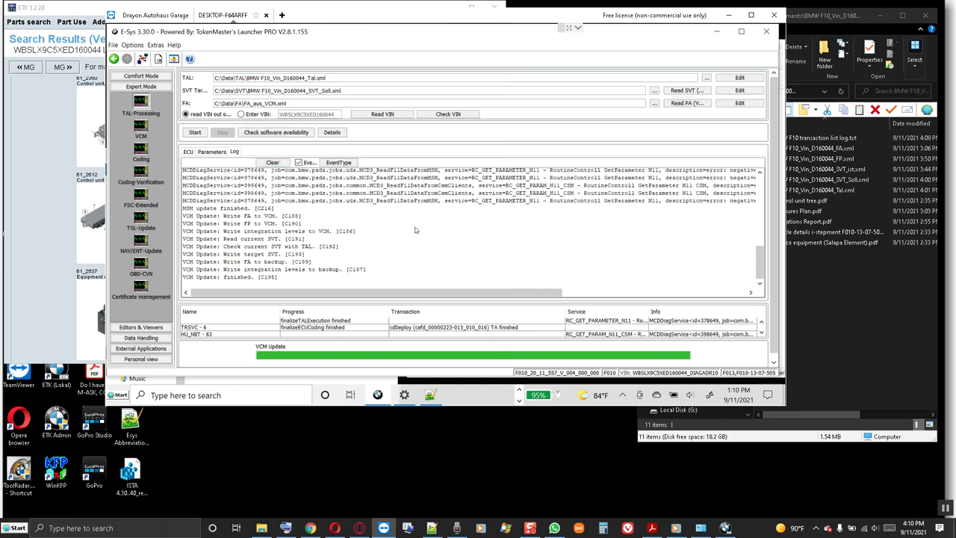
- Copy the whole E-Sys log and open the BMW F10 transaction list log in Notepad++
{"action": "scroll", "coordinate": [416, 229], "scroll_direction": "up", "scroll_amount": 10}
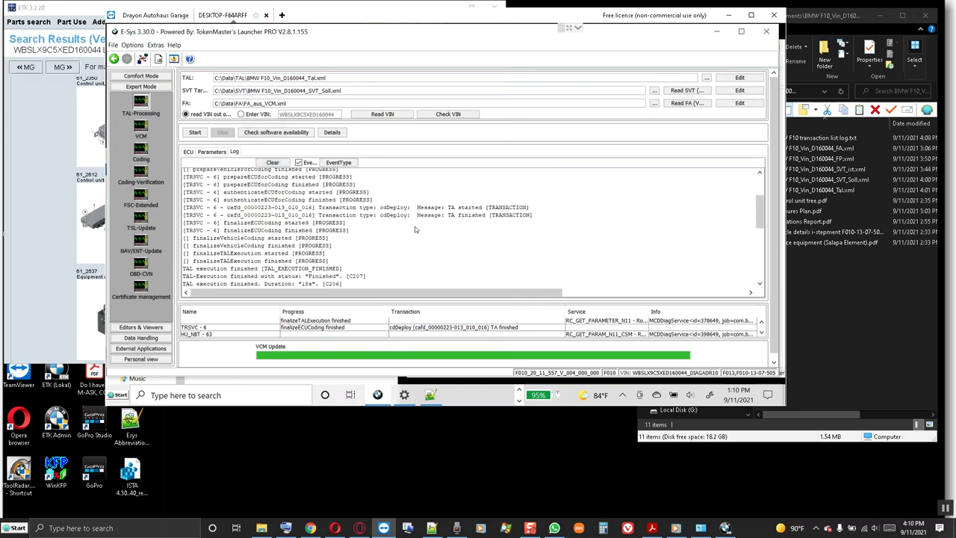
{"action": "scroll", "coordinate": [416, 229], "scroll_direction": "down", "scroll_amount": 10}
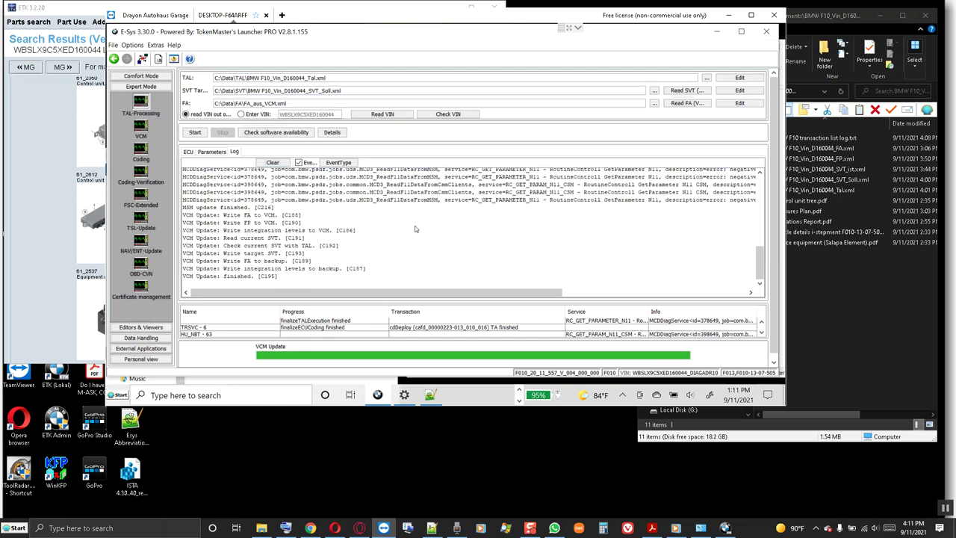
{"action": "key", "text": "ctrl+a"}
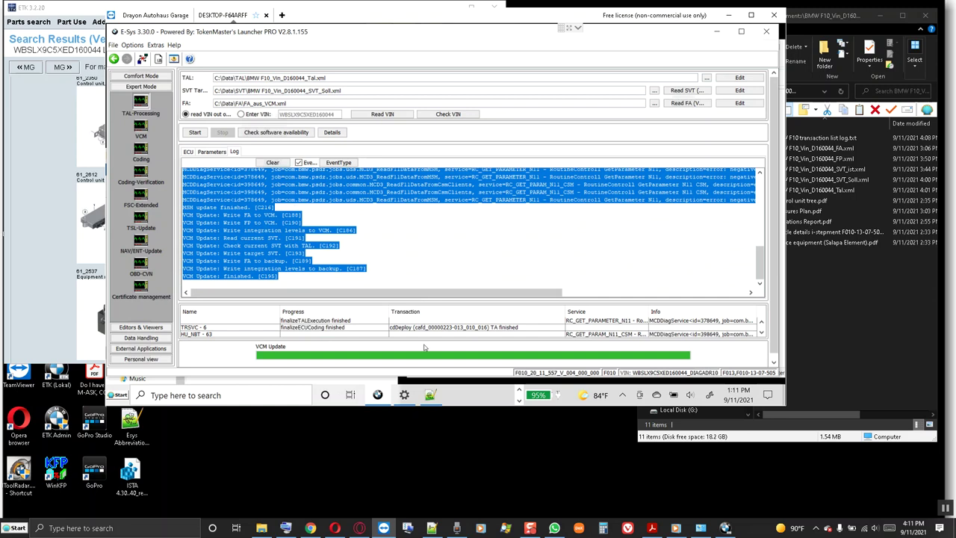
{"action": "left_click", "coordinate": [431, 395]}
{"action": "scroll", "coordinate": [322, 168], "scroll_direction": "down", "scroll_amount": 3}
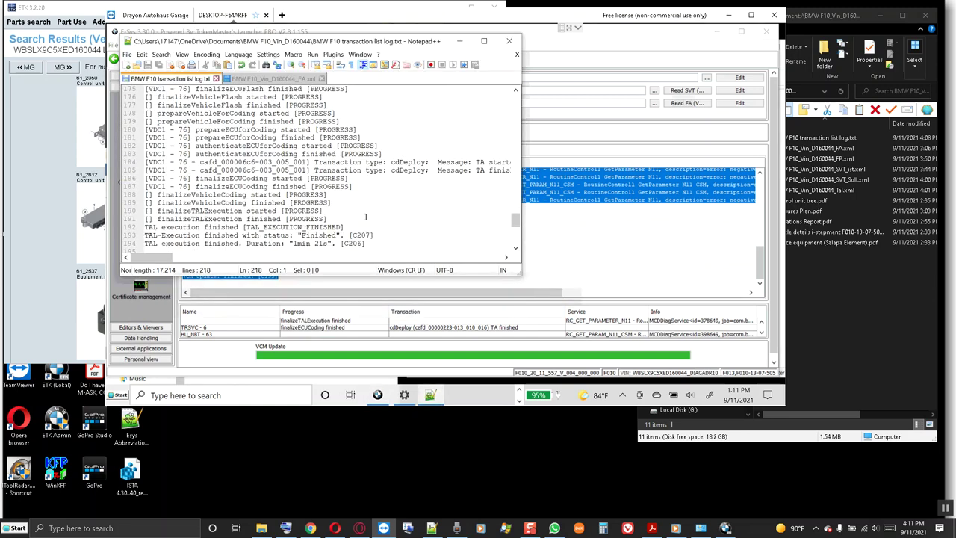
{"action": "left_click", "coordinate": [832, 267]}
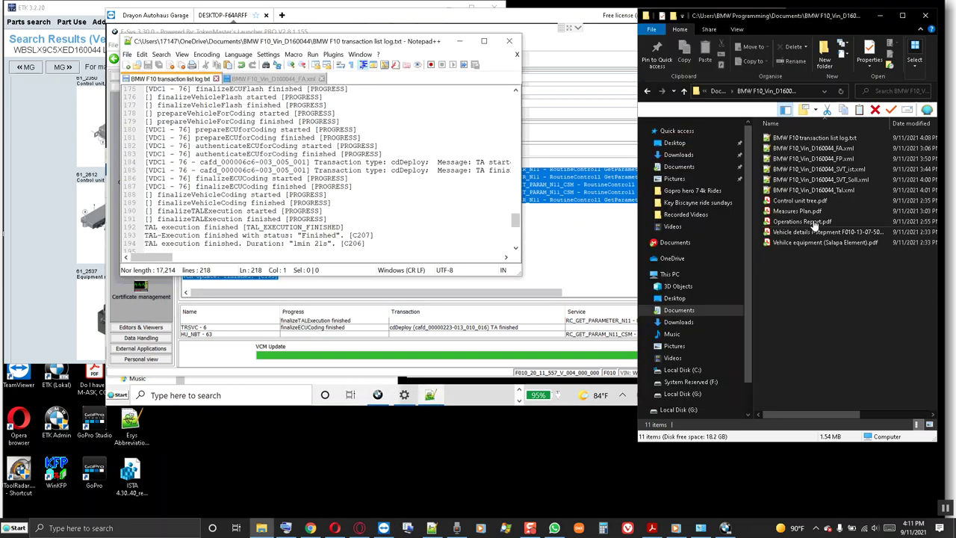
{"action": "right_click", "coordinate": [827, 141]}
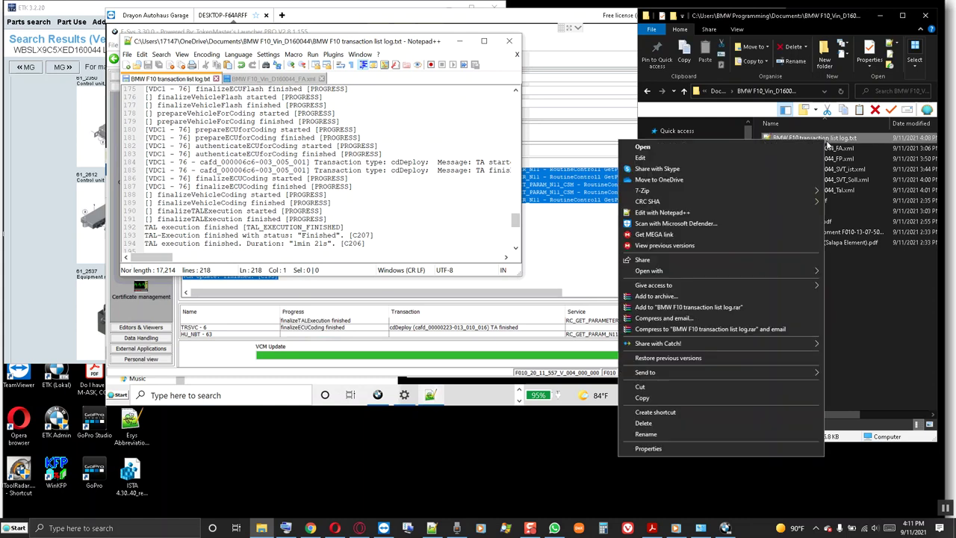
{"action": "left_click", "coordinate": [662, 213]}
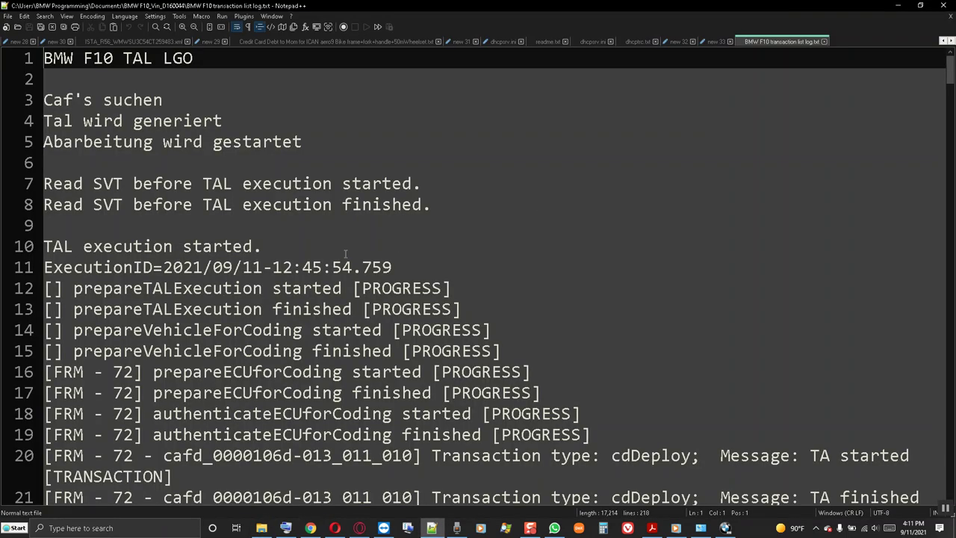
- Add a 'TRSVC Transaction log' heading at the end and paste the E-Sys log beneath it
{"action": "left_click_drag", "start_coordinate": [950, 69], "coordinate": [951, 463]}
{"action": "left_click", "coordinate": [66, 400]}
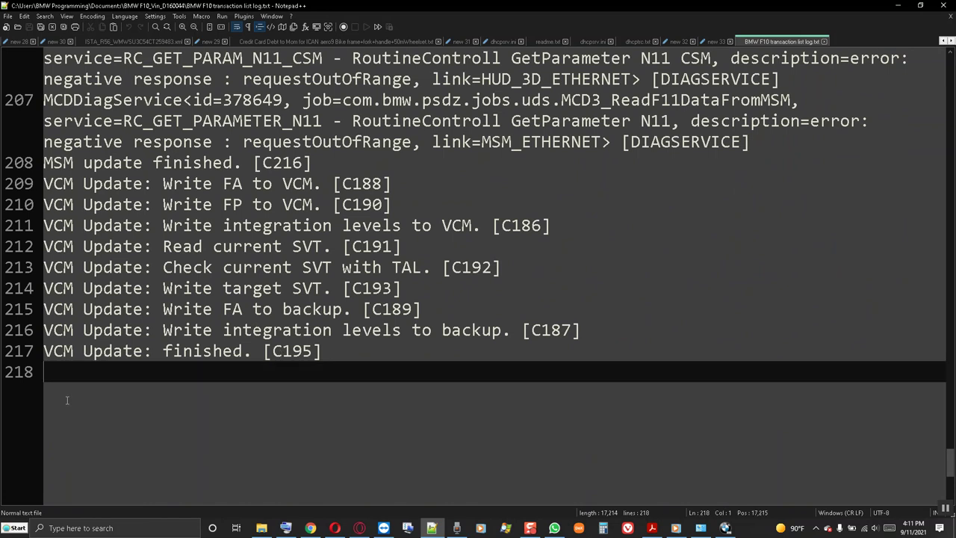
{"action": "key", "text": "Return"}
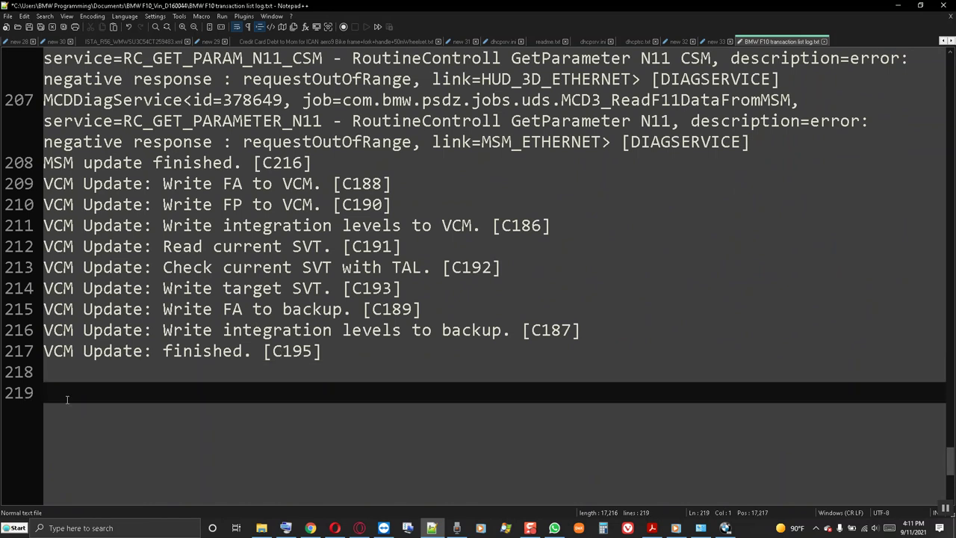
{"action": "type", "text": "TRSVC Tran"}
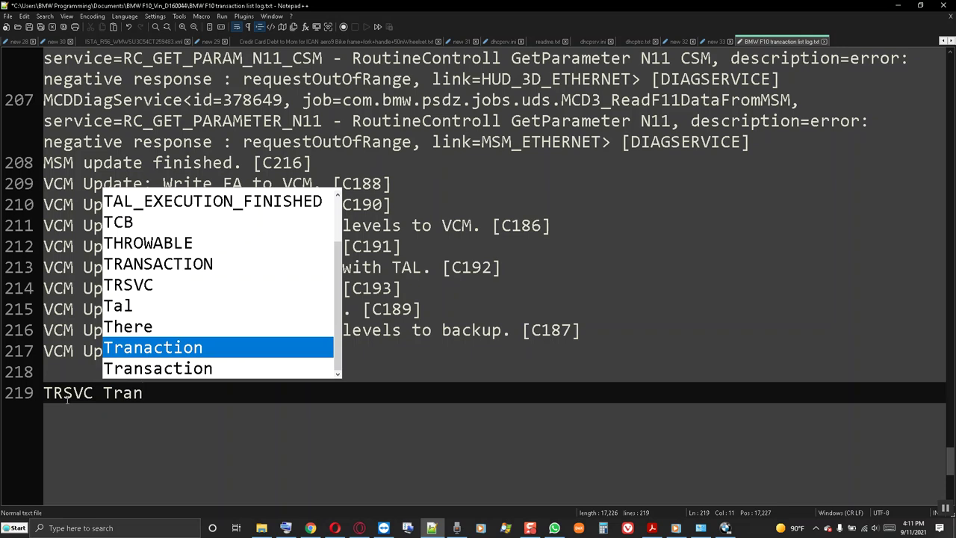
{"action": "left_click", "coordinate": [174, 369]}
{"action": "double_click", "coordinate": [174, 369]}
{"action": "type", "text": "log"}
{"action": "key", "text": "Escape"}
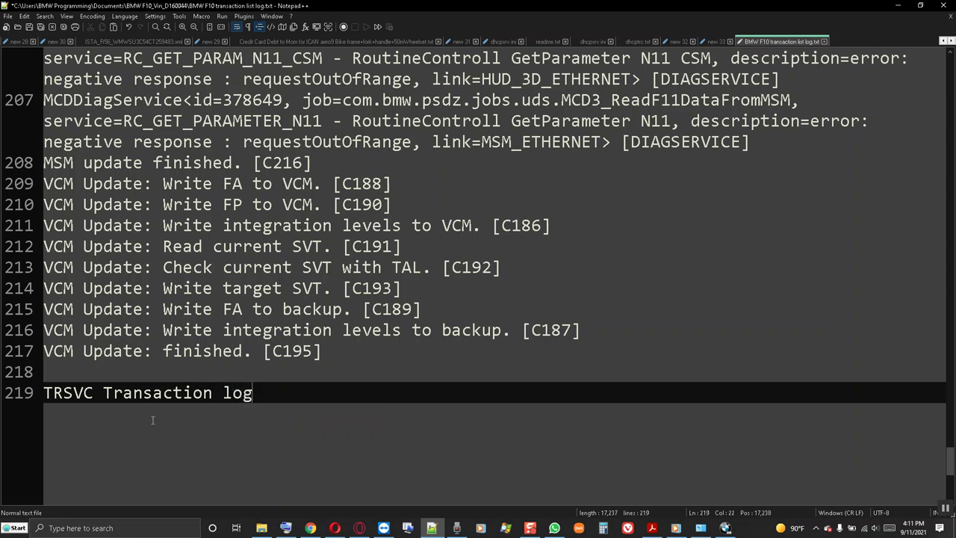
{"action": "key", "text": "Return"}
{"action": "key", "text": "Return"}
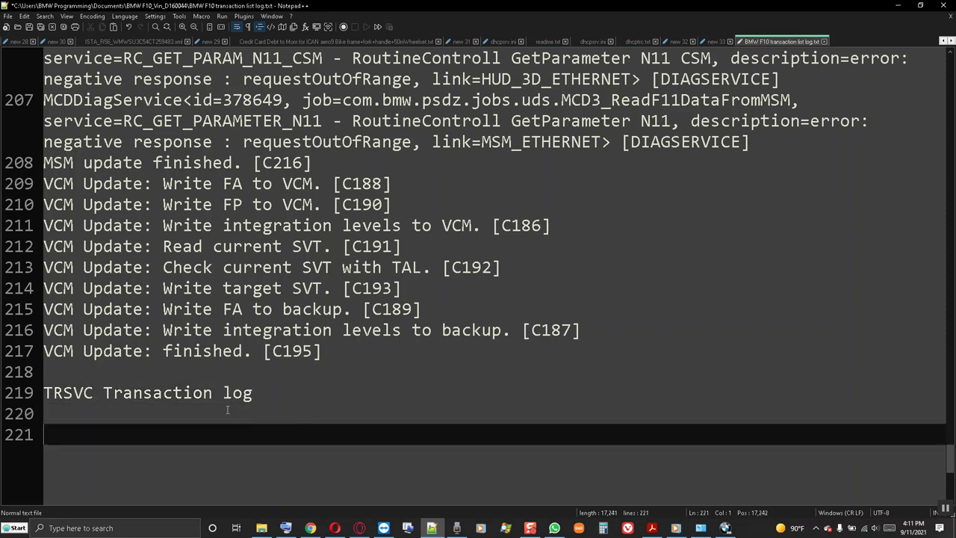
{"action": "key", "text": "ctrl+v"}
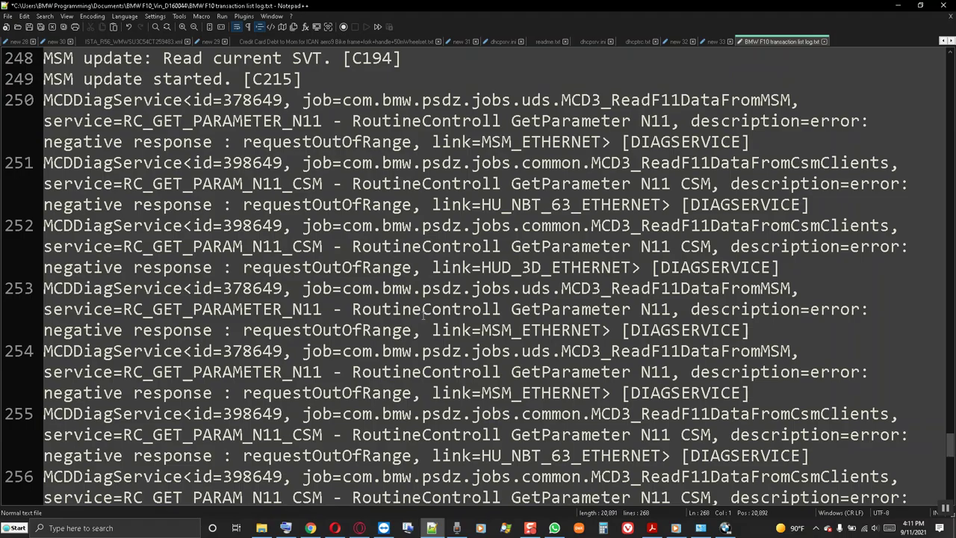
- In the remote editor, add a 'TRSVC module Transaction log' heading and paste the log beneath it
{"action": "left_click", "coordinate": [432, 528]}
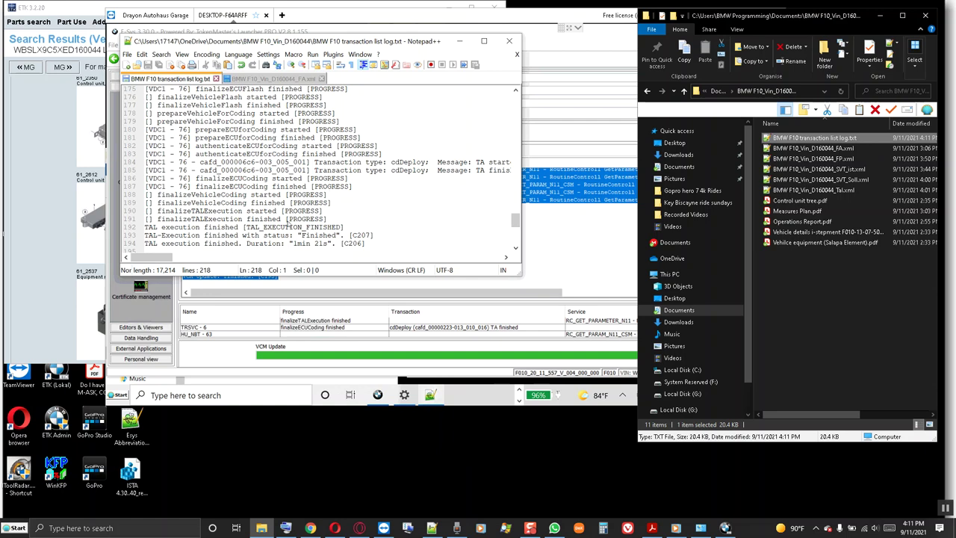
{"action": "scroll", "coordinate": [203, 217], "scroll_direction": "down", "scroll_amount": 8}
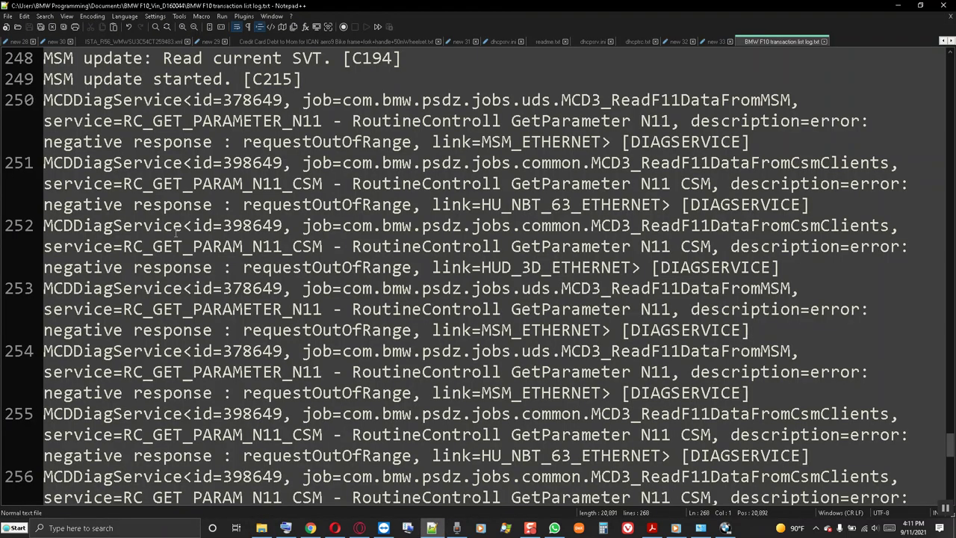
{"action": "type", "text": "trv"}
{"action": "key", "text": "BackSpace"}
{"action": "key", "text": "BackSpace"}
{"action": "key", "text": "BackSpace"}
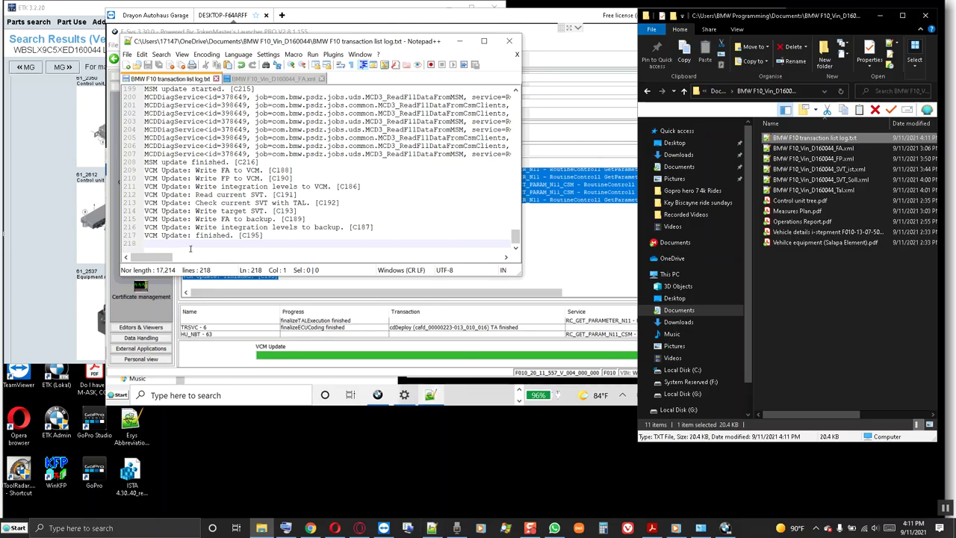
{"action": "left_click", "coordinate": [191, 249]}
{"action": "key", "text": "Return"}
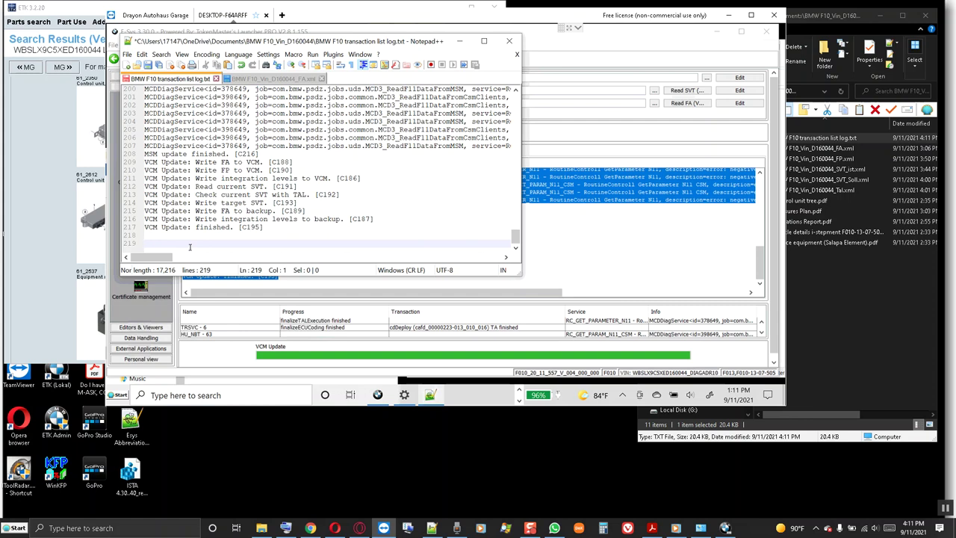
{"action": "type", "text": "TR"}
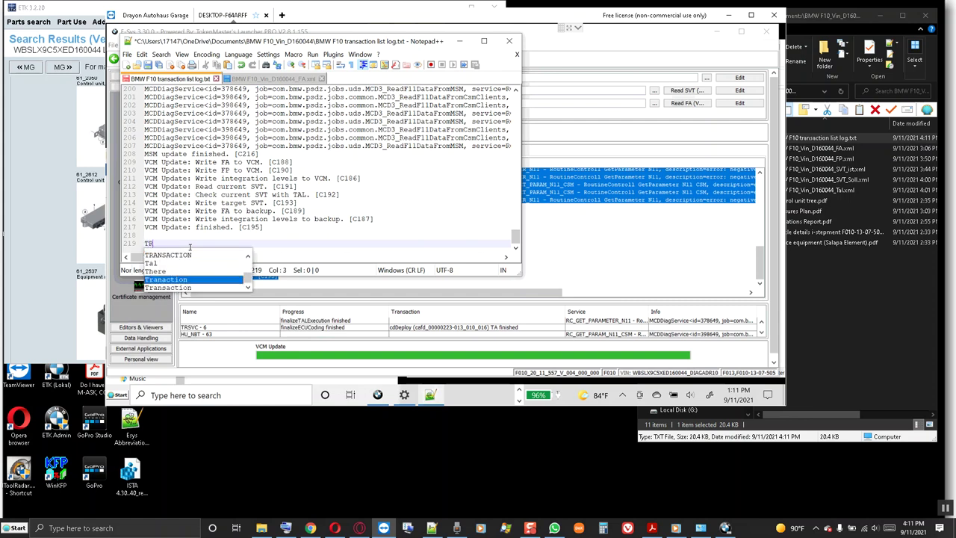
{"action": "type", "text": "SVC module "}
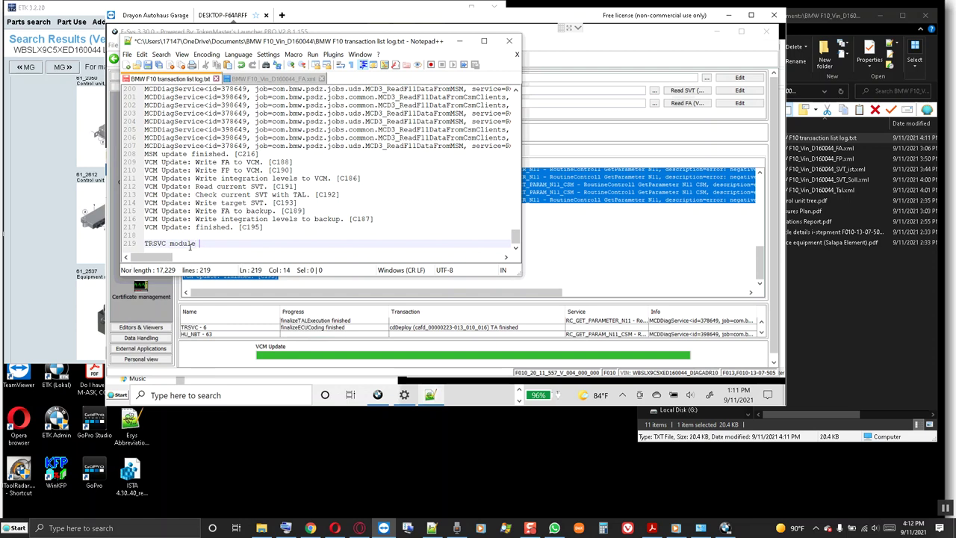
{"action": "type", "text": "Tran"}
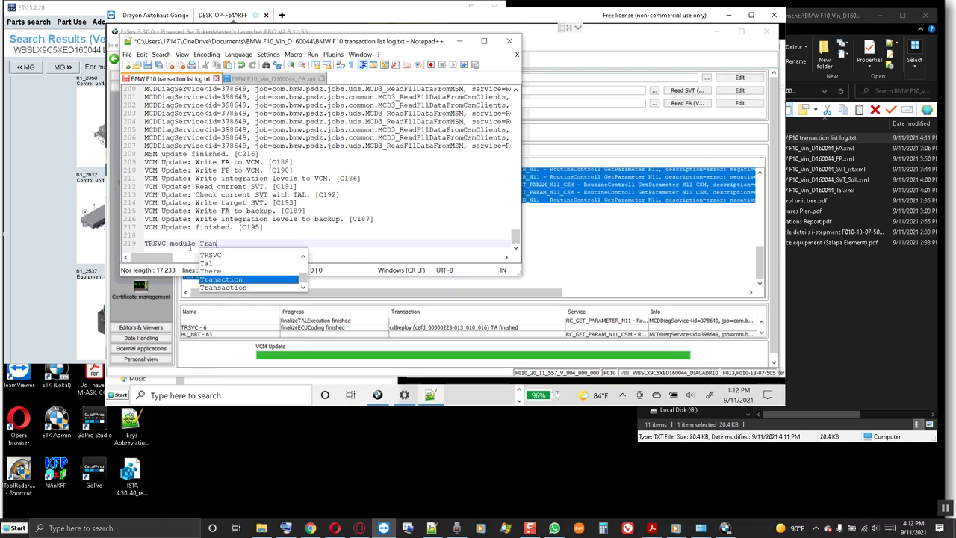
{"action": "type", "text": "saction "}
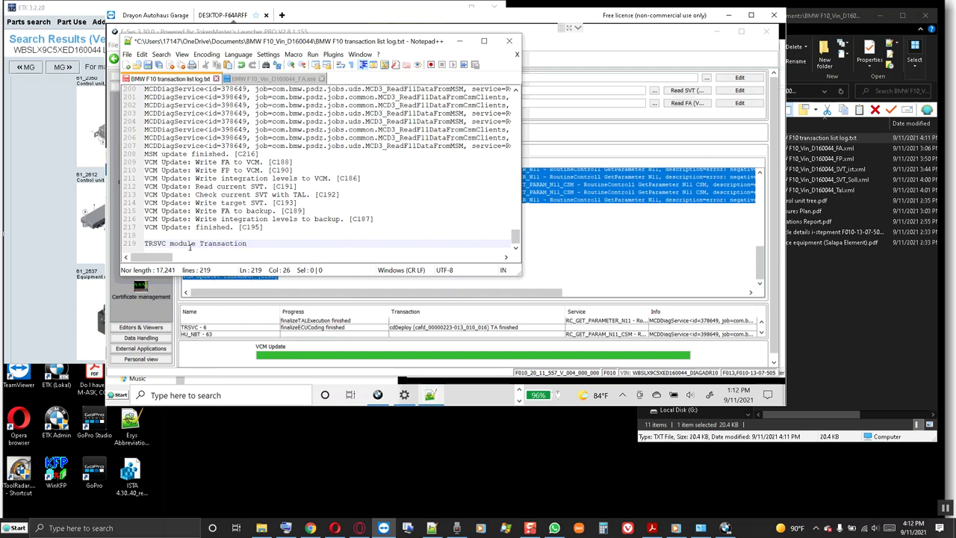
{"action": "type", "text": "lo"}
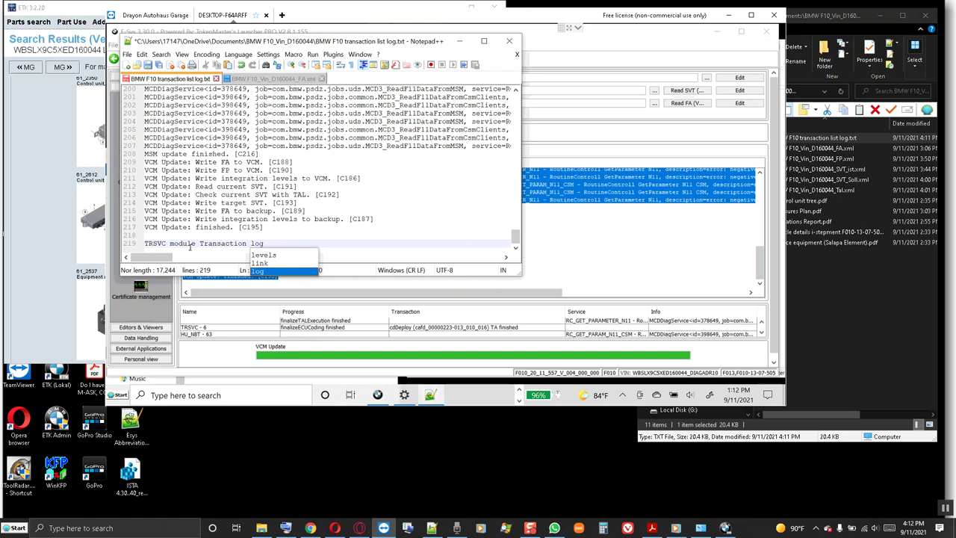
{"action": "type", "text": "g"}
{"action": "key", "text": "Return"}
{"action": "key", "text": "ctrl+v"}
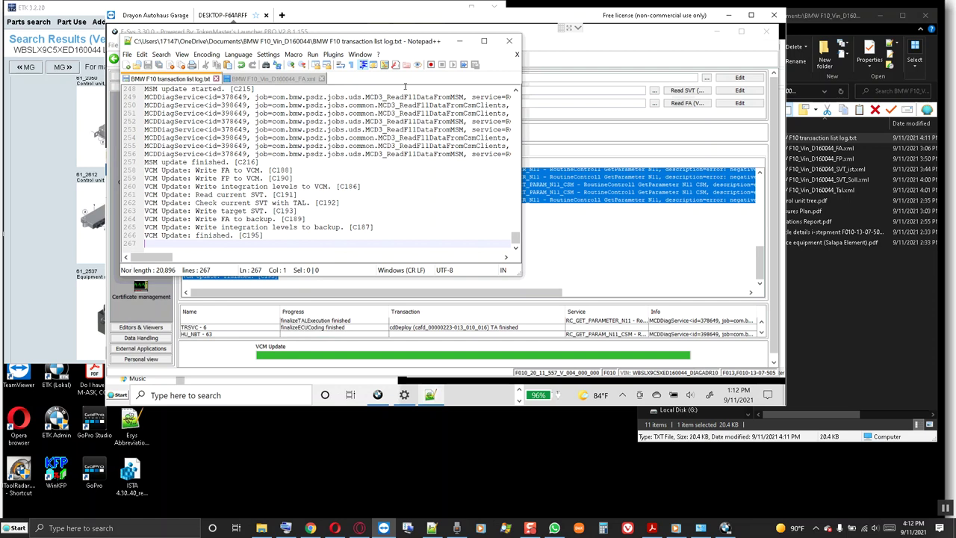
{"action": "left_click", "coordinate": [460, 41]}
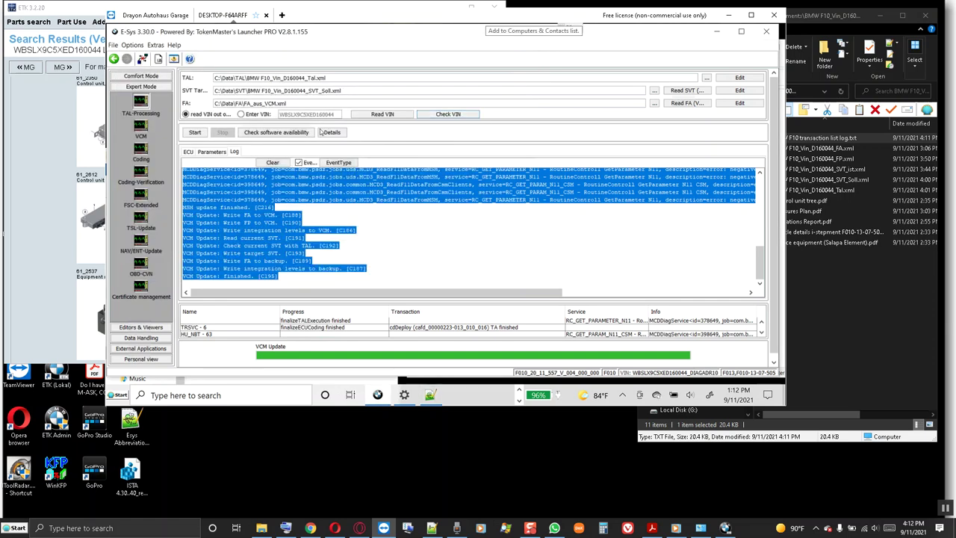
{"action": "left_click", "coordinate": [273, 162]}
{"action": "left_click", "coordinate": [188, 151]}
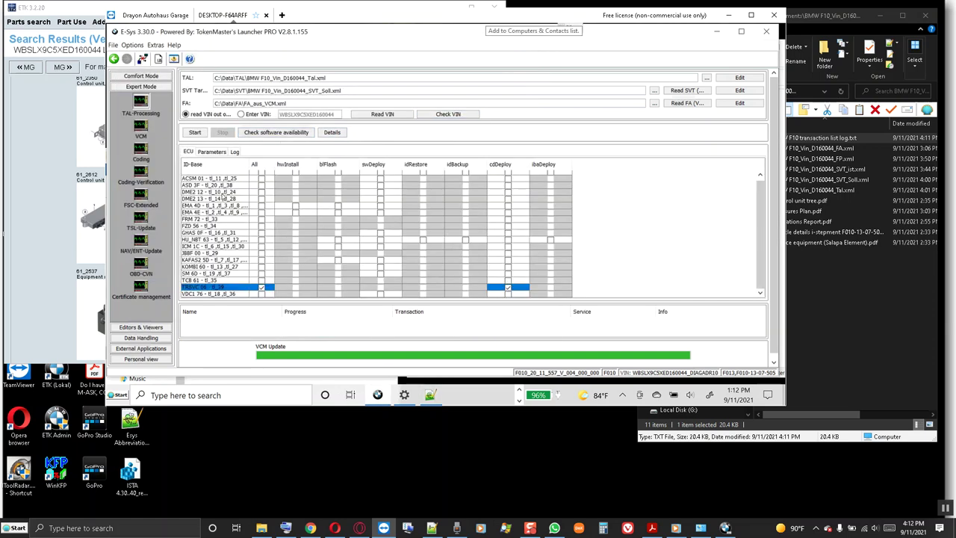
{"action": "left_click", "coordinate": [508, 288]}
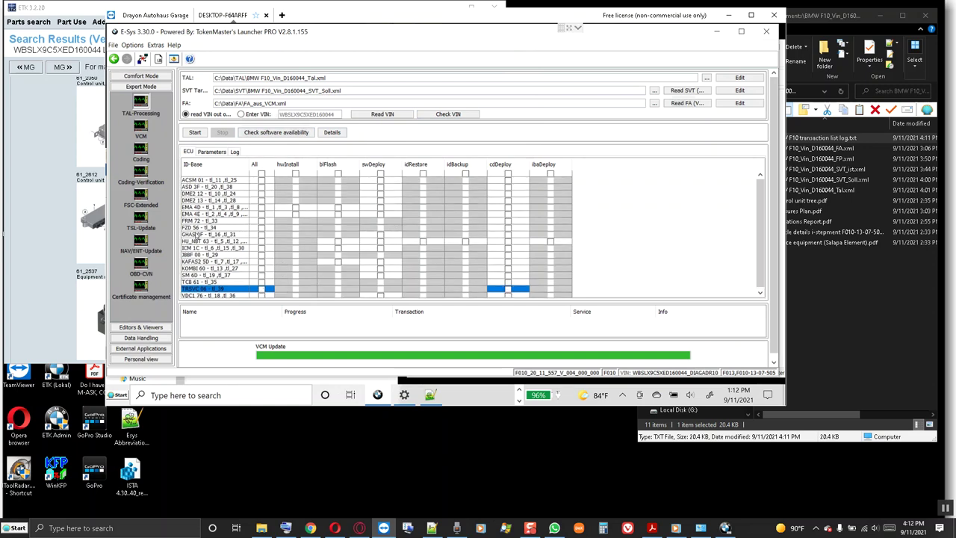
{"action": "left_click", "coordinate": [141, 77]}
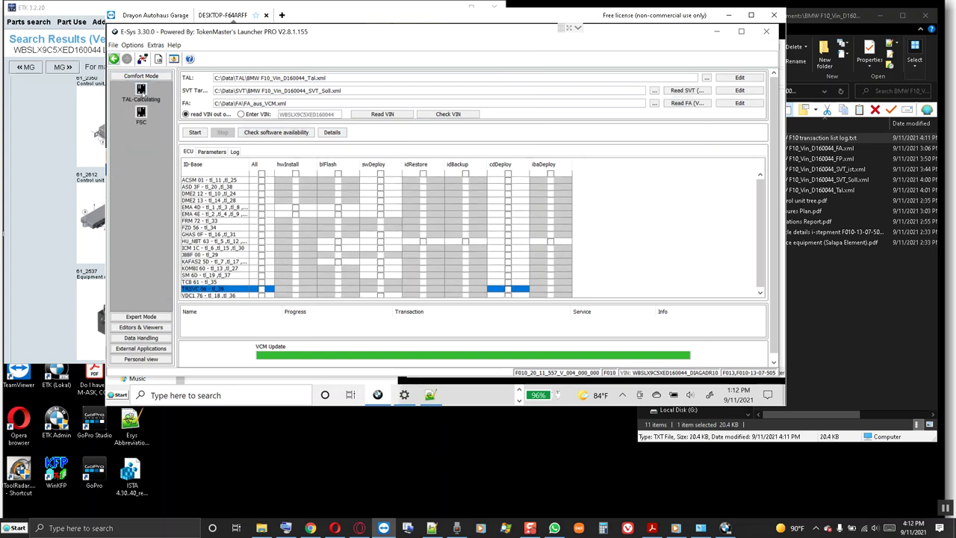
{"action": "left_click", "coordinate": [140, 91]}
{"action": "left_click", "coordinate": [612, 147]}
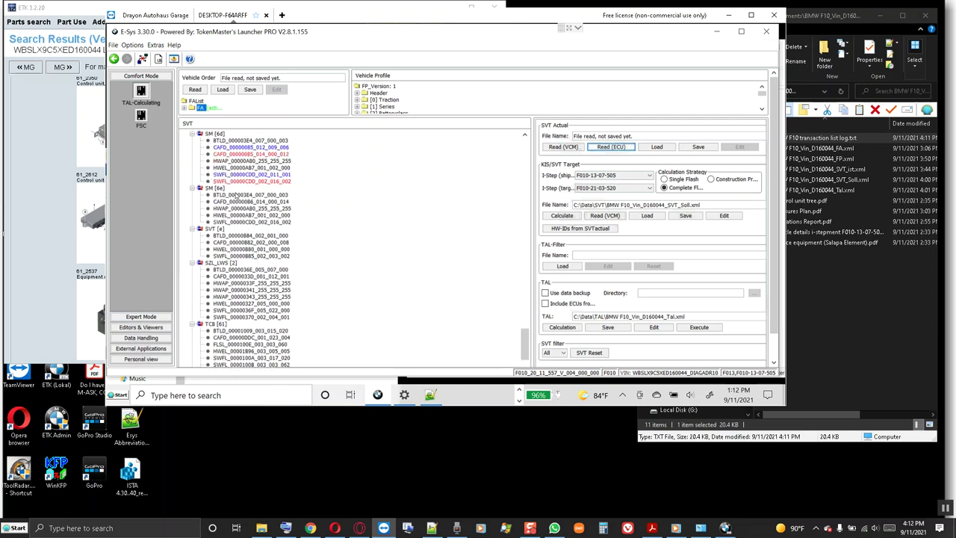
{"action": "left_click", "coordinate": [217, 195]}
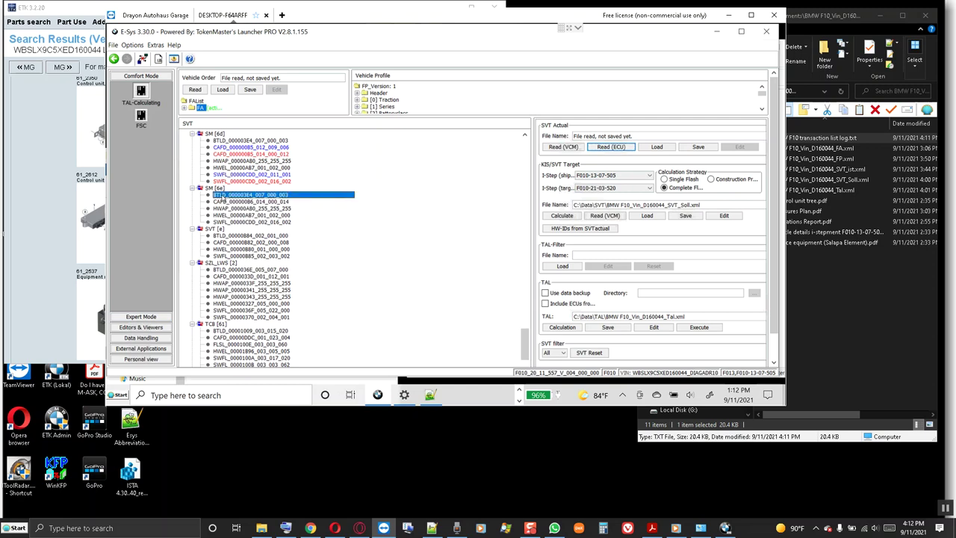
{"action": "left_click", "coordinate": [234, 208]}
{"action": "left_click", "coordinate": [236, 216]}
{"action": "scroll", "coordinate": [236, 222], "scroll_direction": "up", "scroll_amount": 3}
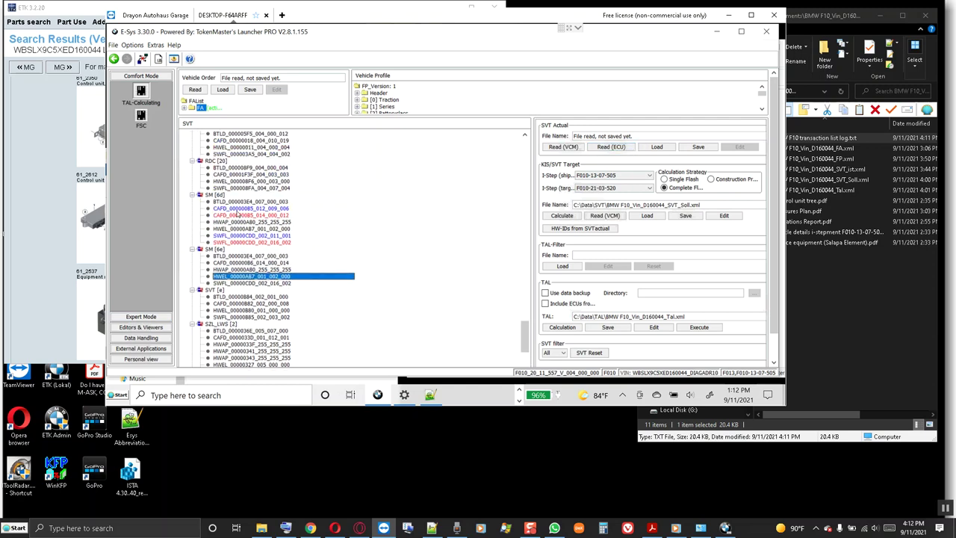
{"action": "left_click", "coordinate": [221, 197]}
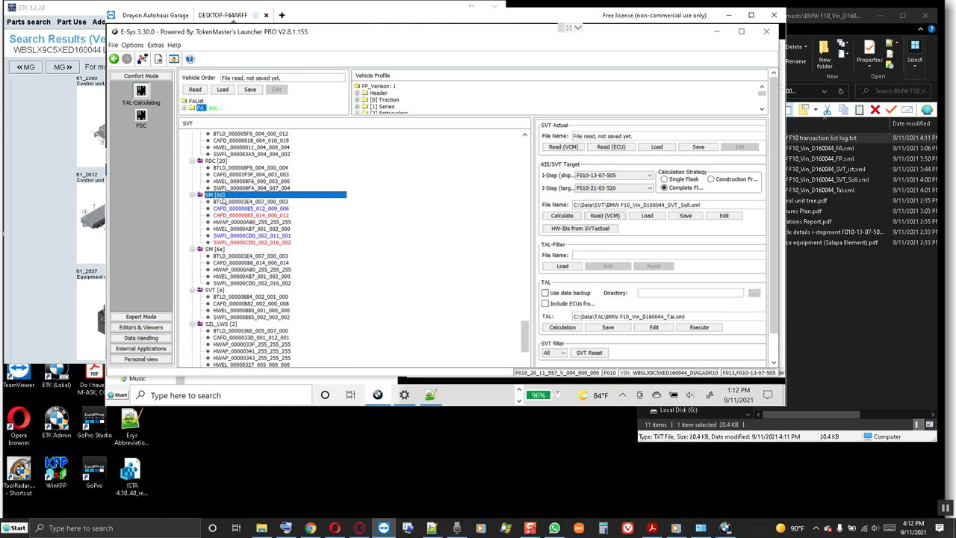
{"action": "left_click", "coordinate": [238, 209]}
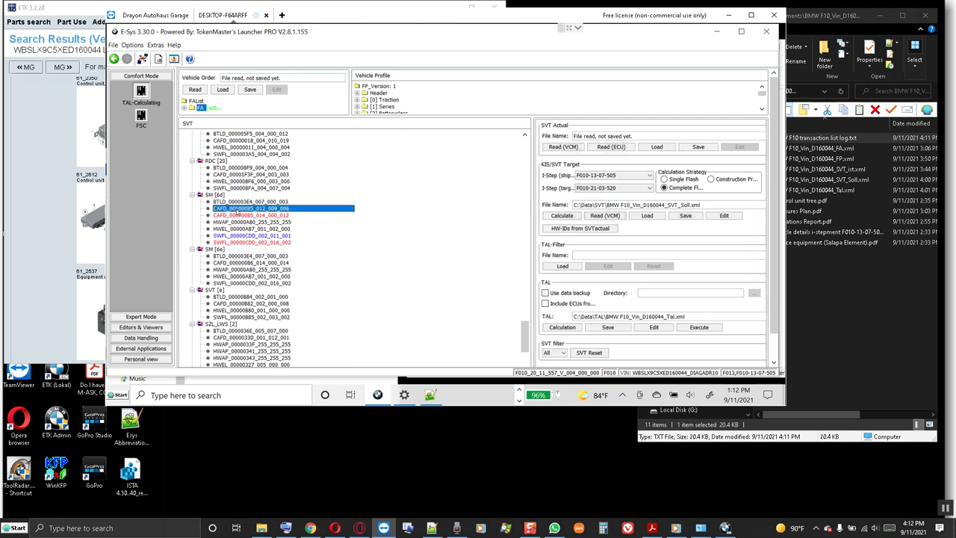
{"action": "left_click", "coordinate": [247, 236]}
{"action": "left_click", "coordinate": [239, 223]}
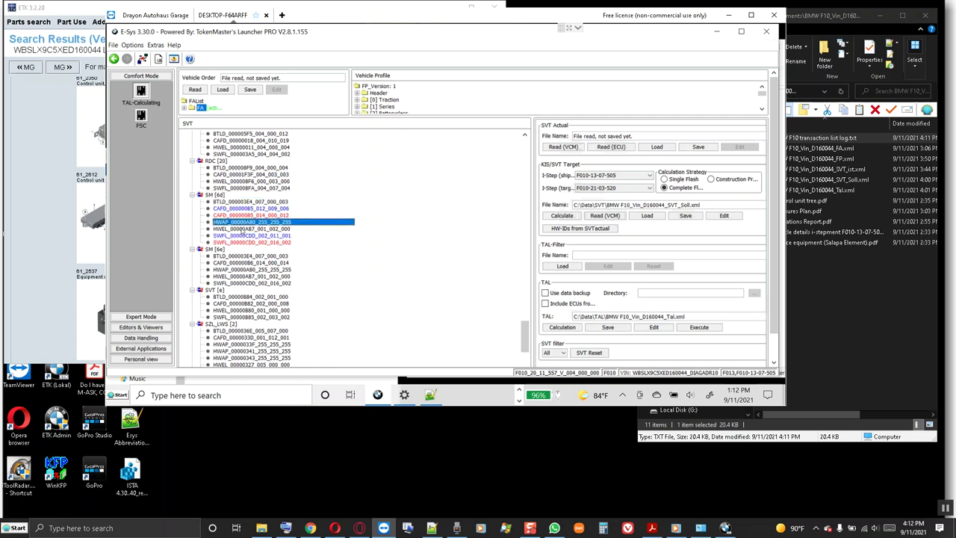
{"action": "left_click", "coordinate": [256, 243]}
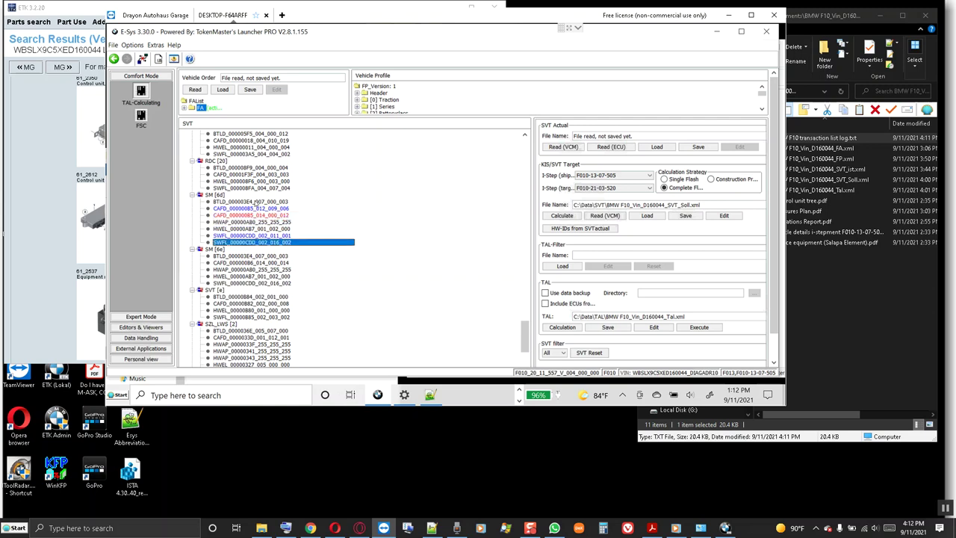
{"action": "scroll", "coordinate": [253, 200], "scroll_direction": "up", "scroll_amount": 3}
{"action": "scroll", "coordinate": [252, 200], "scroll_direction": "up", "scroll_amount": 8}
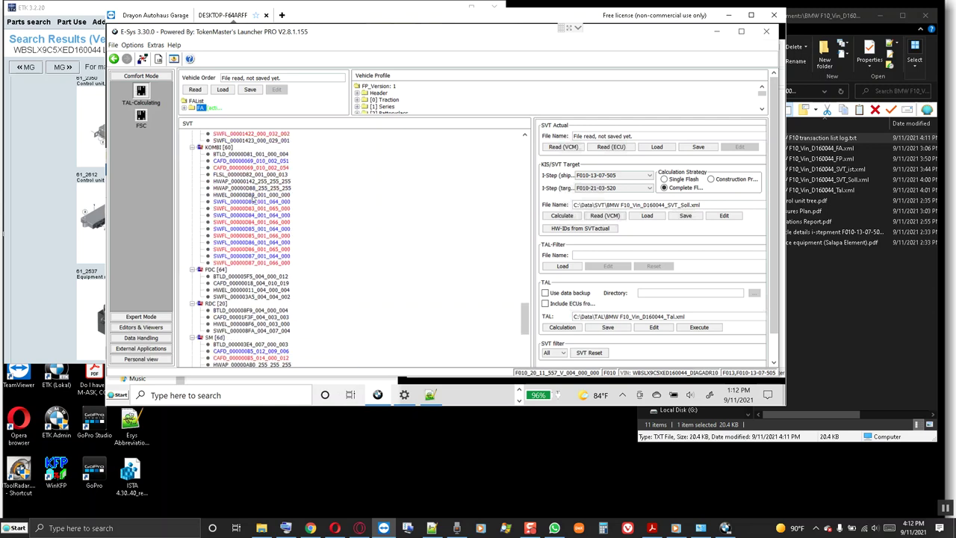
{"action": "scroll", "coordinate": [290, 224], "scroll_direction": "down", "scroll_amount": 1}
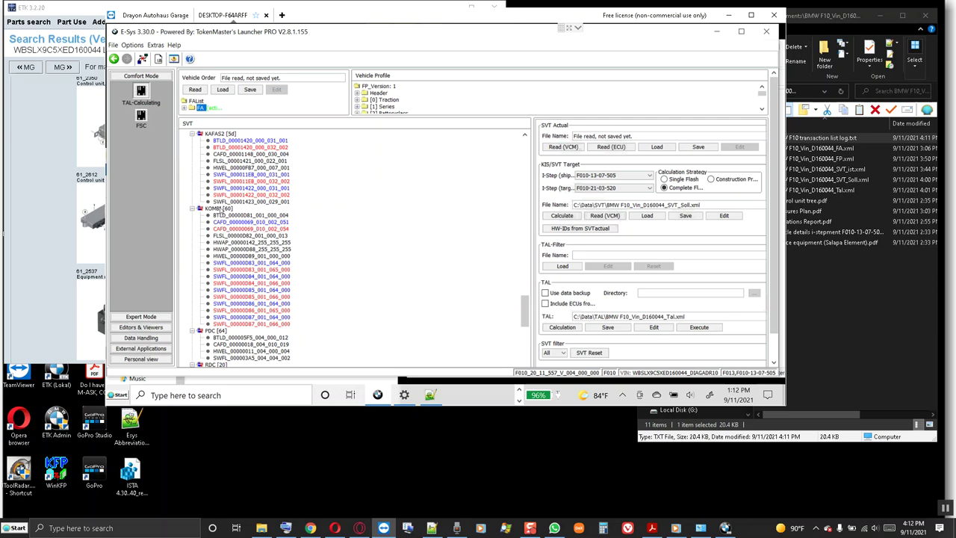
{"action": "left_click", "coordinate": [222, 209]}
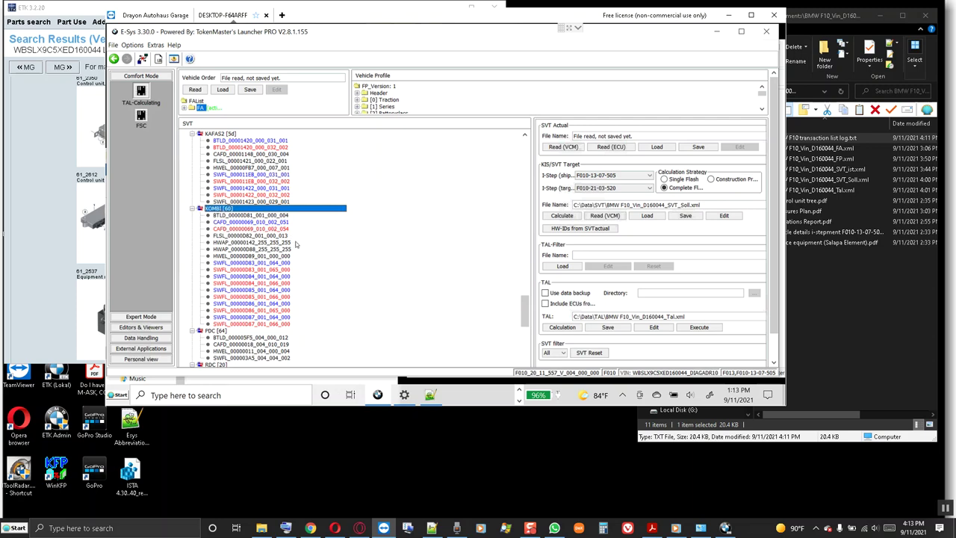
{"action": "scroll", "coordinate": [296, 245], "scroll_direction": "up", "scroll_amount": 2}
{"action": "scroll", "coordinate": [296, 244], "scroll_direction": "down", "scroll_amount": 1}
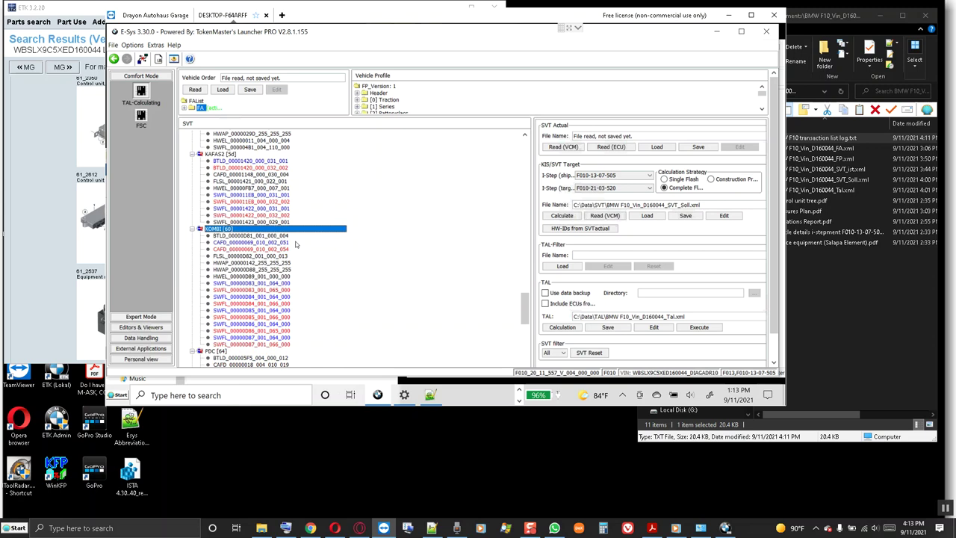
{"action": "scroll", "coordinate": [296, 245], "scroll_direction": "down", "scroll_amount": 1}
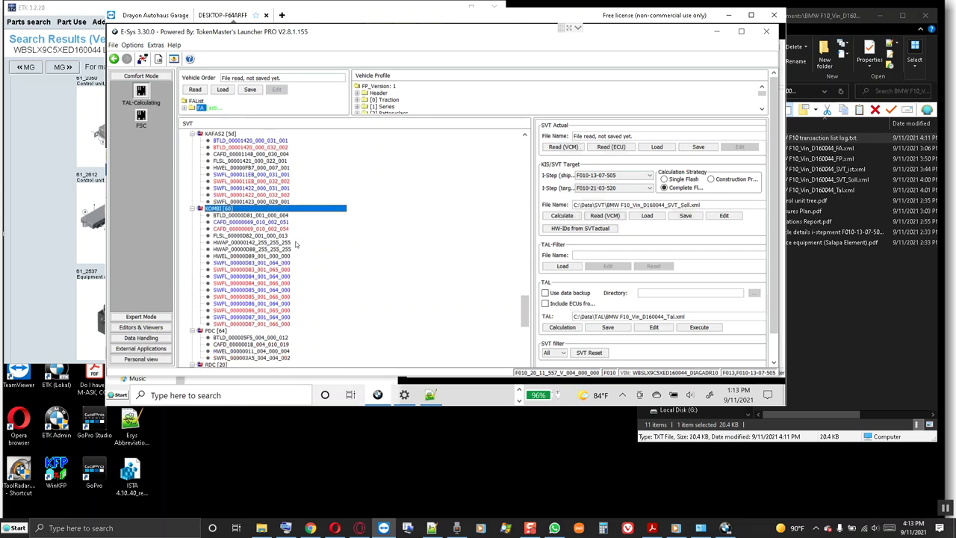
{"action": "scroll", "coordinate": [295, 244], "scroll_direction": "up", "scroll_amount": 3}
{"action": "scroll", "coordinate": [296, 244], "scroll_direction": "down", "scroll_amount": 2}
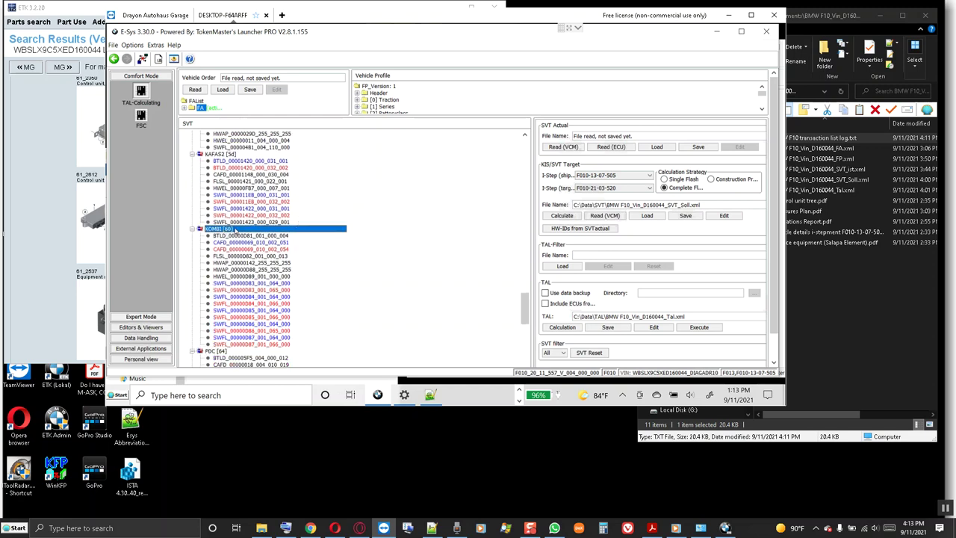
{"action": "left_click", "coordinate": [220, 154]}
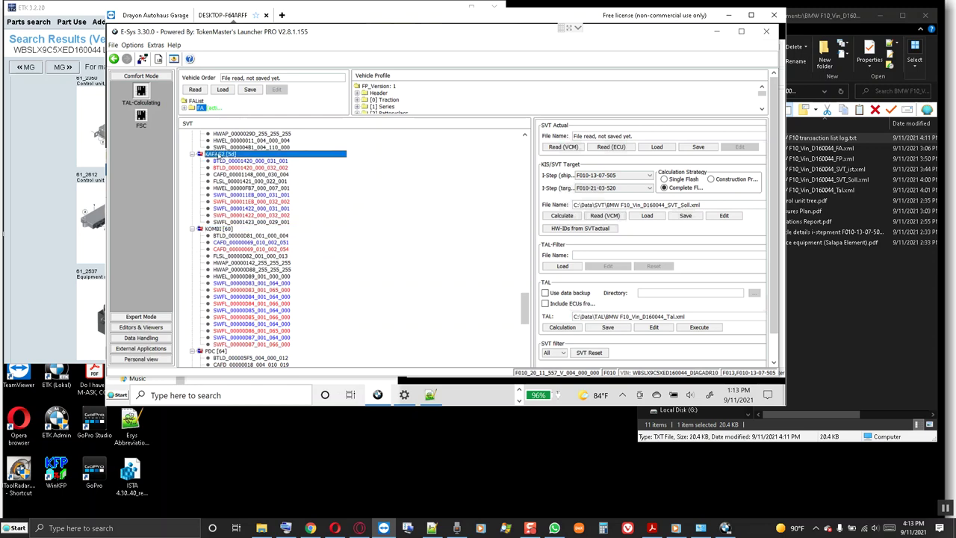
{"action": "scroll", "coordinate": [255, 211], "scroll_direction": "up", "scroll_amount": 4}
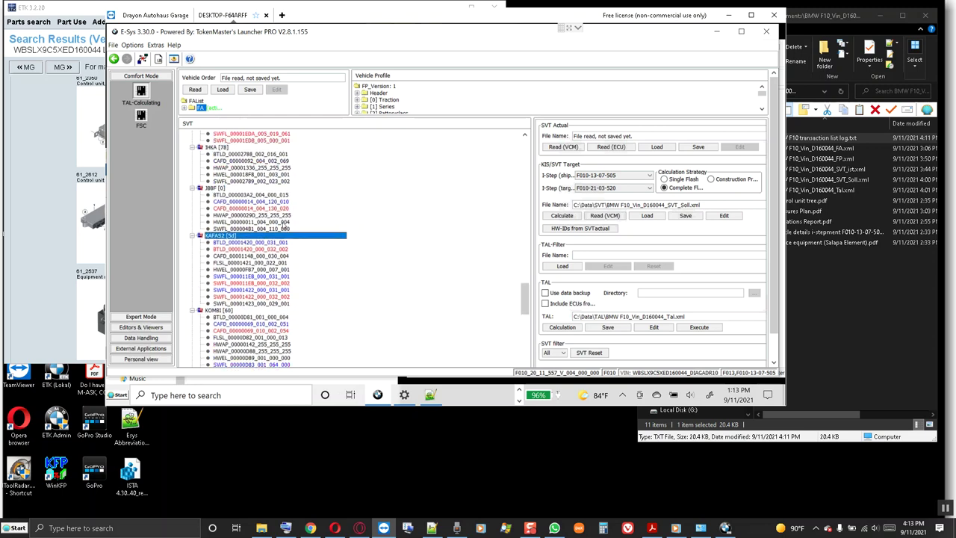
{"action": "scroll", "coordinate": [247, 202], "scroll_direction": "up", "scroll_amount": 4}
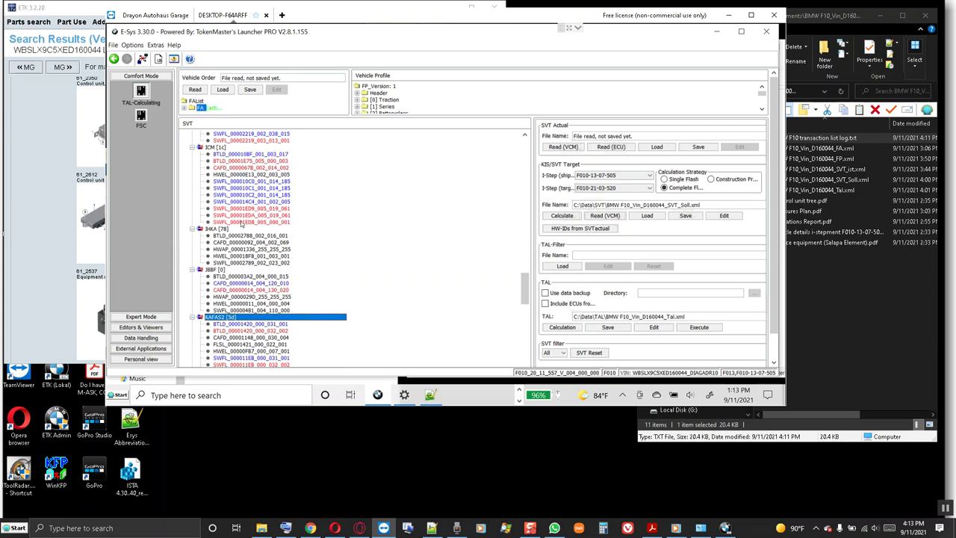
{"action": "scroll", "coordinate": [240, 224], "scroll_direction": "up", "scroll_amount": 4}
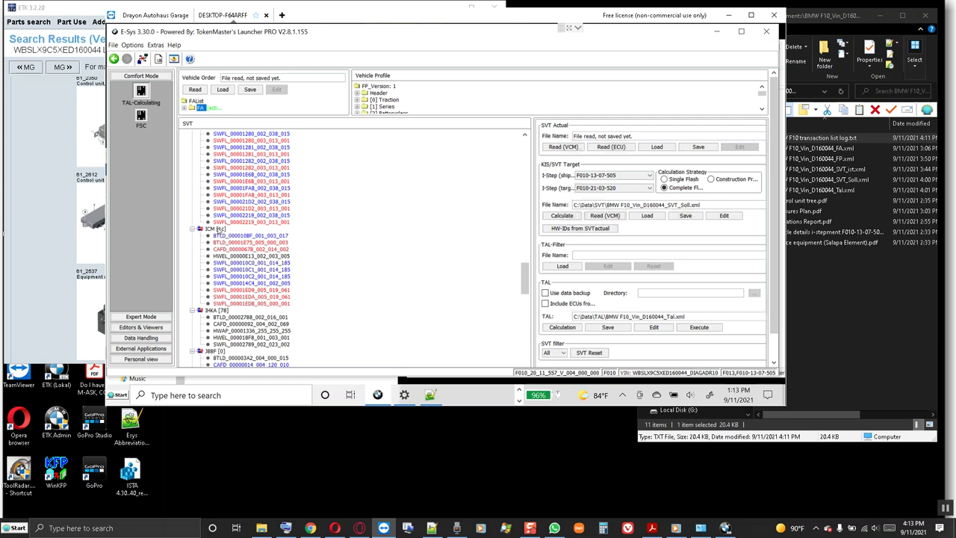
{"action": "left_click", "coordinate": [219, 230]}
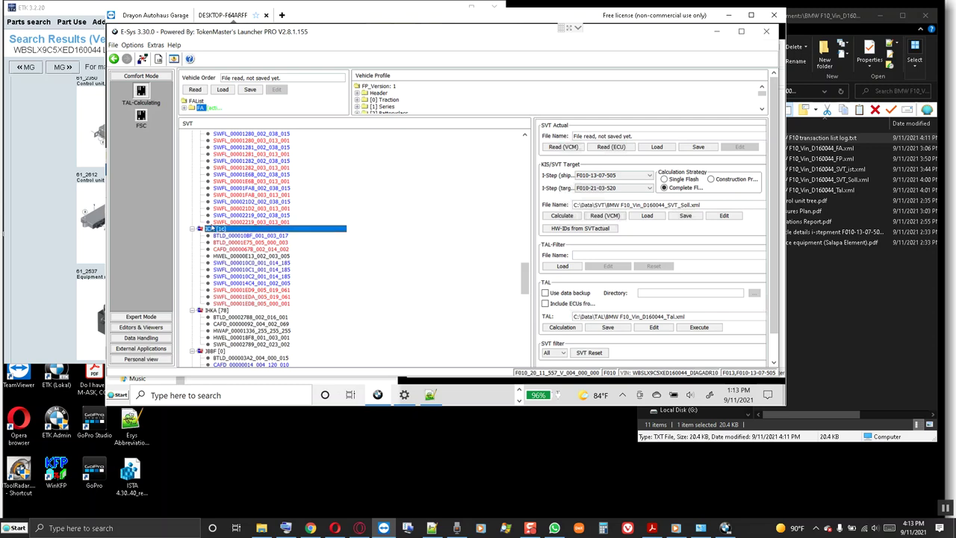
{"action": "scroll", "coordinate": [224, 216], "scroll_direction": "up", "scroll_amount": 11}
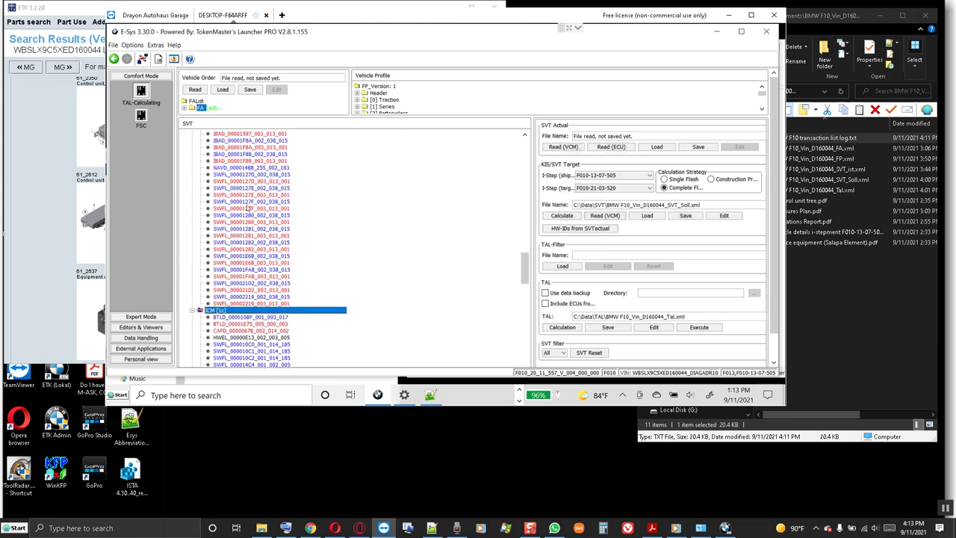
{"action": "left_click", "coordinate": [232, 194]}
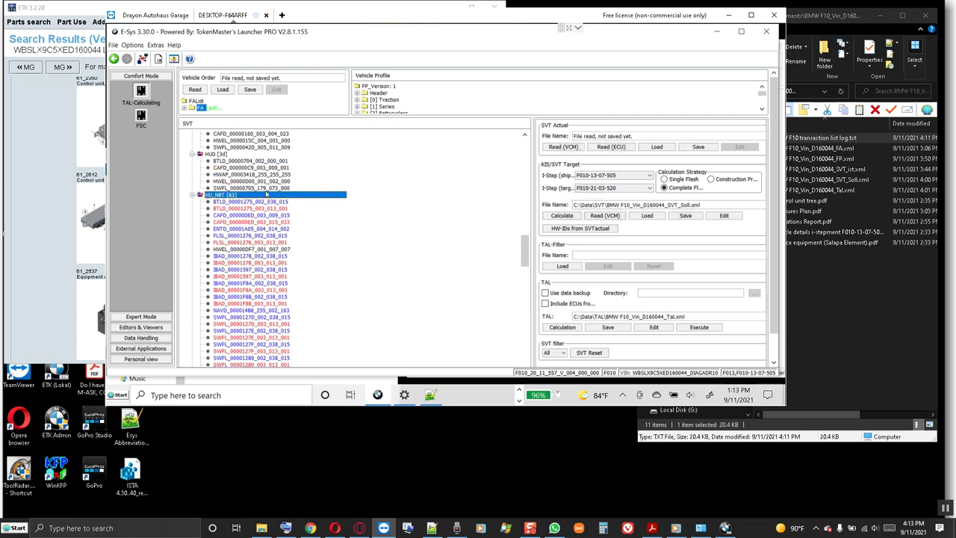
- Scroll the SVT tree to the top and select the ACSM control unit
{"action": "scroll", "coordinate": [267, 193], "scroll_direction": "up", "scroll_amount": 3}
{"action": "scroll", "coordinate": [267, 194], "scroll_direction": "up", "scroll_amount": 5}
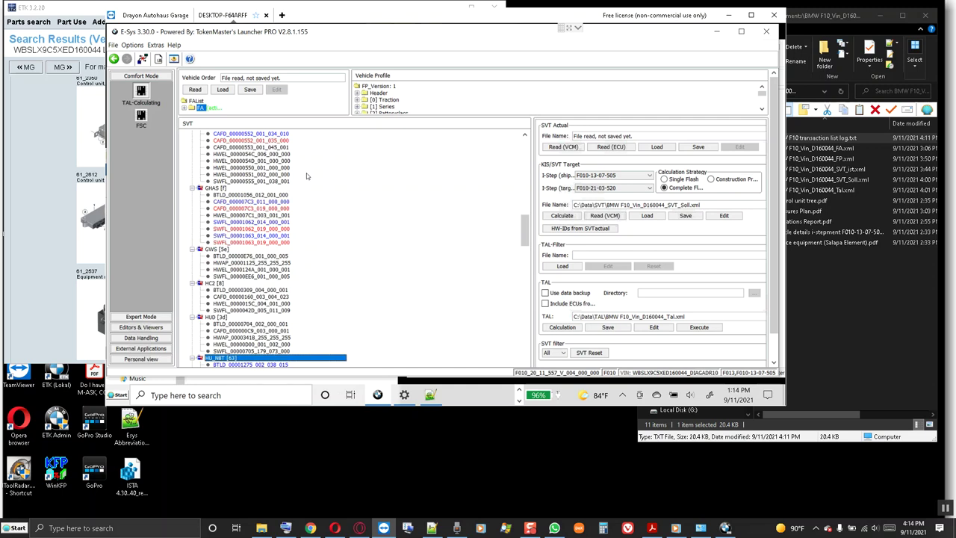
{"action": "scroll", "coordinate": [288, 202], "scroll_direction": "up", "scroll_amount": 4}
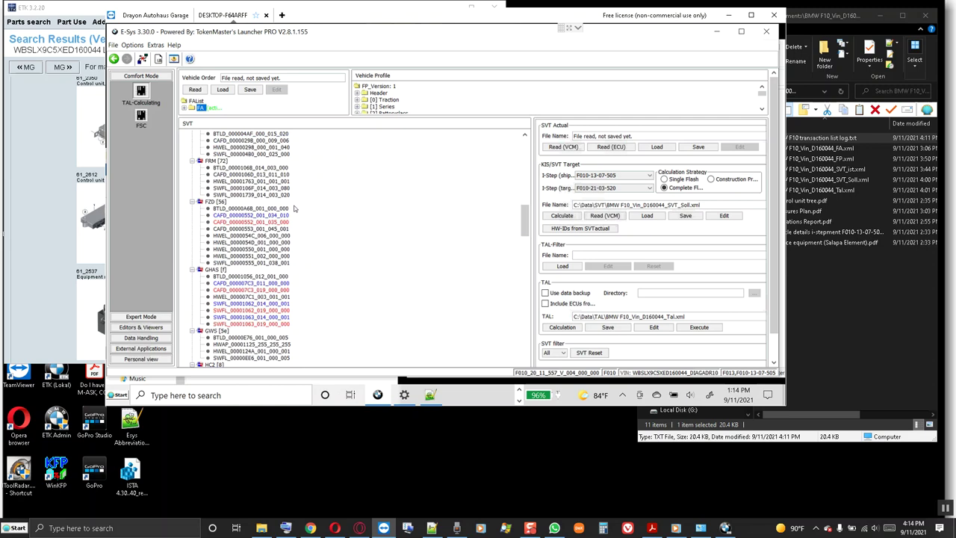
{"action": "scroll", "coordinate": [294, 208], "scroll_direction": "up", "scroll_amount": 3}
{"action": "scroll", "coordinate": [294, 208], "scroll_direction": "up", "scroll_amount": 2}
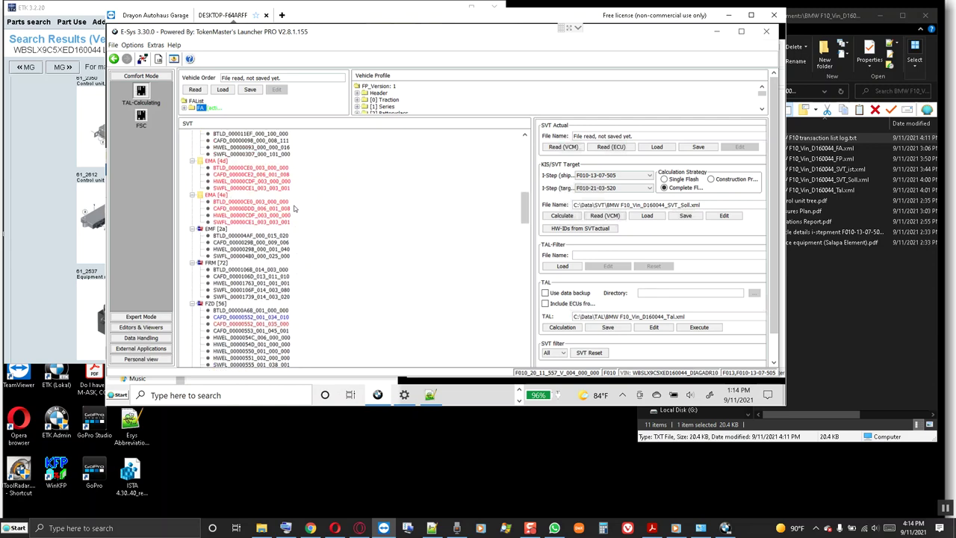
{"action": "scroll", "coordinate": [295, 209], "scroll_direction": "up", "scroll_amount": 4}
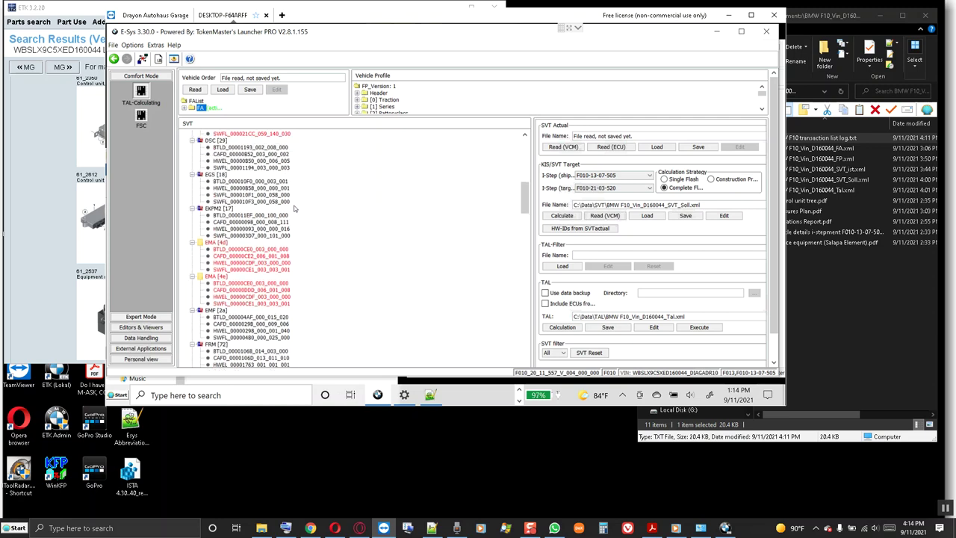
{"action": "scroll", "coordinate": [294, 209], "scroll_direction": "up", "scroll_amount": 4}
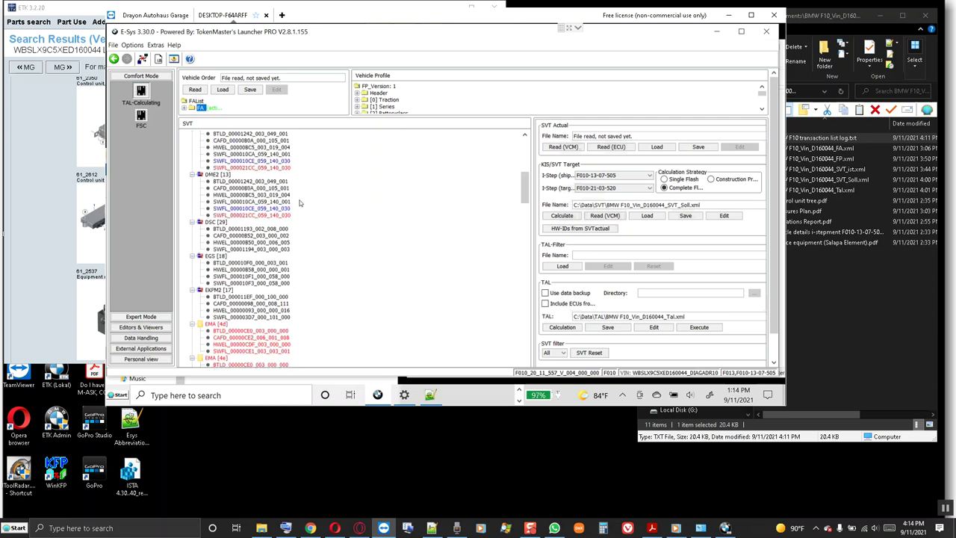
{"action": "scroll", "coordinate": [300, 203], "scroll_direction": "up", "scroll_amount": 6}
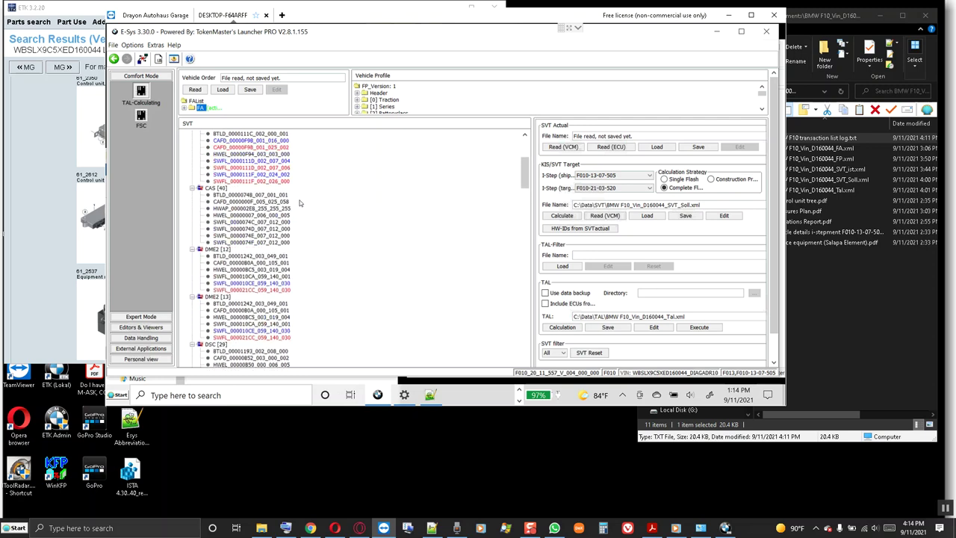
{"action": "scroll", "coordinate": [303, 202], "scroll_direction": "up", "scroll_amount": 5}
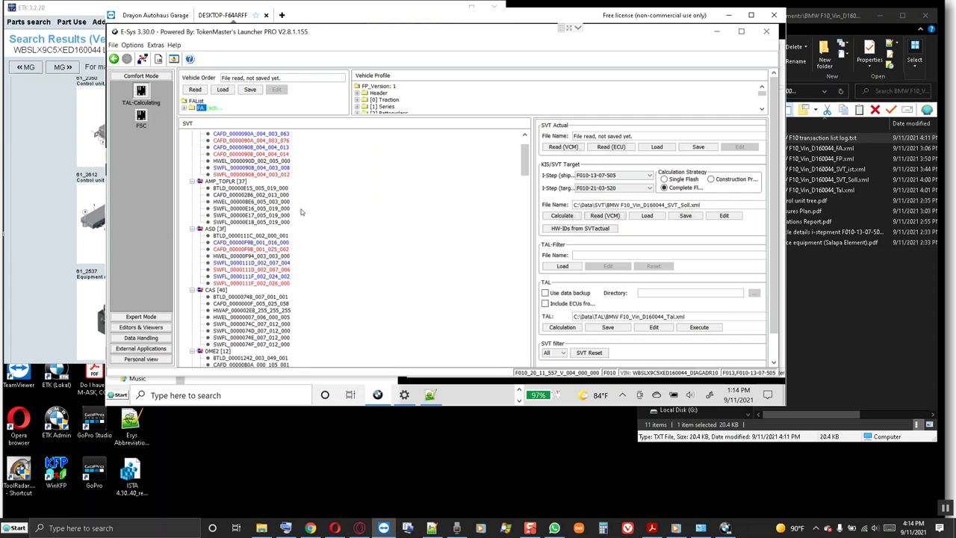
{"action": "scroll", "coordinate": [301, 213], "scroll_direction": "up", "scroll_amount": 2}
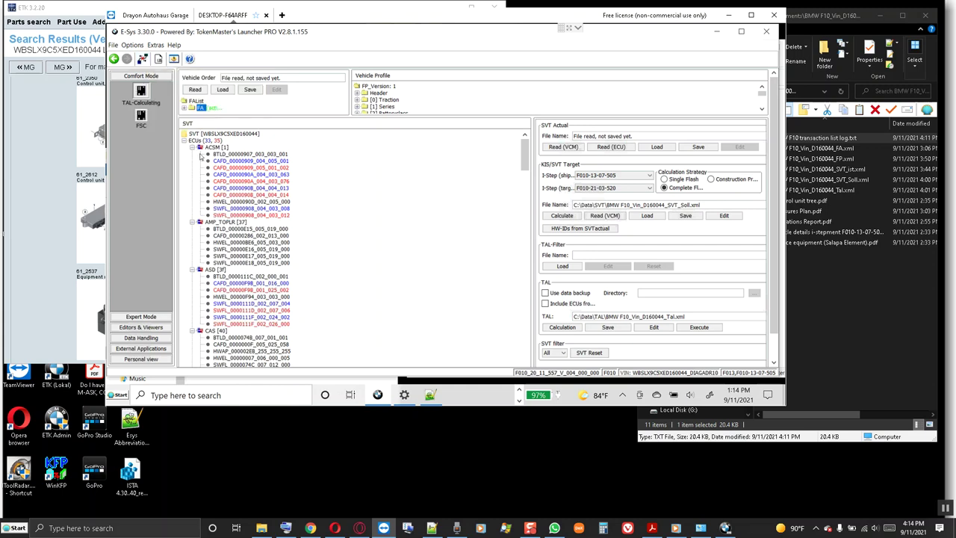
{"action": "left_click", "coordinate": [224, 148]}
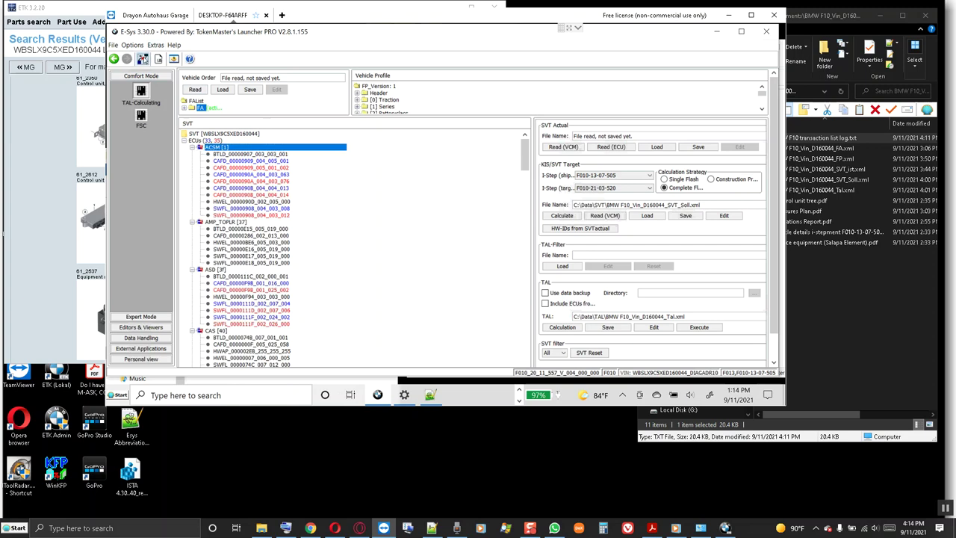
- Close the vehicle connection, confirming with Yes, and exit E-Sys
{"action": "left_click", "coordinate": [142, 59]}
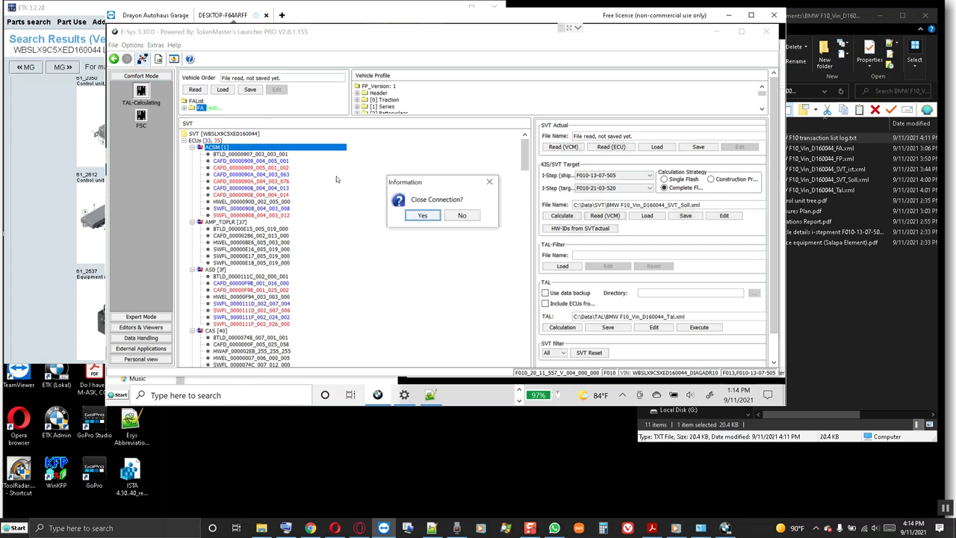
{"action": "left_click", "coordinate": [422, 216]}
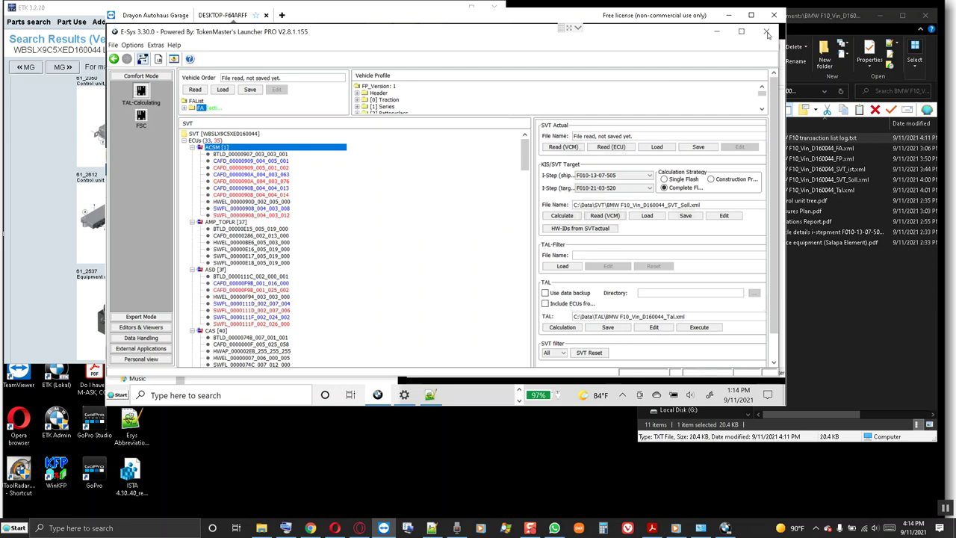
{"action": "left_click", "coordinate": [767, 32]}
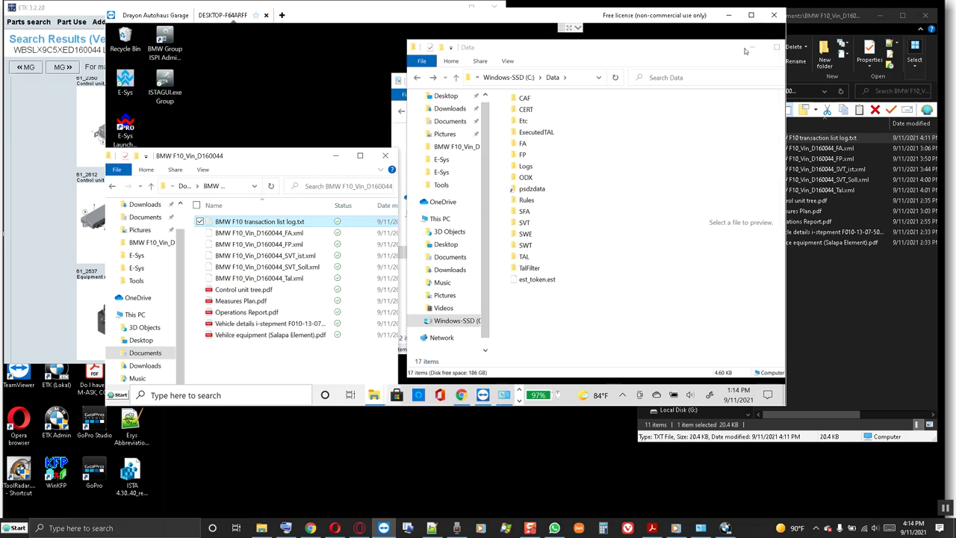
{"action": "left_click", "coordinate": [746, 50]}
{"action": "left_click", "coordinate": [753, 47]}
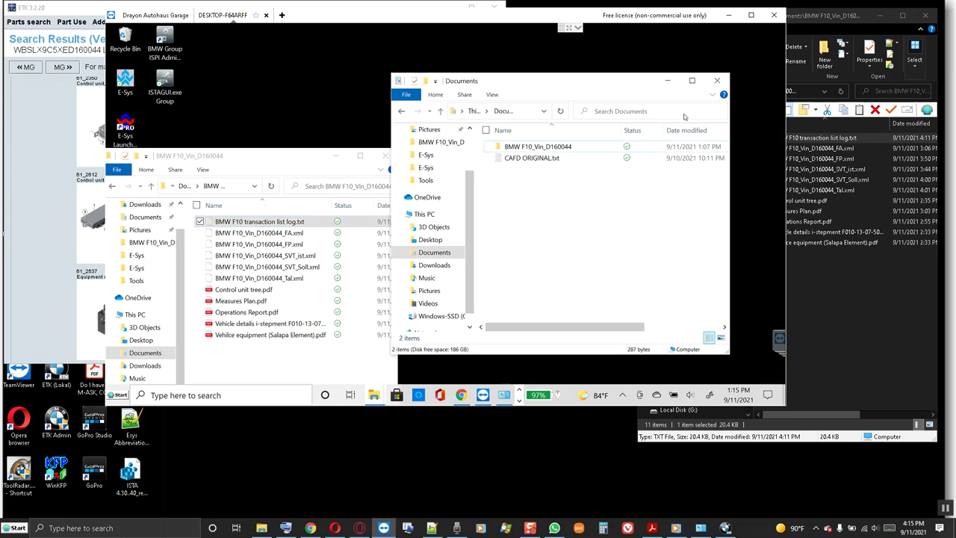
{"action": "left_click", "coordinate": [717, 80]}
{"action": "left_click_drag", "start_coordinate": [202, 159], "coordinate": [344, 68]}
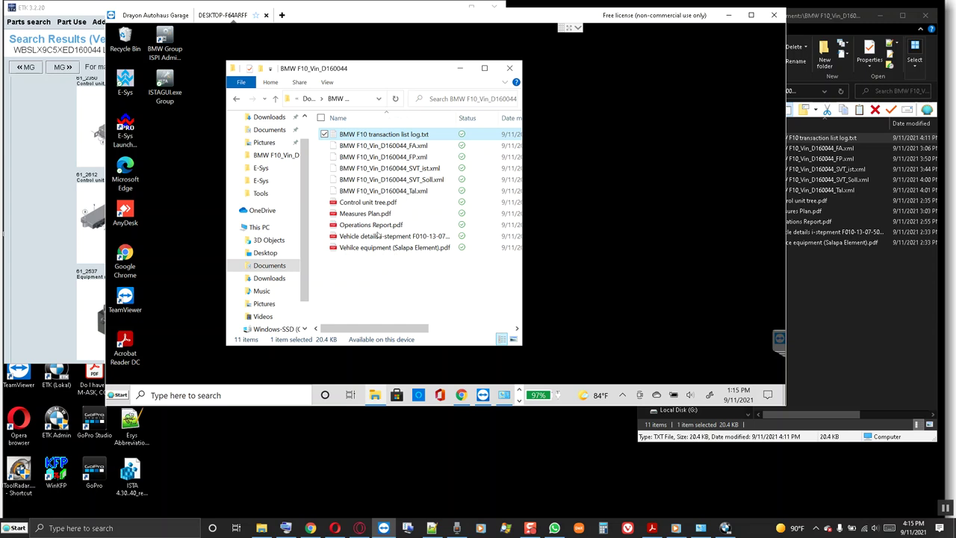
- Launch ISTAGUI.exe from the desktop and close the BMW F10_Vin_D160044 folder window
{"action": "left_click", "coordinate": [370, 282]}
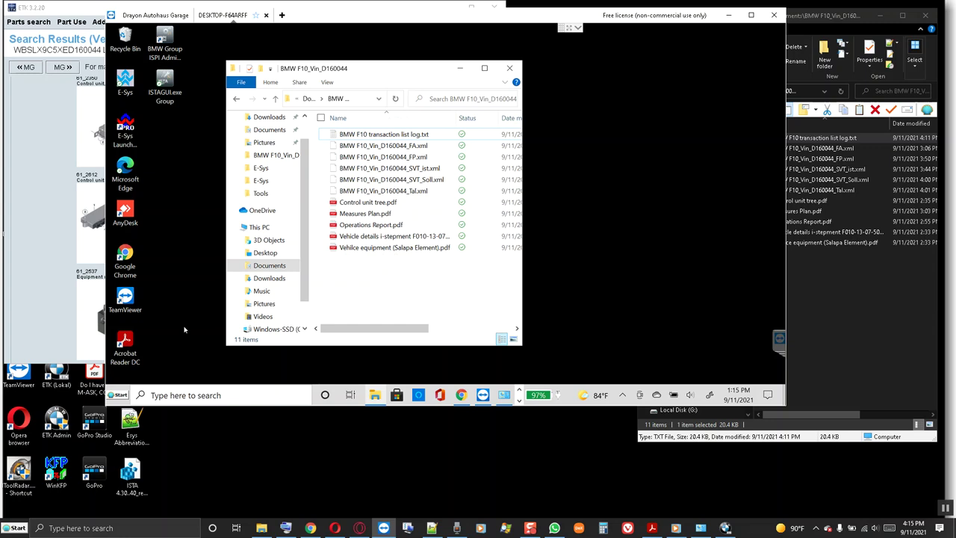
{"action": "left_click", "coordinate": [163, 83]}
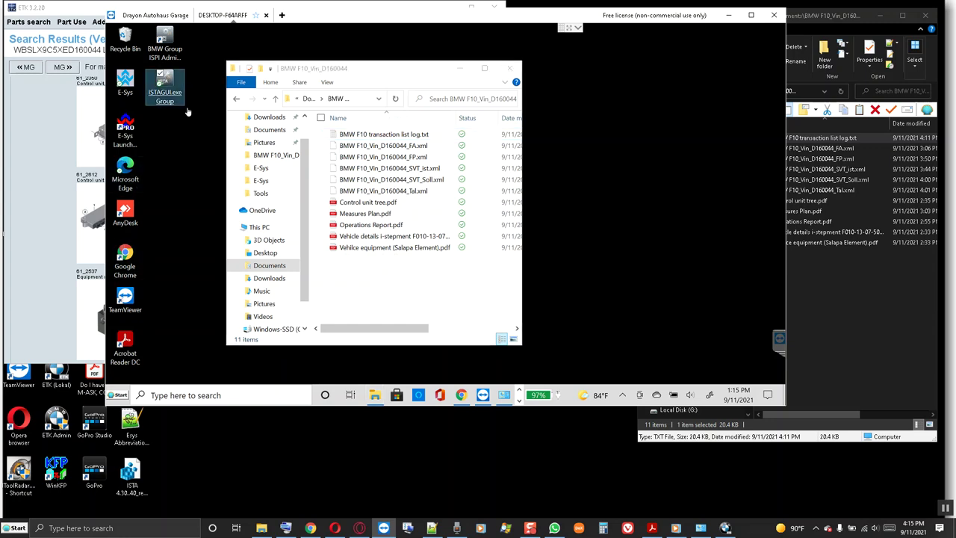
{"action": "mouse_move", "coordinate": [461, 398]}
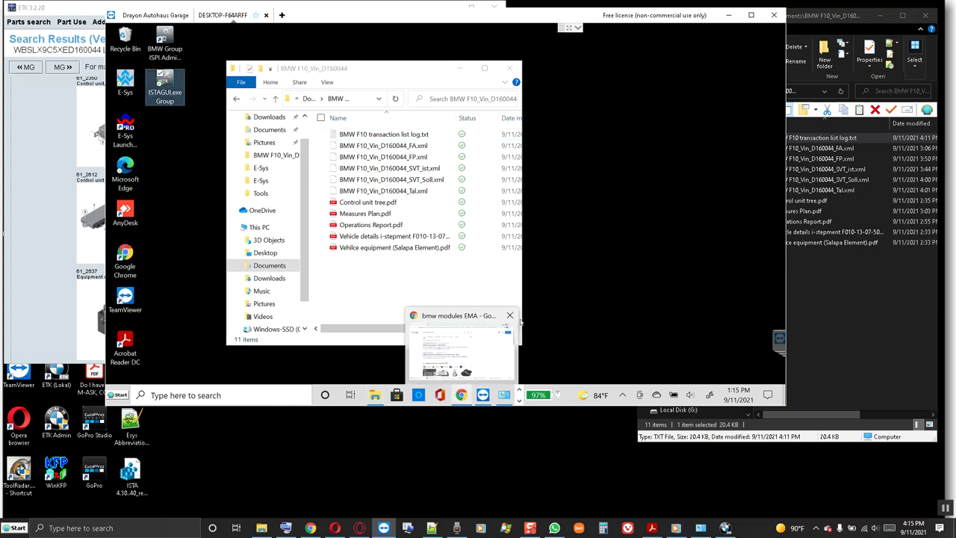
{"action": "left_click", "coordinate": [509, 68]}
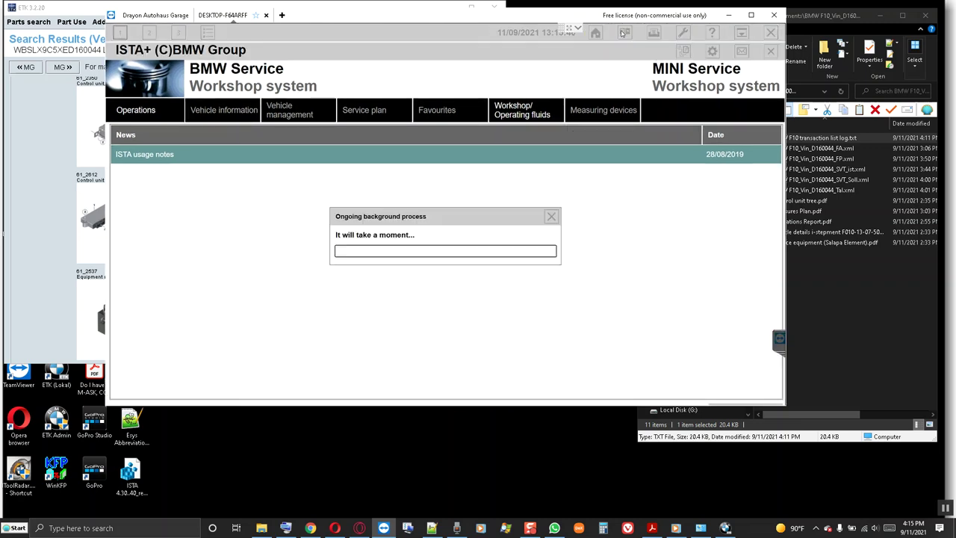
- Choose the car's ENET connection in ISTA+ and restore ISTA from full screen to a window
{"action": "left_click", "coordinate": [624, 33]}
{"action": "left_click", "coordinate": [564, 114]}
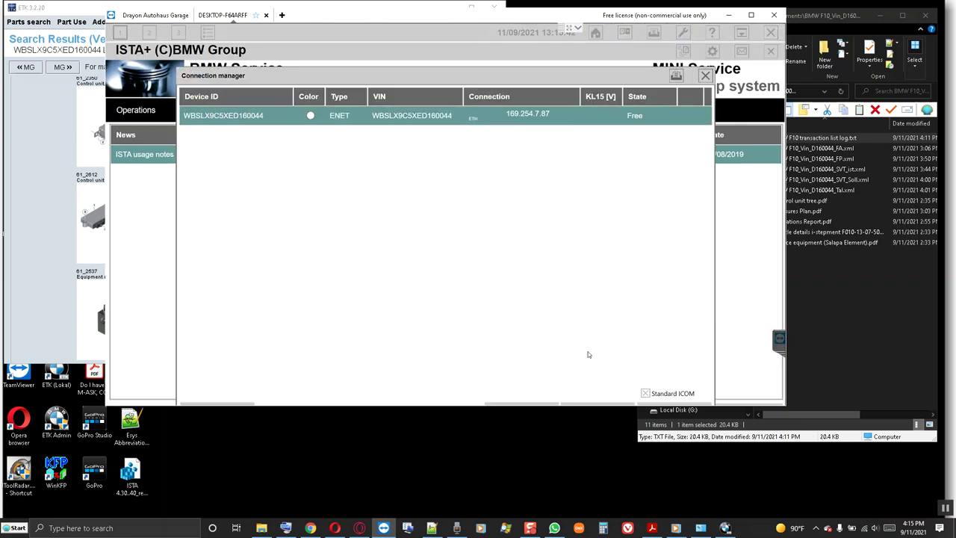
{"action": "left_click", "coordinate": [705, 76]}
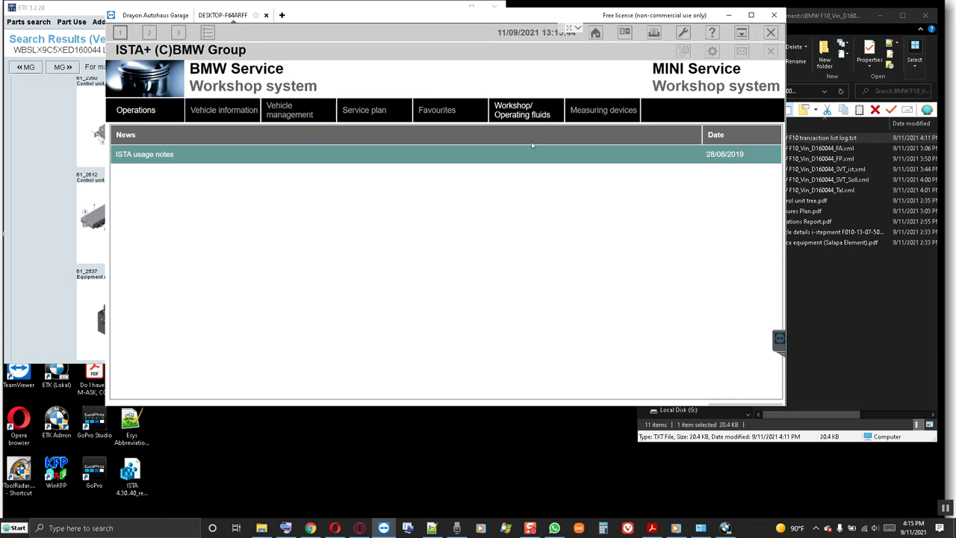
{"action": "double_click", "coordinate": [433, 33]}
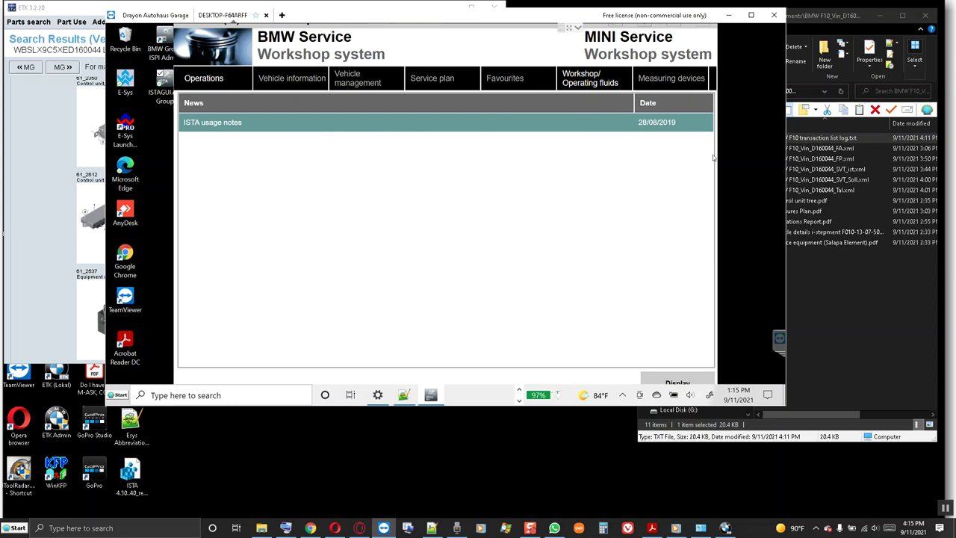
- Change the remote desktop's display scaling to 125%
{"action": "right_click", "coordinate": [744, 153]}
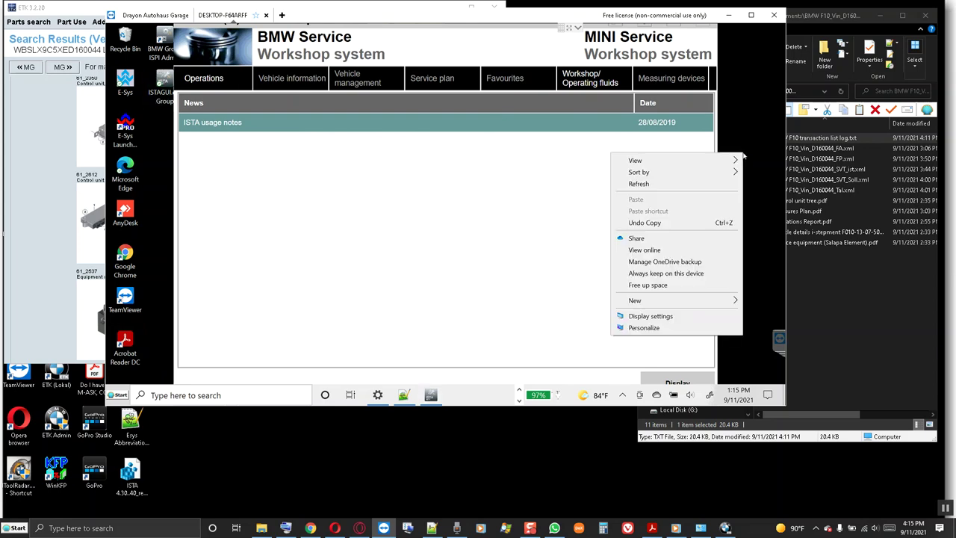
{"action": "left_click", "coordinate": [650, 316]}
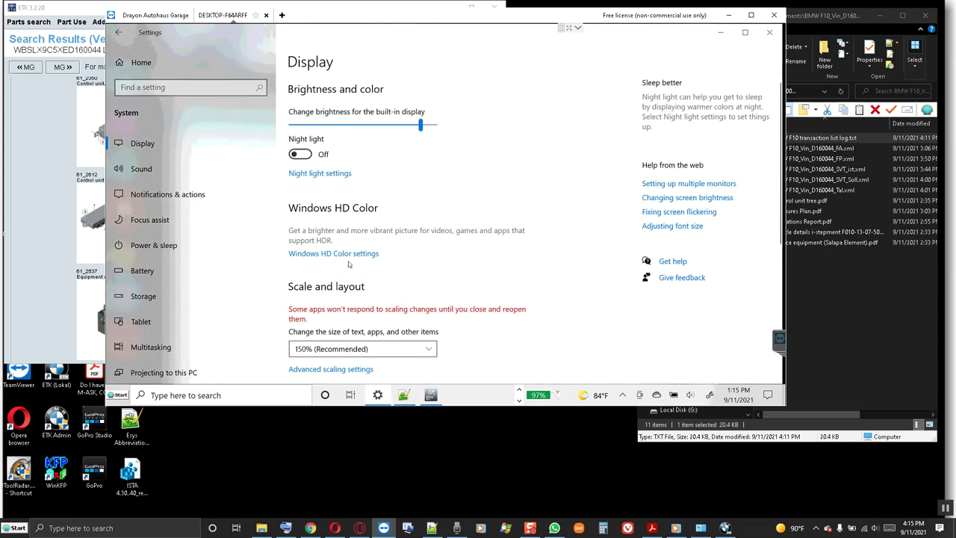
{"action": "left_click", "coordinate": [364, 345]}
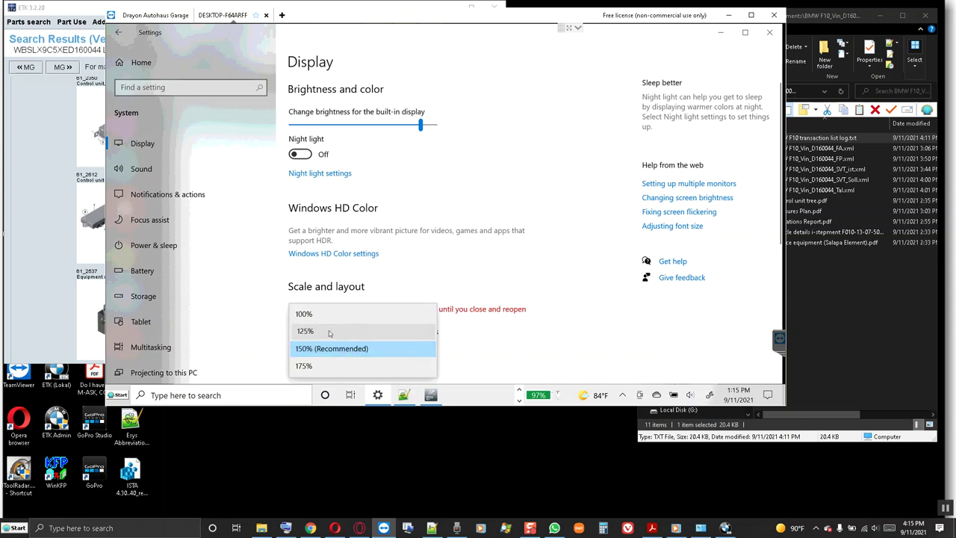
{"action": "left_click", "coordinate": [356, 319]}
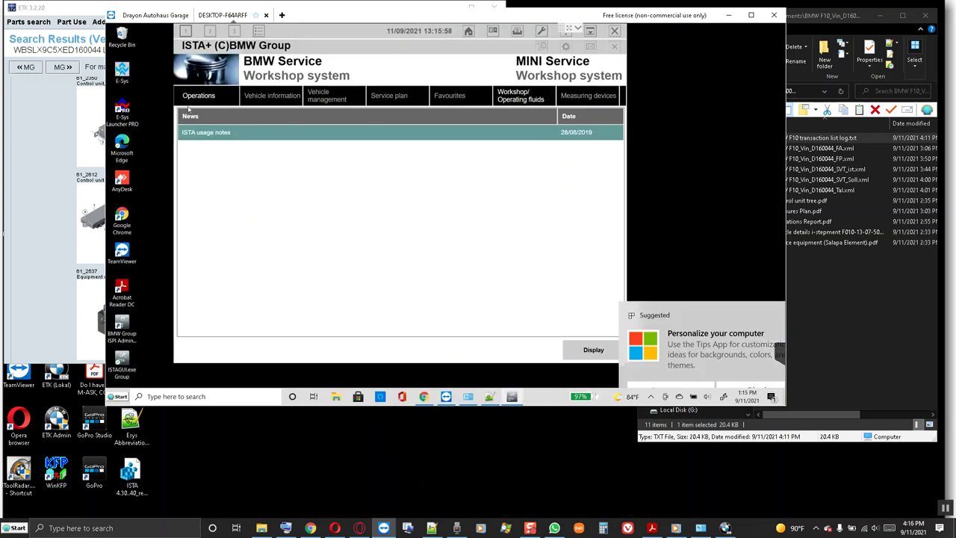
- Run Complete identification over the ENET interface, identifying the car as a 6' F13 Coupe
{"action": "left_click", "coordinate": [200, 97]}
{"action": "left_click", "coordinate": [256, 118]}
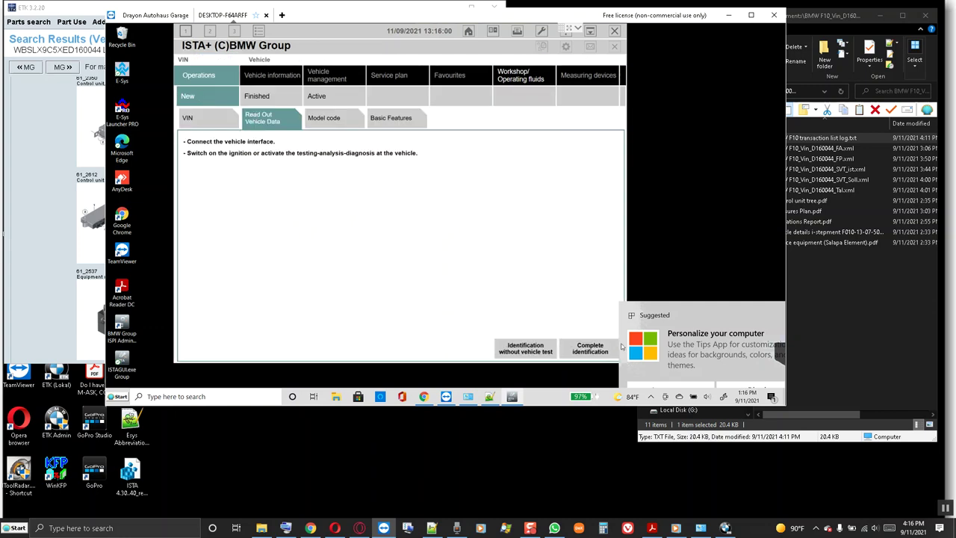
{"action": "left_click", "coordinate": [581, 348]}
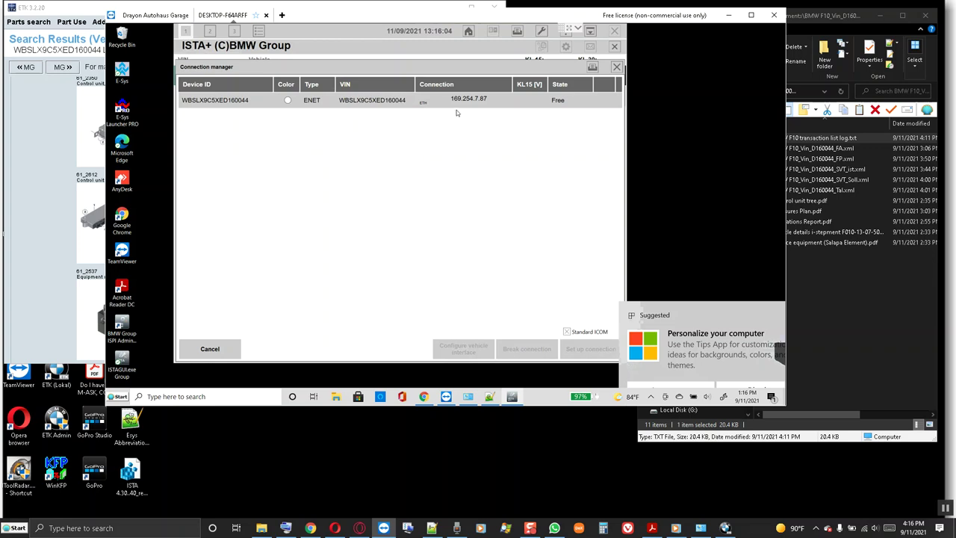
{"action": "left_click", "coordinate": [452, 100]}
{"action": "left_click", "coordinate": [574, 349]}
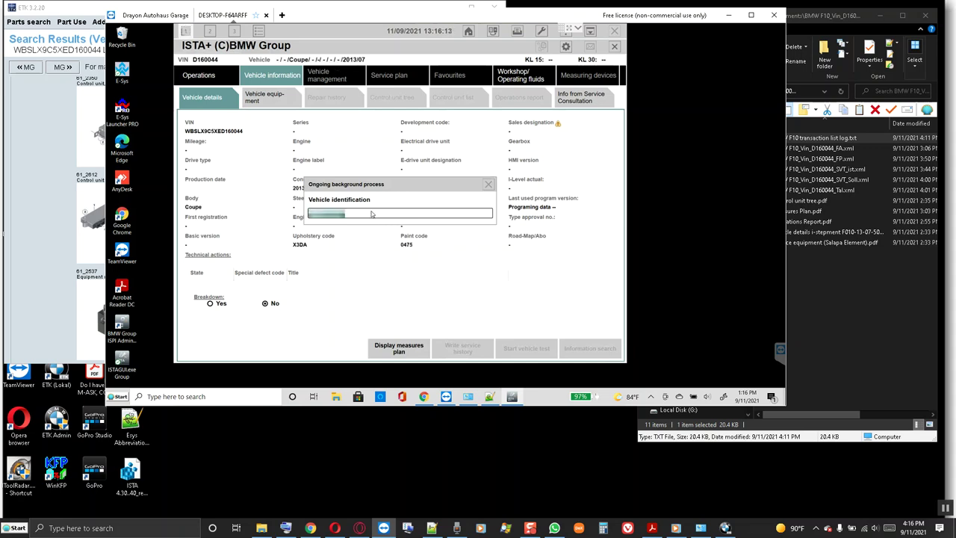
{"action": "left_click", "coordinate": [336, 397]}
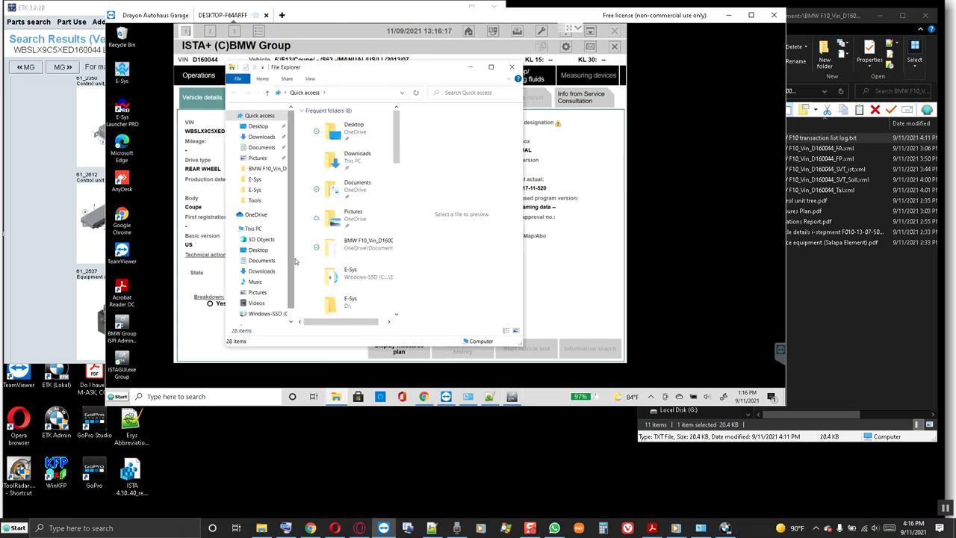
- Open Measures Plan.pdf from BMW F10_Vin_D160044, always using Adobe Acrobat Reader DC for PDFs
{"action": "double_click", "coordinate": [357, 251]}
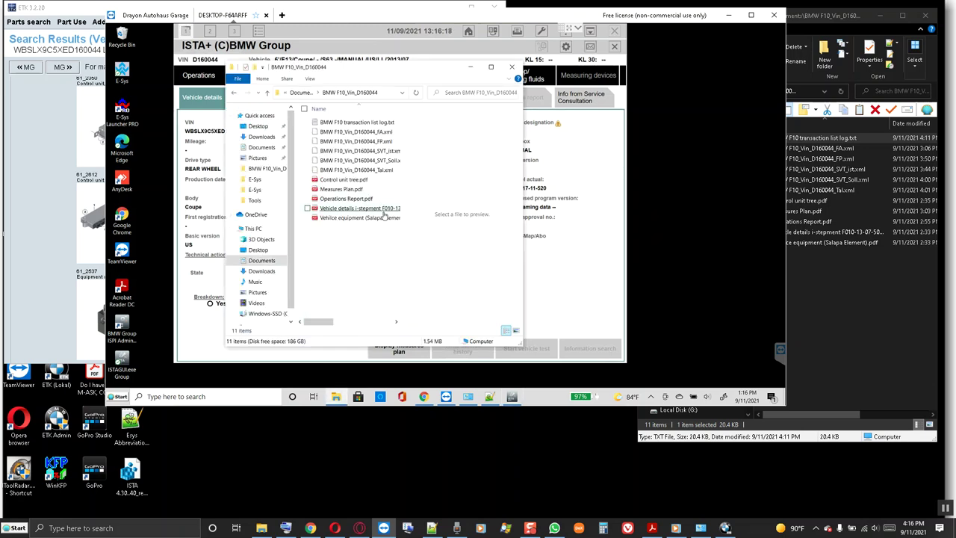
{"action": "double_click", "coordinate": [342, 189]}
{"action": "left_click", "coordinate": [406, 207]}
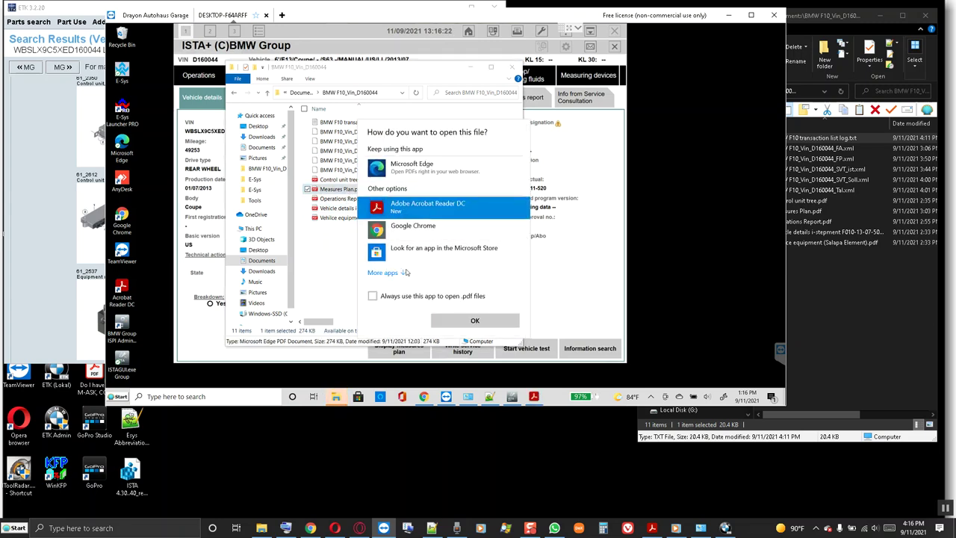
{"action": "left_click", "coordinate": [372, 296]}
{"action": "left_click", "coordinate": [473, 320]}
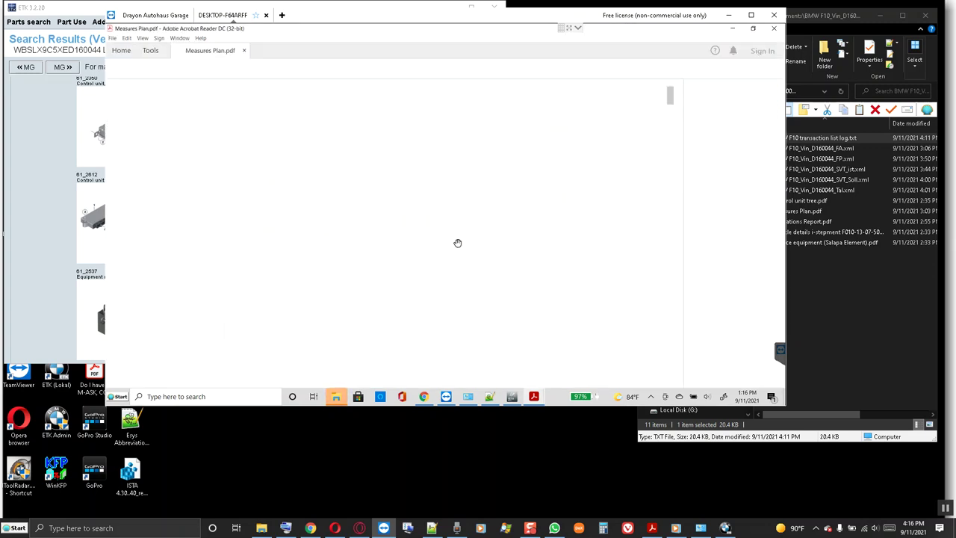
- Dismiss the welcome popup, collapse the Tools pane and scroll to the 1.1 Hardware actions table
{"action": "scroll", "coordinate": [388, 241], "scroll_direction": "down", "scroll_amount": 1}
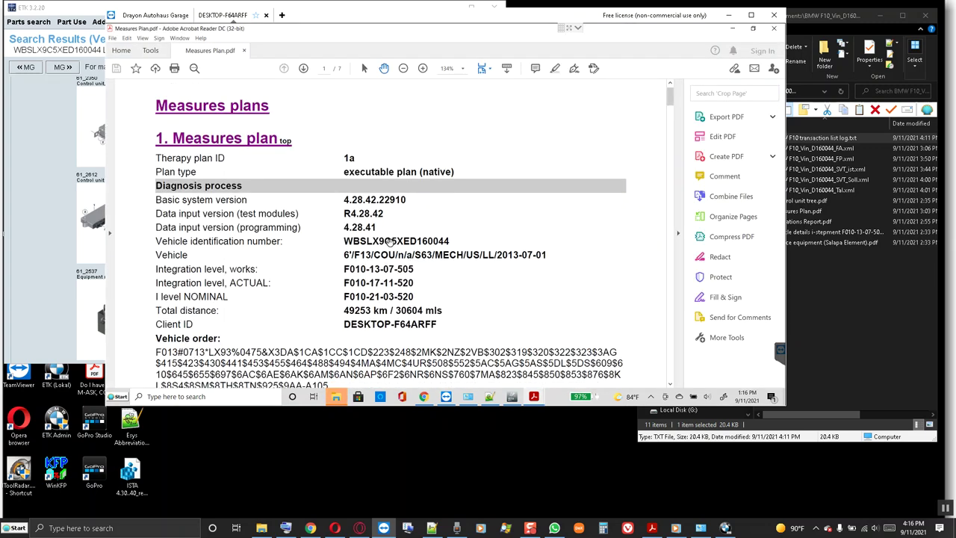
{"action": "scroll", "coordinate": [388, 240], "scroll_direction": "down", "scroll_amount": 4}
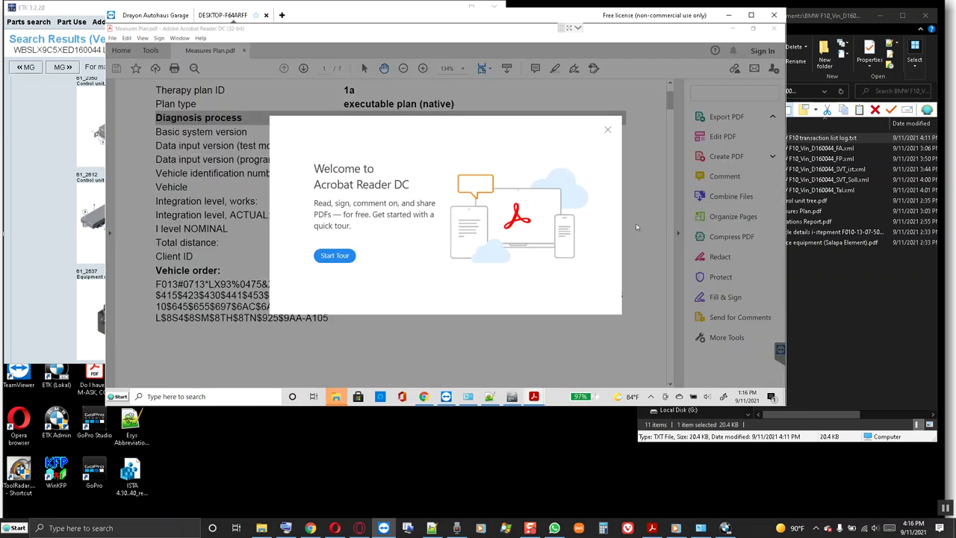
{"action": "left_click", "coordinate": [608, 130]}
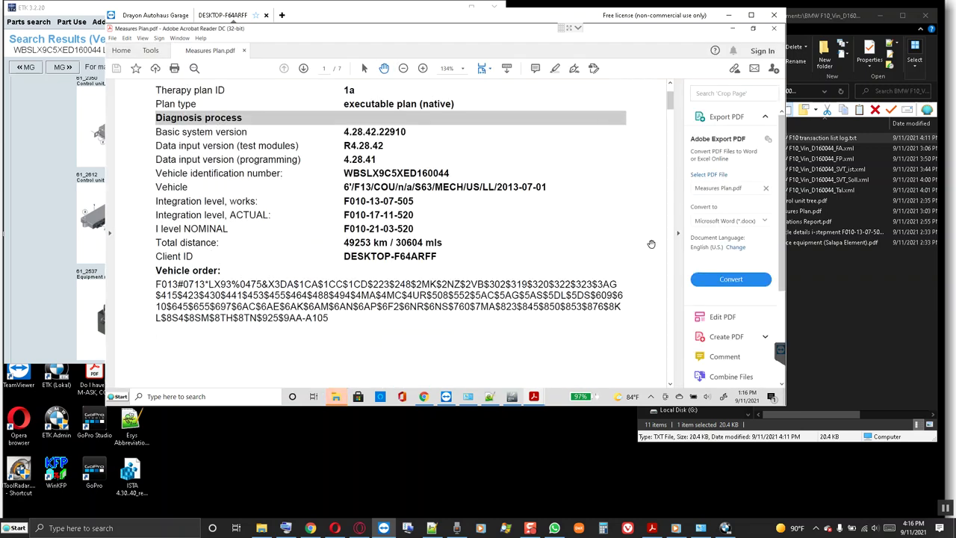
{"action": "left_click", "coordinate": [678, 232]}
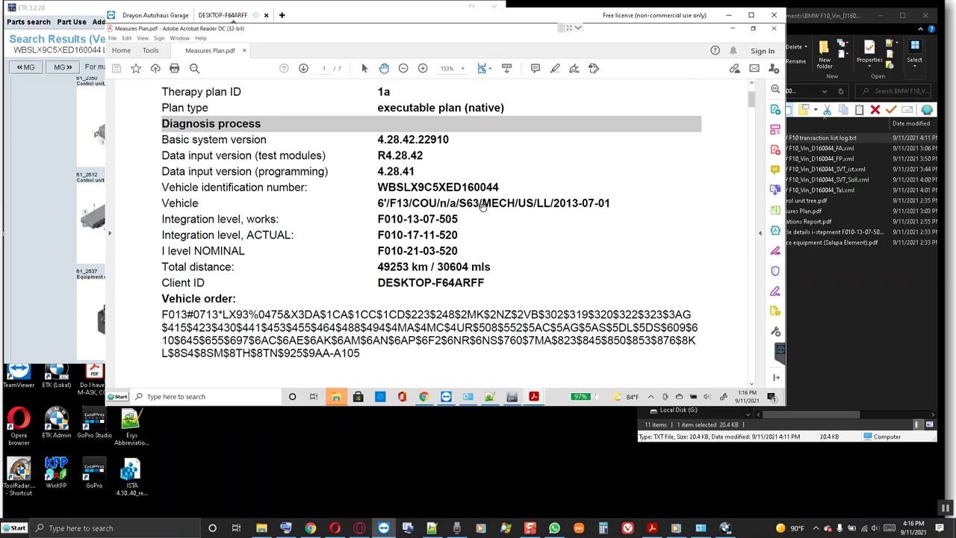
{"action": "scroll", "coordinate": [484, 211], "scroll_direction": "down", "scroll_amount": 1}
{"action": "scroll", "coordinate": [484, 211], "scroll_direction": "down", "scroll_amount": 1, "text": "ctrl"}
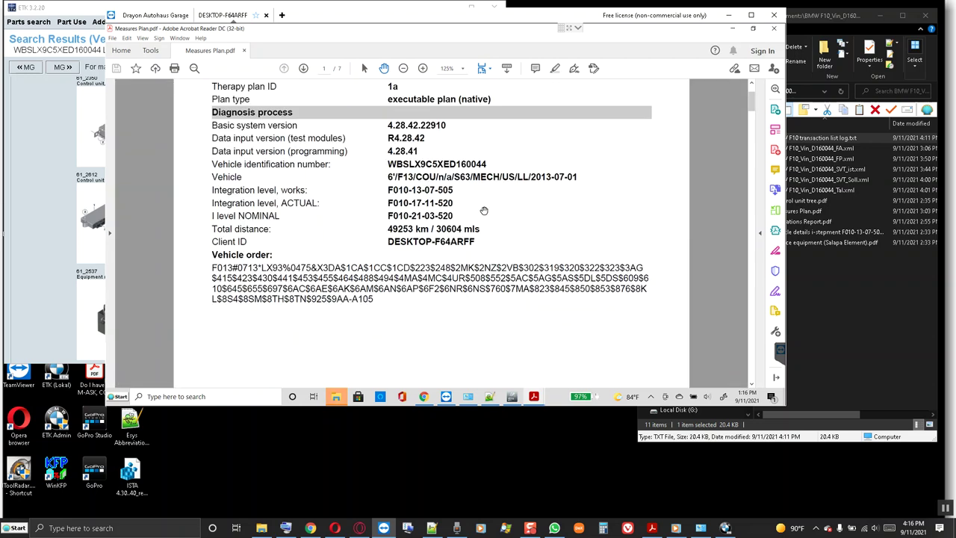
{"action": "scroll", "coordinate": [484, 210], "scroll_direction": "down", "scroll_amount": 3}
{"action": "scroll", "coordinate": [484, 211], "scroll_direction": "down", "scroll_amount": 5}
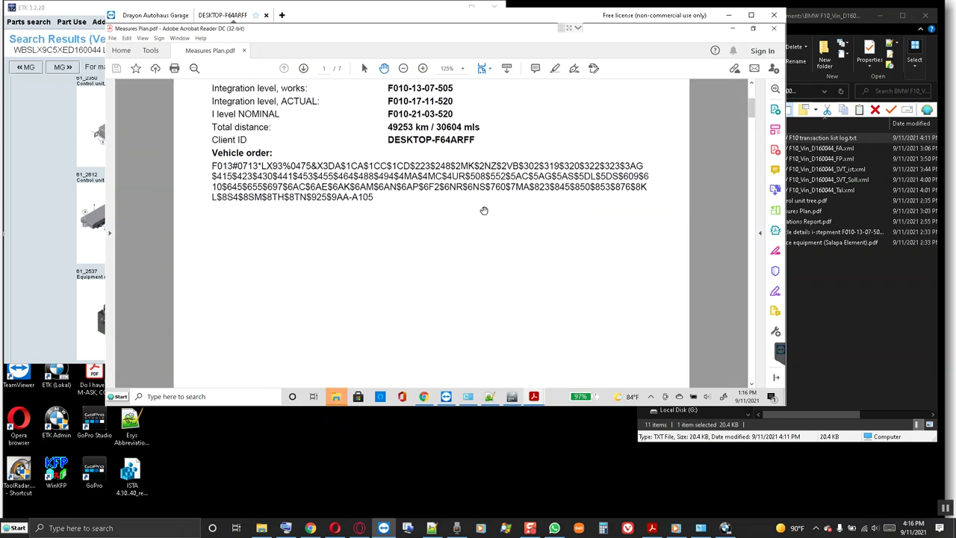
{"action": "scroll", "coordinate": [484, 211], "scroll_direction": "down", "scroll_amount": 3}
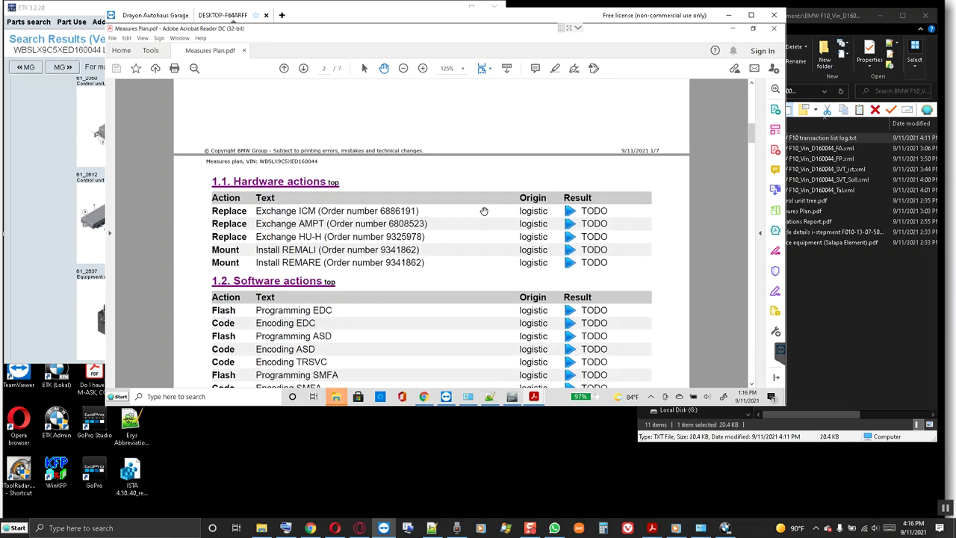
{"action": "scroll", "coordinate": [484, 210], "scroll_direction": "down", "scroll_amount": 1}
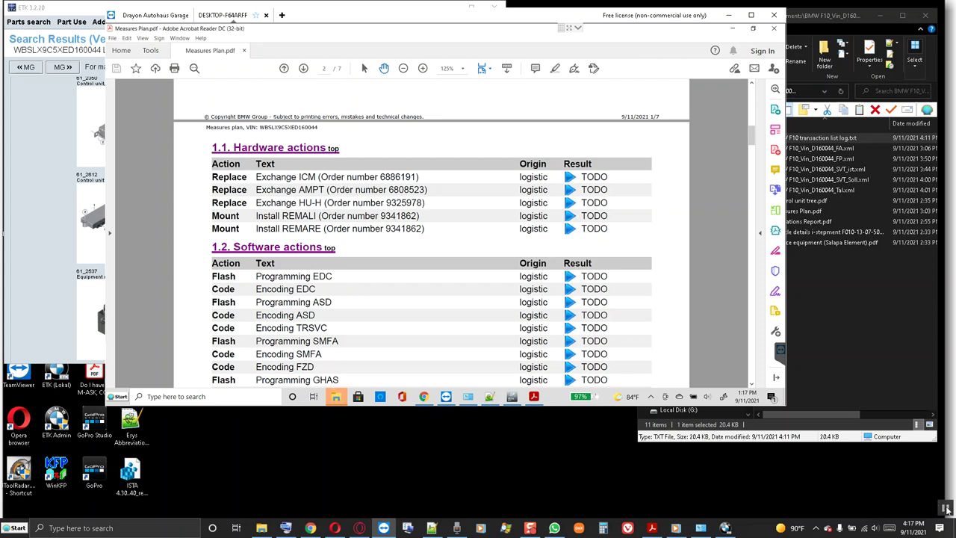
- Select the ICM 6886191 and REMALI/REMARE order numbers, then acknowledge ISTA+'s battery voltage notice
{"action": "left_click", "coordinate": [496, 278]}
{"action": "left_click_drag", "start_coordinate": [420, 177], "coordinate": [381, 177]}
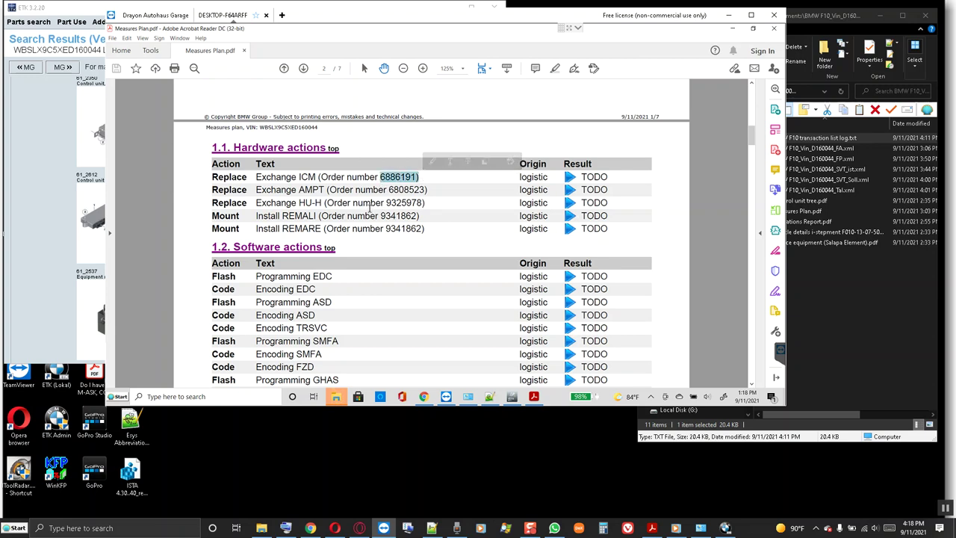
{"action": "left_click_drag", "start_coordinate": [380, 216], "coordinate": [424, 228]}
{"action": "left_click", "coordinate": [399, 222]}
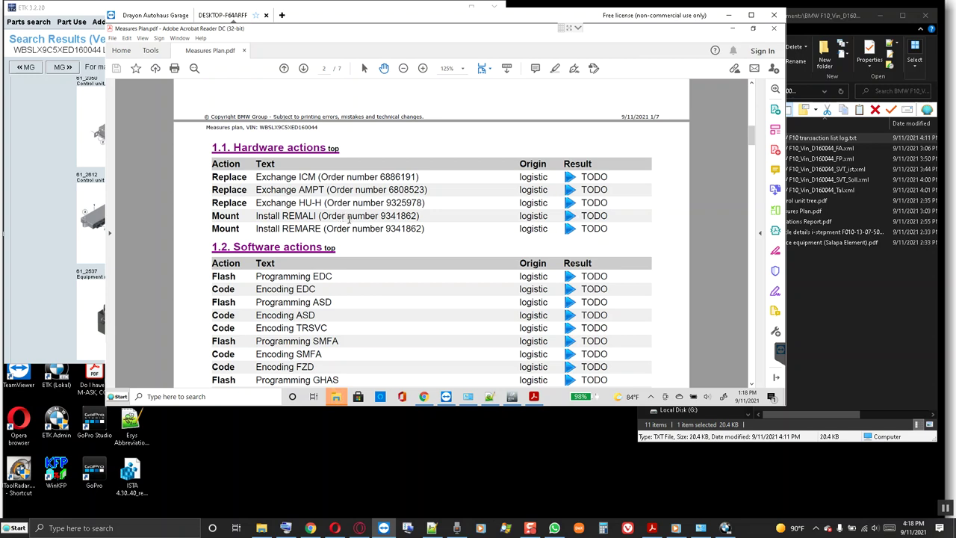
{"action": "left_click_drag", "start_coordinate": [381, 217], "coordinate": [426, 235]}
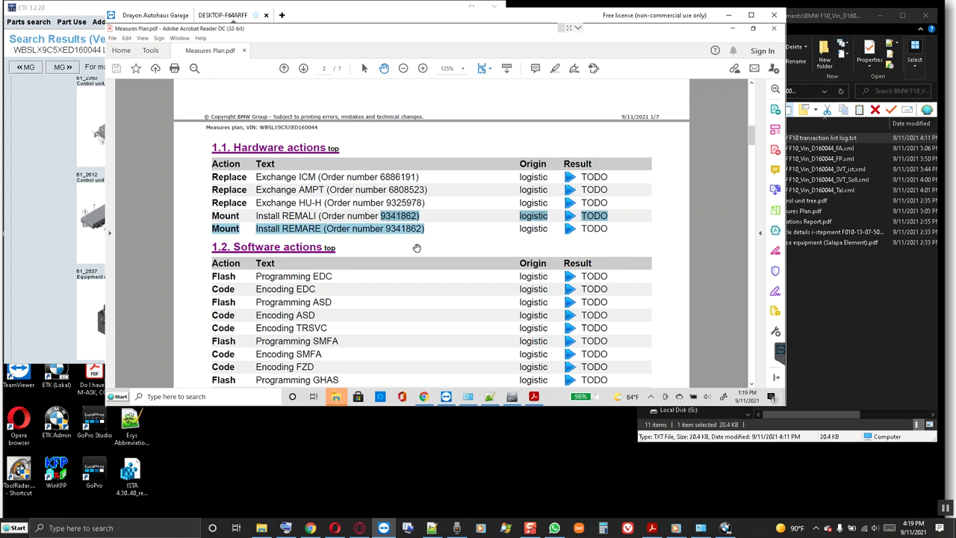
{"action": "left_click", "coordinate": [512, 396]}
{"action": "left_click", "coordinate": [451, 269]}
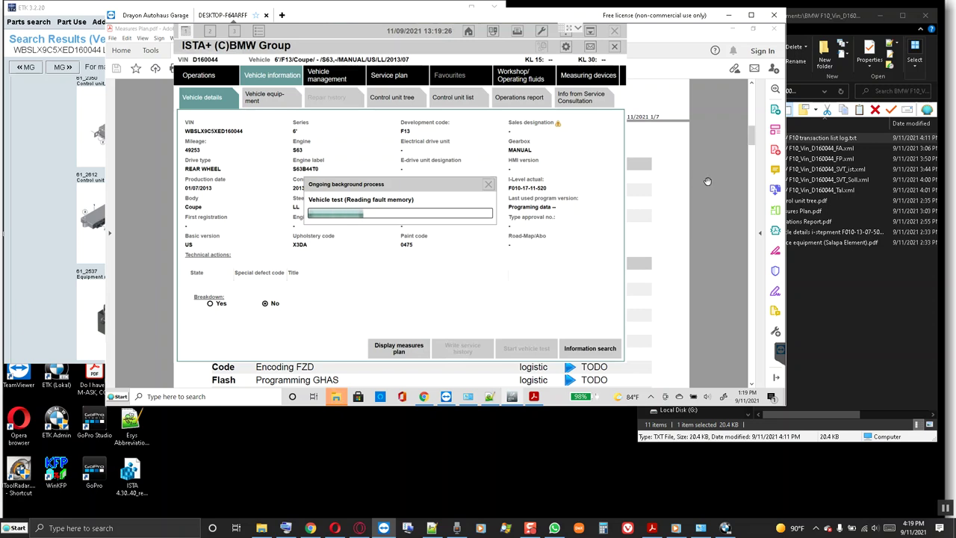
- Select the Exchange HU-H order number 9325978 in the Measures Plan, then switch to ETK
{"action": "left_click", "coordinate": [744, 142]}
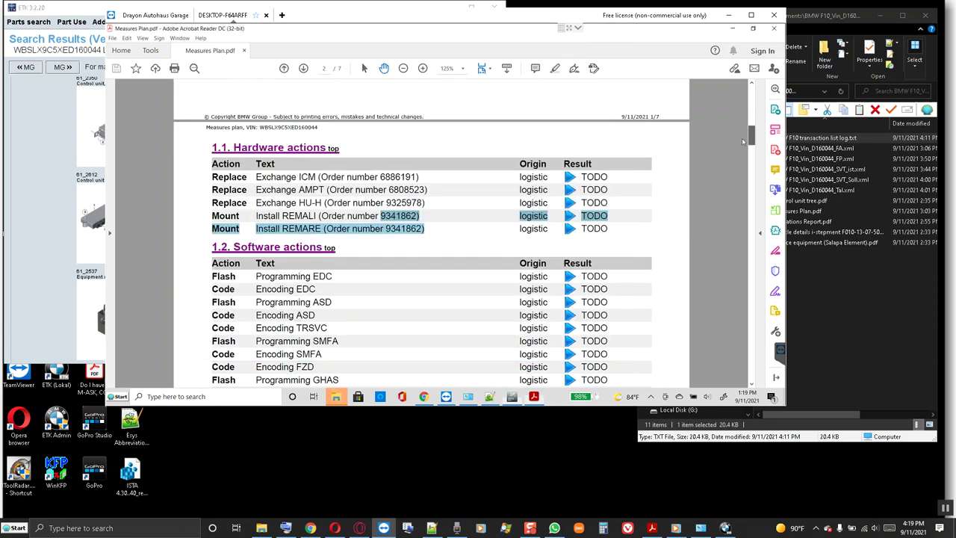
{"action": "left_click", "coordinate": [403, 201]}
{"action": "left_click_drag", "start_coordinate": [386, 203], "coordinate": [425, 202]}
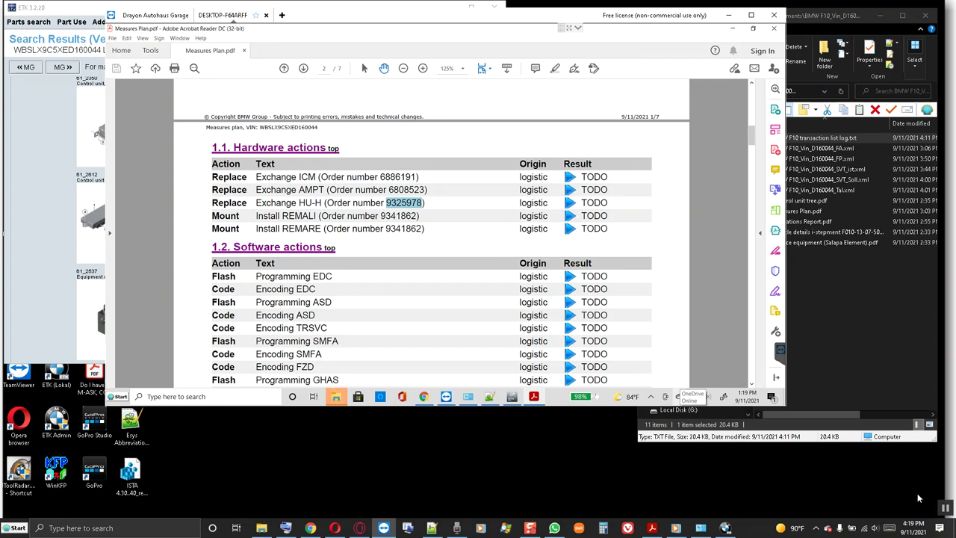
{"action": "left_click", "coordinate": [944, 508]}
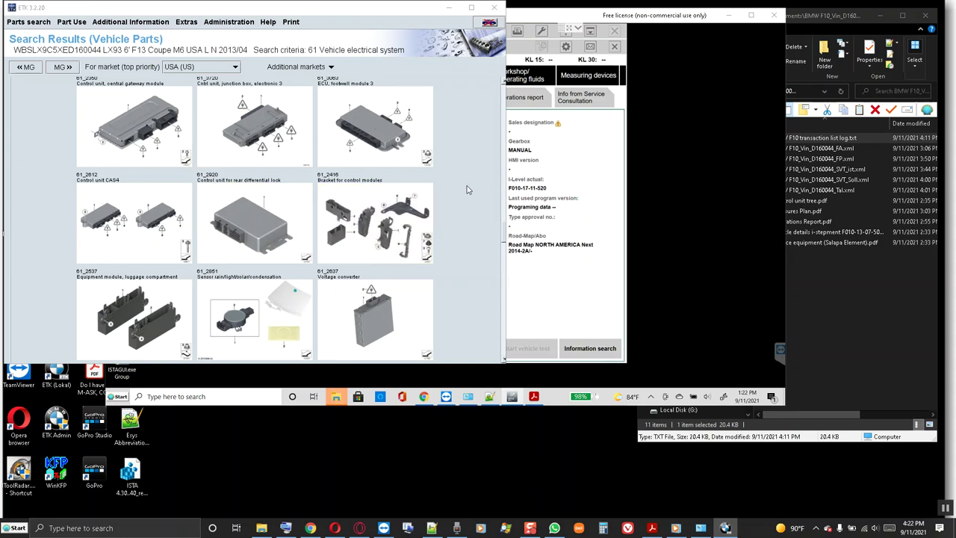
- Scroll through the ETK group 61 parts diagrams, then minimize ETK to reveal ISTA+
{"action": "scroll", "coordinate": [467, 189], "scroll_direction": "up", "scroll_amount": 2}
{"action": "scroll", "coordinate": [467, 190], "scroll_direction": "up", "scroll_amount": 2}
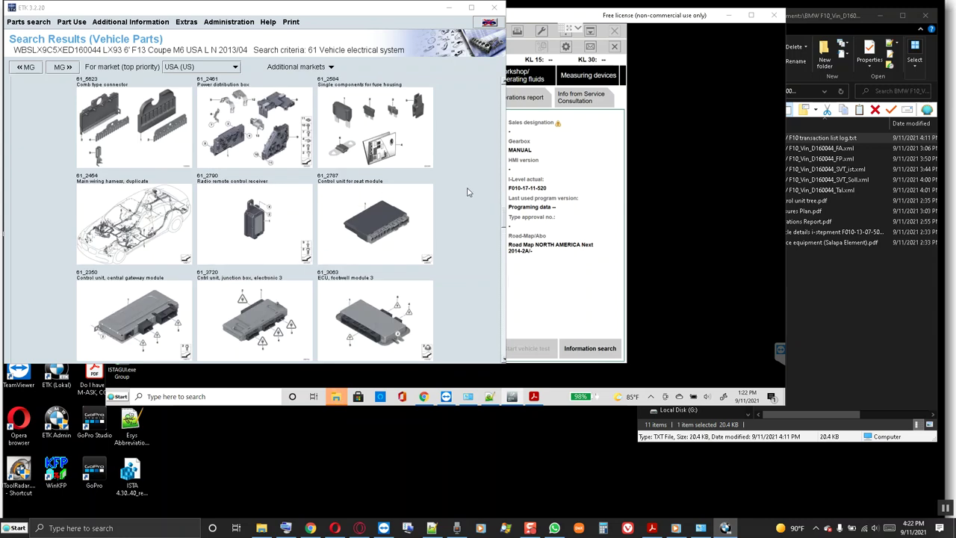
{"action": "scroll", "coordinate": [467, 192], "scroll_direction": "down", "scroll_amount": 10}
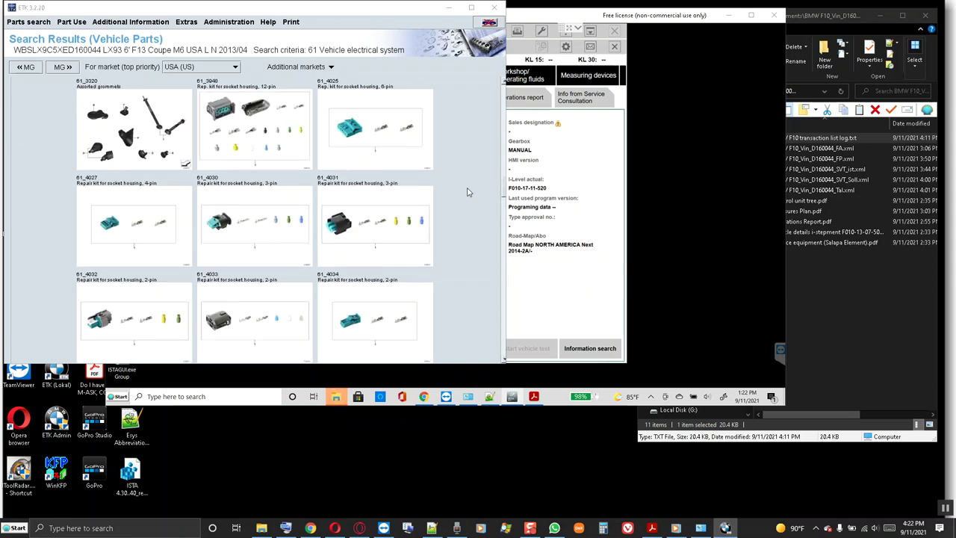
{"action": "scroll", "coordinate": [467, 192], "scroll_direction": "down", "scroll_amount": 5}
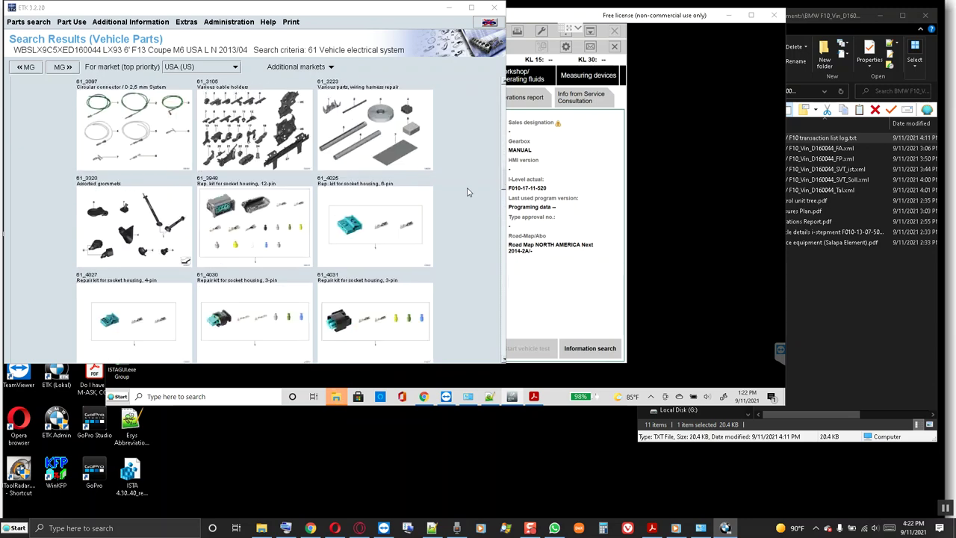
{"action": "scroll", "coordinate": [467, 192], "scroll_direction": "up", "scroll_amount": 3}
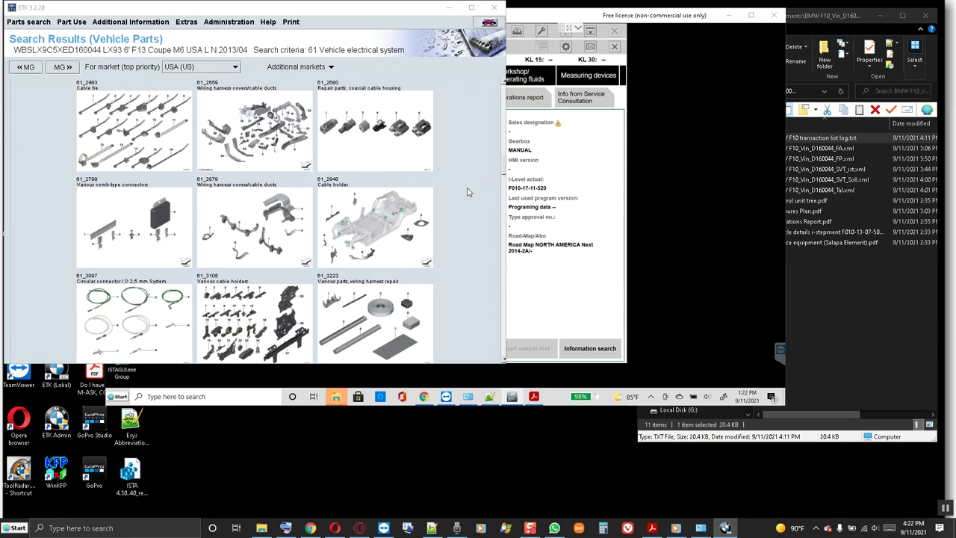
{"action": "scroll", "coordinate": [466, 192], "scroll_direction": "down", "scroll_amount": 10}
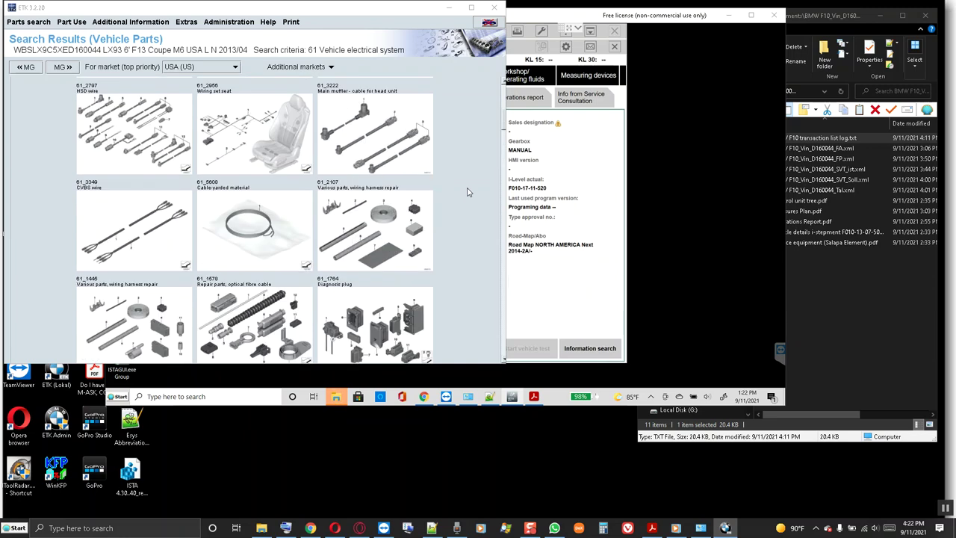
{"action": "scroll", "coordinate": [467, 192], "scroll_direction": "up", "scroll_amount": 10}
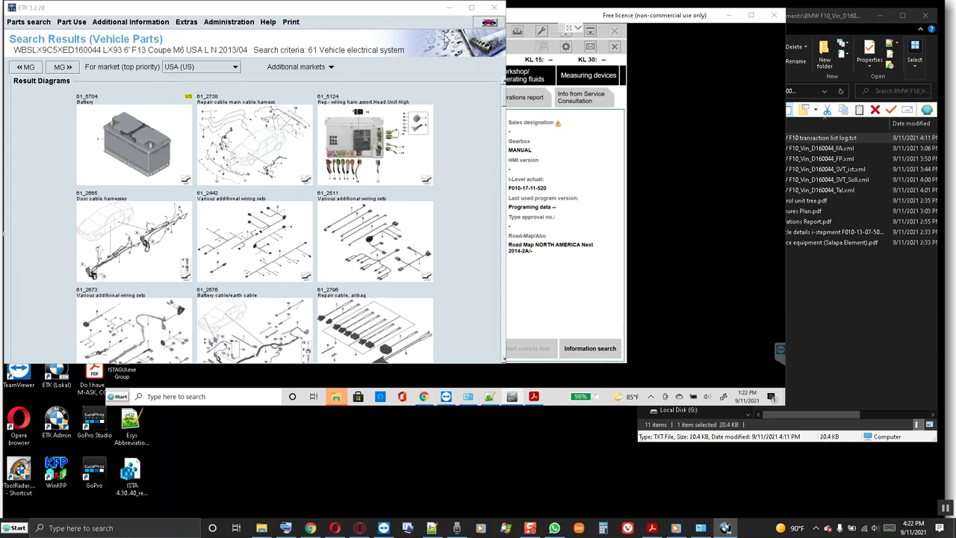
{"action": "left_click", "coordinate": [448, 8]}
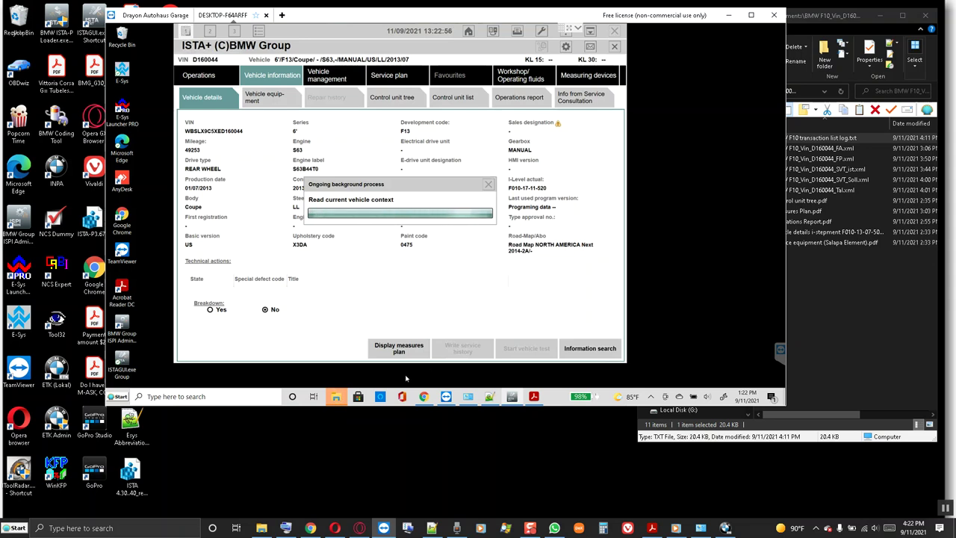
- Copy the REMALI order number 9341862 from the Measures Plan PDF
{"action": "left_click", "coordinate": [423, 396]}
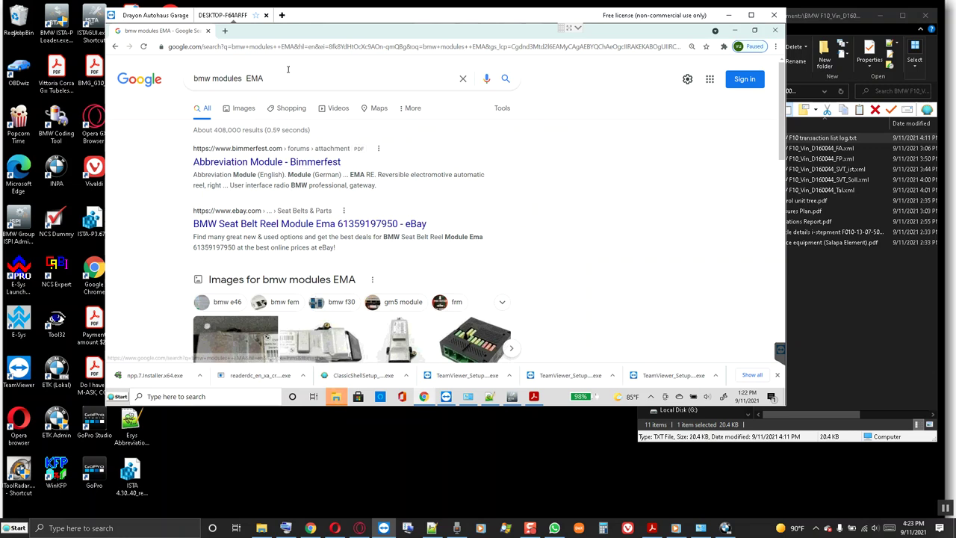
{"action": "left_click_drag", "start_coordinate": [266, 77], "coordinate": [192, 78]}
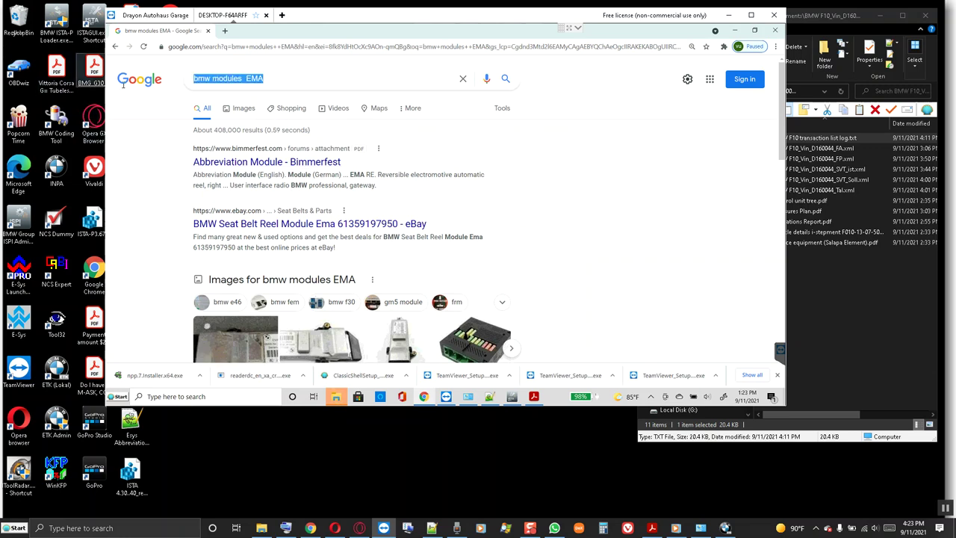
{"action": "left_click", "coordinate": [286, 78]}
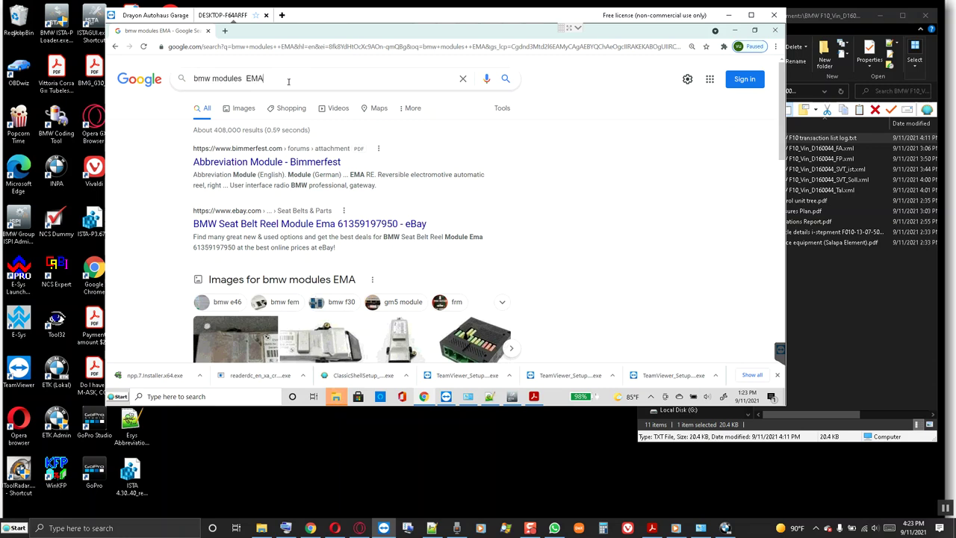
{"action": "left_click", "coordinate": [514, 400]}
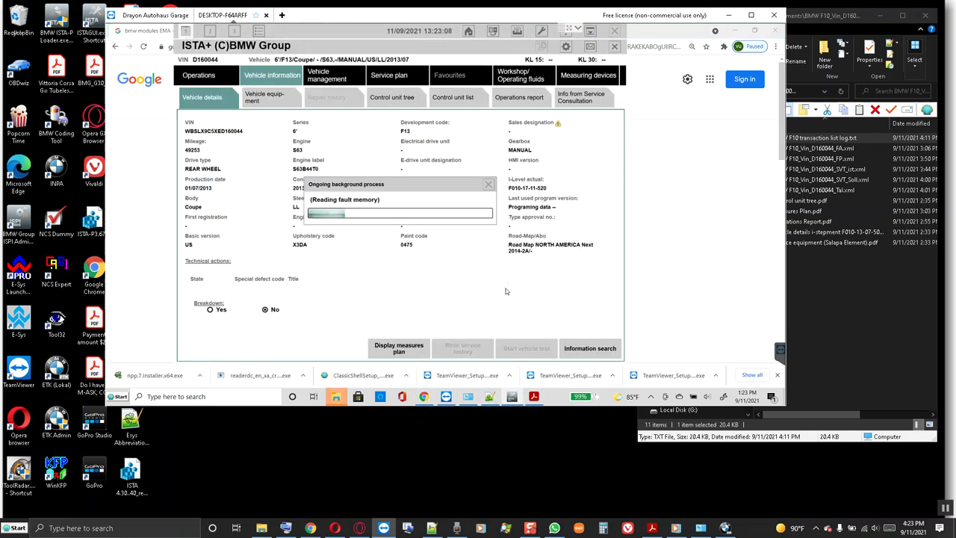
{"action": "left_click", "coordinate": [533, 396]}
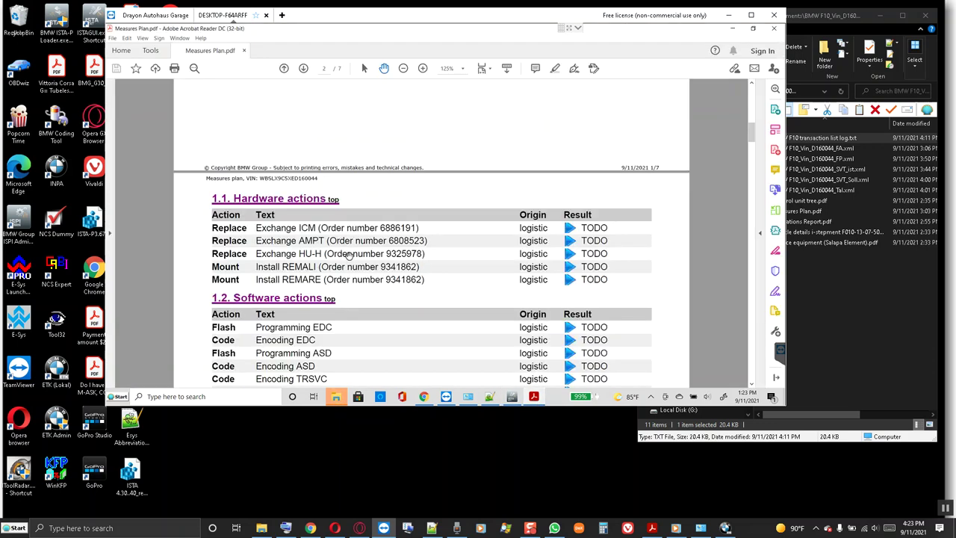
{"action": "left_click_drag", "start_coordinate": [381, 267], "coordinate": [414, 267]}
{"action": "right_click", "coordinate": [413, 266]}
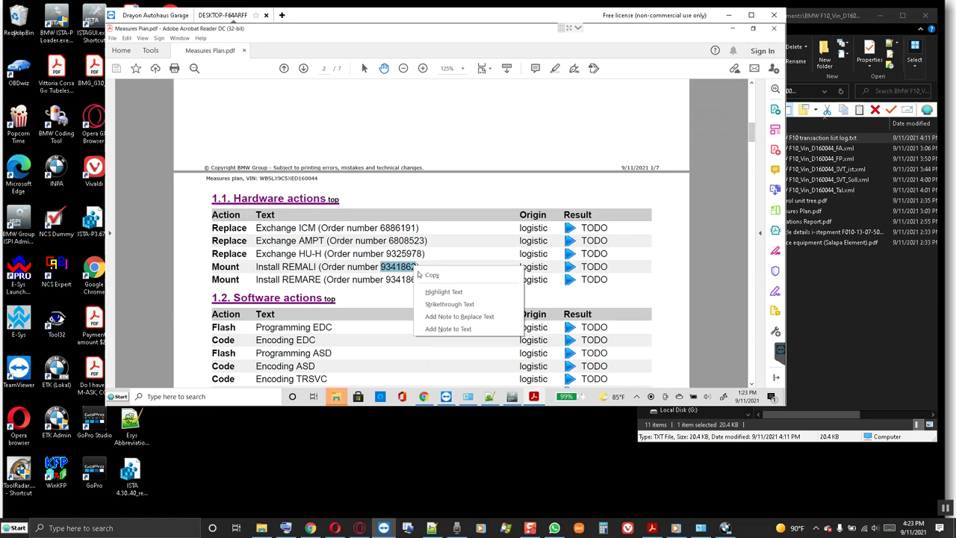
{"action": "left_click", "coordinate": [432, 275]}
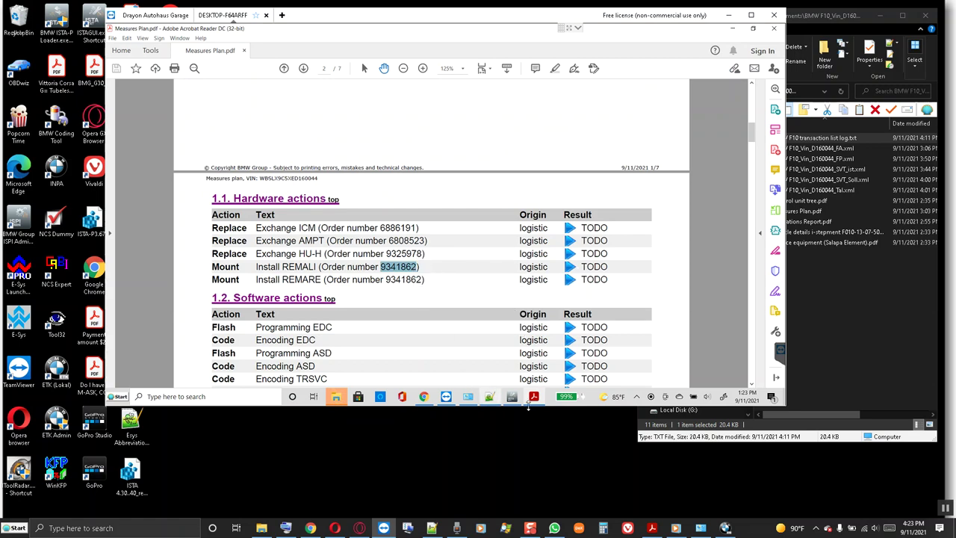
- Search Google for 'bmw modules EMA 9341862', then open a new tab
{"action": "left_click", "coordinate": [423, 396]}
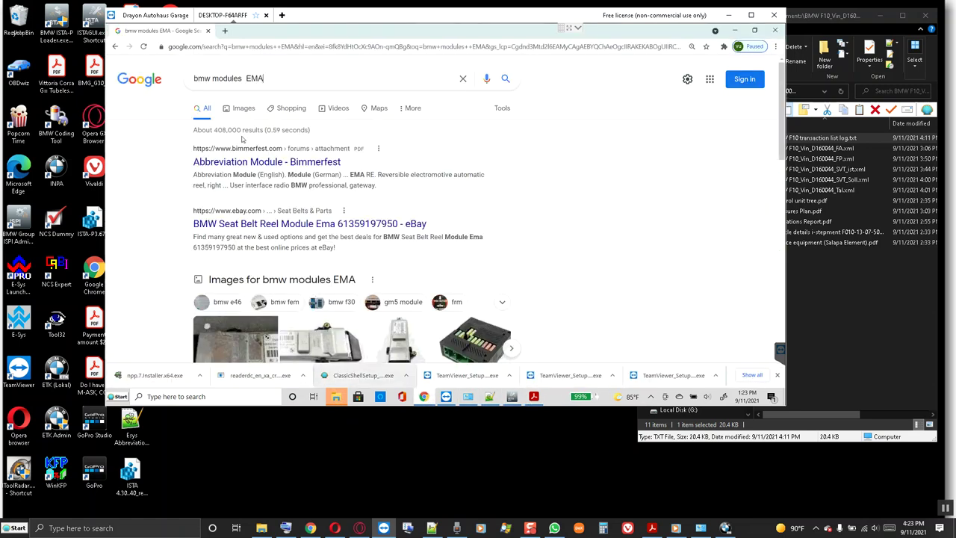
{"action": "left_click", "coordinate": [279, 83]}
{"action": "key", "text": "ctrl+v"}
{"action": "key", "text": "Return"}
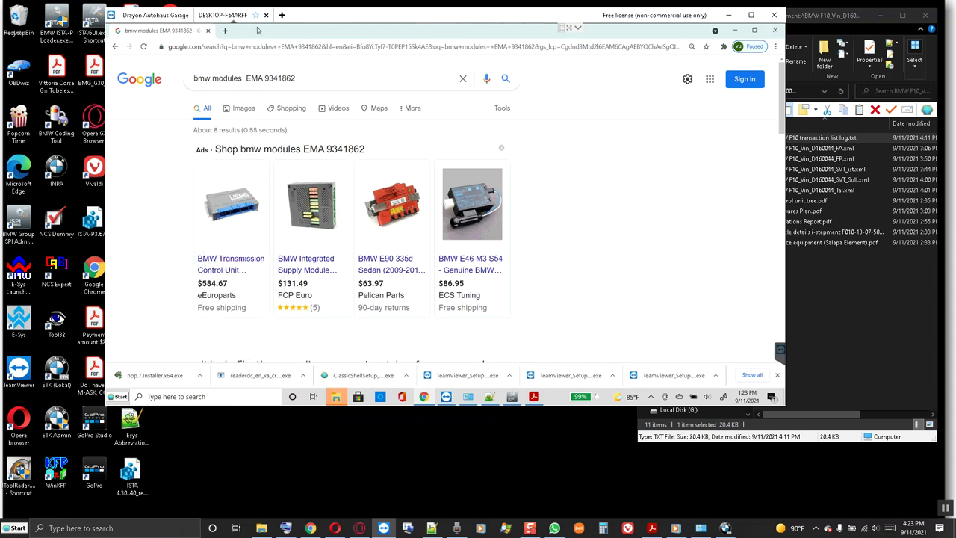
{"action": "left_click", "coordinate": [224, 32]}
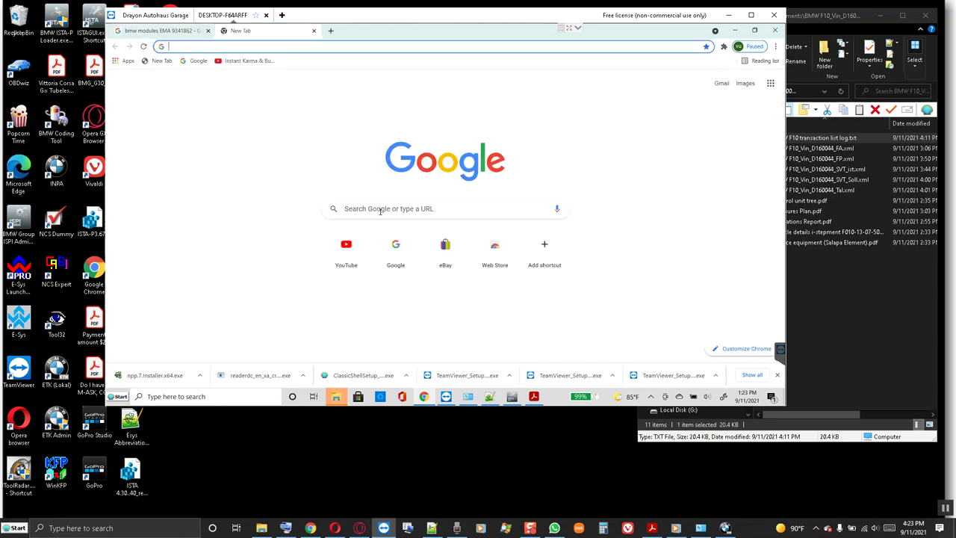
- Search Google for 'icoma2 interface'
{"action": "left_click", "coordinate": [381, 209]}
{"action": "type", "text": "icoma2"}
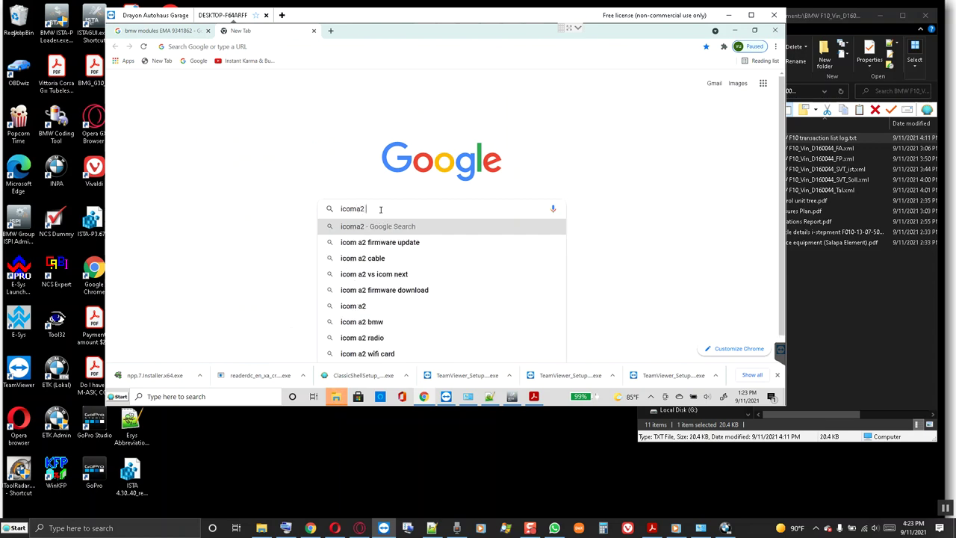
{"action": "type", "text": " interface"}
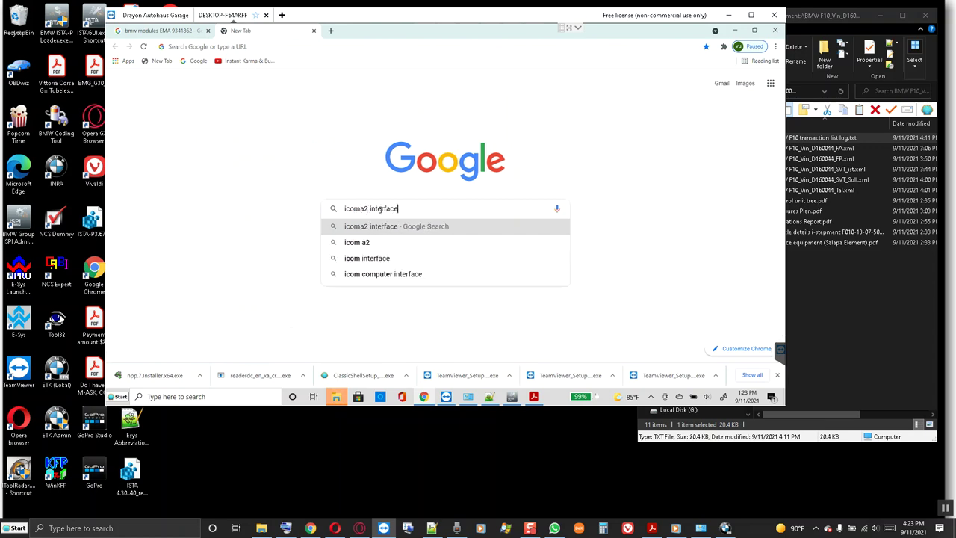
{"action": "key", "text": "Return"}
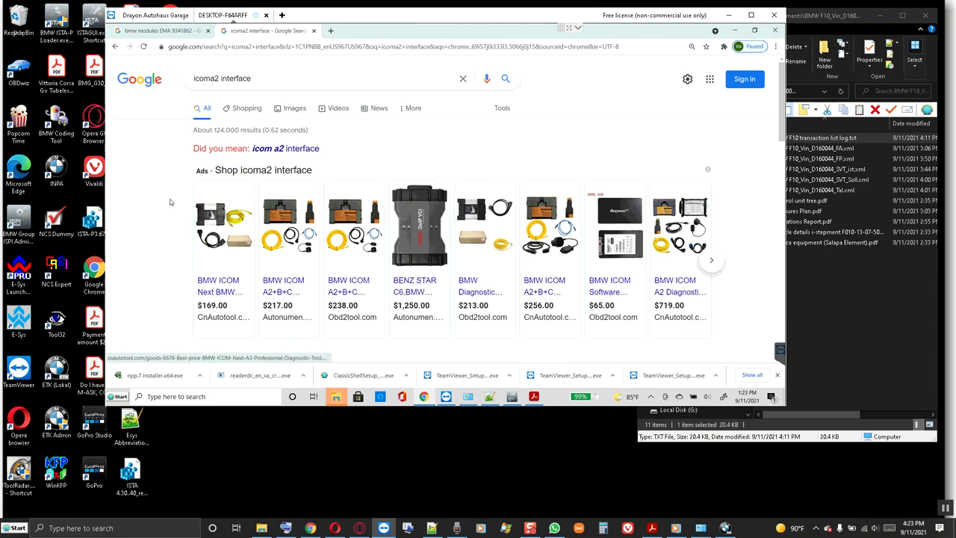
{"action": "scroll", "coordinate": [170, 201], "scroll_direction": "down", "scroll_amount": 1}
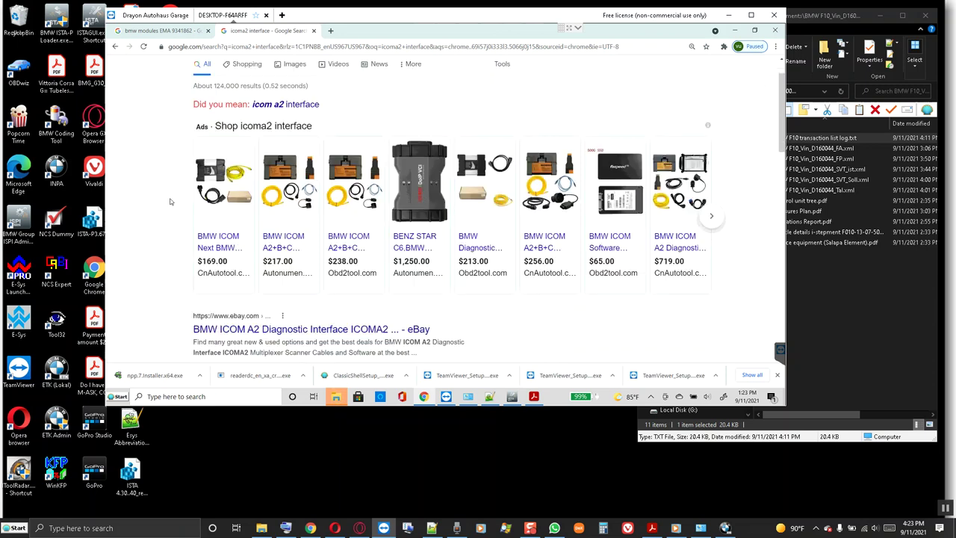
- Open the US$217.00 BMW ICOM A2+B+C offer and browse its product page
{"action": "left_click", "coordinate": [277, 242]}
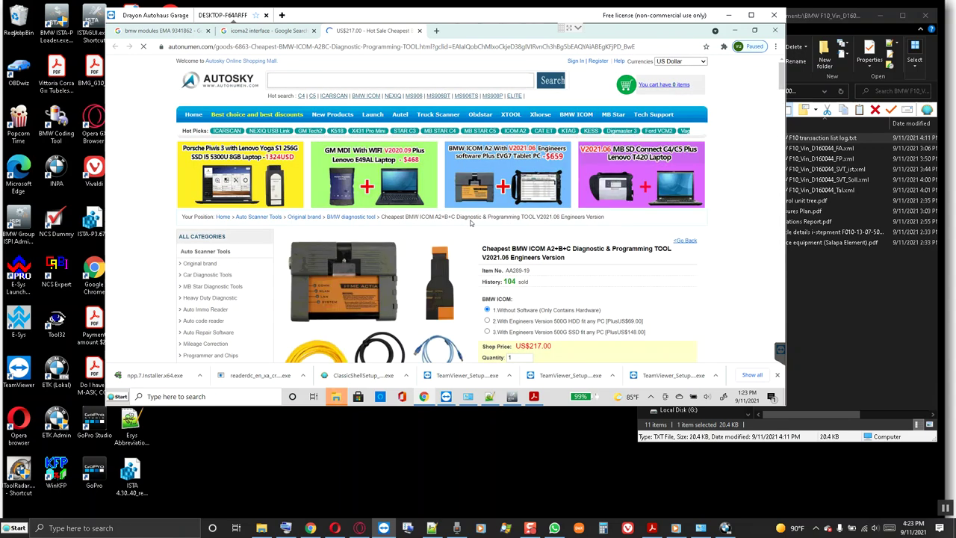
{"action": "scroll", "coordinate": [463, 214], "scroll_direction": "down", "scroll_amount": 1}
{"action": "scroll", "coordinate": [474, 213], "scroll_direction": "down", "scroll_amount": 1}
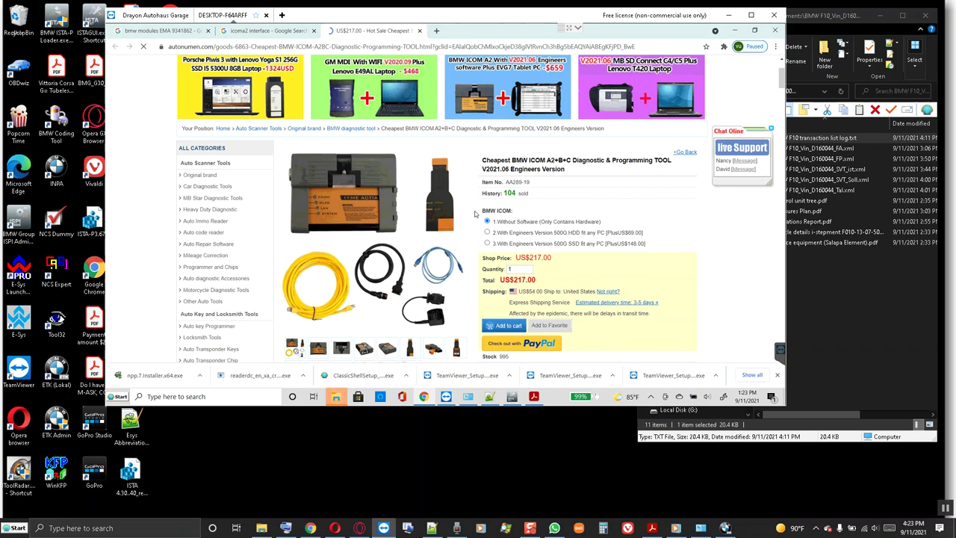
{"action": "scroll", "coordinate": [474, 214], "scroll_direction": "down", "scroll_amount": 1}
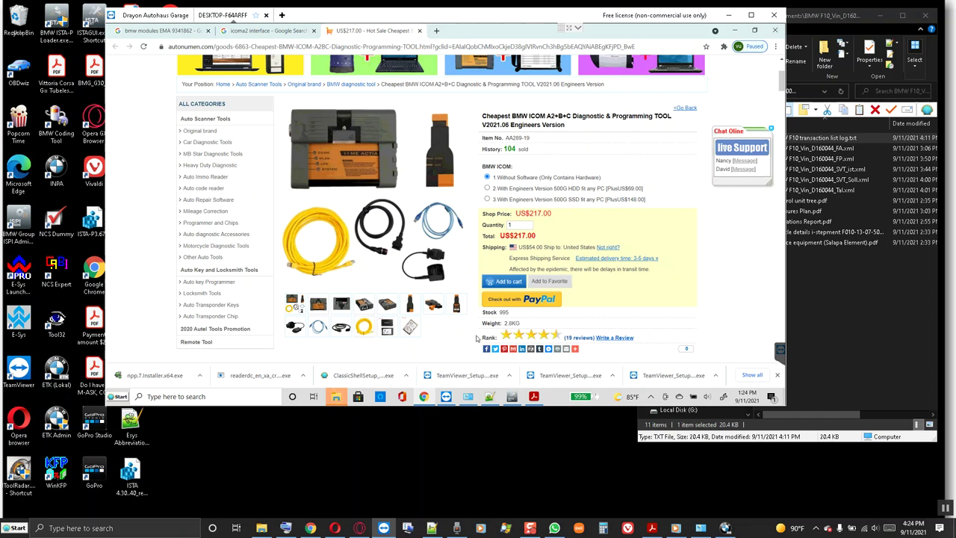
{"action": "scroll", "coordinate": [476, 338], "scroll_direction": "up", "scroll_amount": 1}
{"action": "scroll", "coordinate": [476, 339], "scroll_direction": "down", "scroll_amount": 2}
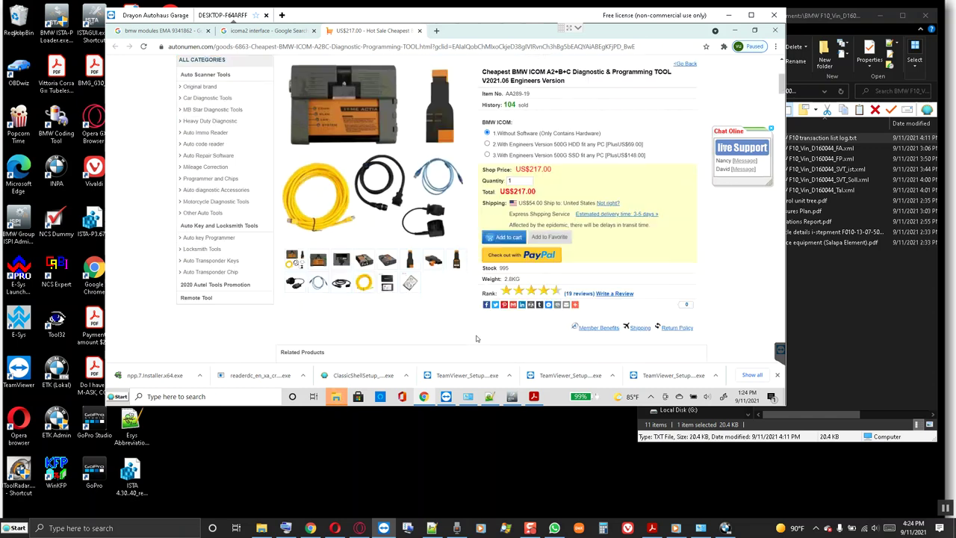
{"action": "scroll", "coordinate": [476, 339], "scroll_direction": "up", "scroll_amount": 1}
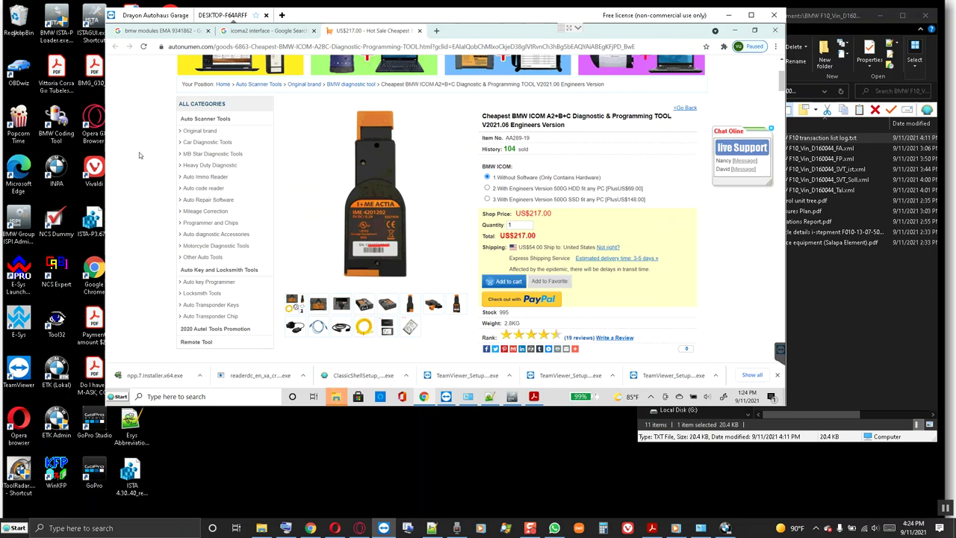
- Scan the icoma2 interface search results, then go back to the 'bmw modules EMA 9341862' results
{"action": "left_click", "coordinate": [276, 31]}
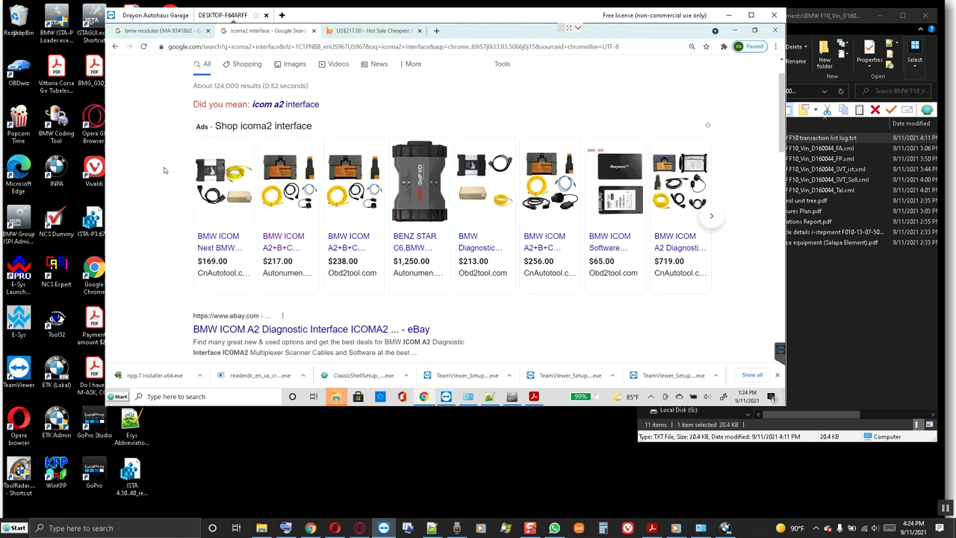
{"action": "scroll", "coordinate": [164, 171], "scroll_direction": "down", "scroll_amount": 3}
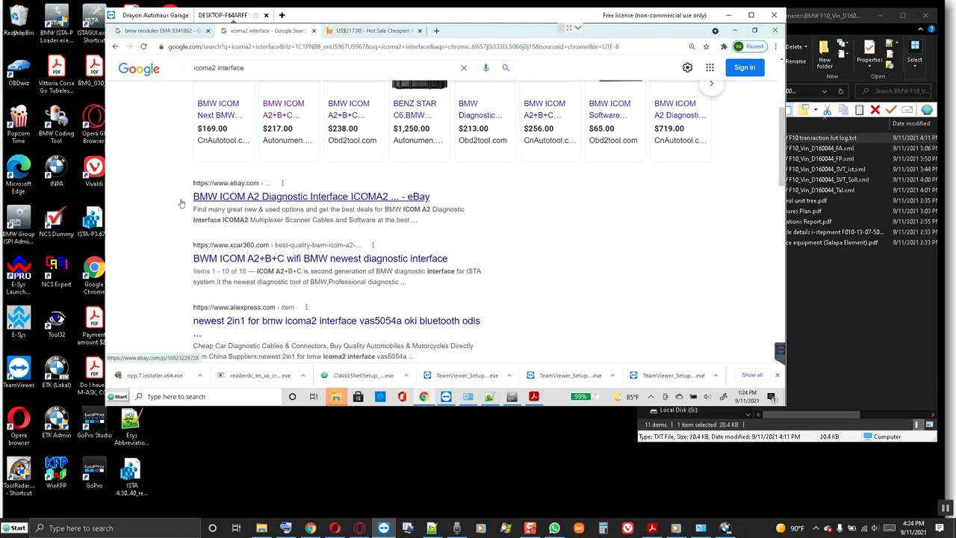
{"action": "scroll", "coordinate": [151, 213], "scroll_direction": "up", "scroll_amount": 2}
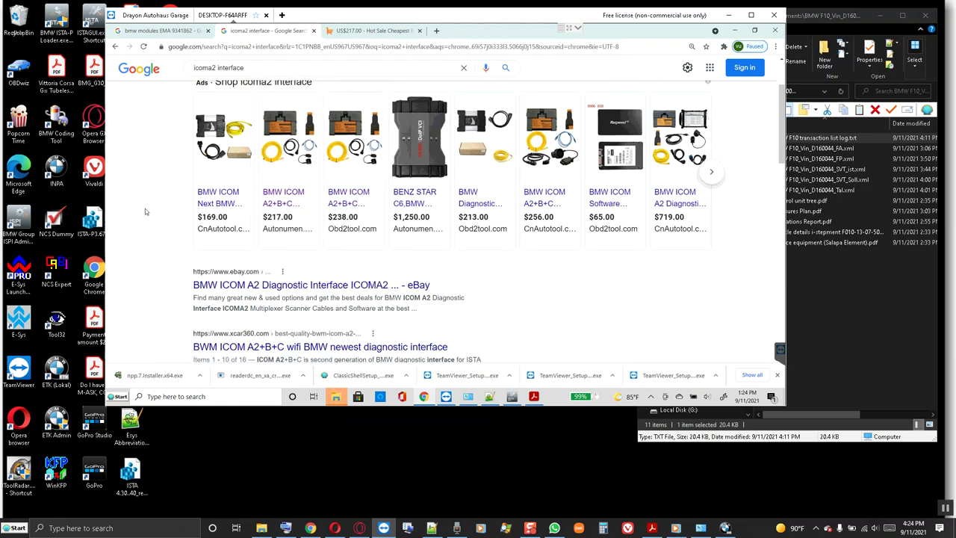
{"action": "scroll", "coordinate": [145, 209], "scroll_direction": "down", "scroll_amount": 1}
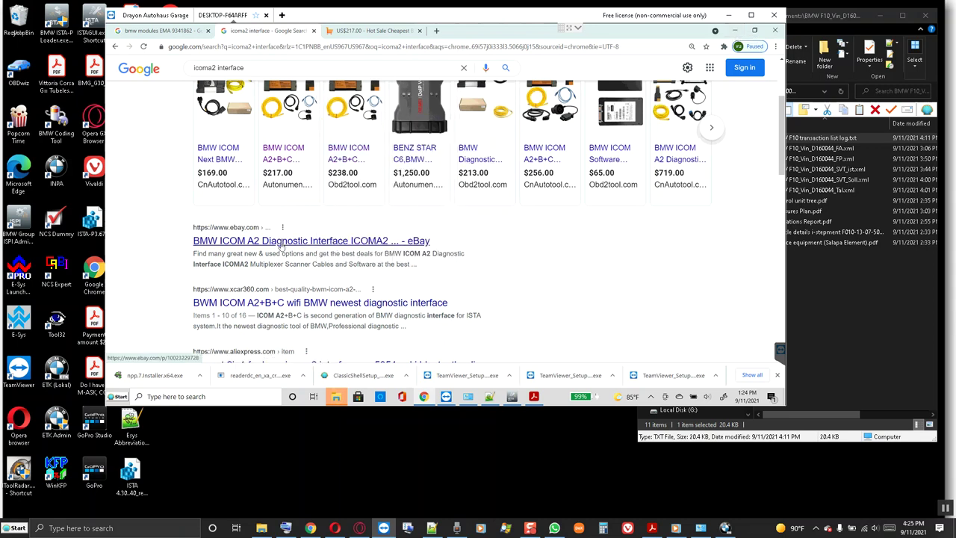
{"action": "left_click", "coordinate": [161, 32]}
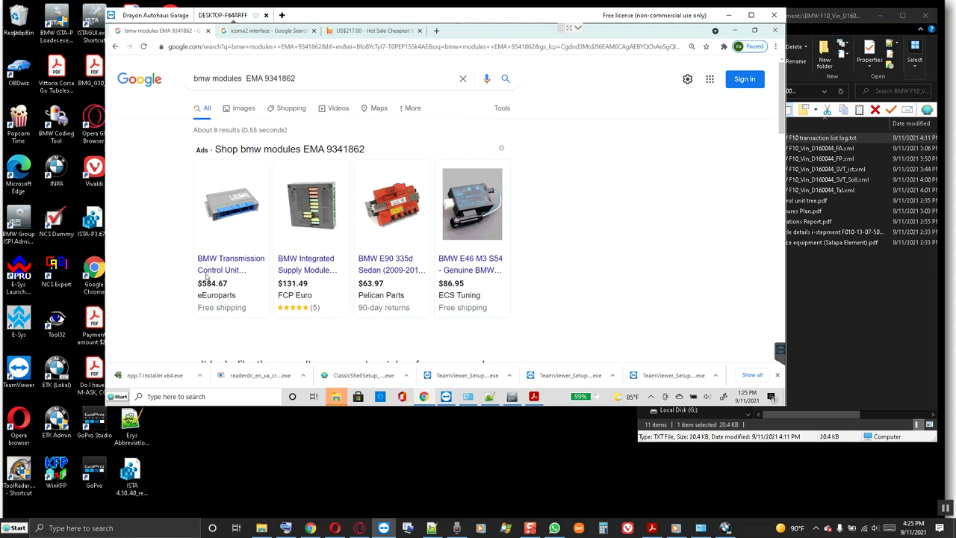
{"action": "mouse_move", "coordinate": [211, 275]}
{"action": "mouse_move", "coordinate": [482, 267]}
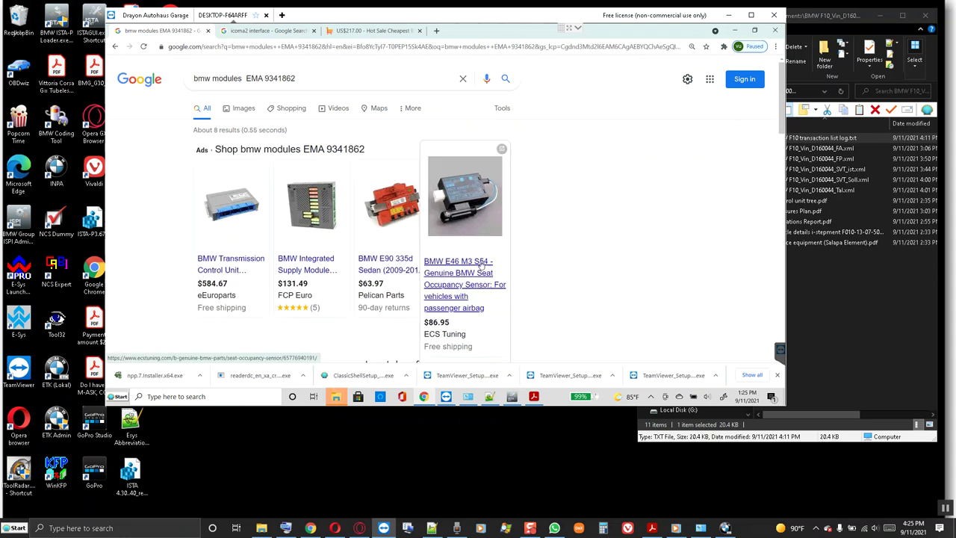
{"action": "mouse_move", "coordinate": [405, 269]}
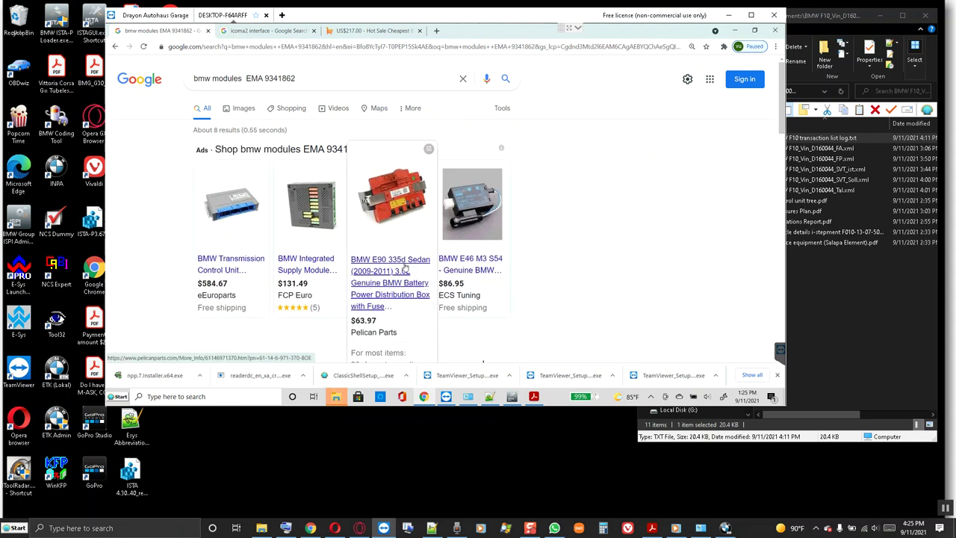
{"action": "left_click", "coordinate": [533, 396]}
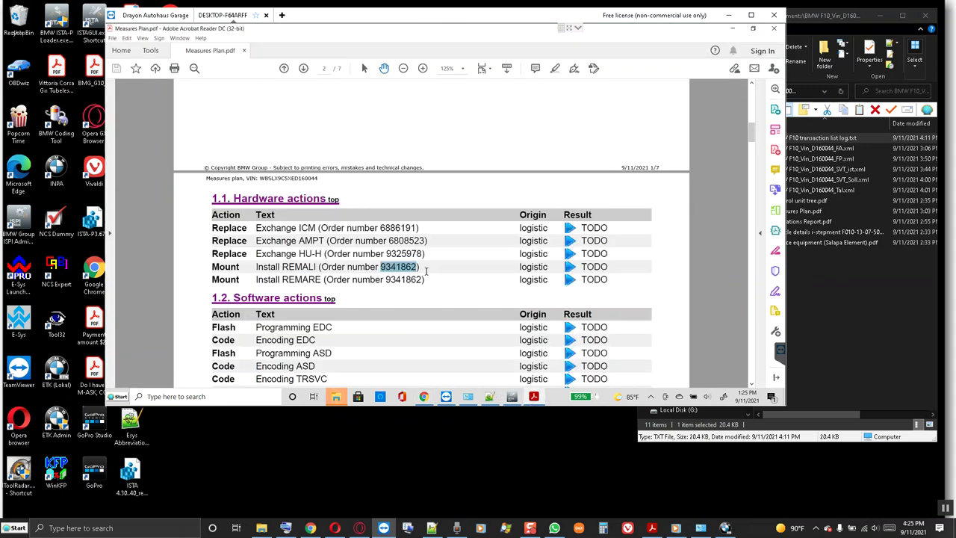
{"action": "left_click", "coordinate": [531, 400]}
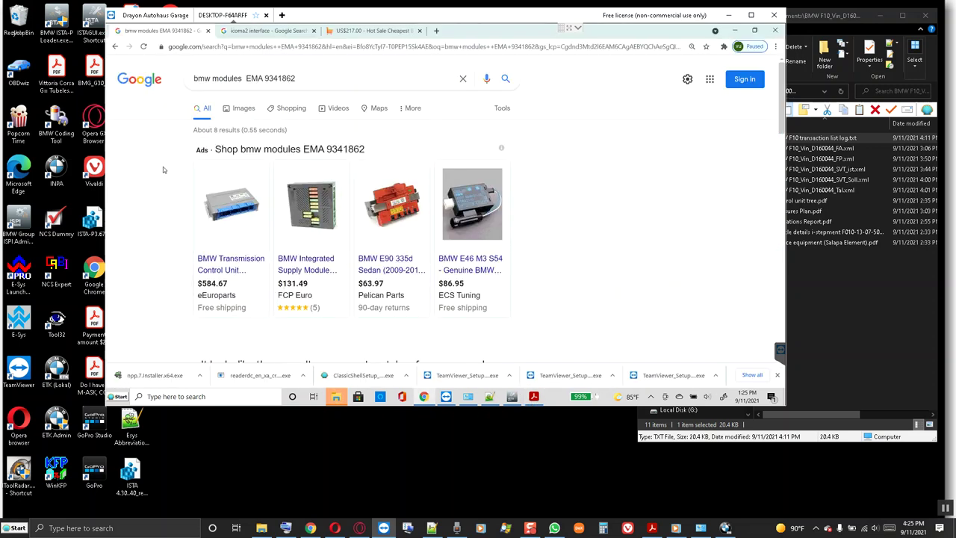
{"action": "scroll", "coordinate": [163, 167], "scroll_direction": "down", "scroll_amount": 2}
{"action": "scroll", "coordinate": [163, 169], "scroll_direction": "down", "scroll_amount": 5}
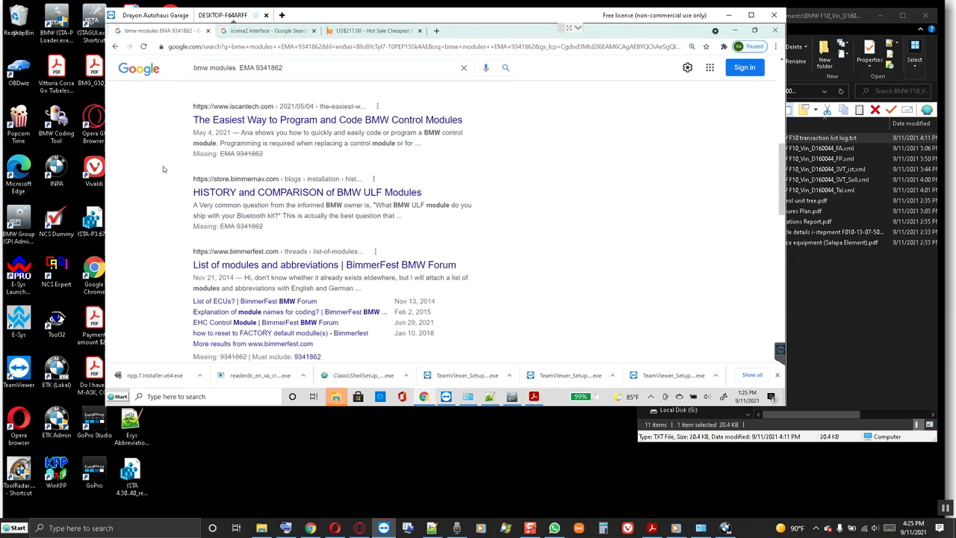
{"action": "scroll", "coordinate": [163, 169], "scroll_direction": "up", "scroll_amount": 1}
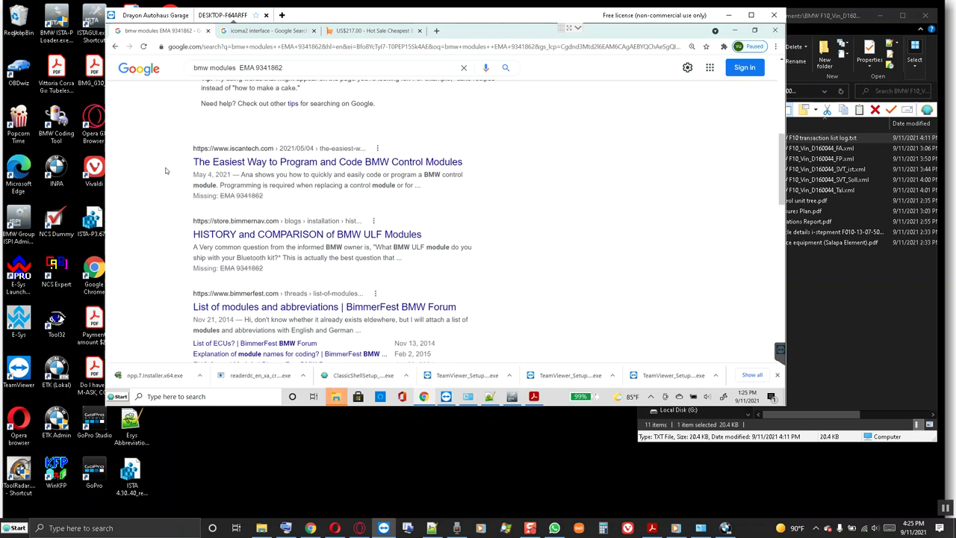
{"action": "scroll", "coordinate": [254, 179], "scroll_direction": "up", "scroll_amount": 6}
- Drop 'EMA' from the query and browse the results for 'bmw modules 9341862'
{"action": "left_click", "coordinate": [263, 77]}
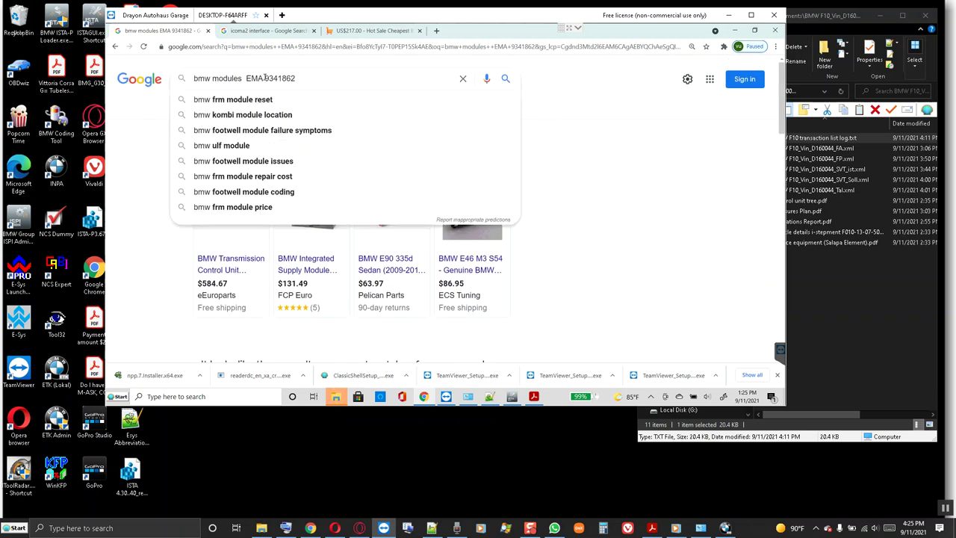
{"action": "key", "text": "BackSpace"}
{"action": "key", "text": "BackSpace"}
{"action": "key", "text": "BackSpace"}
{"action": "key", "text": "BackSpace"}
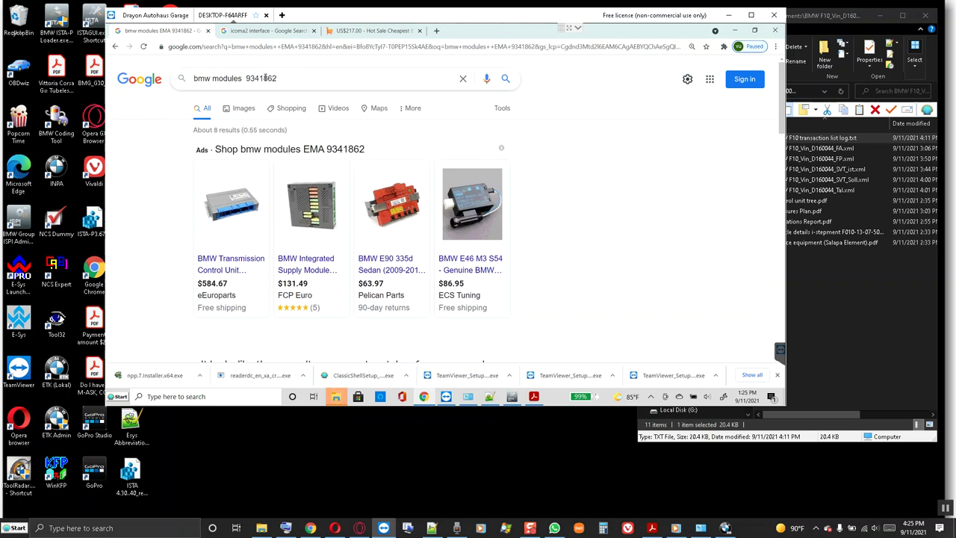
{"action": "key", "text": "Return"}
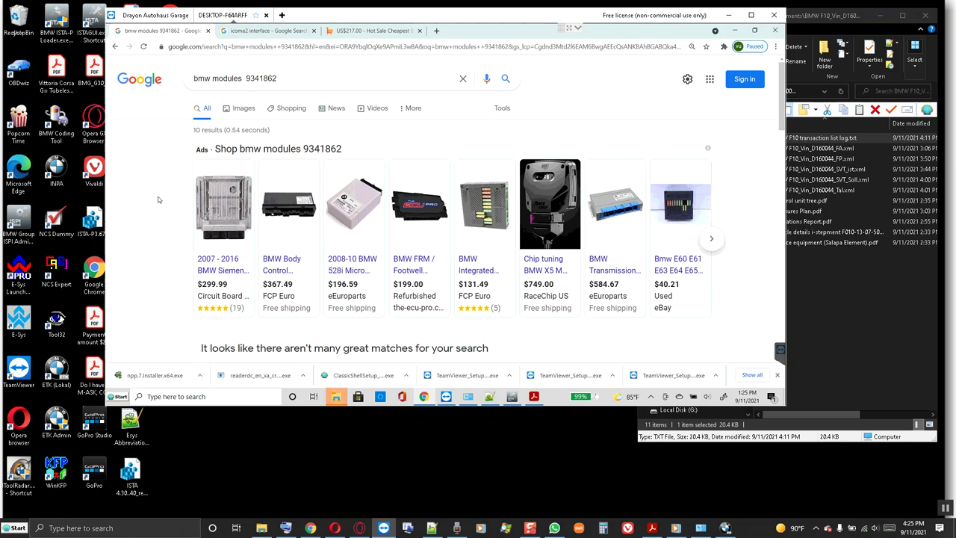
{"action": "scroll", "coordinate": [157, 199], "scroll_direction": "down", "scroll_amount": 4}
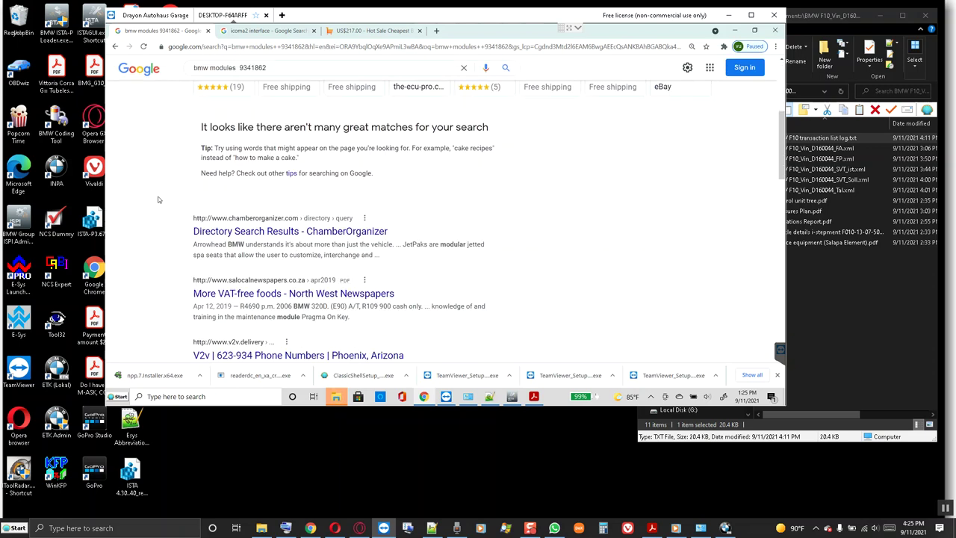
{"action": "scroll", "coordinate": [158, 199], "scroll_direction": "down", "scroll_amount": 1}
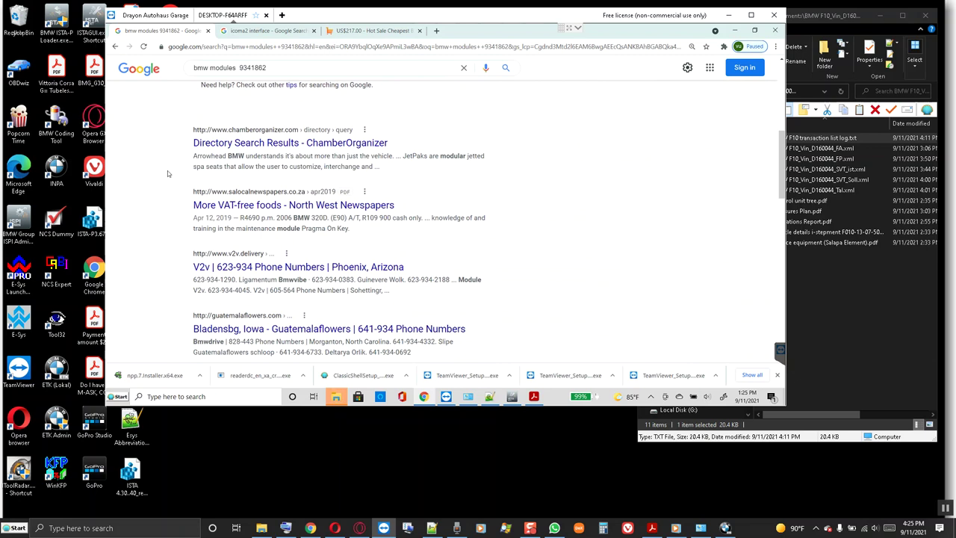
{"action": "scroll", "coordinate": [169, 171], "scroll_direction": "up", "scroll_amount": 5}
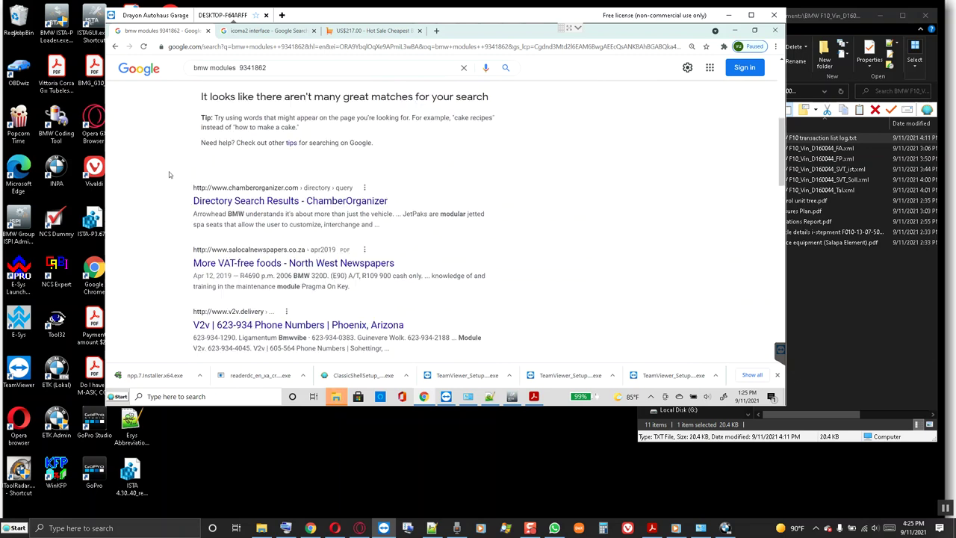
- Search 'bmw part number 9341862', review its roughly 735 results, and minimize Chrome
{"action": "left_click", "coordinate": [247, 78]}
{"action": "key", "text": "BackSpace"}
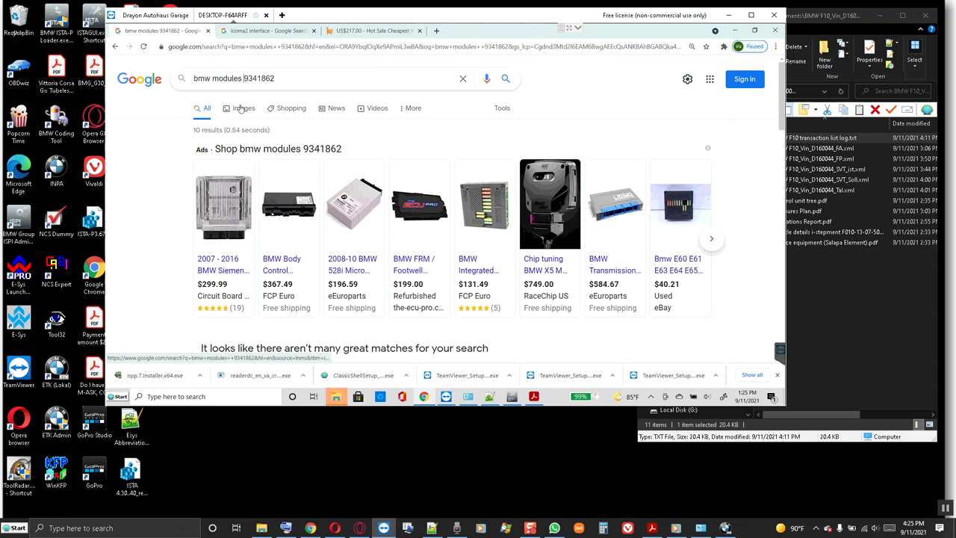
{"action": "key", "text": "BackSpace"}
{"action": "key", "text": "BackSpace"}
{"action": "key", "text": "BackSpace"}
{"action": "key", "text": "BackSpace"}
{"action": "key", "text": "BackSpace"}
{"action": "key", "text": "BackSpace"}
{"action": "key", "text": "BackSpace"}
{"action": "type", "text": "part nu"}
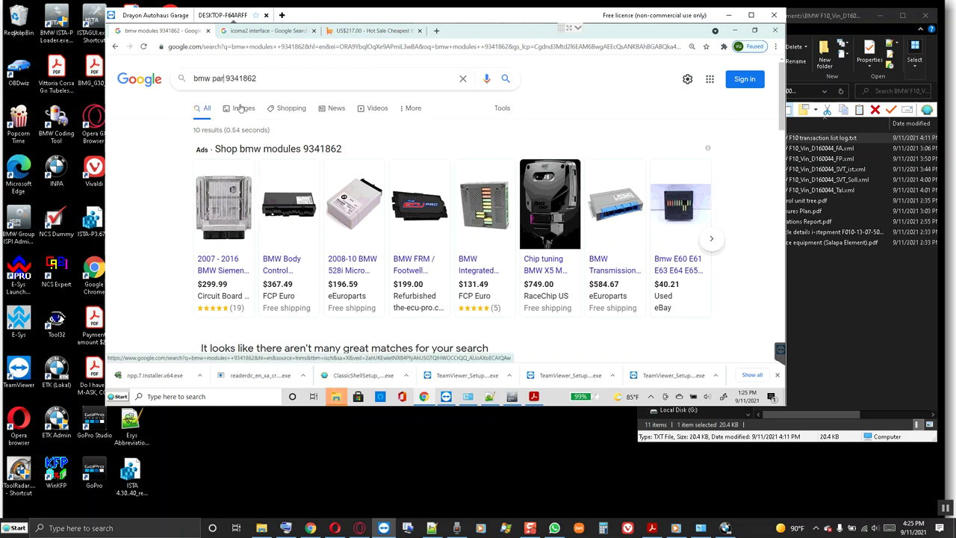
{"action": "type", "text": "mber"}
{"action": "key", "text": "Return"}
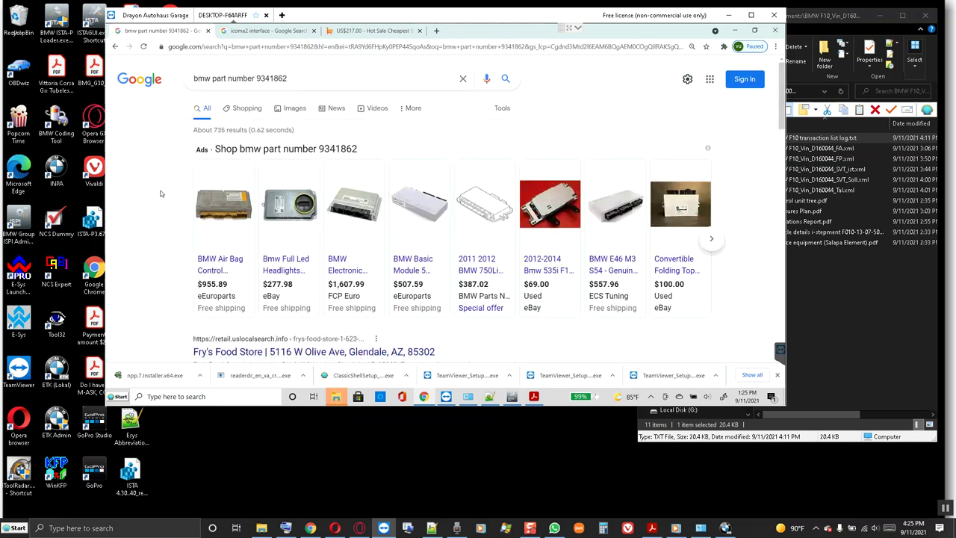
{"action": "scroll", "coordinate": [160, 194], "scroll_direction": "down", "scroll_amount": 2}
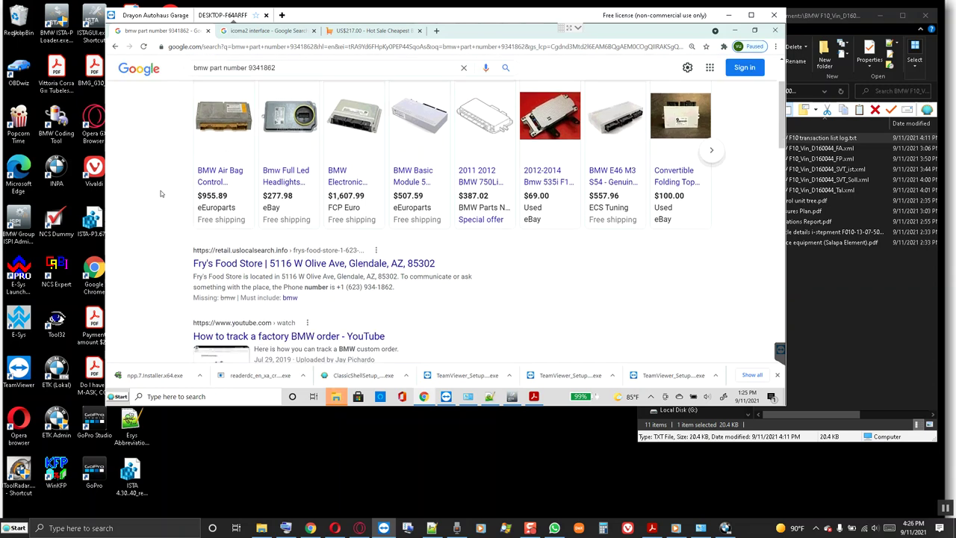
{"action": "scroll", "coordinate": [160, 192], "scroll_direction": "down", "scroll_amount": 1}
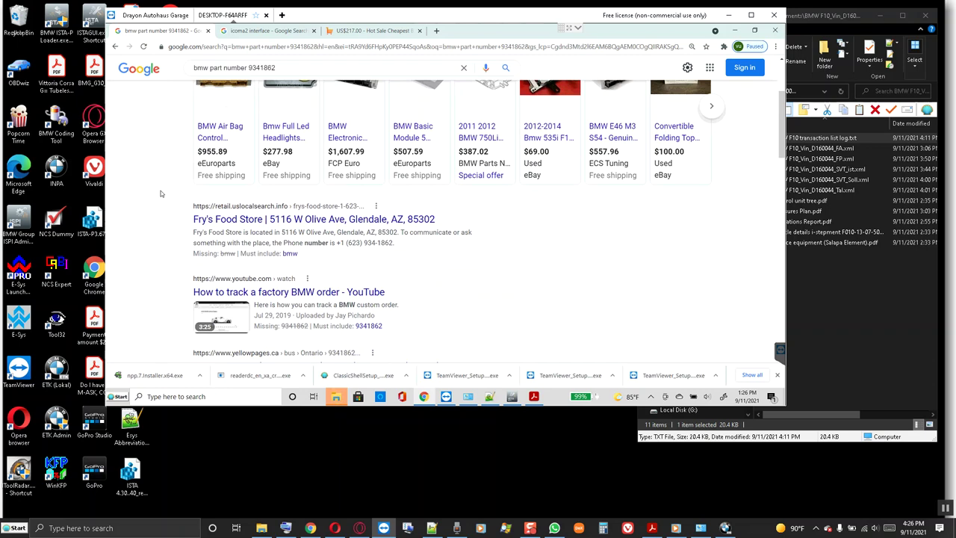
{"action": "scroll", "coordinate": [160, 192], "scroll_direction": "up", "scroll_amount": 3}
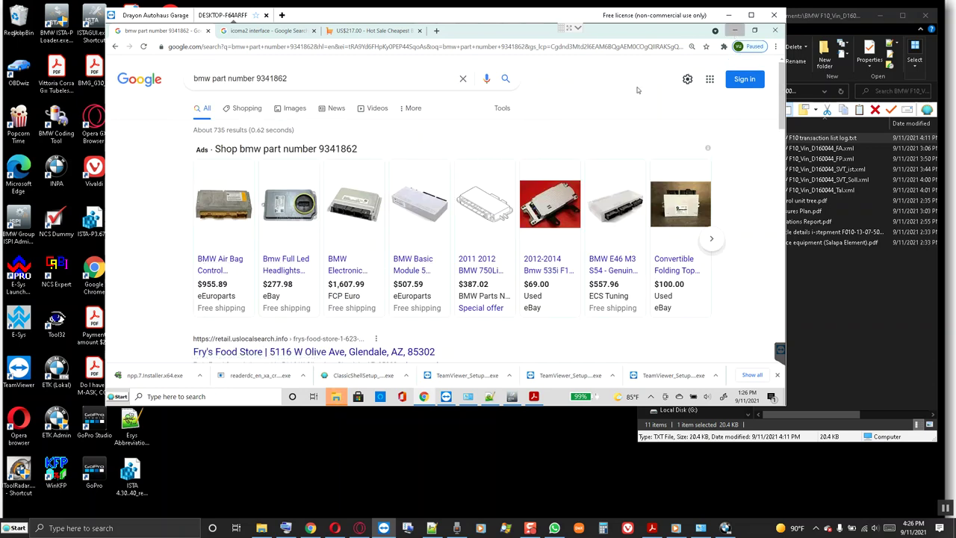
{"action": "left_click", "coordinate": [735, 30]}
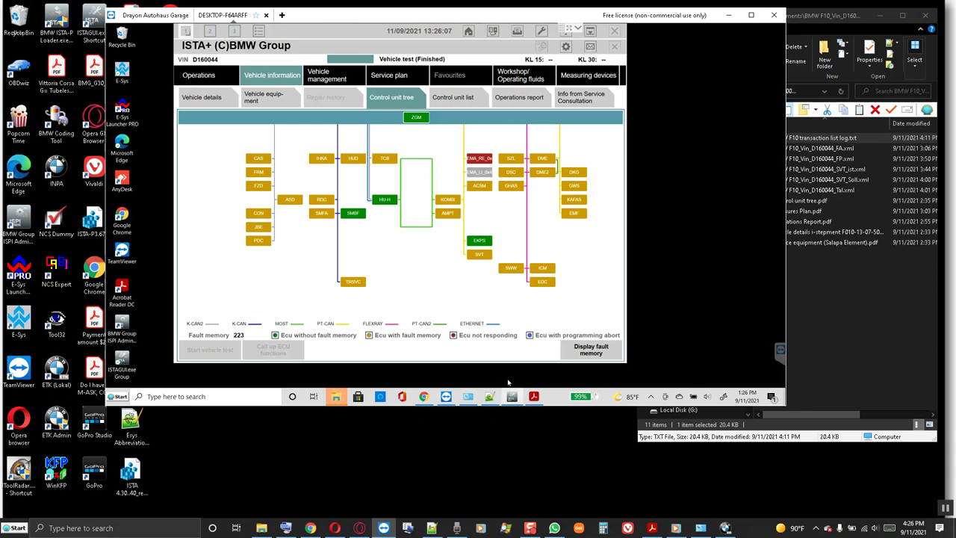
{"action": "left_click", "coordinate": [535, 397]}
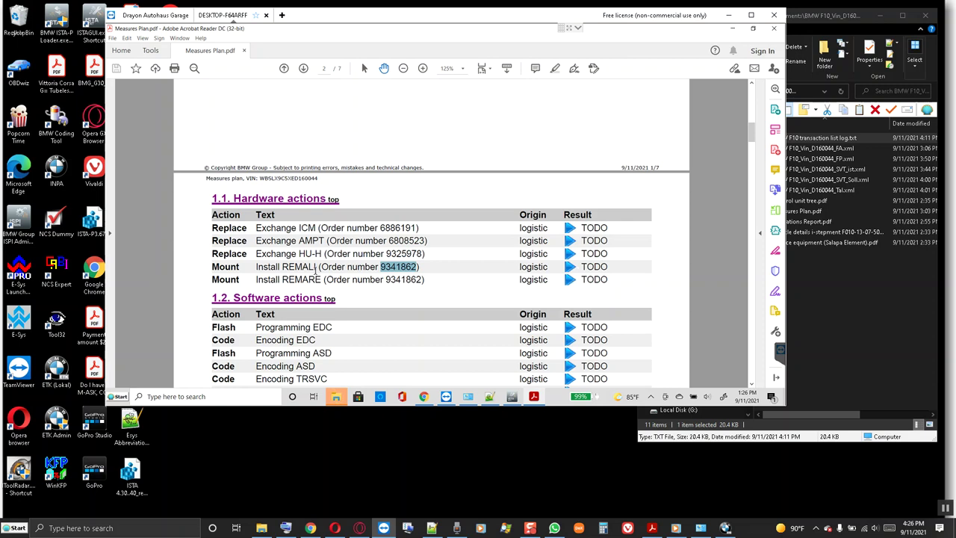
{"action": "left_click", "coordinate": [350, 278]}
{"action": "left_click", "coordinate": [732, 28]}
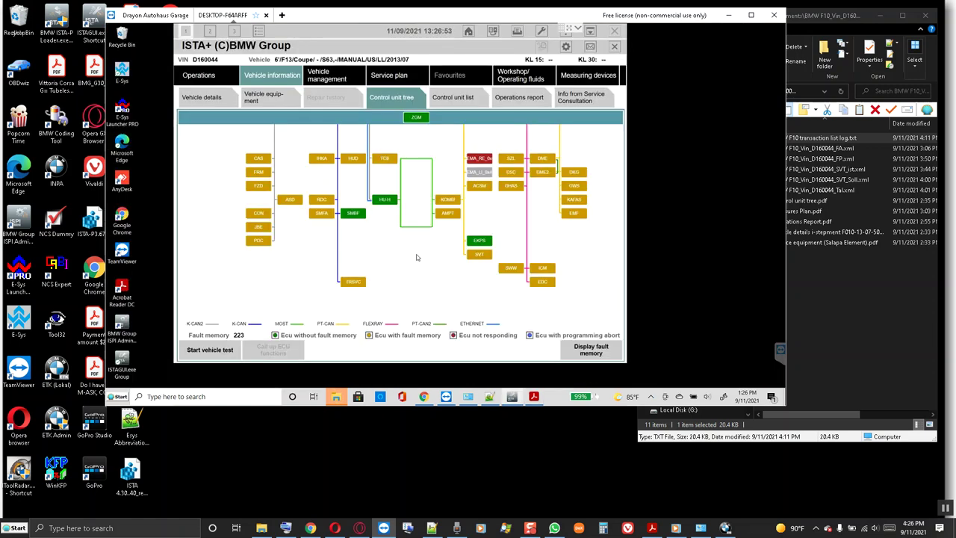
{"action": "mouse_move", "coordinate": [470, 173]}
{"action": "mouse_move", "coordinate": [571, 188]}
{"action": "left_click", "coordinate": [327, 75]}
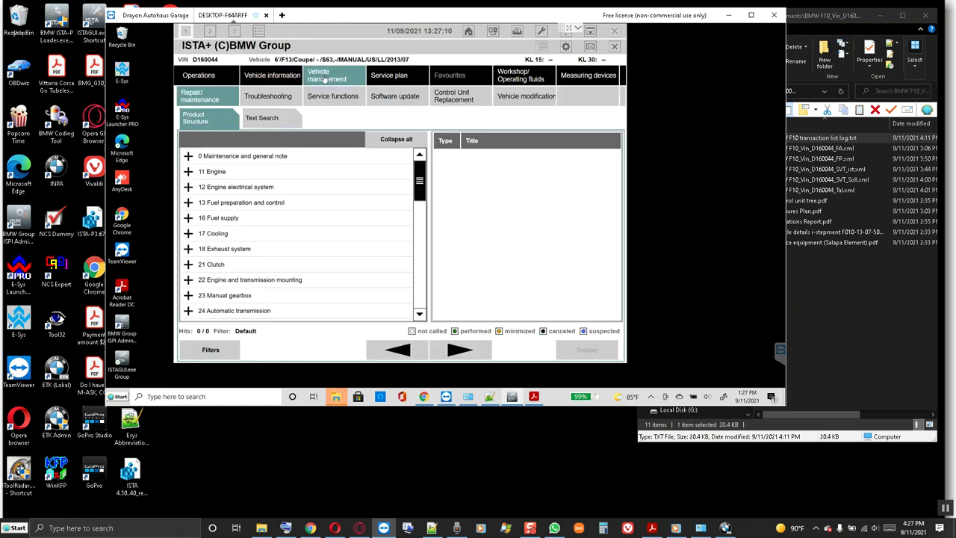
- Open Troubleshooting and confirm deleting all 223 stored fault memory entries
{"action": "left_click", "coordinate": [278, 97]}
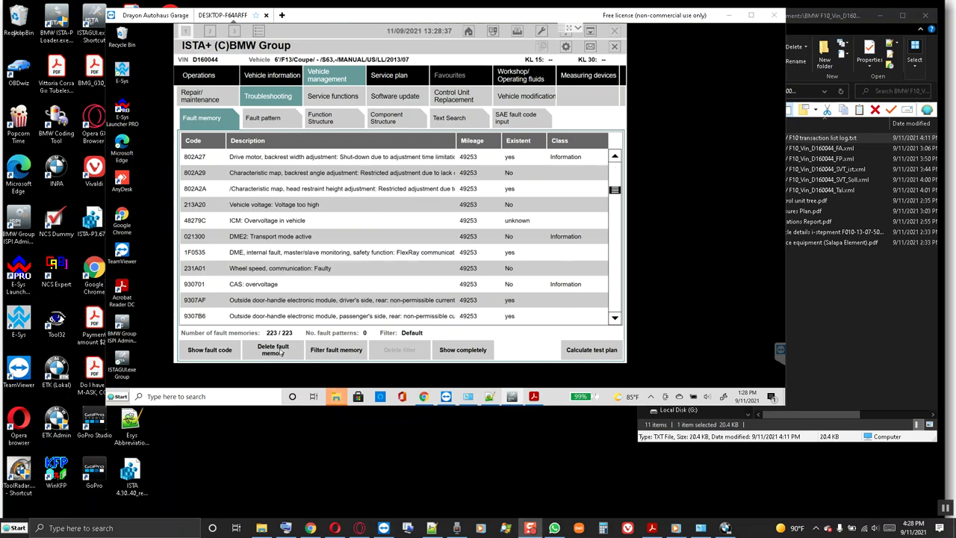
{"action": "left_click", "coordinate": [278, 351]}
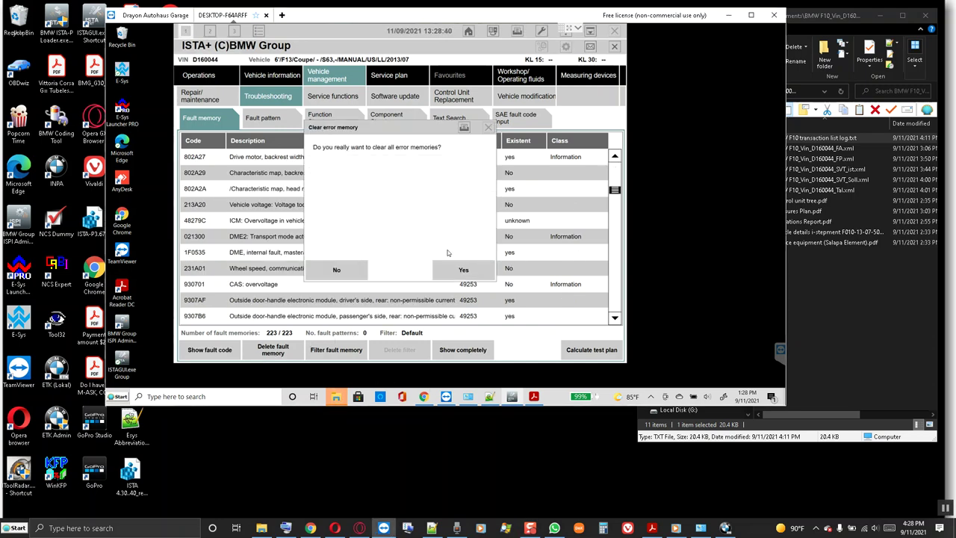
{"action": "left_click", "coordinate": [464, 270]}
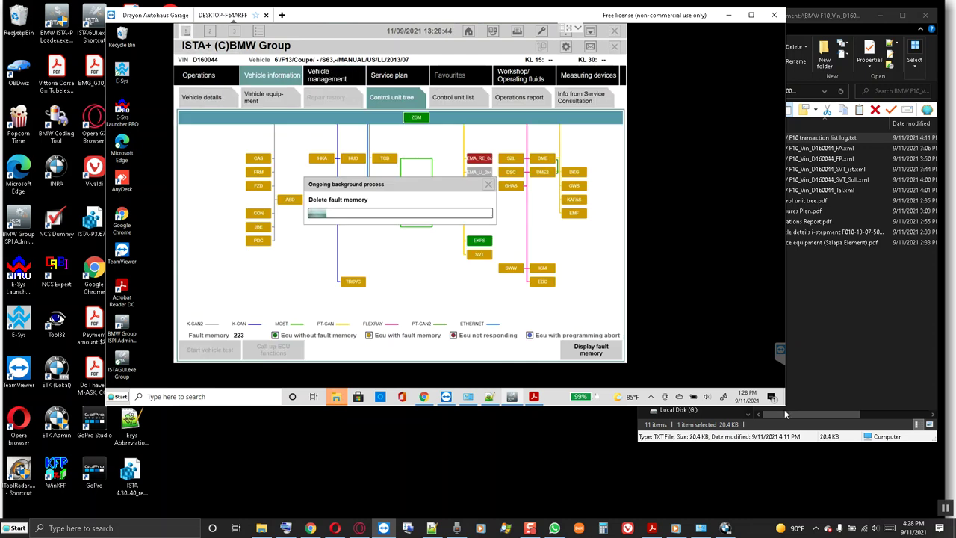
- Minimize File Explorer and maximize the TeamViewer session as fault entries drop from 223 to 126
{"action": "left_click", "coordinate": [944, 510]}
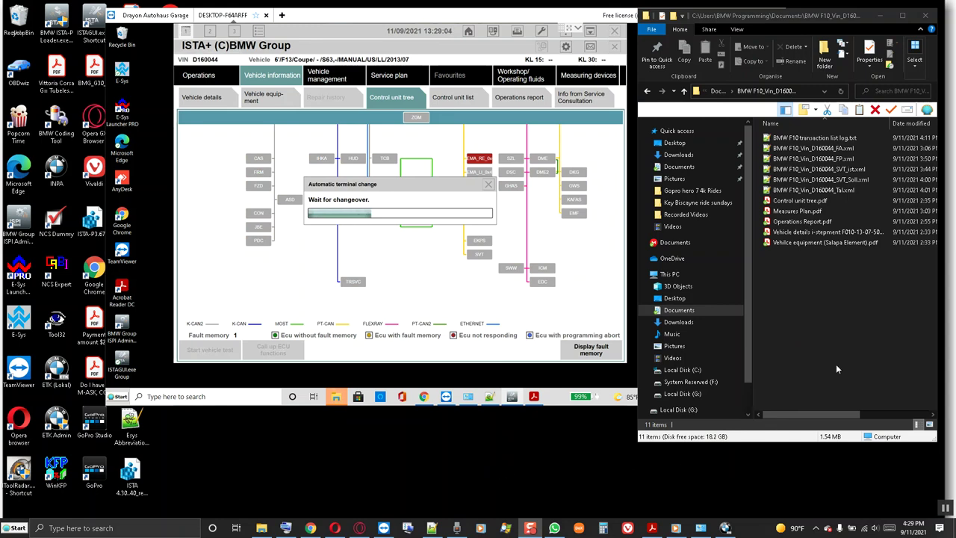
{"action": "left_click", "coordinate": [880, 15]}
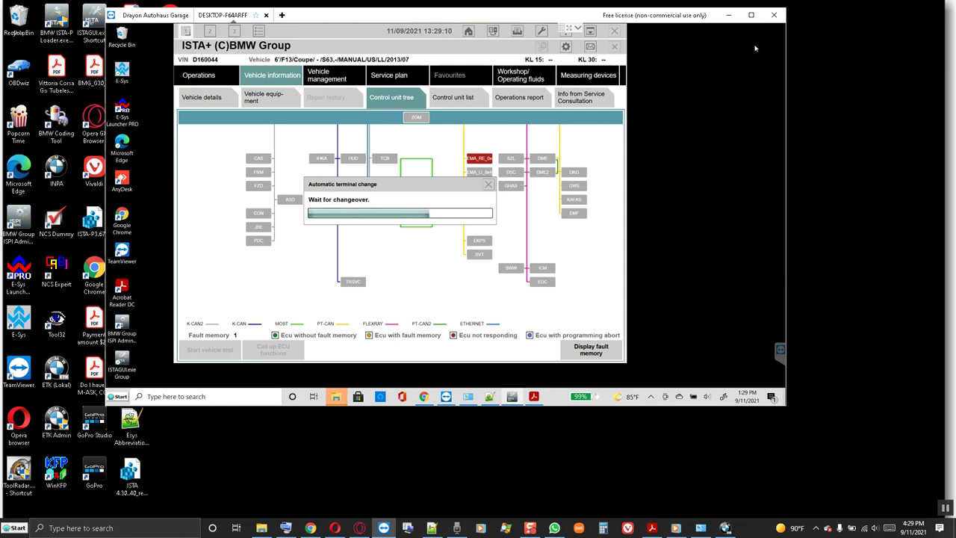
{"action": "left_click", "coordinate": [752, 15]}
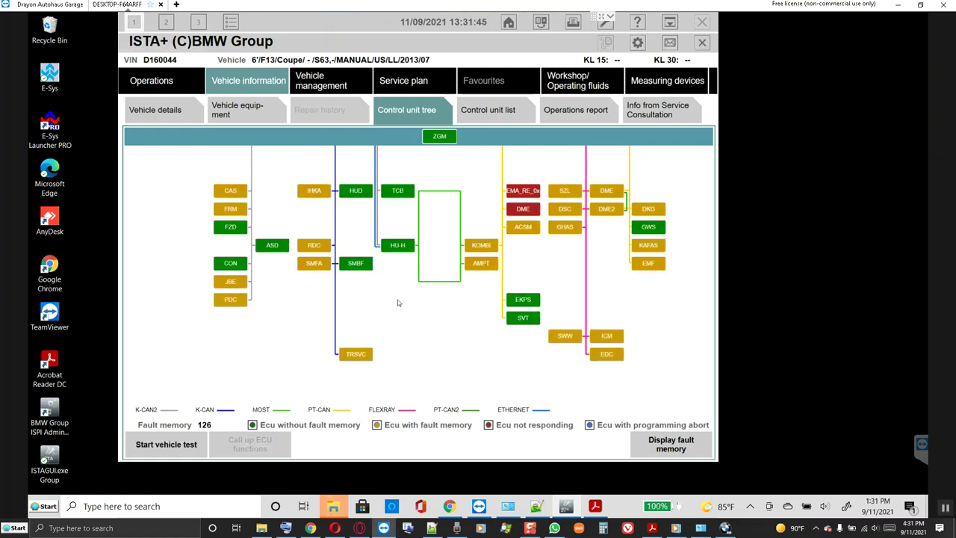
- Display the remaining fault memory and continue into fault CD8E10, LIN bus communications fault
{"action": "left_click", "coordinate": [640, 448]}
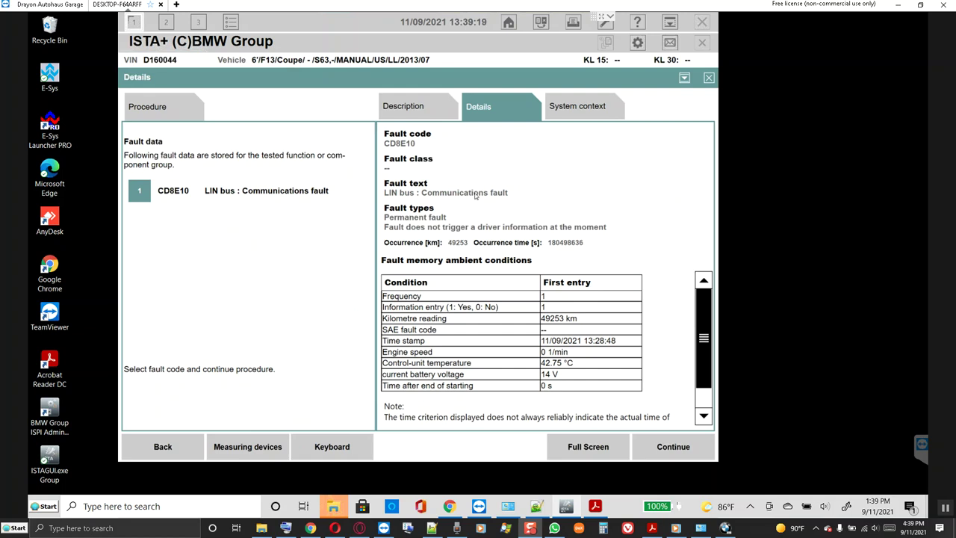
{"action": "left_click", "coordinate": [669, 453]}
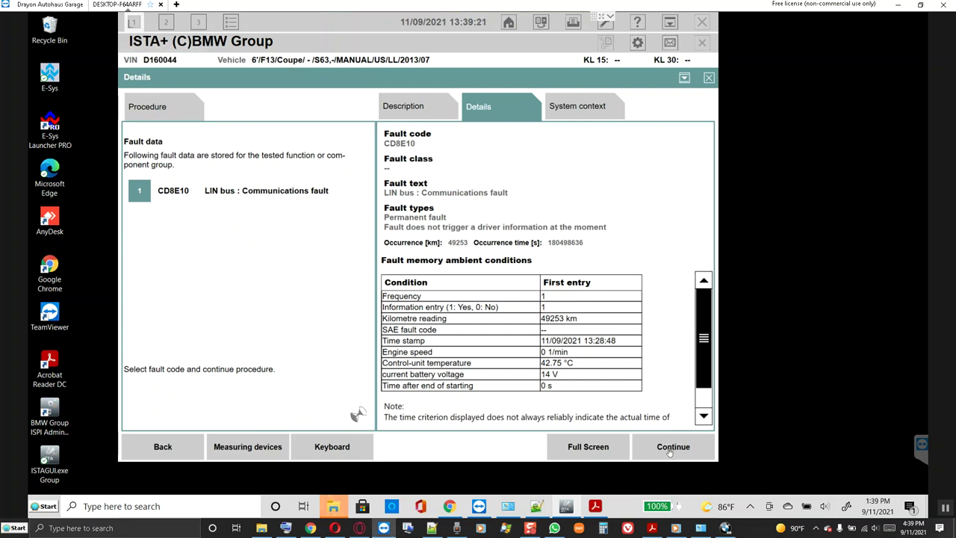
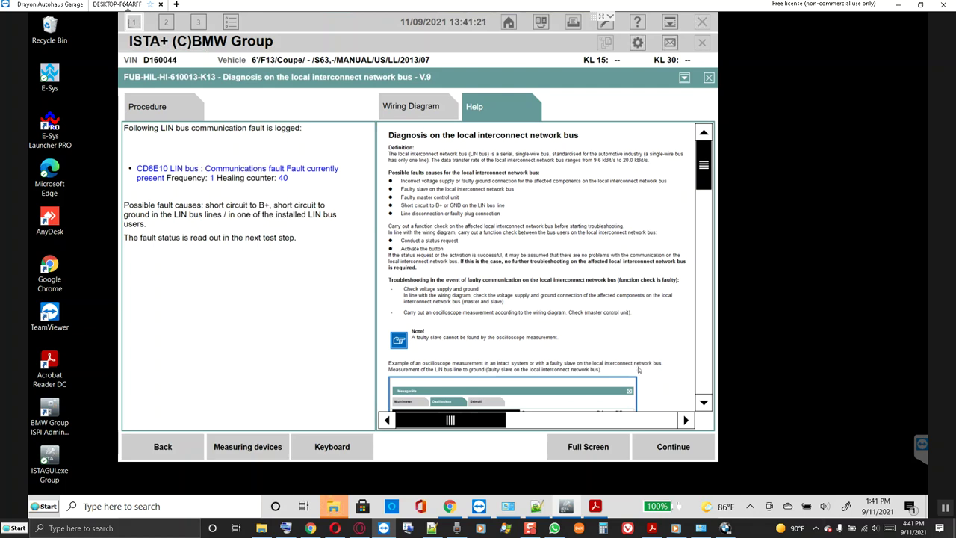
- Show the fault's wiring diagram with the diagnosis window maximised to full screen
{"action": "left_click", "coordinate": [946, 510]}
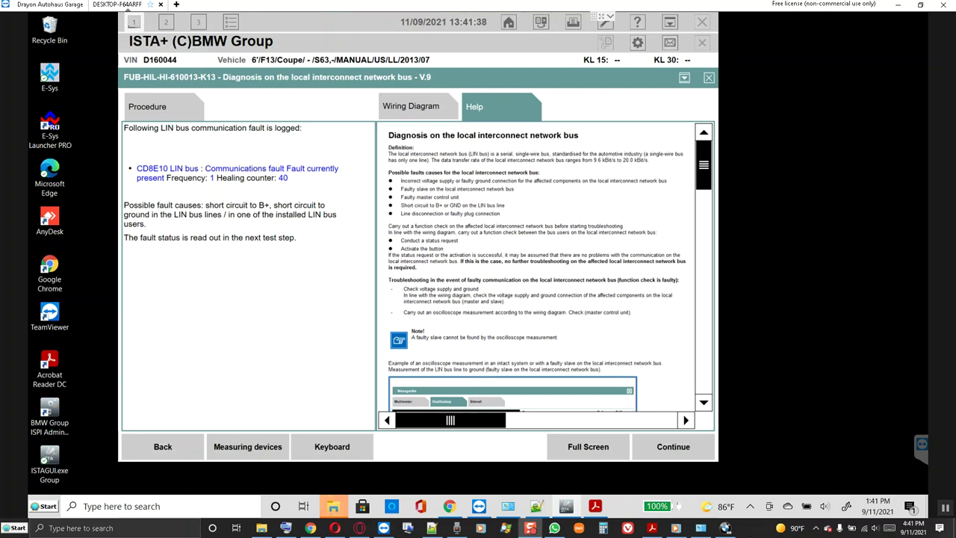
{"action": "left_click", "coordinate": [424, 115]}
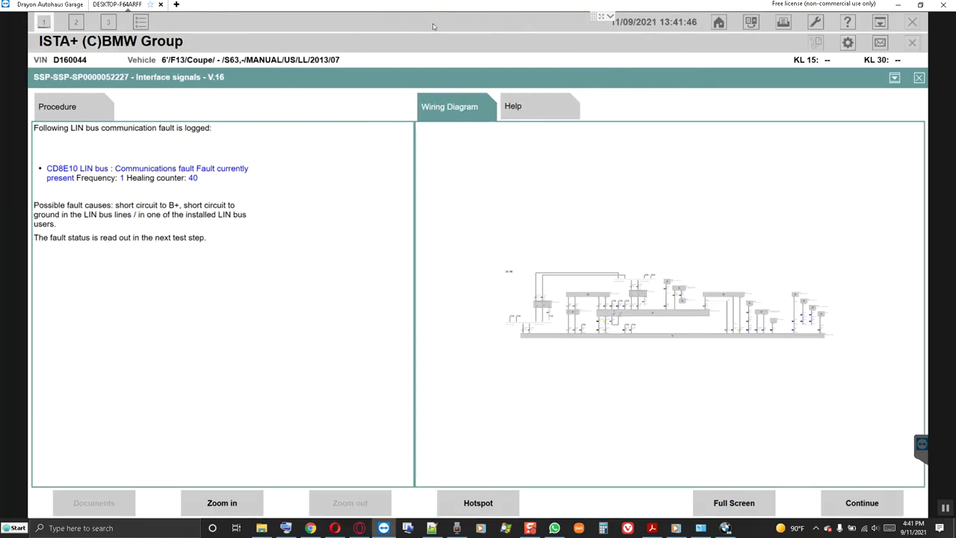
{"action": "double_click", "coordinate": [435, 29]}
- Zoom in on the diagram and centre it on gateway module A51 and chassis management A78
{"action": "left_click", "coordinate": [233, 503]}
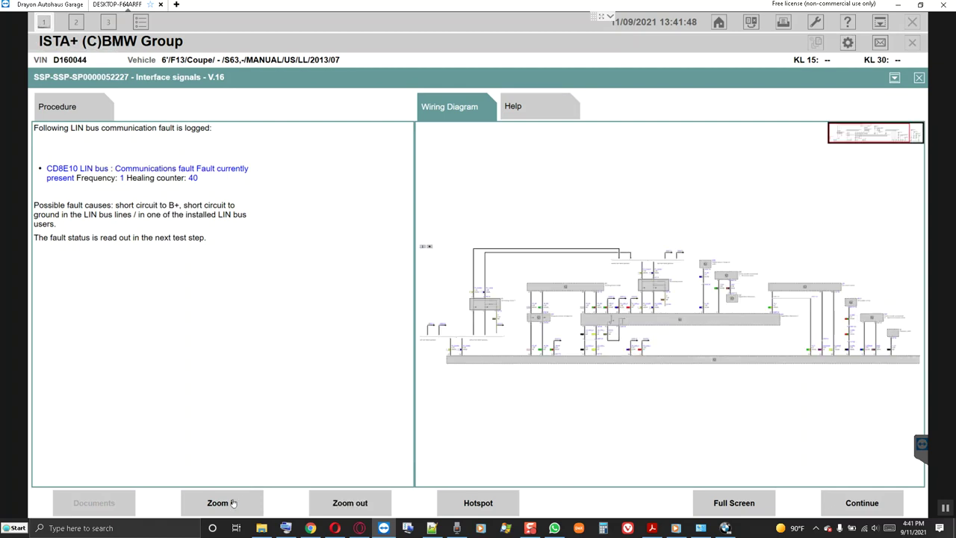
{"action": "left_click", "coordinate": [233, 504]}
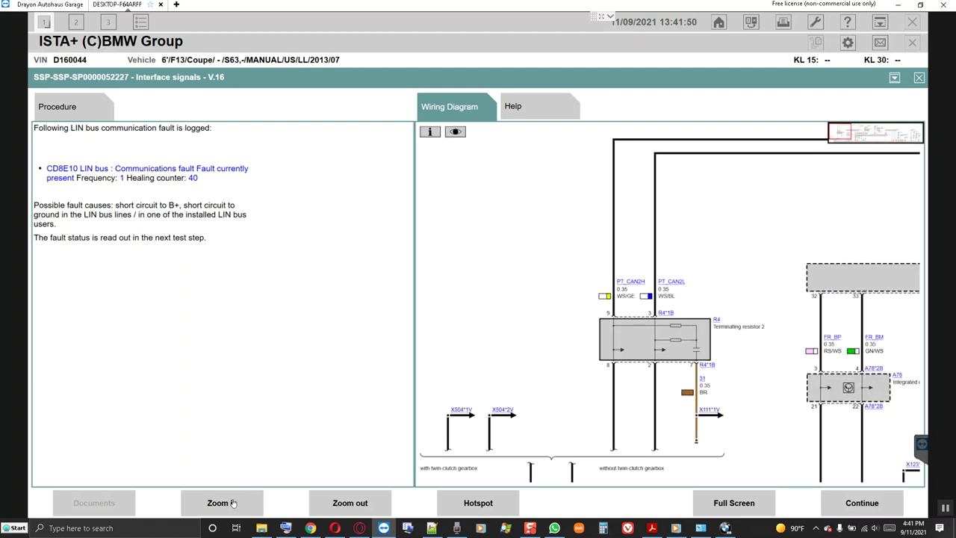
{"action": "left_click_drag", "start_coordinate": [679, 255], "coordinate": [568, 228]}
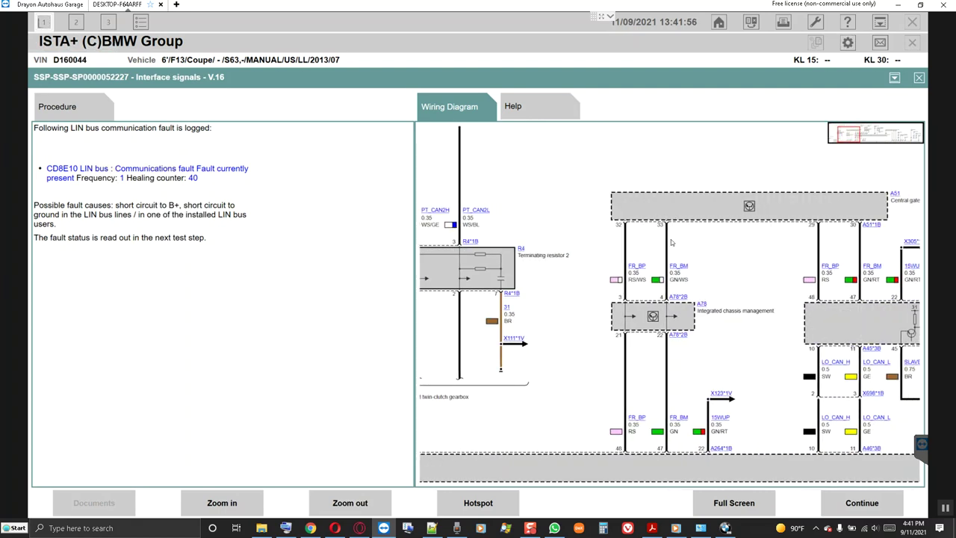
{"action": "left_click_drag", "start_coordinate": [671, 242], "coordinate": [612, 242]}
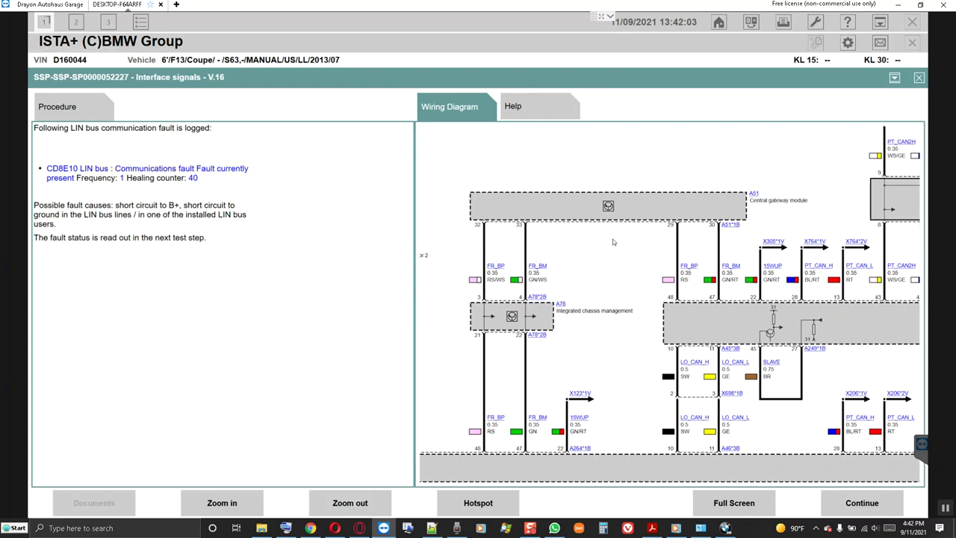
{"action": "left_click_drag", "start_coordinate": [638, 306], "coordinate": [613, 229]}
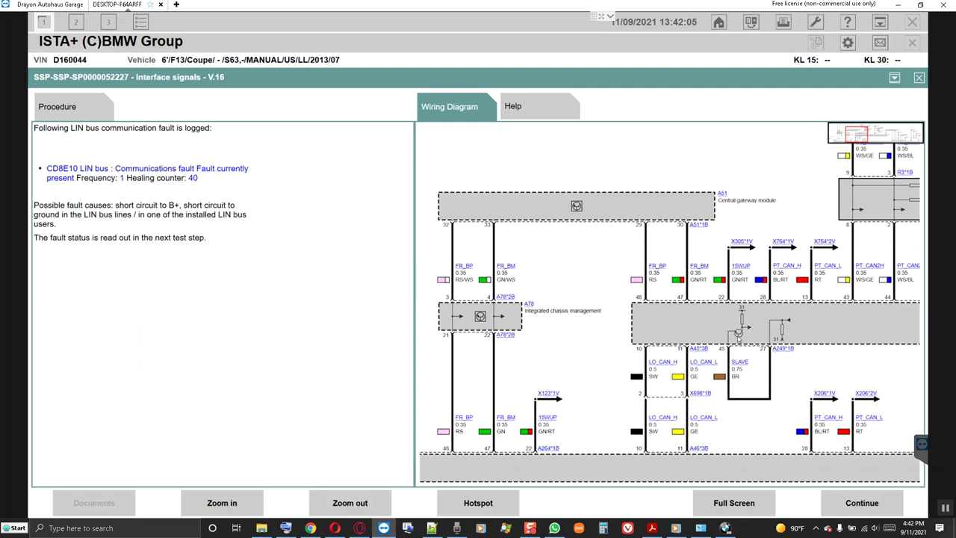
{"action": "left_click_drag", "start_coordinate": [811, 333], "coordinate": [661, 314]}
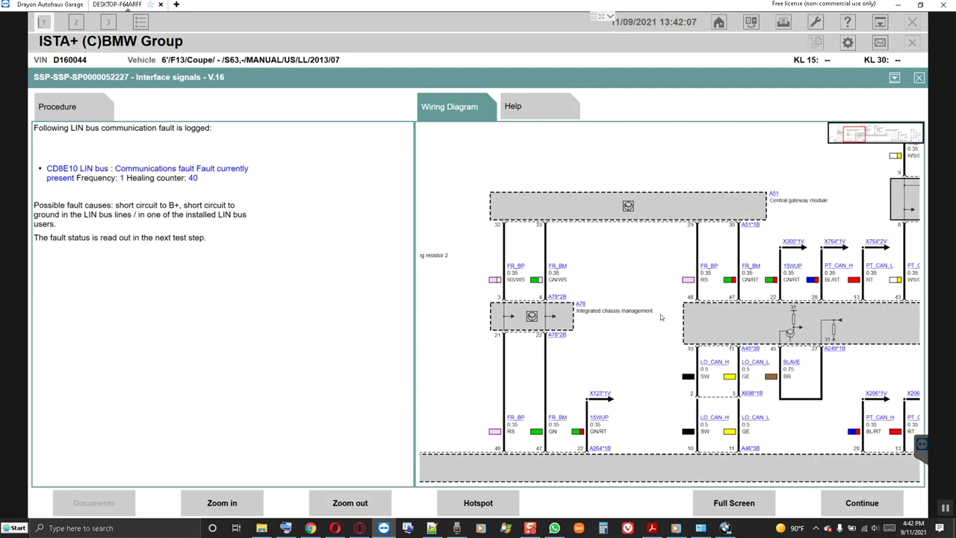
{"action": "left_click", "coordinate": [233, 502]}
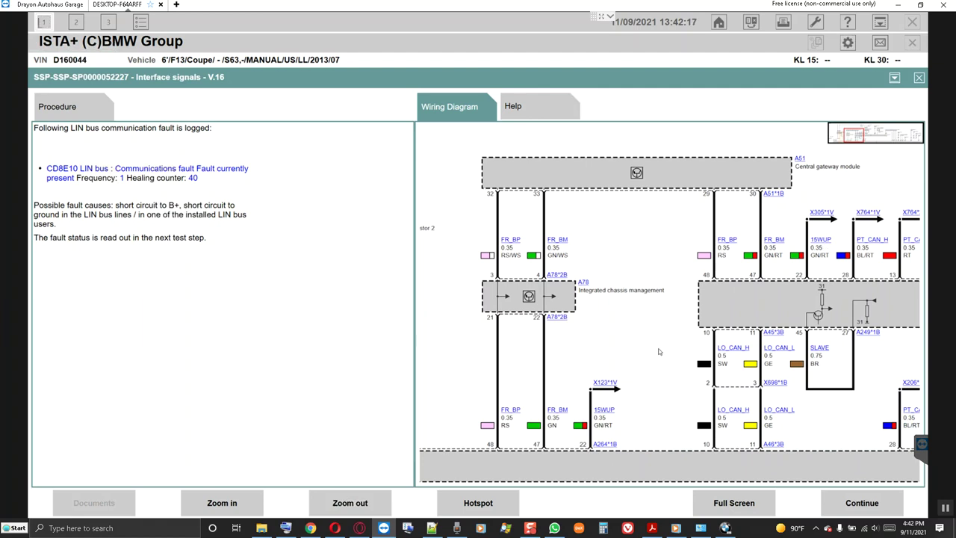
- Pan across resistor R4, the X504 and X206 connectors, and the PT_CAN2H/PT_CAN2L lines
{"action": "left_click_drag", "start_coordinate": [515, 343], "coordinate": [631, 333]}
{"action": "left_click_drag", "start_coordinate": [506, 336], "coordinate": [601, 314]}
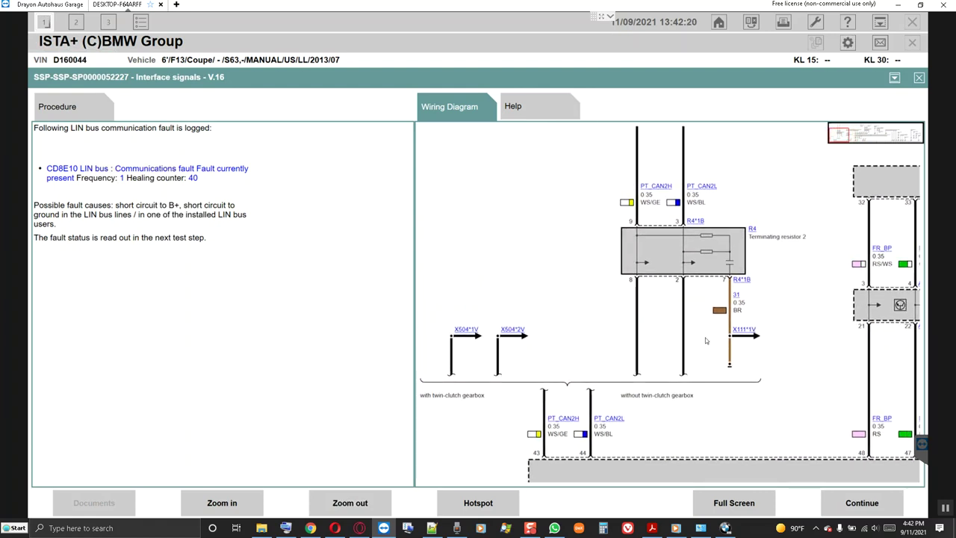
{"action": "left_click_drag", "start_coordinate": [768, 325], "coordinate": [545, 303]}
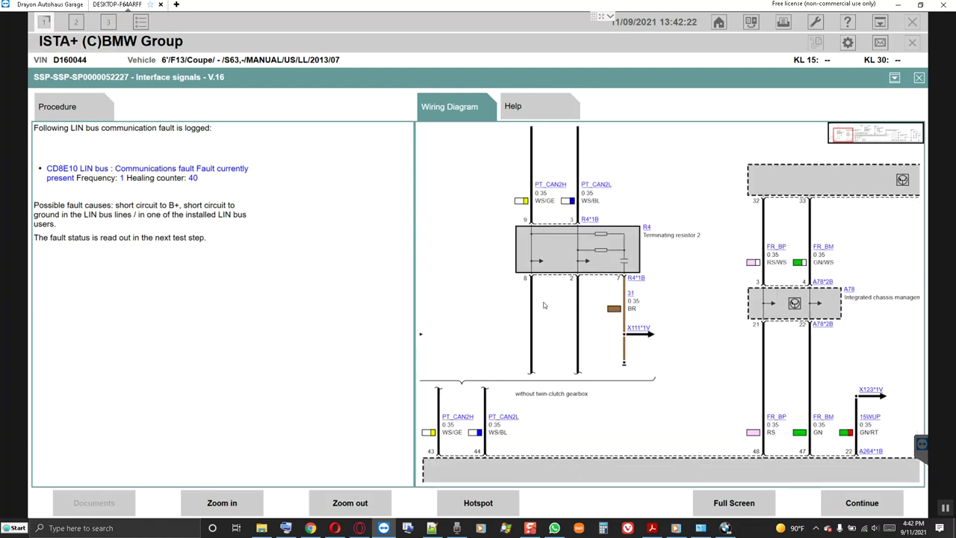
{"action": "left_click_drag", "start_coordinate": [751, 325], "coordinate": [613, 288]}
{"action": "left_click_drag", "start_coordinate": [723, 338], "coordinate": [708, 319]}
{"action": "left_click_drag", "start_coordinate": [644, 322], "coordinate": [582, 318]}
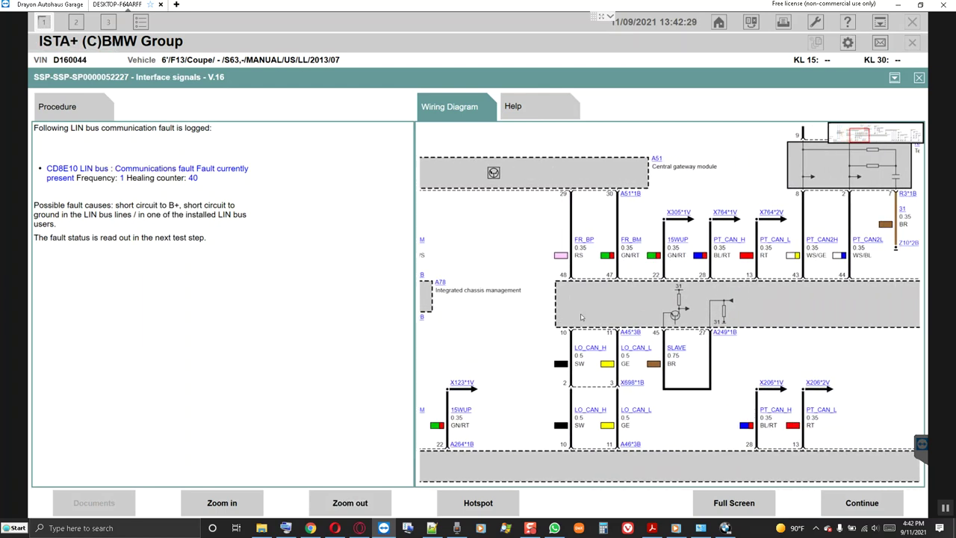
- Move the overview box to LIN users B110, M81, M166 and G2, then return to R4 and the help page
{"action": "left_click", "coordinate": [869, 136]}
{"action": "left_click_drag", "start_coordinate": [871, 137], "coordinate": [903, 147]}
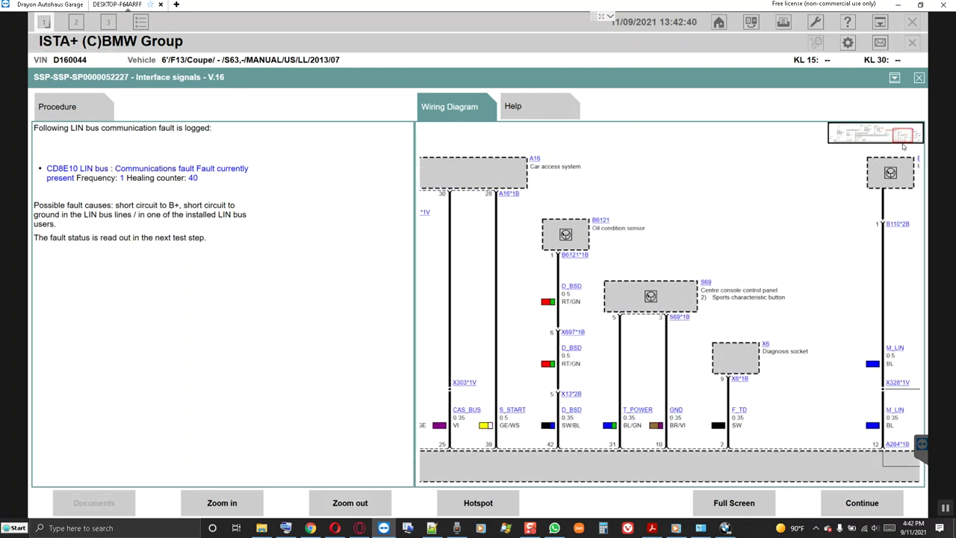
{"action": "left_click_drag", "start_coordinate": [903, 147], "coordinate": [912, 147]}
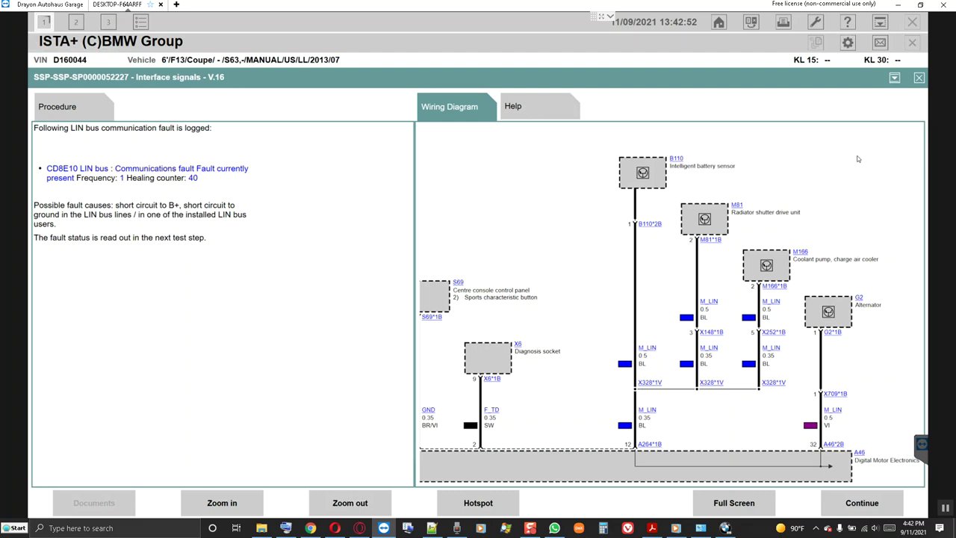
{"action": "left_click_drag", "start_coordinate": [581, 338], "coordinate": [607, 323]}
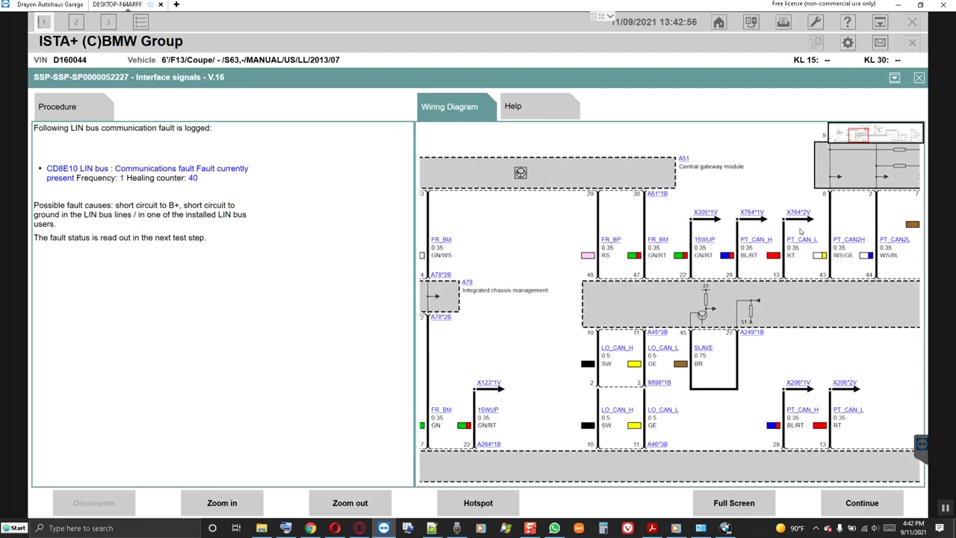
{"action": "left_click_drag", "start_coordinate": [859, 139], "coordinate": [851, 138]}
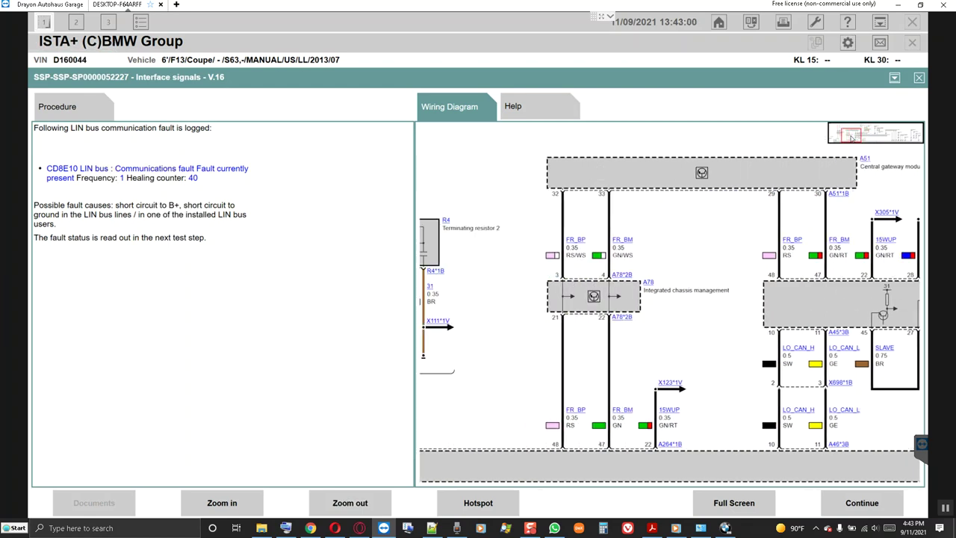
{"action": "left_click_drag", "start_coordinate": [851, 139], "coordinate": [837, 140]}
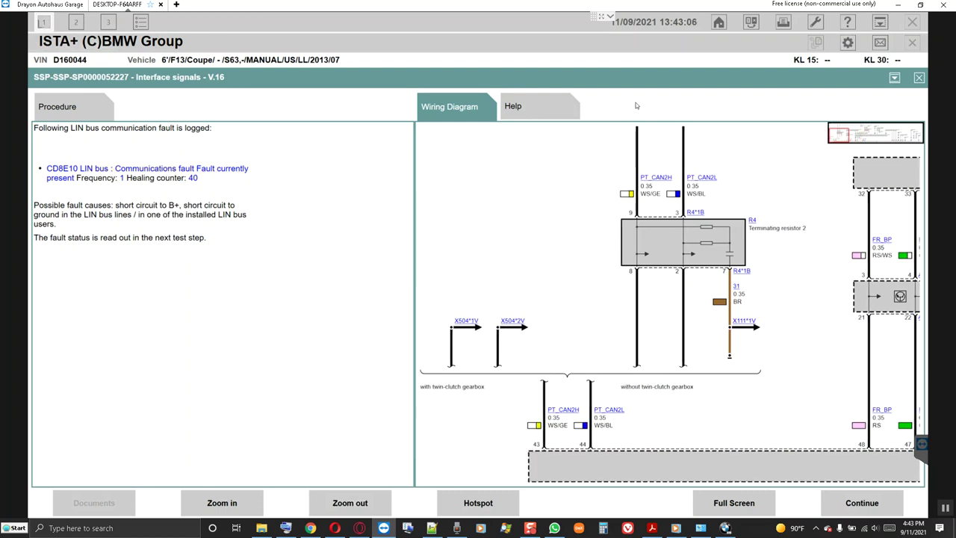
{"action": "left_click", "coordinate": [546, 116]}
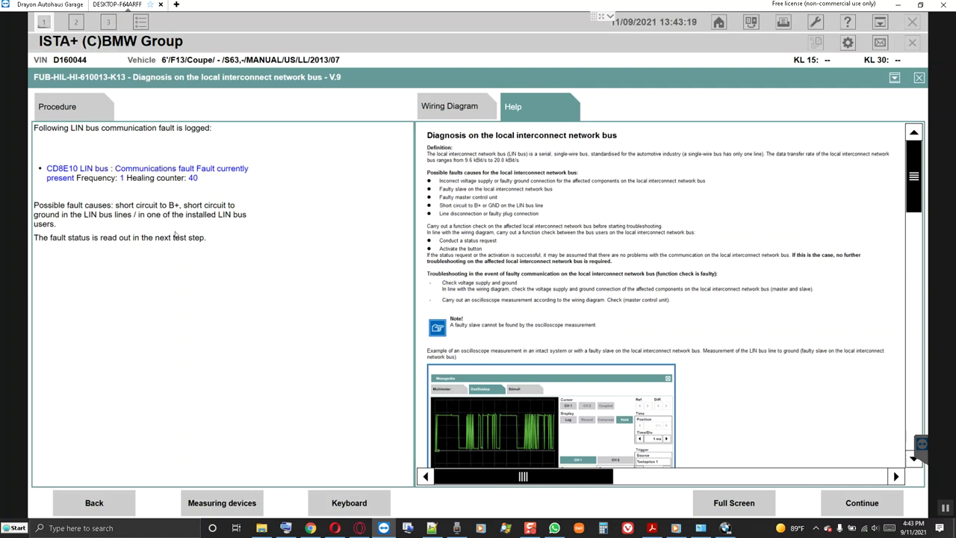
{"action": "left_click_drag", "start_coordinate": [115, 205], "coordinate": [180, 205]}
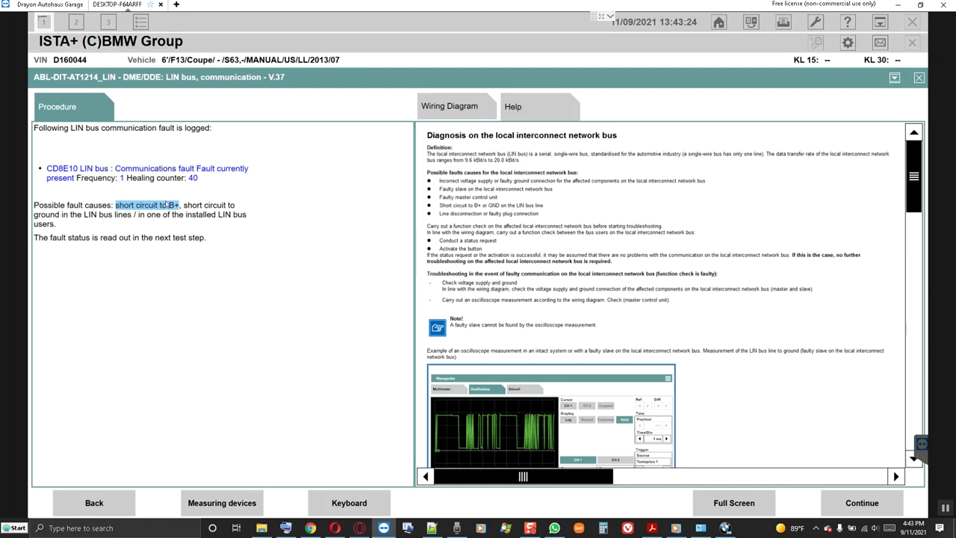
{"action": "left_click_drag", "start_coordinate": [184, 204], "coordinate": [161, 215]}
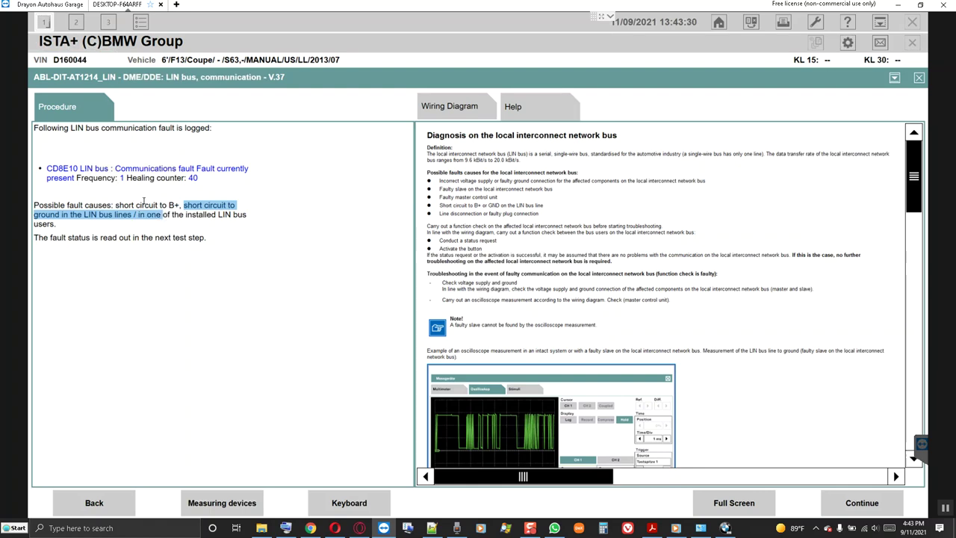
{"action": "left_click", "coordinate": [143, 200]}
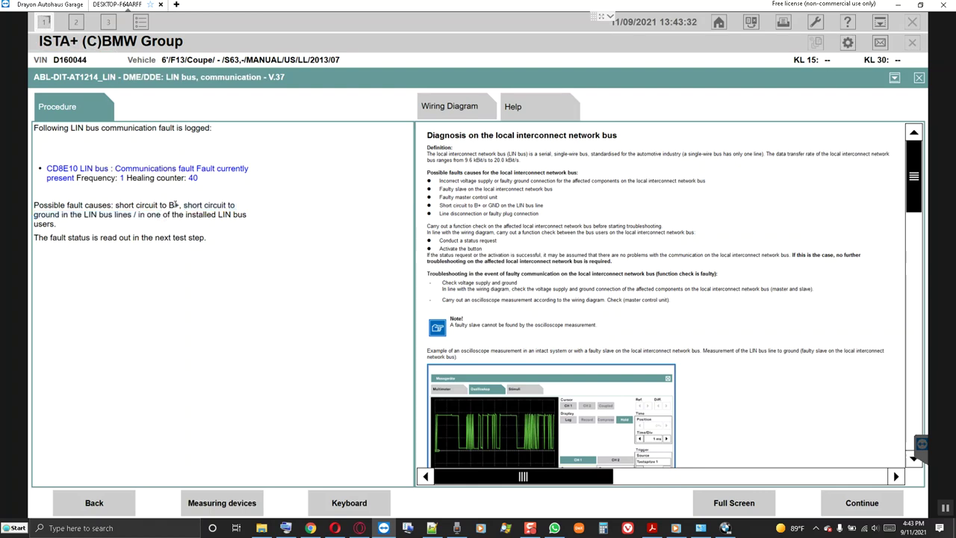
{"action": "left_click_drag", "start_coordinate": [184, 206], "coordinate": [207, 216]}
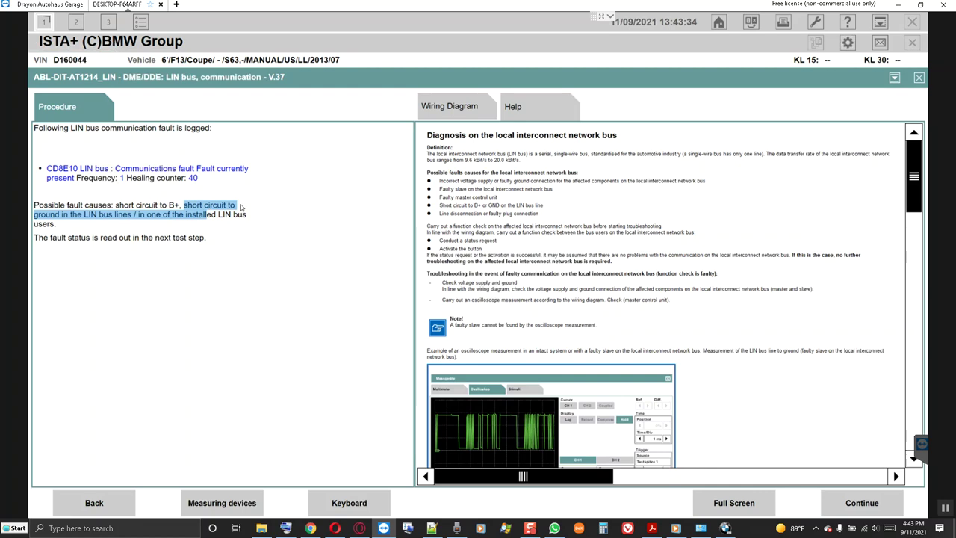
{"action": "left_click", "coordinate": [615, 215]}
{"action": "scroll", "coordinate": [614, 215], "scroll_direction": "down", "scroll_amount": 1}
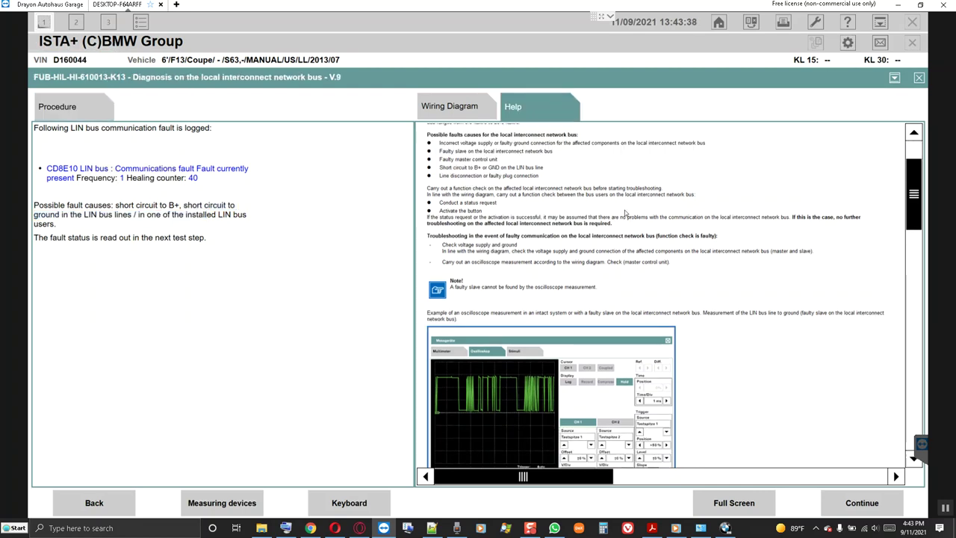
{"action": "scroll", "coordinate": [700, 224], "scroll_direction": "down", "scroll_amount": 6}
{"action": "scroll", "coordinate": [732, 233], "scroll_direction": "down", "scroll_amount": 3}
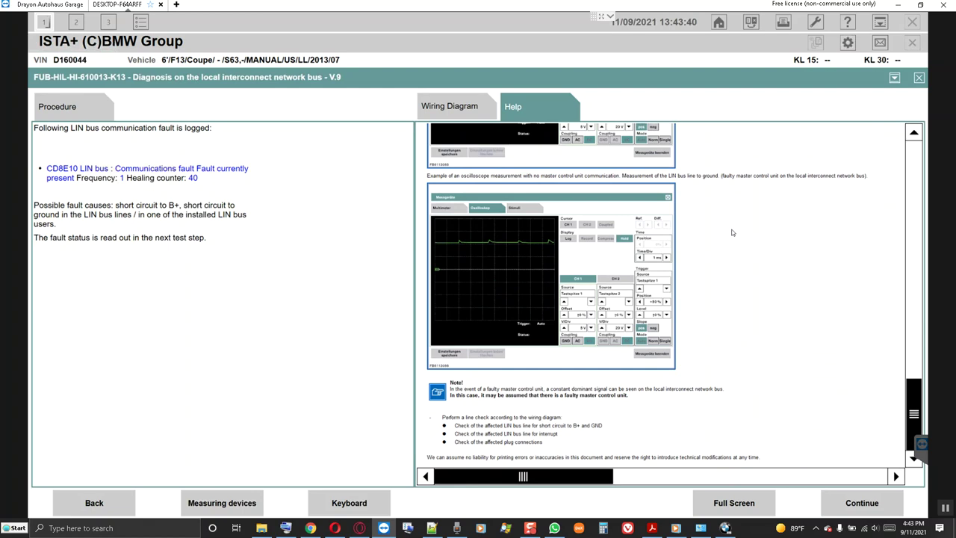
{"action": "scroll", "coordinate": [732, 233], "scroll_direction": "up", "scroll_amount": 10}
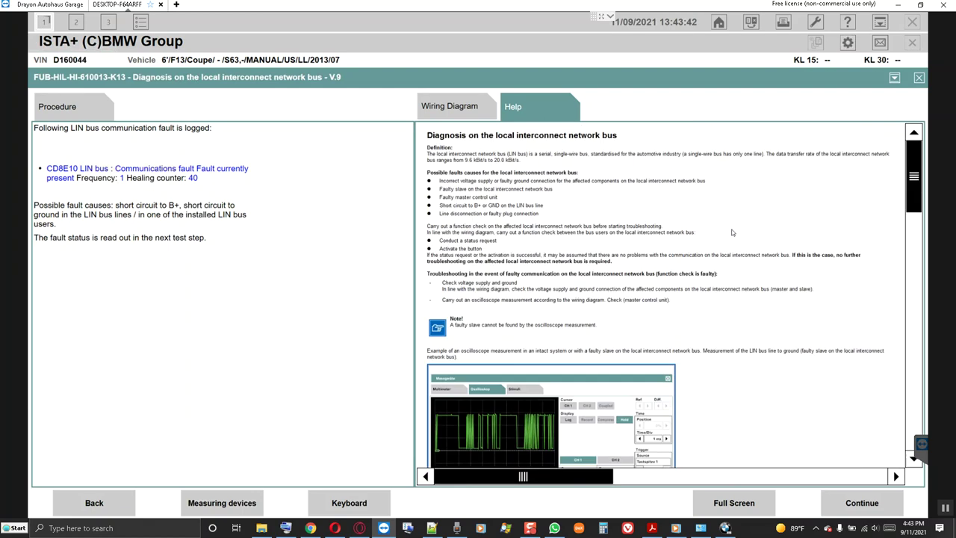
- Copy the help page's heading text
{"action": "triple_click", "coordinate": [502, 136]}
{"action": "right_click", "coordinate": [501, 136]}
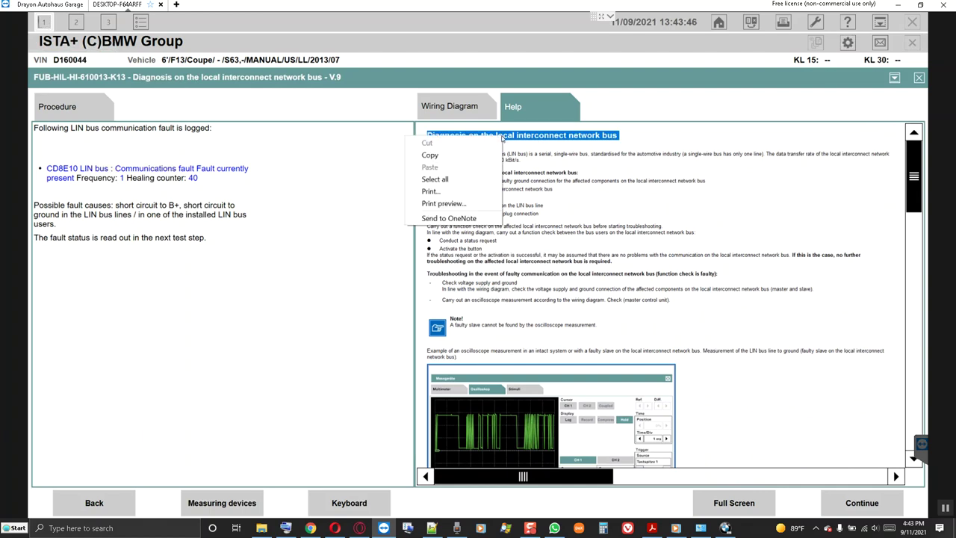
{"action": "left_click", "coordinate": [444, 157]}
{"action": "left_click", "coordinate": [624, 191]}
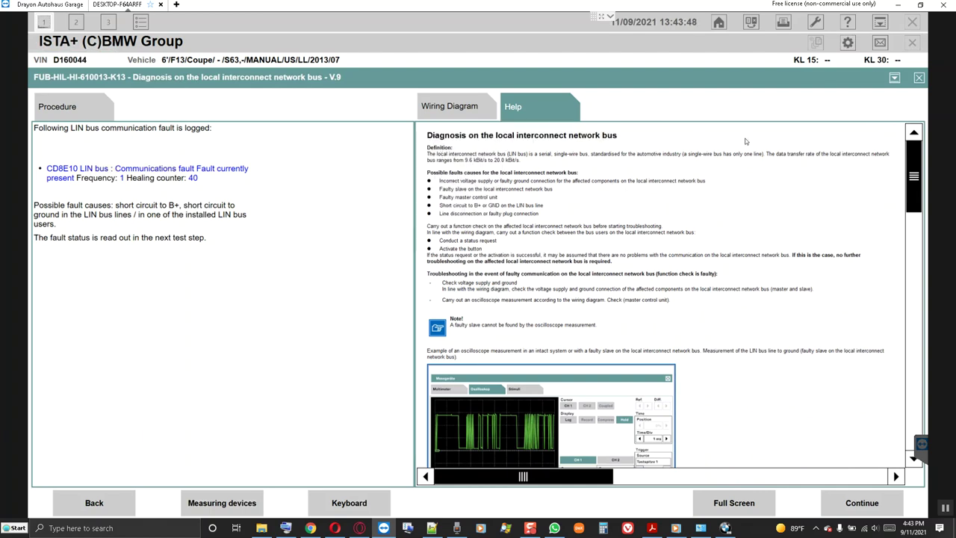
- Print the whole help document to PDF with the file name prefixed 'Functional Description'
{"action": "left_click", "coordinate": [783, 21]}
{"action": "left_click", "coordinate": [444, 226]}
{"action": "left_click", "coordinate": [565, 365]}
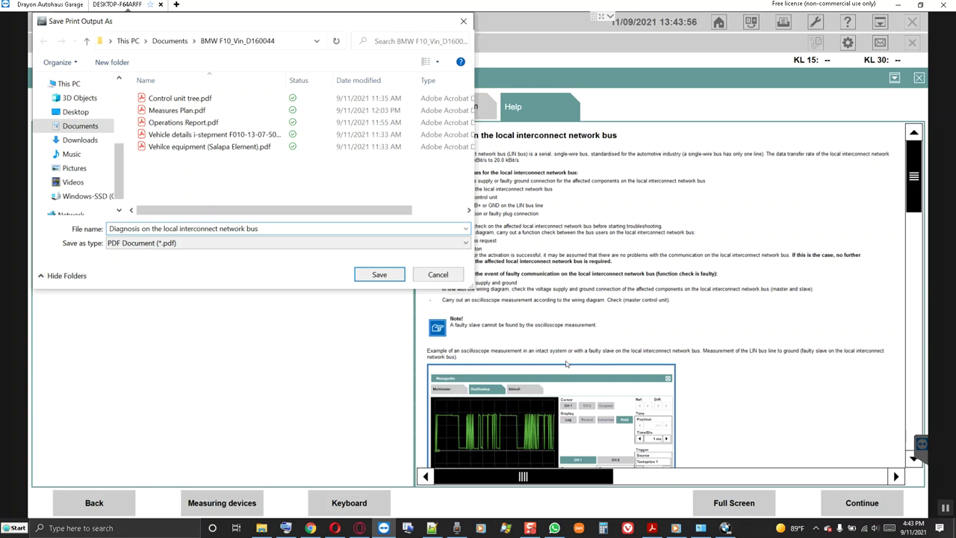
{"action": "type", "text": "Functiona"}
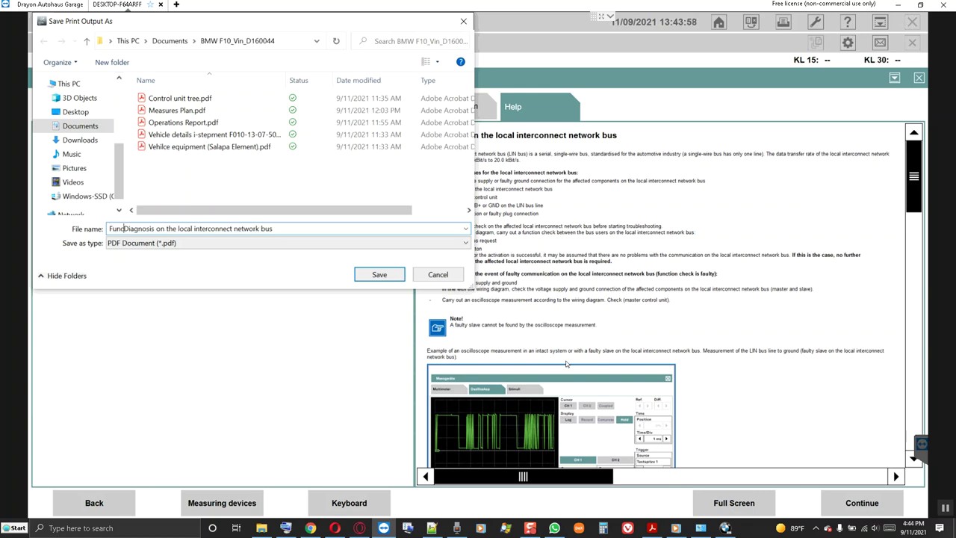
{"action": "type", "text": "l Descr"}
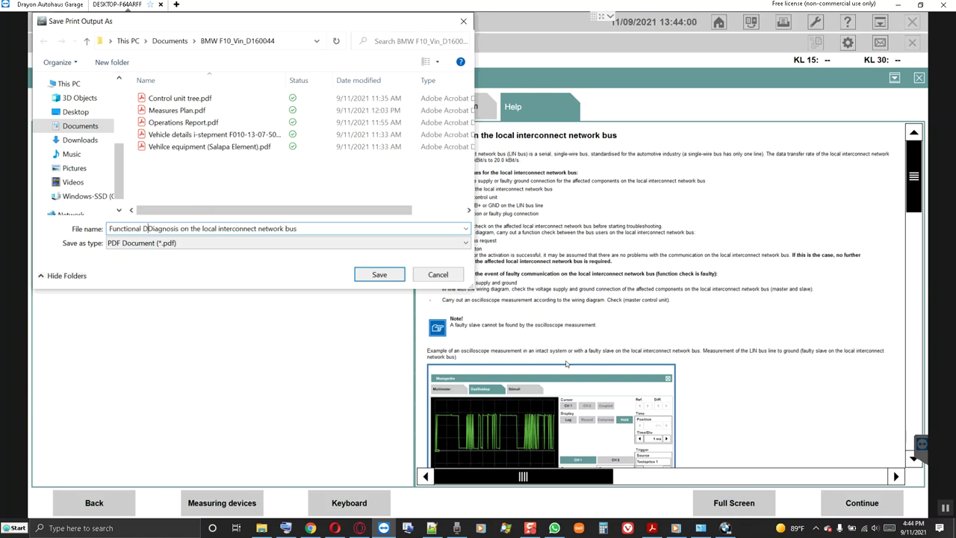
{"action": "type", "text": "iption"}
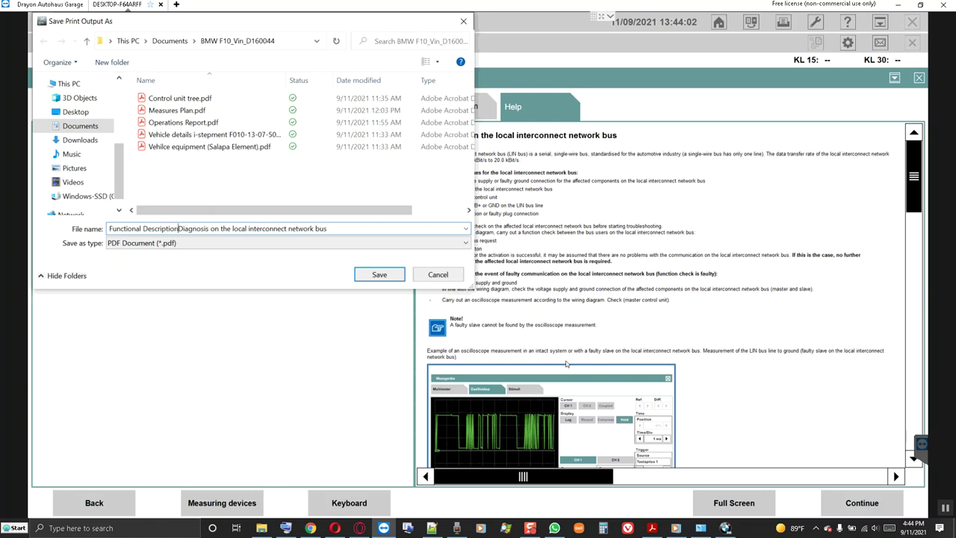
{"action": "key", "text": "Return"}
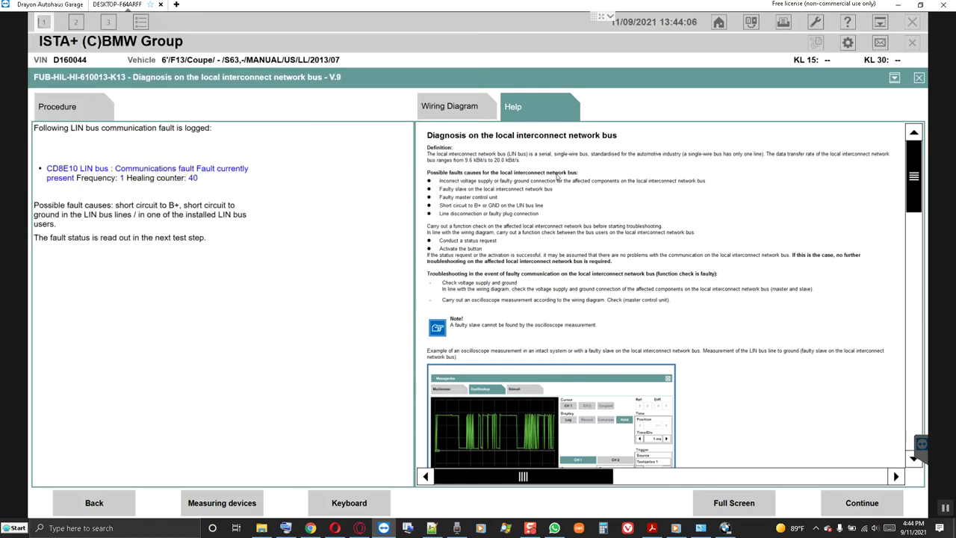
- Show the wiring diagram panned across A78, X123, A264 and gateway module A51
{"action": "left_click", "coordinate": [470, 108]}
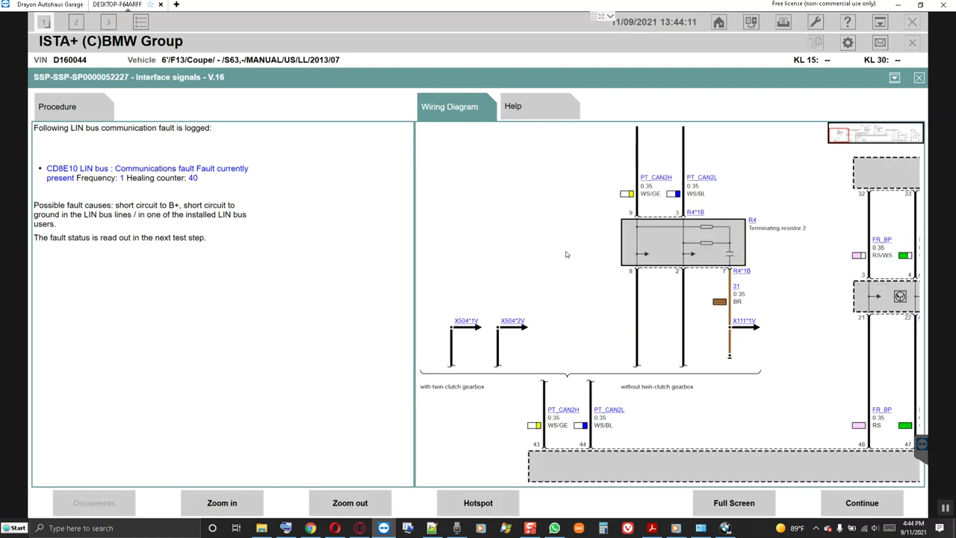
{"action": "left_click_drag", "start_coordinate": [738, 213], "coordinate": [662, 217]}
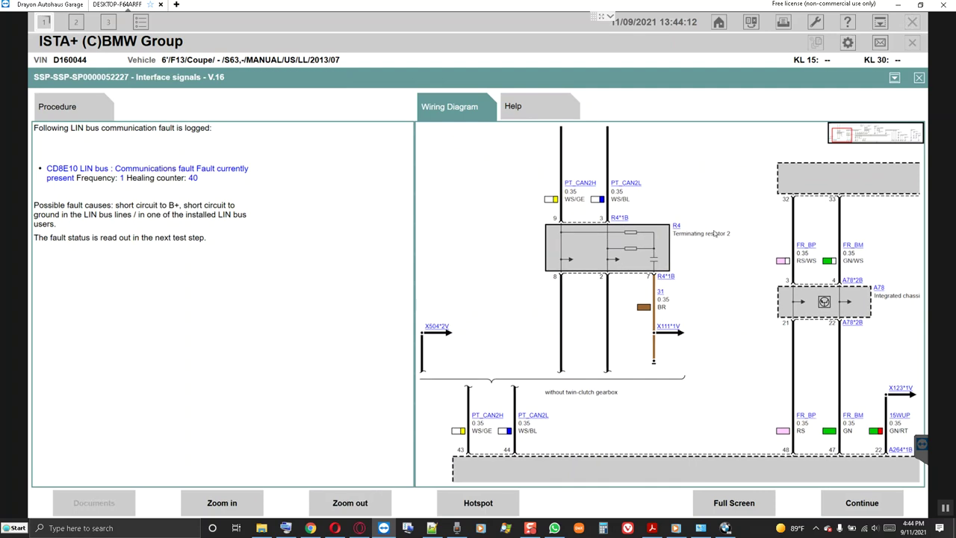
{"action": "left_click_drag", "start_coordinate": [783, 241], "coordinate": [663, 239]}
{"action": "left_click_drag", "start_coordinate": [805, 316], "coordinate": [694, 312]}
{"action": "mouse_move", "coordinate": [722, 340]}
{"action": "left_mouse_down"}
{"action": "mouse_move", "coordinate": [689, 328]}
{"action": "mouse_move", "coordinate": [676, 329]}
{"action": "mouse_move", "coordinate": [708, 339]}
{"action": "mouse_move", "coordinate": [587, 333]}
{"action": "mouse_move", "coordinate": [784, 339]}
{"action": "mouse_move", "coordinate": [741, 339]}
{"action": "left_mouse_up"}
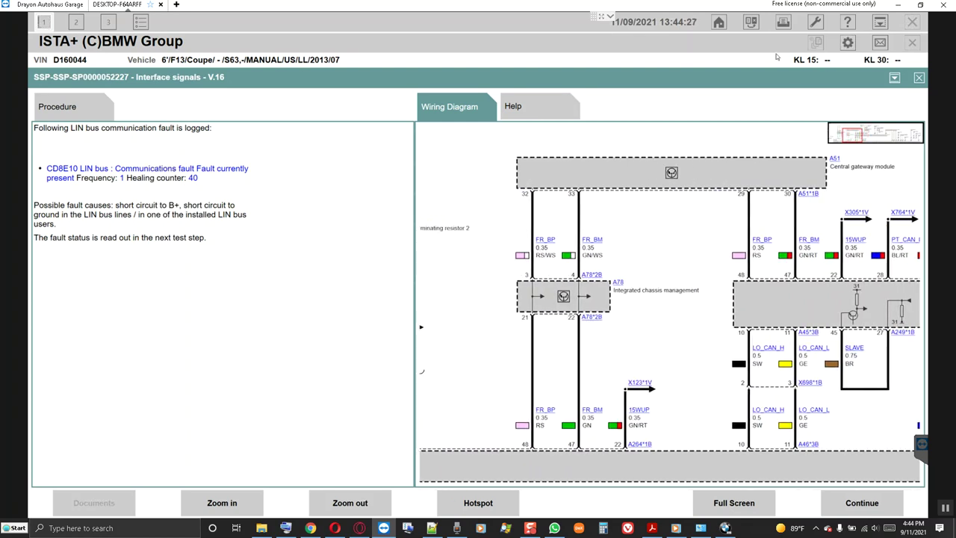
- Print the wiring diagram in original size to a PDF named 'Wiring Diagram for LIN'
{"action": "left_click", "coordinate": [783, 22]}
{"action": "left_click", "coordinate": [497, 247]}
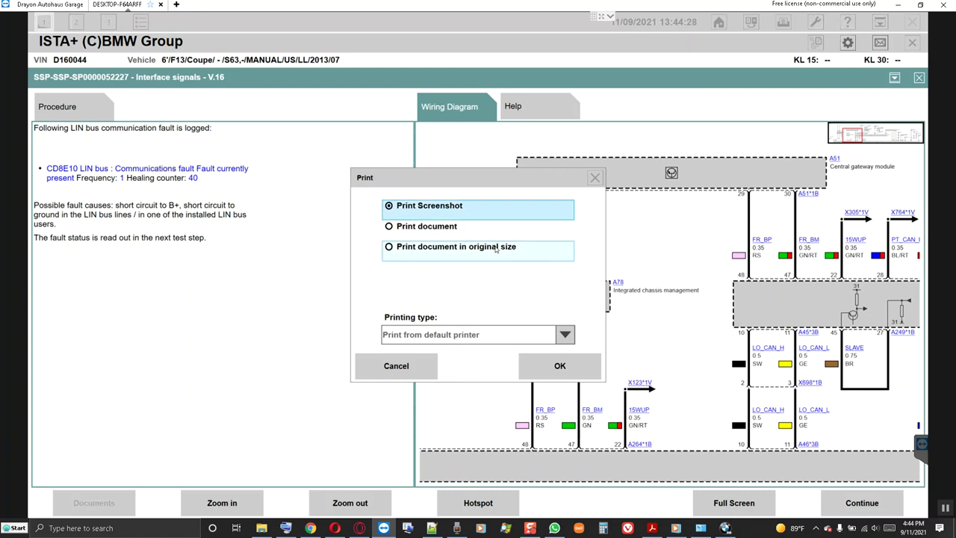
{"action": "left_click", "coordinate": [562, 366]}
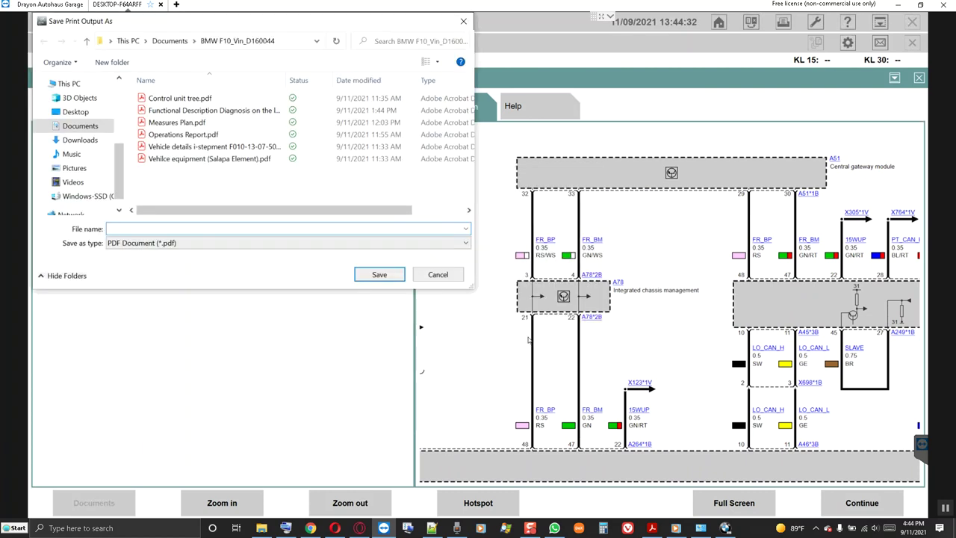
{"action": "type", "text": "Wiring Diagram for LIN BUS"}
{"action": "key", "text": "Return"}
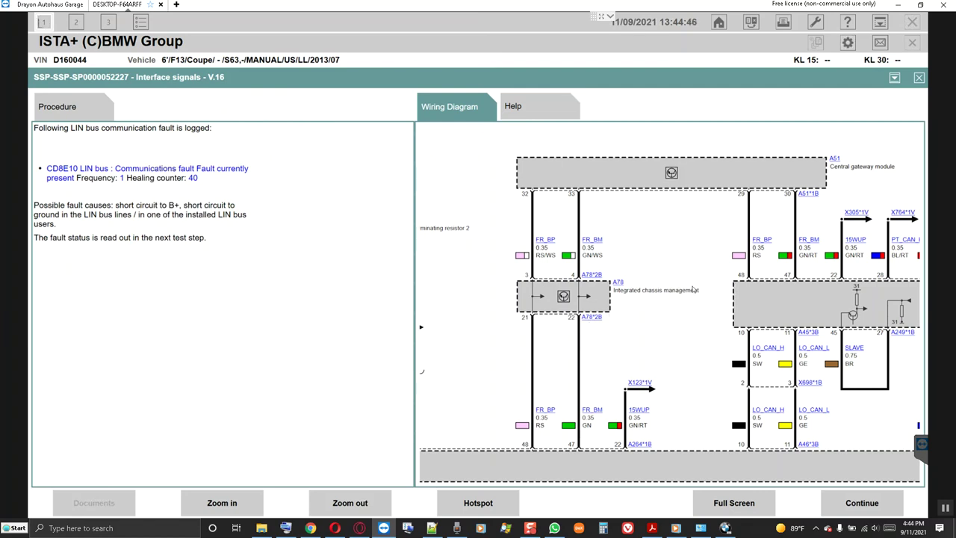
- Jump to the diagram's right end and check the M_LIN wire signal descriptions linking B110, M81, M166, G2
{"action": "scroll", "coordinate": [844, 250], "scroll_direction": "left", "scroll_amount": 3}
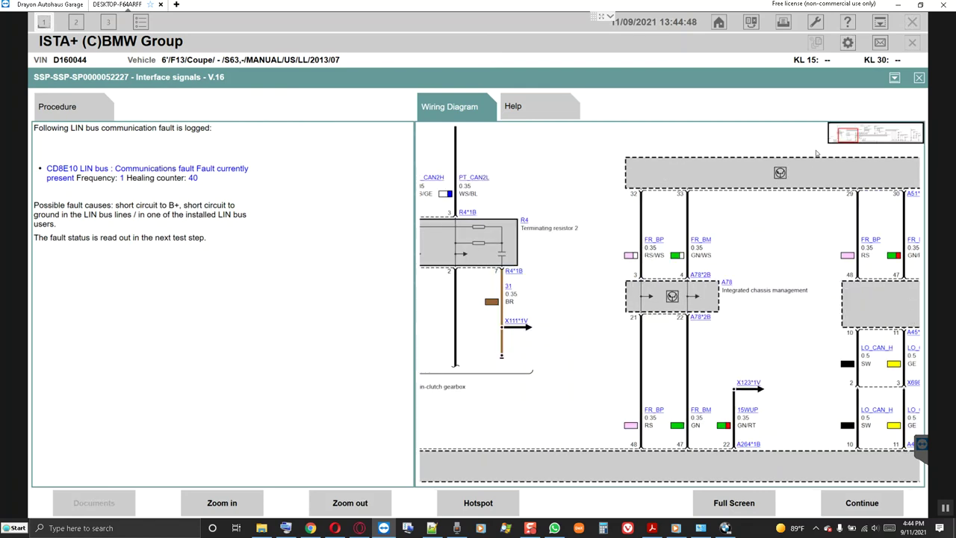
{"action": "left_click_drag", "start_coordinate": [853, 140], "coordinate": [917, 139]}
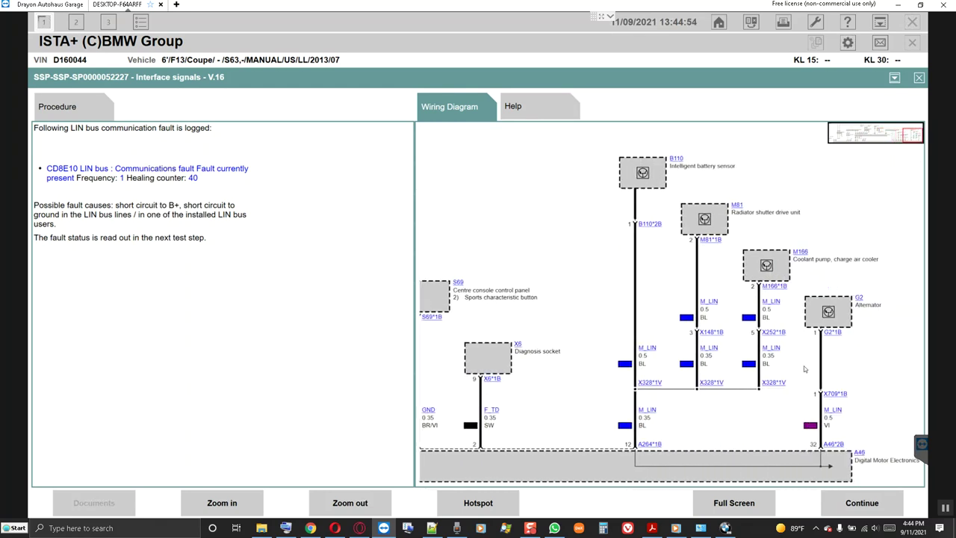
{"action": "left_click", "coordinate": [834, 411]}
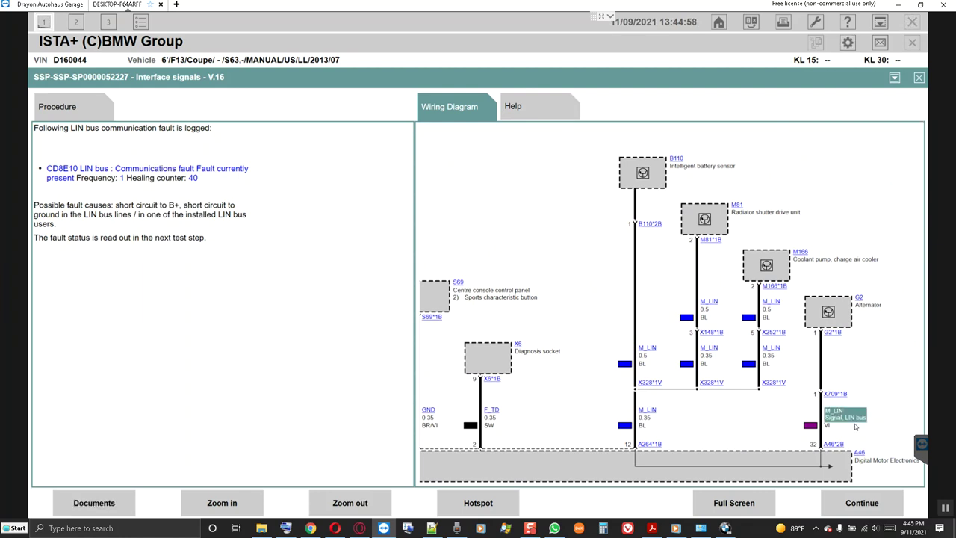
{"action": "left_click", "coordinate": [649, 413]}
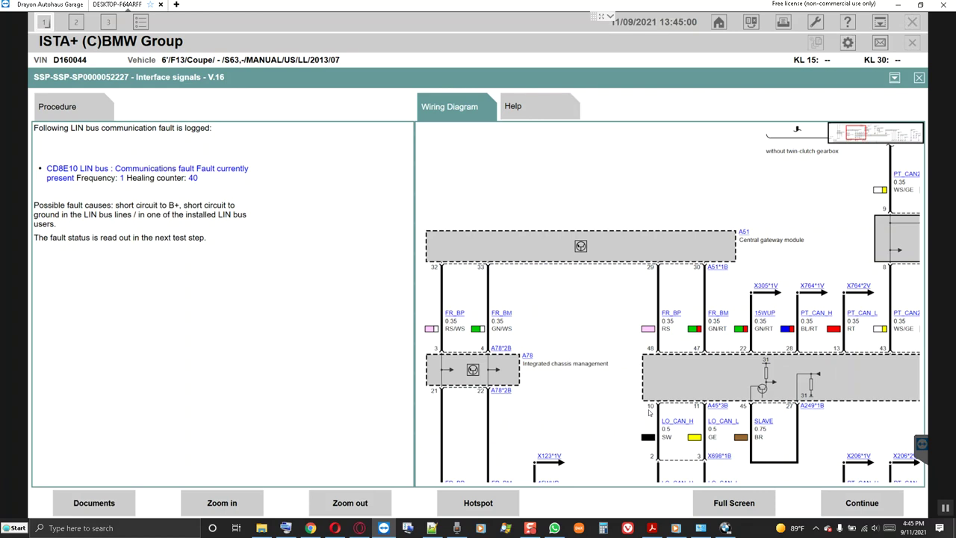
{"action": "left_click_drag", "start_coordinate": [856, 139], "coordinate": [908, 139]}
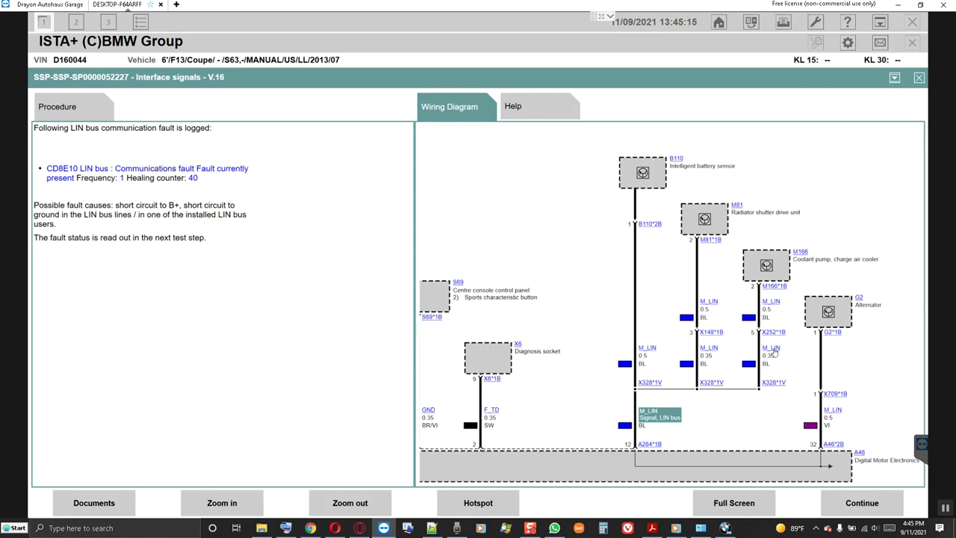
{"action": "mouse_move", "coordinate": [774, 354]}
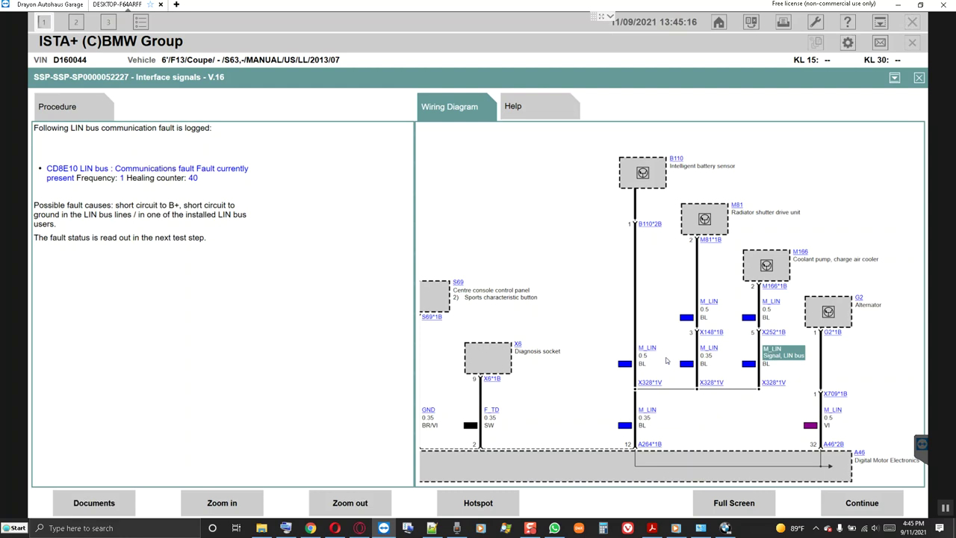
{"action": "mouse_move", "coordinate": [651, 351]}
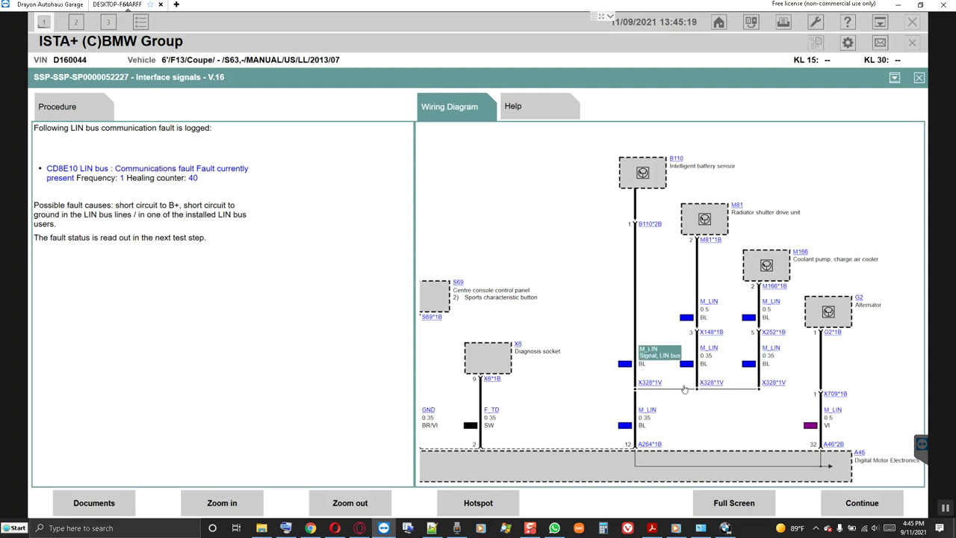